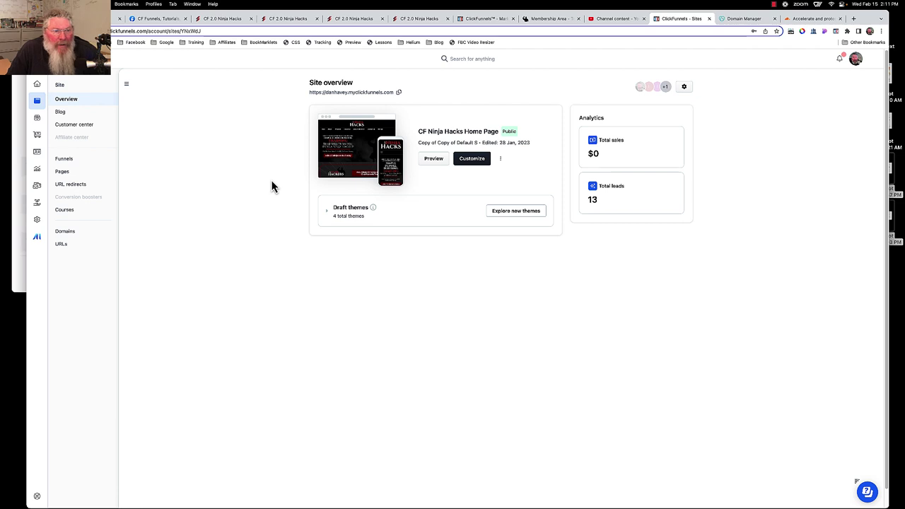
- Add the existing domain site.cfmastermind.com to the workspace's domains
{"action": "left_click", "coordinate": [67, 235]}
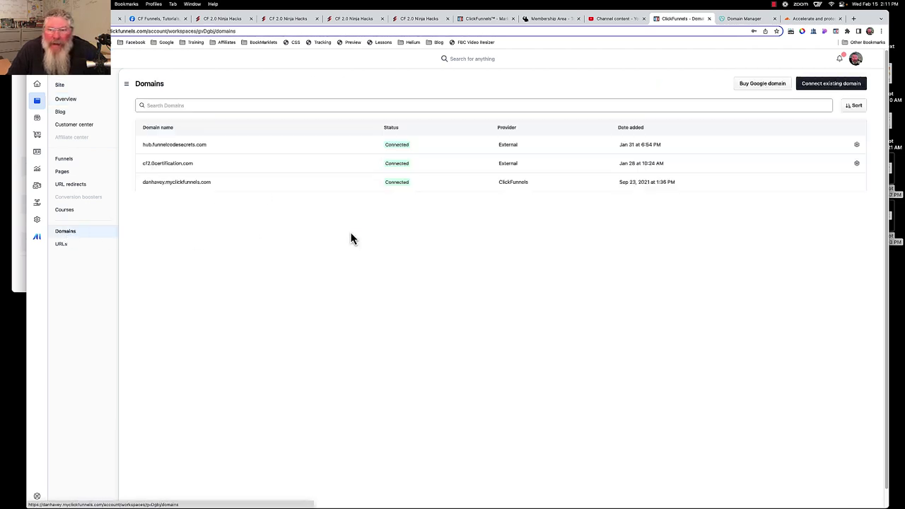
{"action": "left_click", "coordinate": [811, 89]}
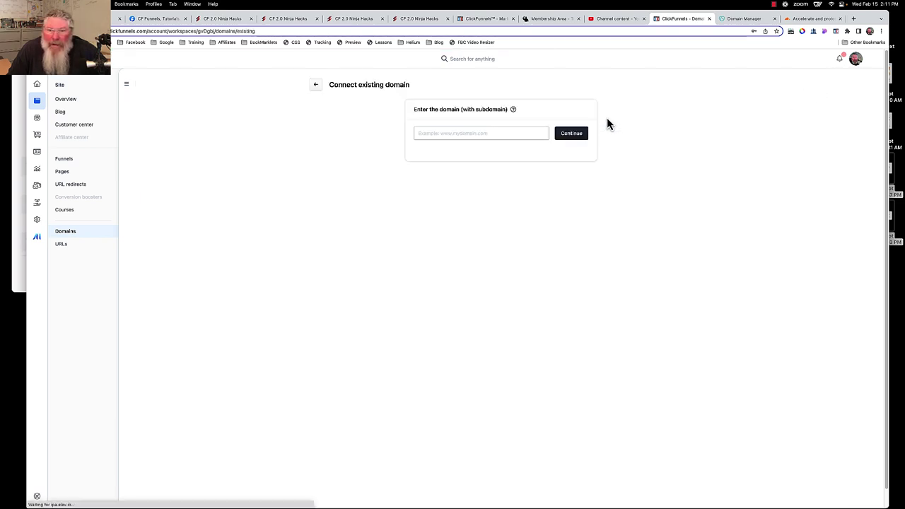
{"action": "left_click", "coordinate": [520, 133]}
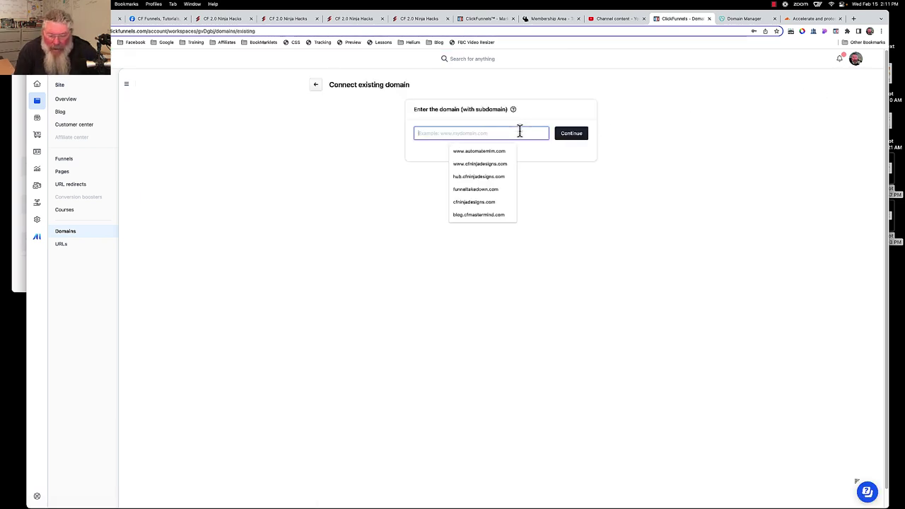
{"action": "type", "text": "site"}
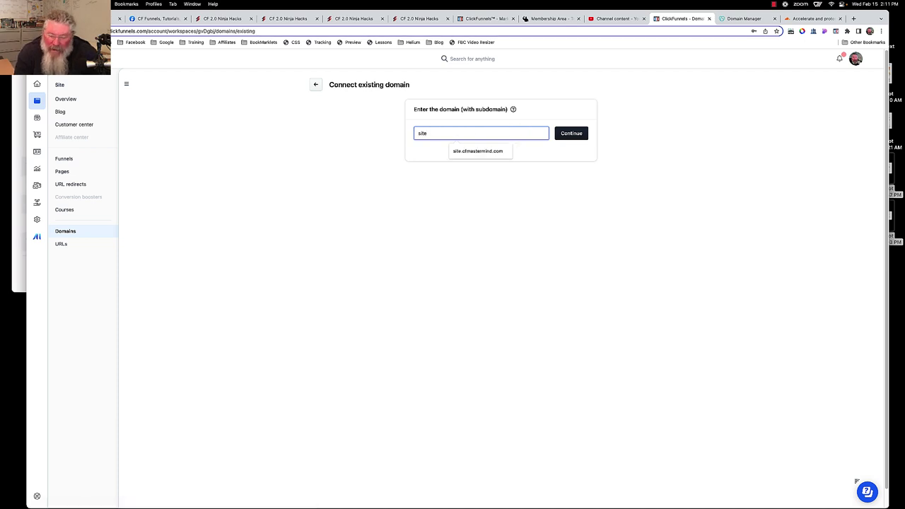
{"action": "left_click", "coordinate": [476, 153]}
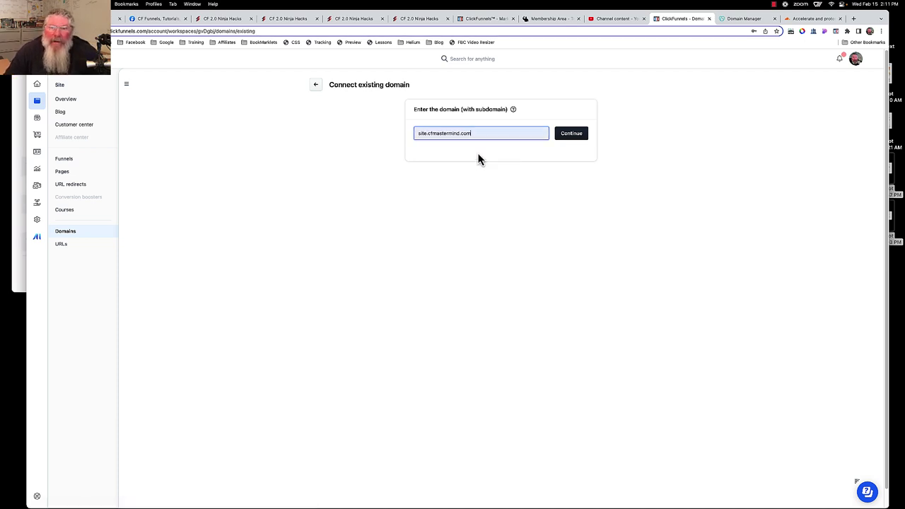
{"action": "left_click", "coordinate": [575, 136]}
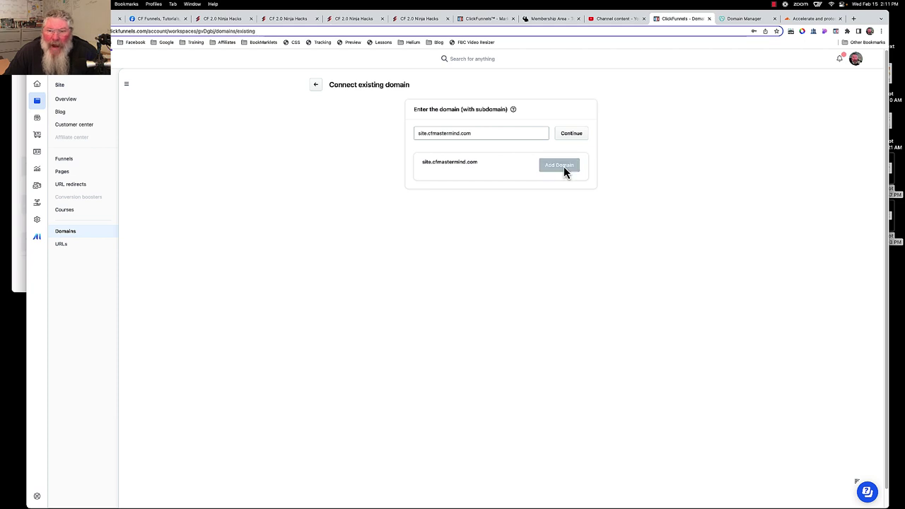
{"action": "left_click", "coordinate": [563, 166]}
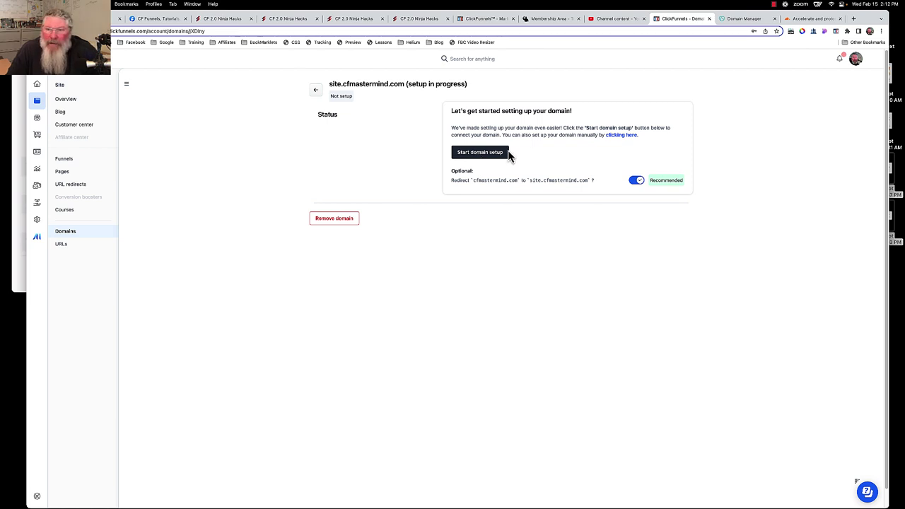
- Turn off the root domain redirect and show the DNS records table for manual setup of site.cfmastermind.com
{"action": "left_click", "coordinate": [635, 183]}
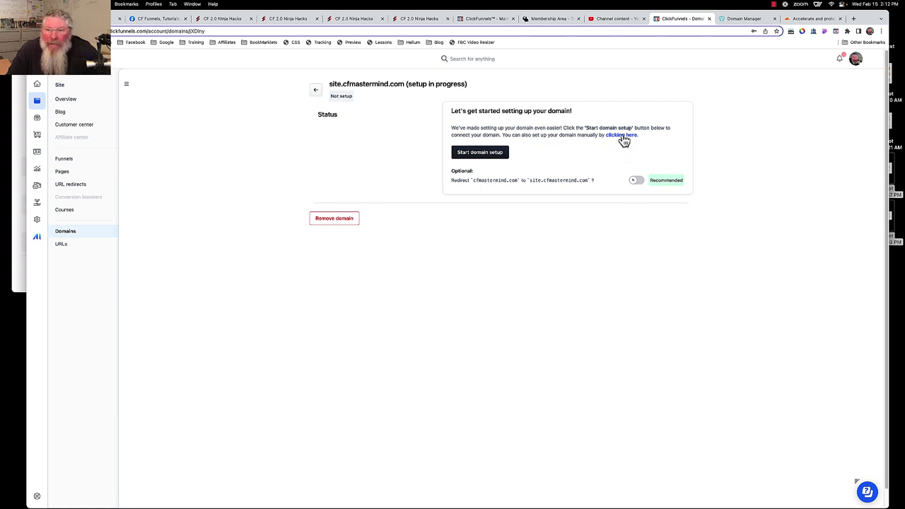
{"action": "left_click", "coordinate": [623, 137]}
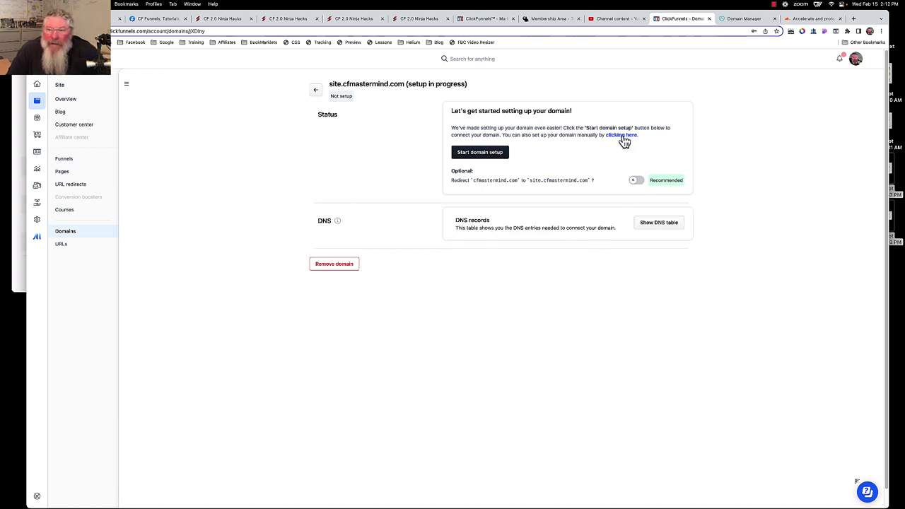
{"action": "left_click", "coordinate": [652, 223]}
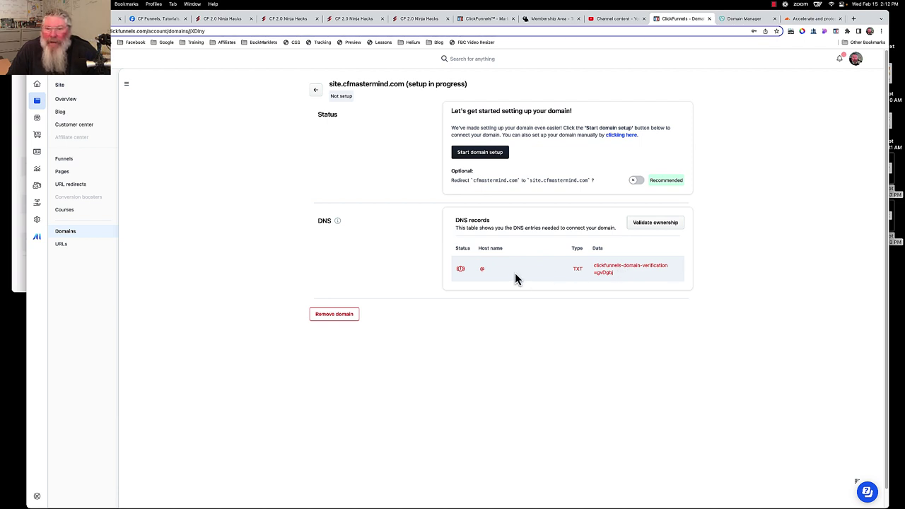
- Switch to GoDaddy and open the form for entering custom nameservers in cfmastermind.com's DNS management
{"action": "left_click", "coordinate": [739, 19]}
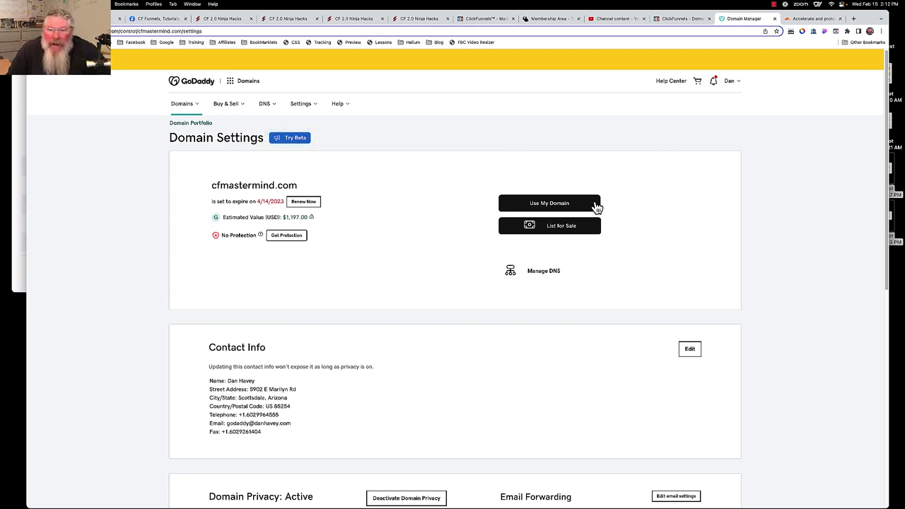
{"action": "left_click", "coordinate": [550, 275]}
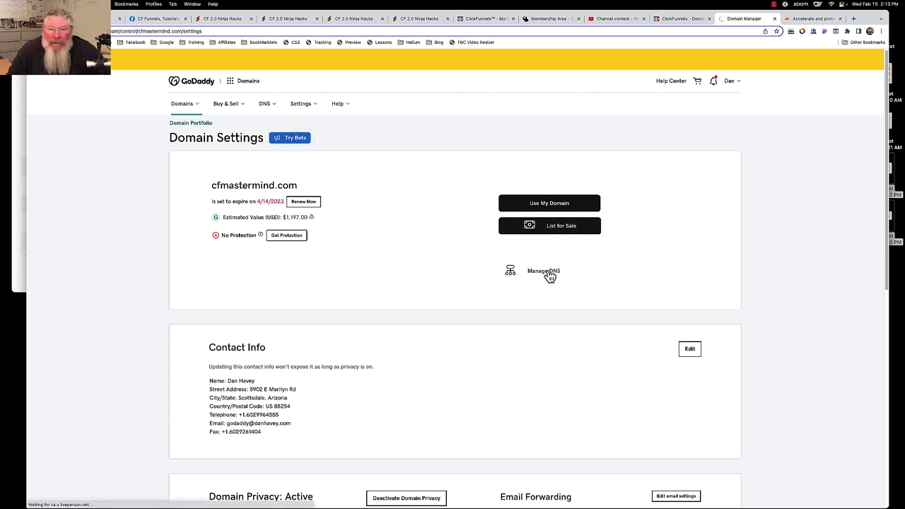
{"action": "scroll", "coordinate": [550, 276], "scroll_direction": "down", "scroll_amount": 1}
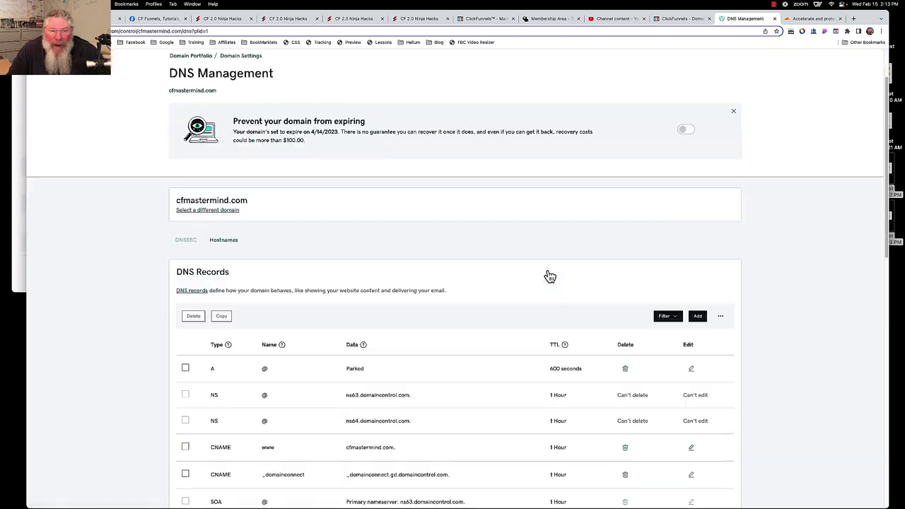
{"action": "scroll", "coordinate": [550, 276], "scroll_direction": "down", "scroll_amount": 3}
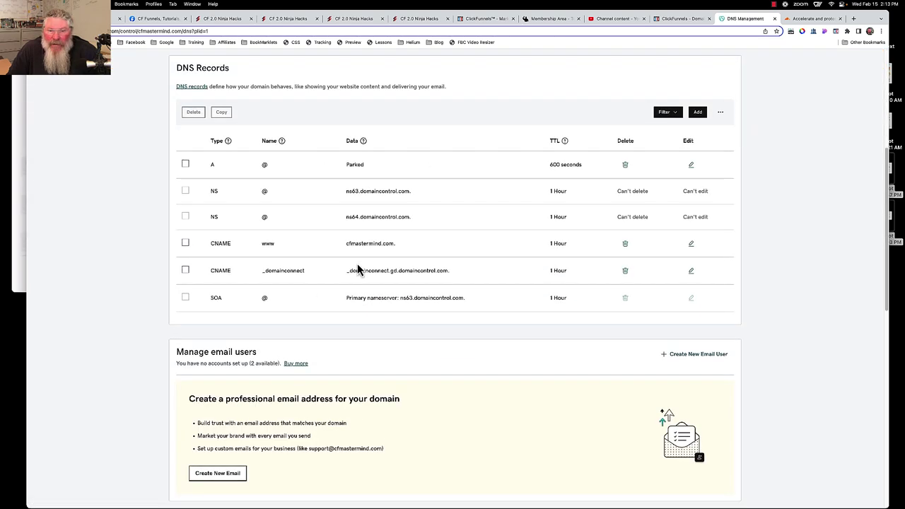
{"action": "scroll", "coordinate": [357, 268], "scroll_direction": "down", "scroll_amount": 5}
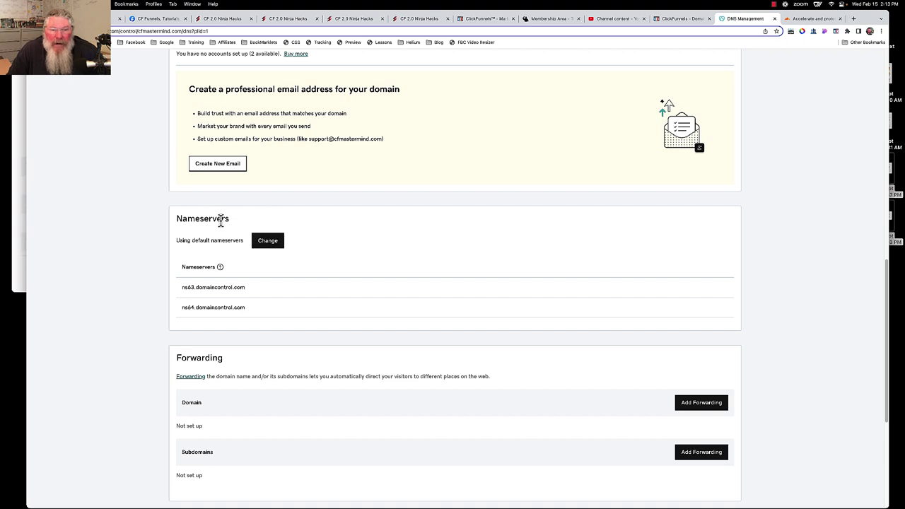
{"action": "left_click", "coordinate": [271, 244]}
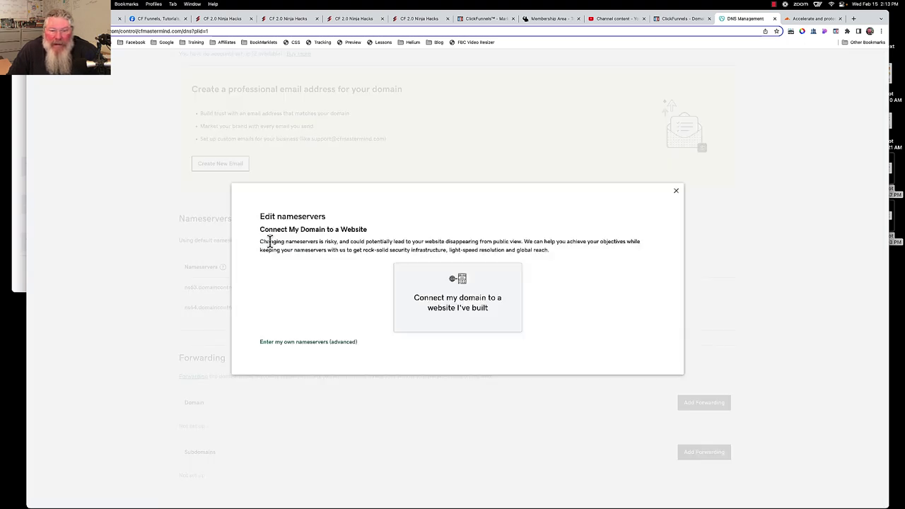
{"action": "left_click", "coordinate": [313, 342]}
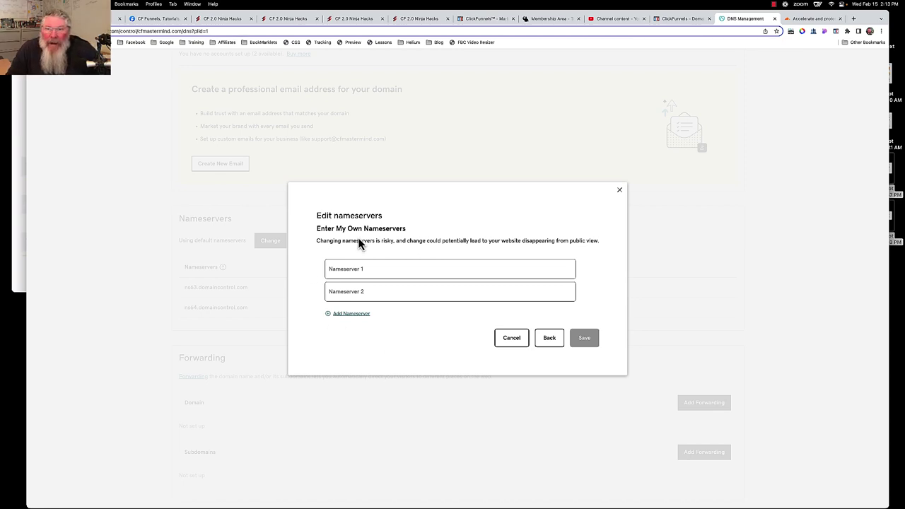
- Switch to Cloudflare and add the site cfmastermind.com on the Free plan, continuing to its DNS record review
{"action": "left_click", "coordinate": [807, 19]}
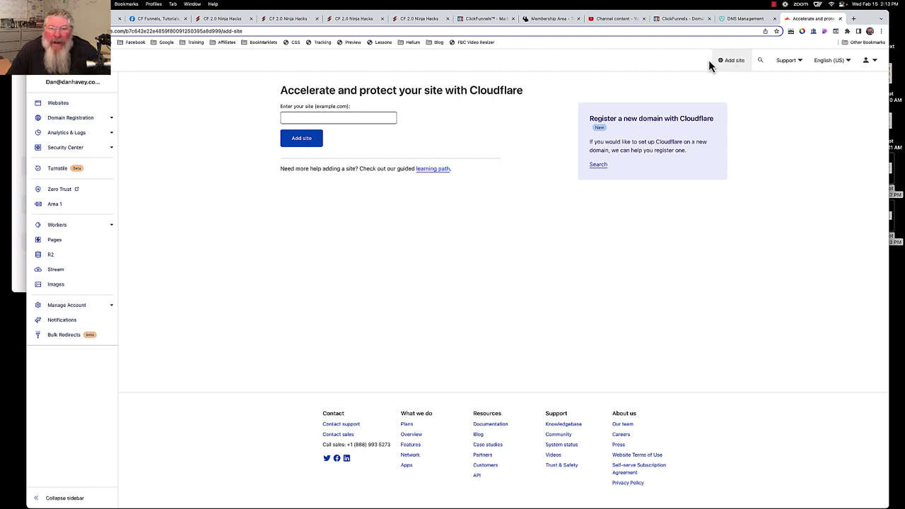
{"action": "left_click", "coordinate": [365, 117]}
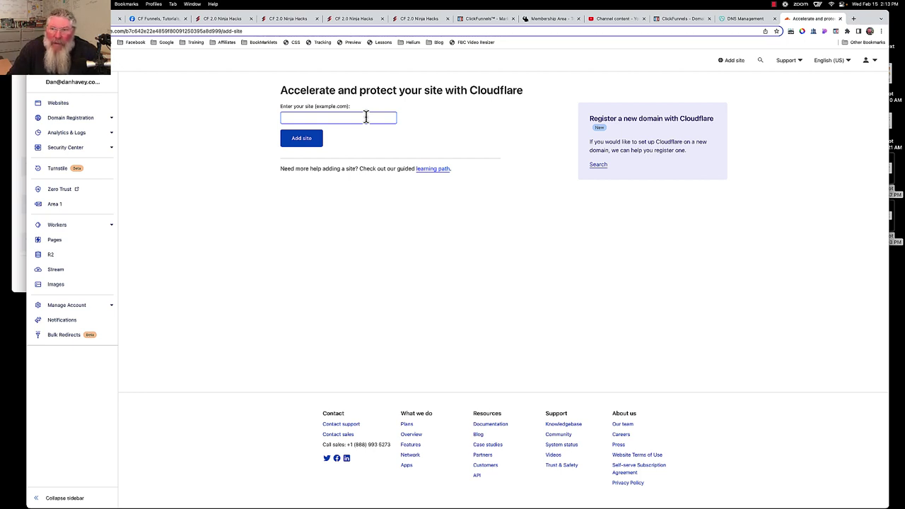
{"action": "left_click", "coordinate": [681, 21]}
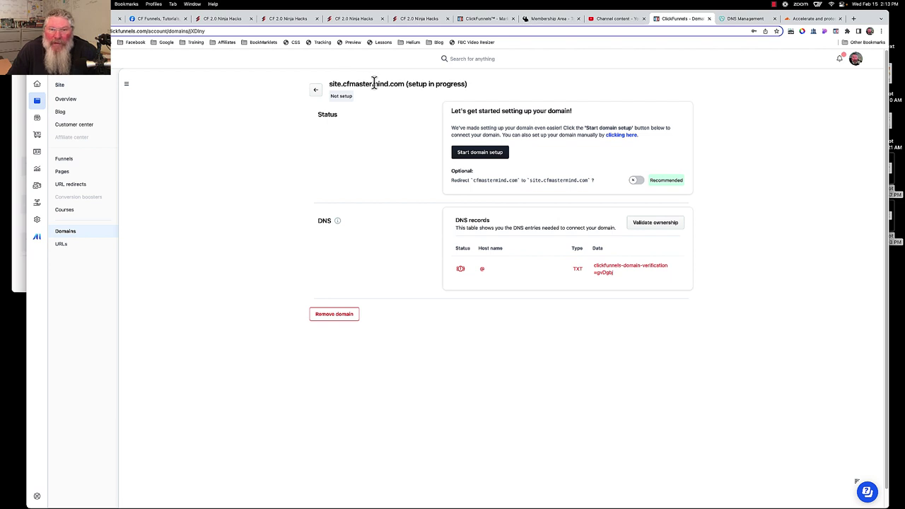
{"action": "left_click", "coordinate": [792, 21]}
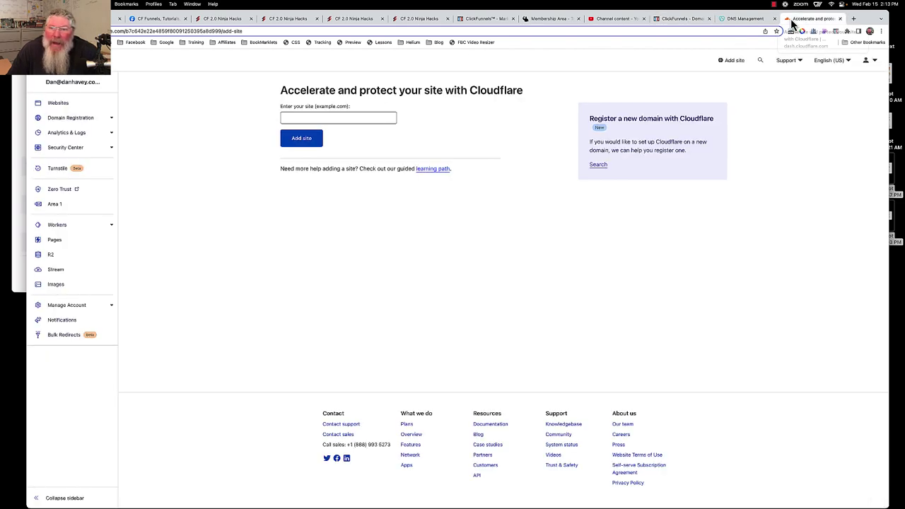
{"action": "left_click", "coordinate": [347, 118]}
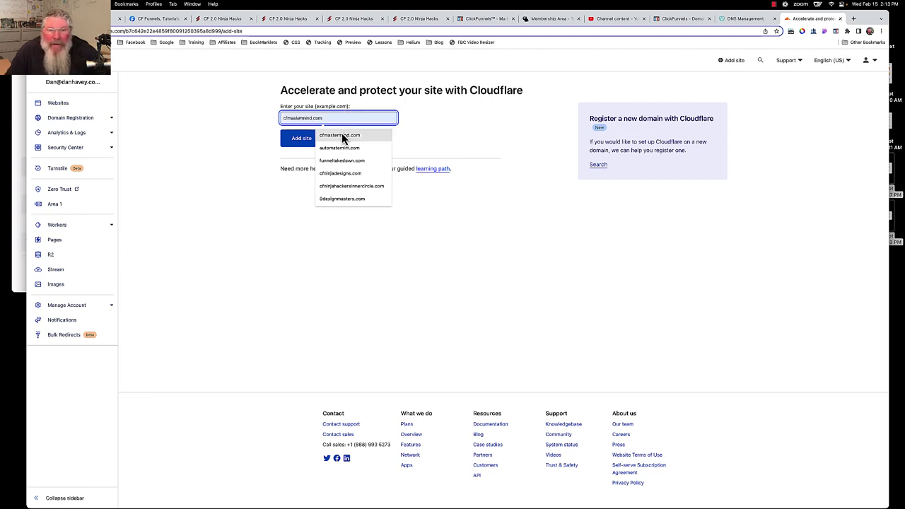
{"action": "left_click", "coordinate": [342, 135]}
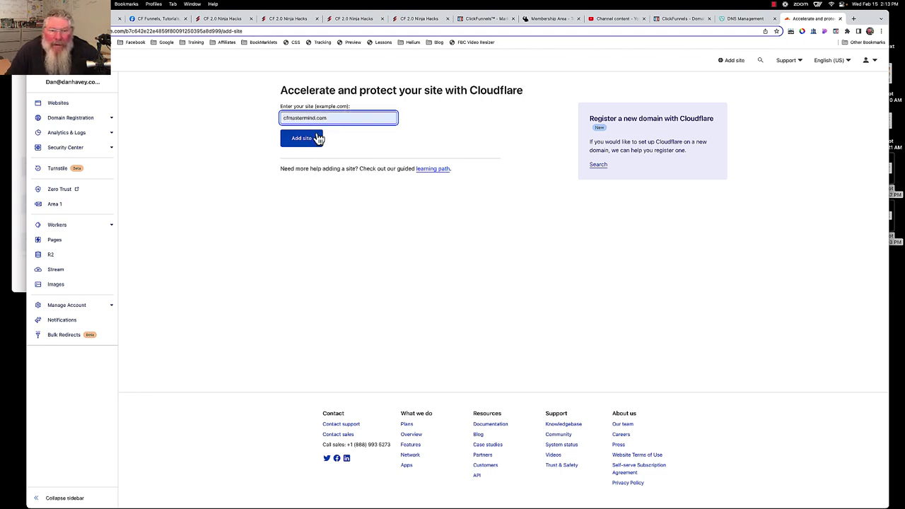
{"action": "left_click", "coordinate": [308, 141]}
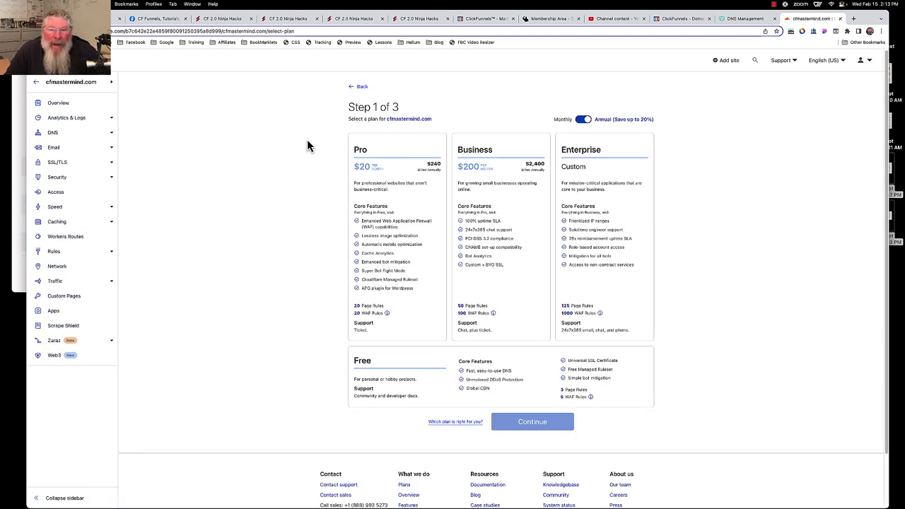
{"action": "left_click", "coordinate": [412, 367]}
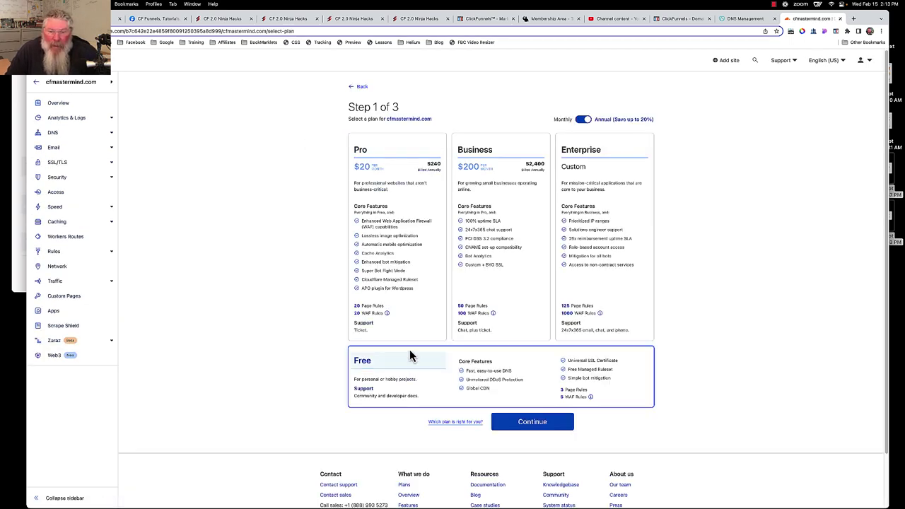
{"action": "left_click", "coordinate": [549, 423]}
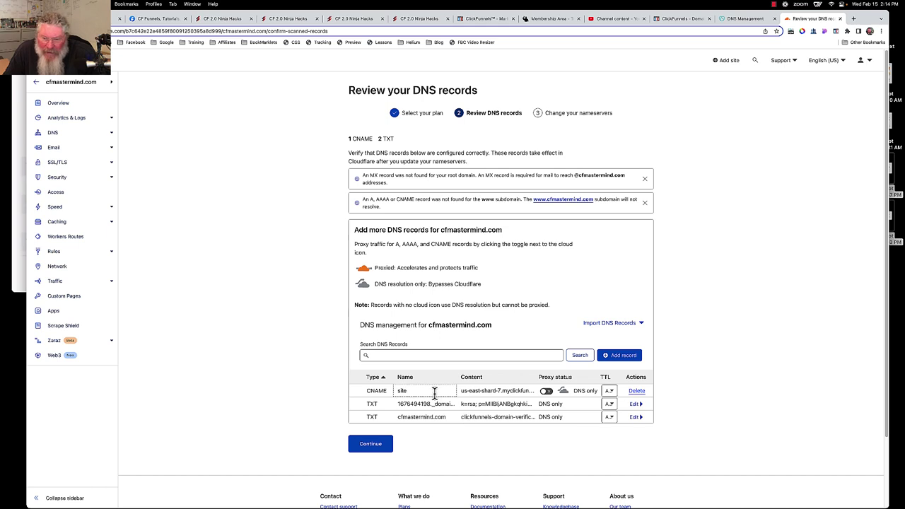
- Delete the scanned site CNAME record and both TXT records from cfmastermind.com's DNS records
{"action": "left_click", "coordinate": [637, 391]}
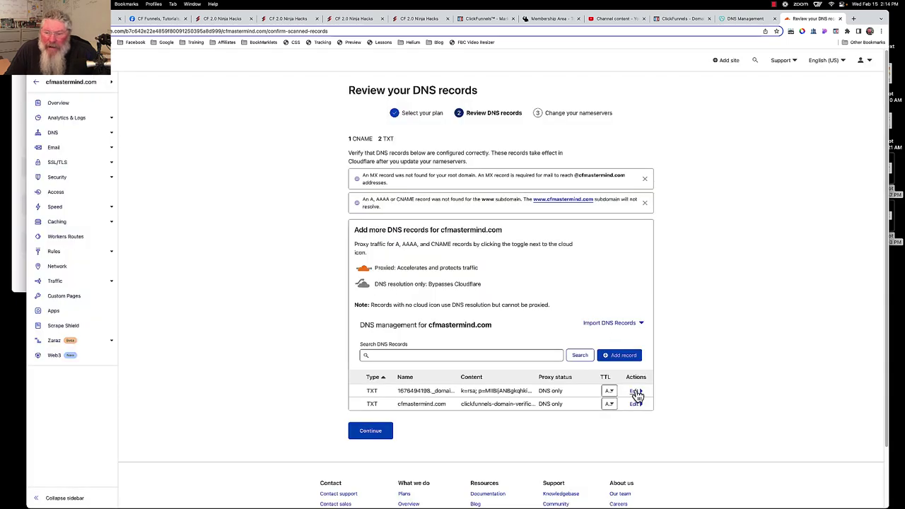
{"action": "left_click", "coordinate": [636, 392]}
{"action": "left_click", "coordinate": [384, 487]}
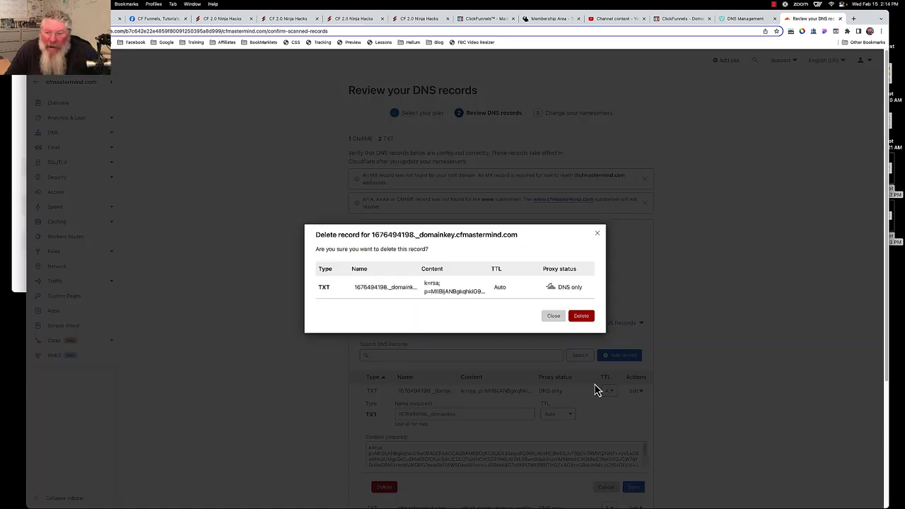
{"action": "left_click", "coordinate": [581, 316]}
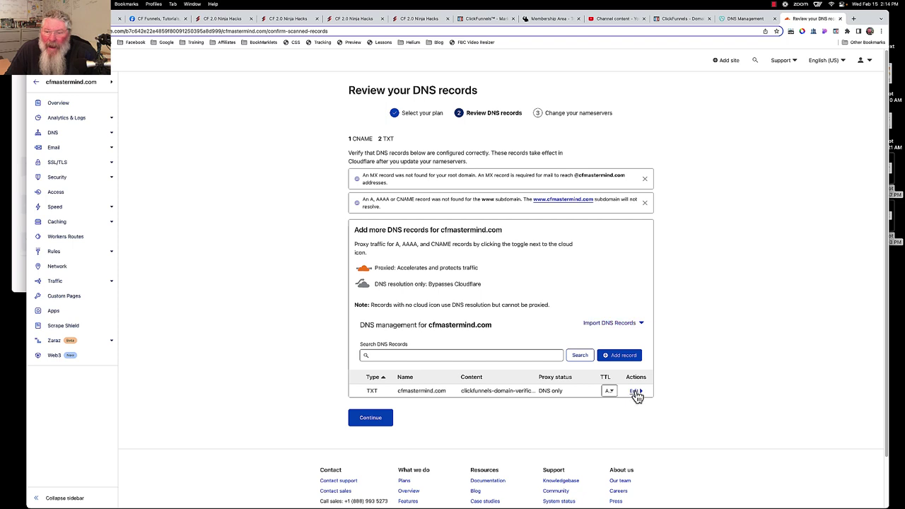
{"action": "left_click", "coordinate": [635, 393]}
{"action": "left_click", "coordinate": [384, 487]}
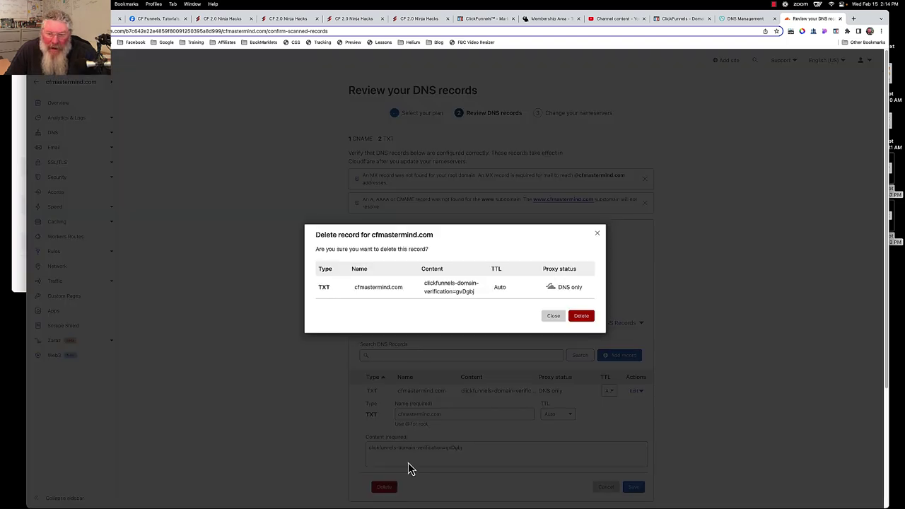
{"action": "left_click", "coordinate": [576, 318]}
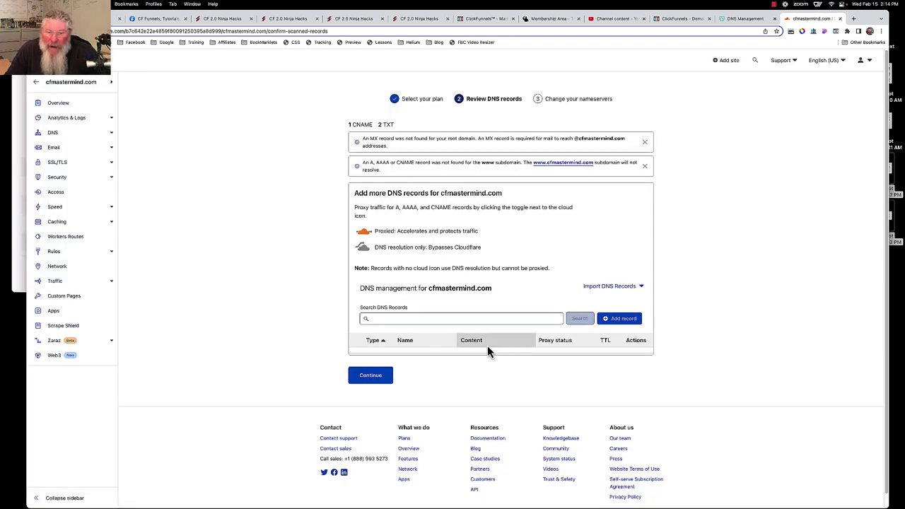
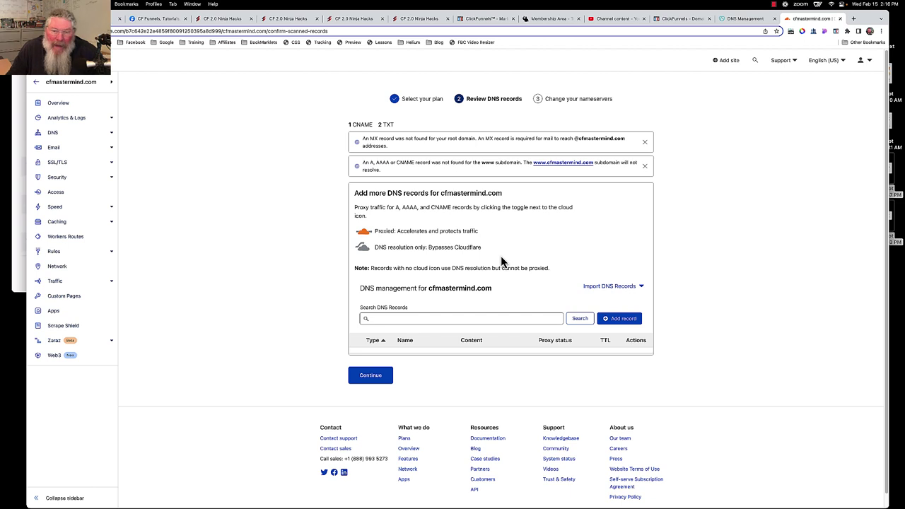
- Copy the domain verification TXT value from the ClickFunnels DNS table and return to Cloudflare's DNS record review
{"action": "left_click", "coordinate": [670, 19]}
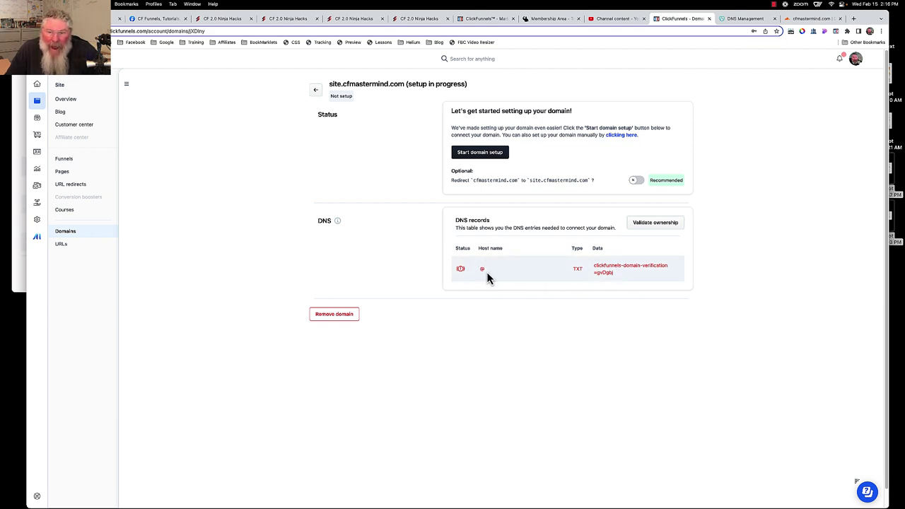
{"action": "mouse_move", "coordinate": [642, 273]}
{"action": "left_click", "coordinate": [678, 269]}
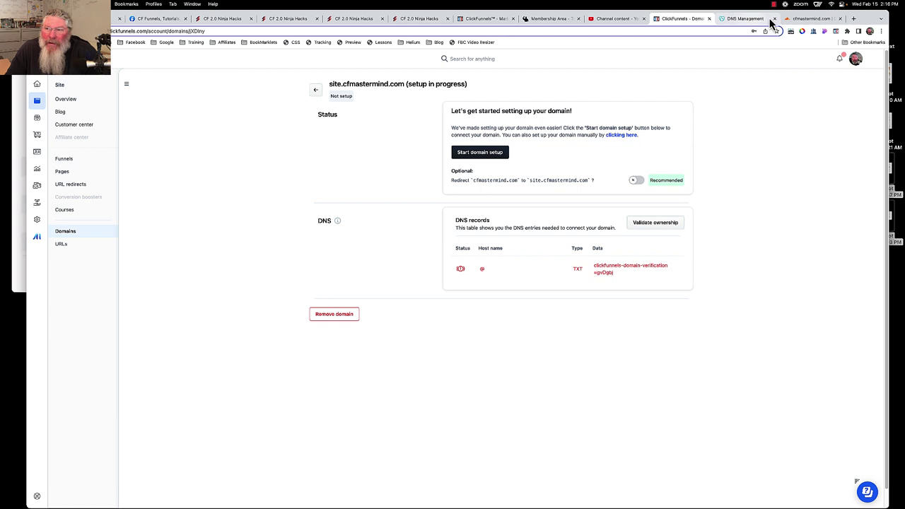
{"action": "left_click", "coordinate": [803, 21]}
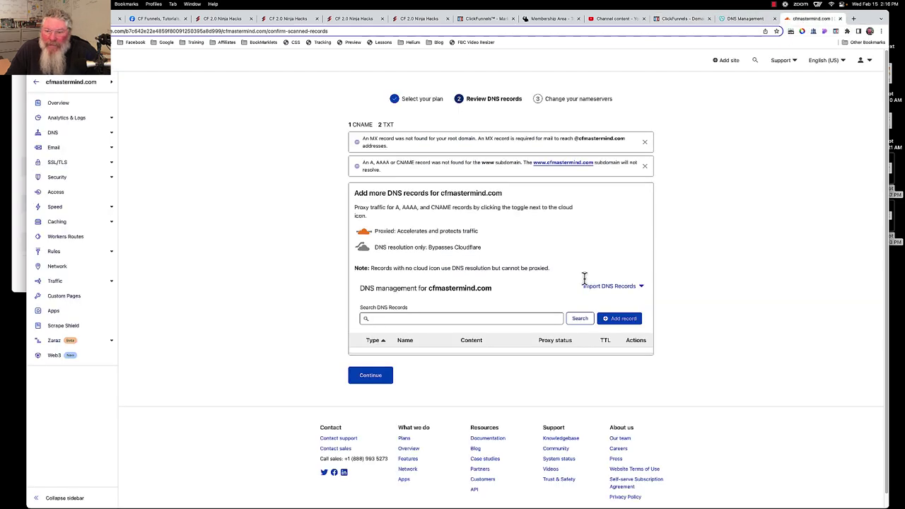
- Add a TXT record named @ with the copied ClickFunnels domain verification value, save it, and continue to the nameserver change
{"action": "left_click", "coordinate": [626, 320]}
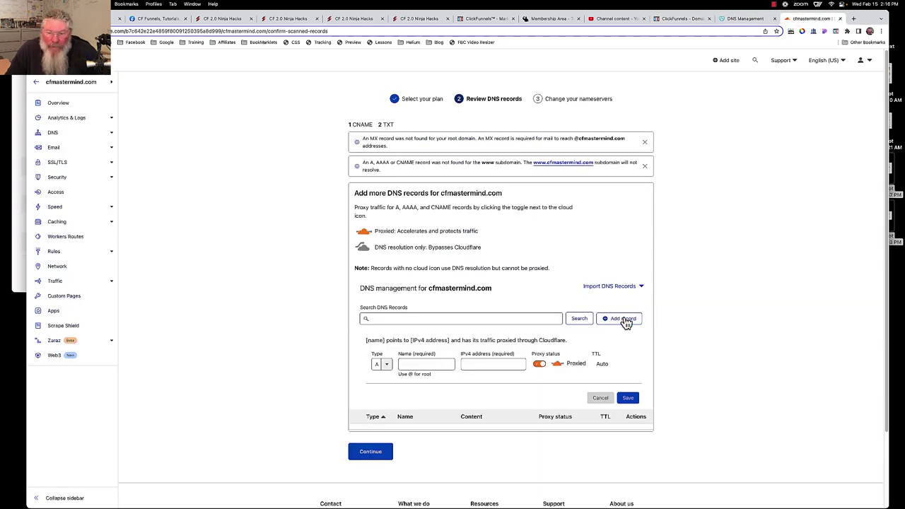
{"action": "left_click", "coordinate": [389, 365]}
{"action": "scroll", "coordinate": [386, 417], "scroll_direction": "down", "scroll_amount": 5}
{"action": "left_click", "coordinate": [388, 428]}
{"action": "left_click", "coordinate": [418, 363]}
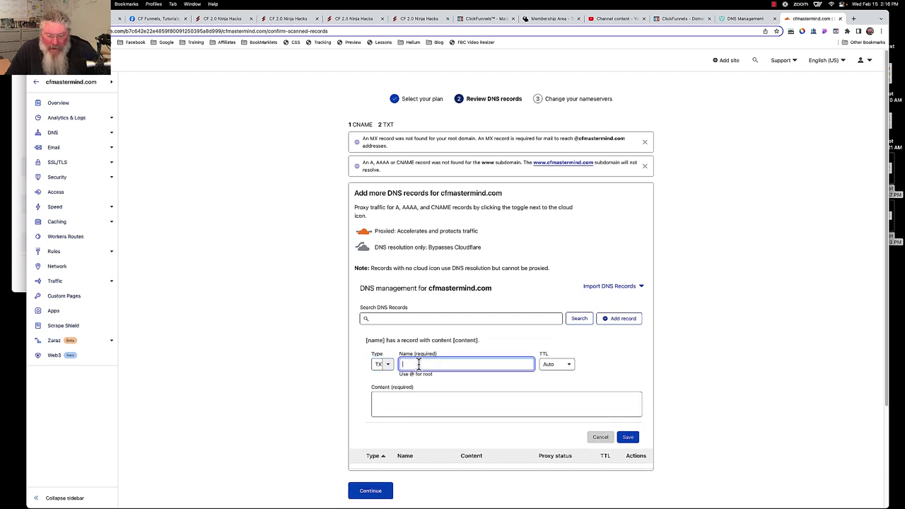
{"action": "type", "text": "@"}
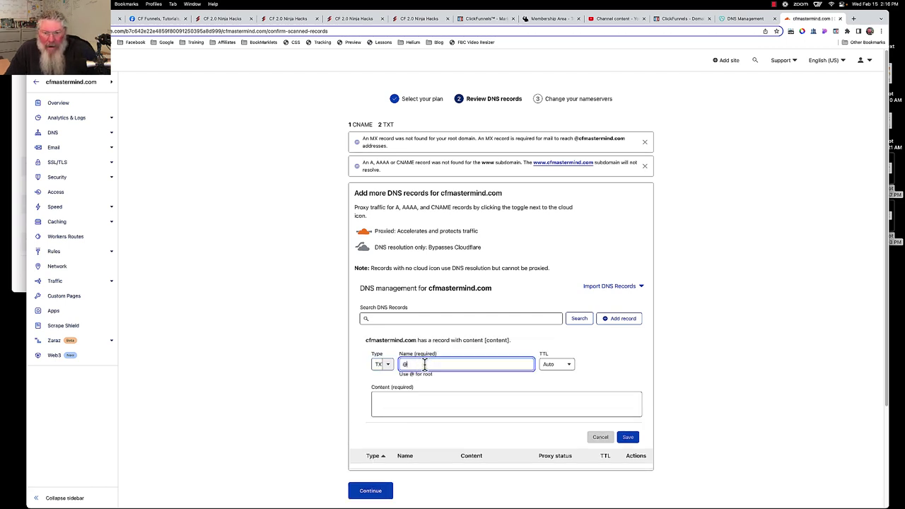
{"action": "left_click", "coordinate": [444, 396]}
{"action": "key", "text": "ctrl+v"}
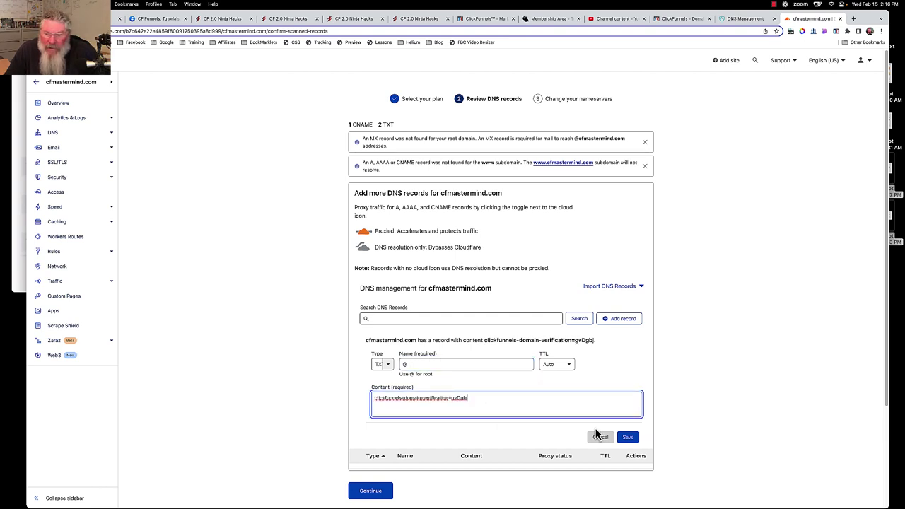
{"action": "left_click", "coordinate": [629, 438]}
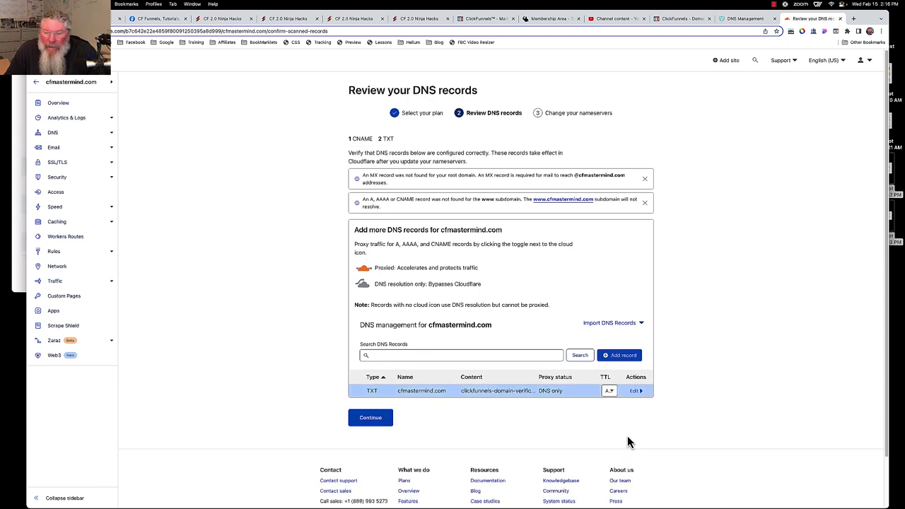
{"action": "left_click", "coordinate": [382, 423]}
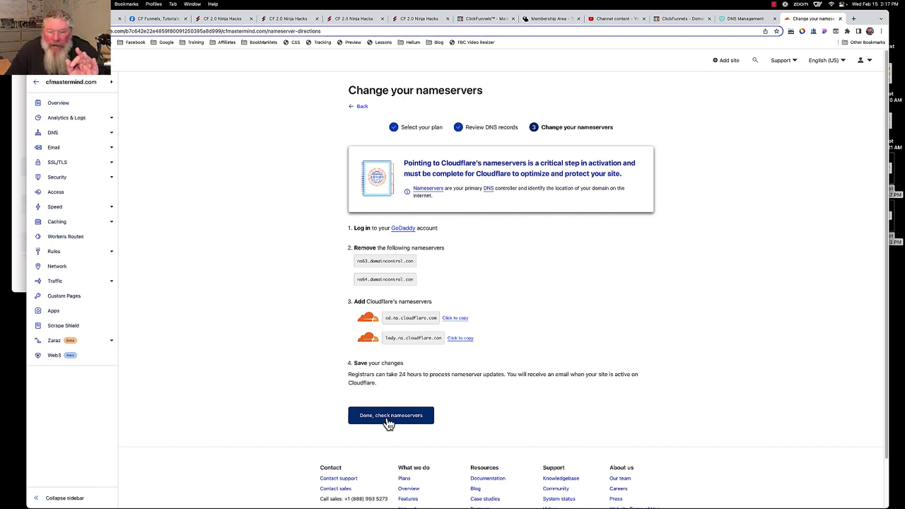
- Copy Cloudflare's nameserver ed.ns.cloudflare.com and enter it as Nameserver 1 in GoDaddy
{"action": "left_click", "coordinate": [459, 319]}
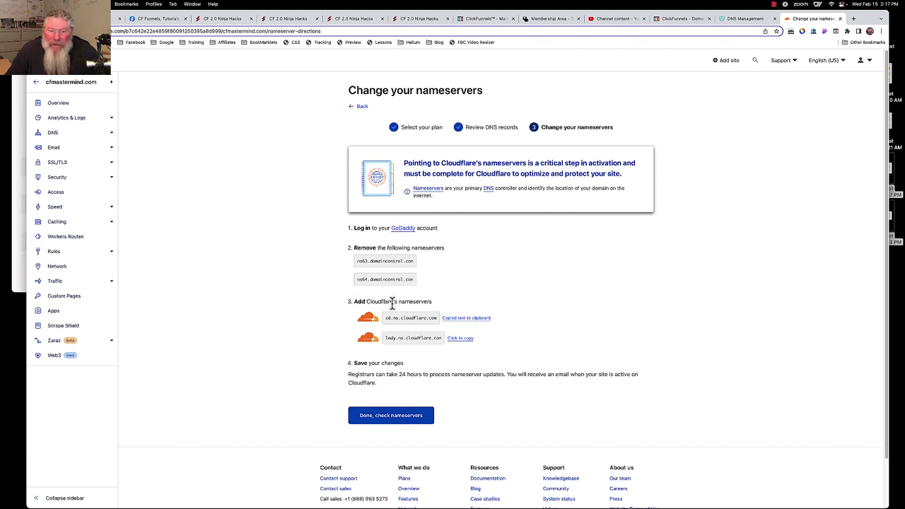
{"action": "left_click", "coordinate": [747, 21]}
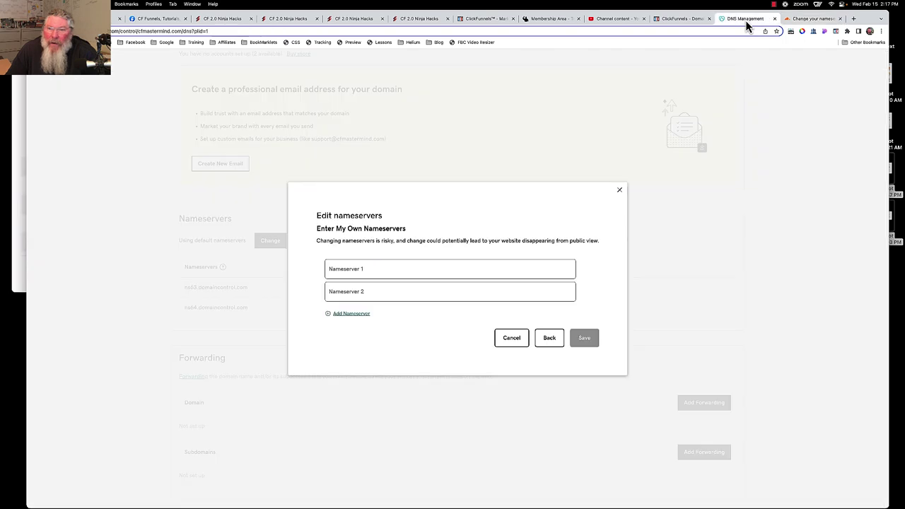
{"action": "left_click", "coordinate": [413, 269]}
{"action": "key", "text": "super+v"}
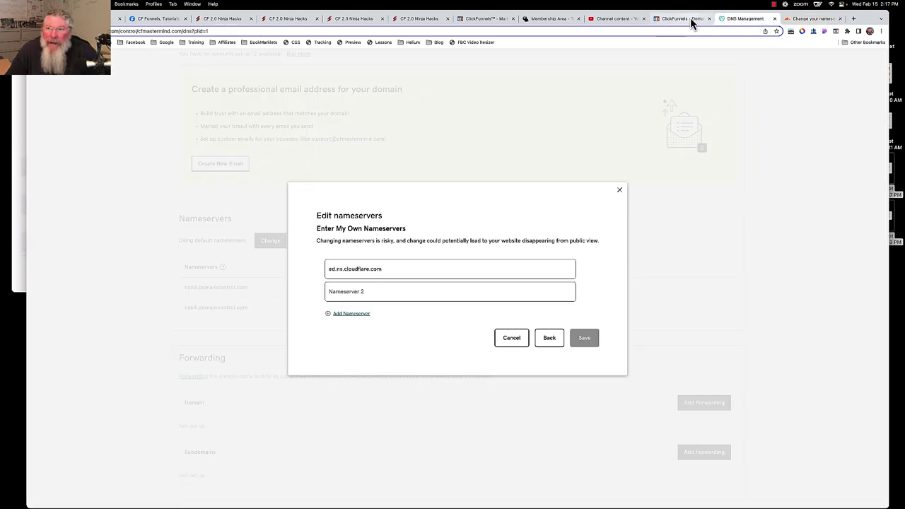
- Copy lady.ns.cloudflare.com from Cloudflare into GoDaddy as Nameserver 2, and save the nameserver update with consent given
{"action": "left_click", "coordinate": [798, 21]}
{"action": "left_click", "coordinate": [465, 339]}
{"action": "left_click", "coordinate": [736, 20]}
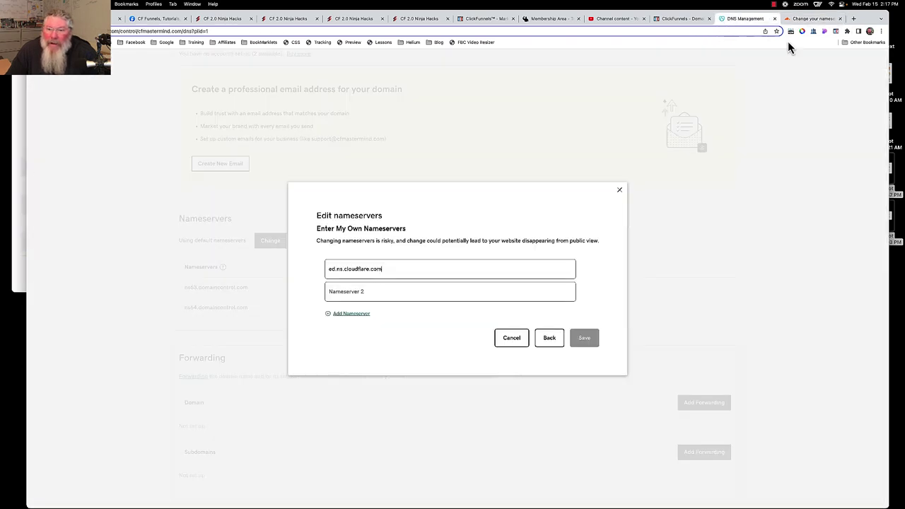
{"action": "left_click", "coordinate": [378, 293]}
{"action": "key", "text": "ctrl+v"}
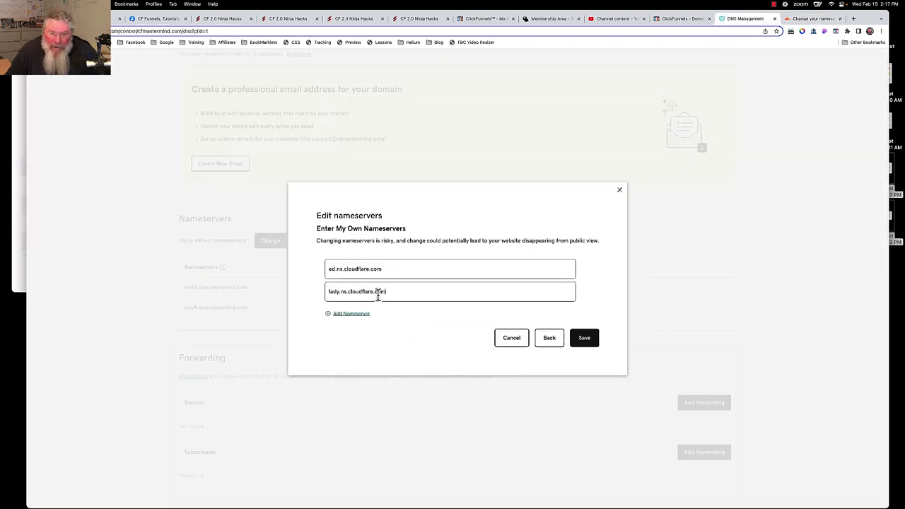
{"action": "left_click", "coordinate": [584, 339]}
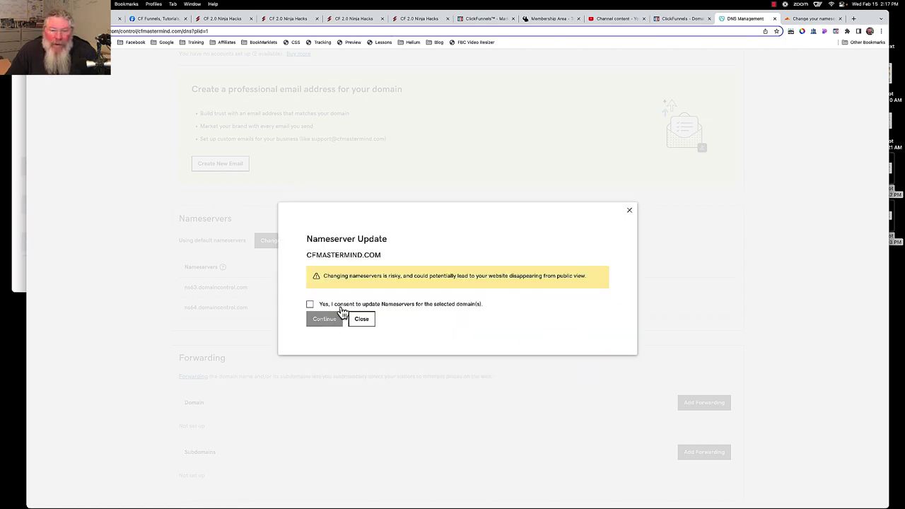
{"action": "left_click", "coordinate": [330, 308]}
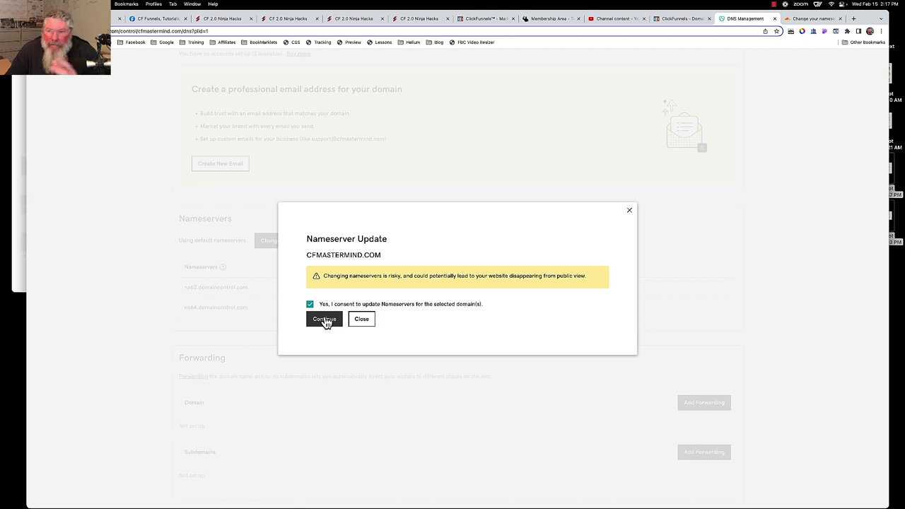
{"action": "left_click", "coordinate": [324, 320]}
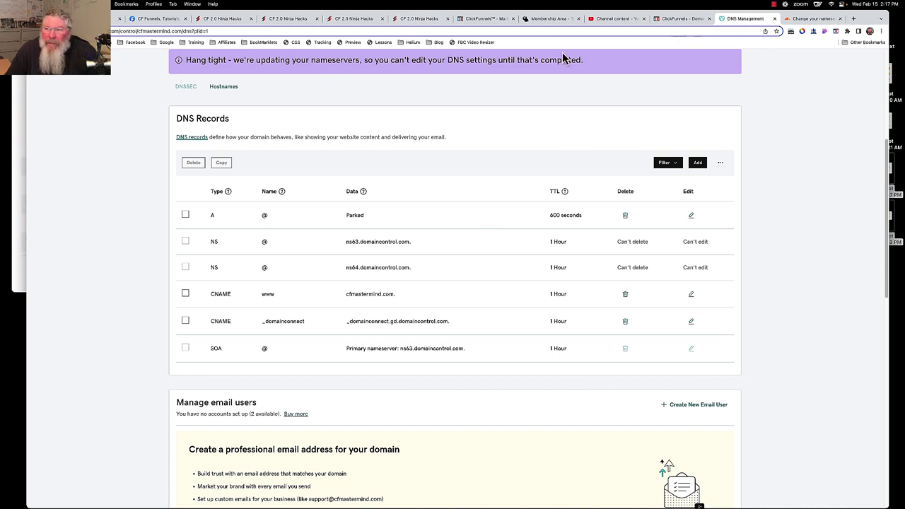
- In Cloudflare, request the nameserver check and finish the Quick Start Guide with Automatic HTTPS Rewrites, Always Use HTTPS, Auto Minify and Brotli enabled
{"action": "left_click", "coordinate": [815, 19]}
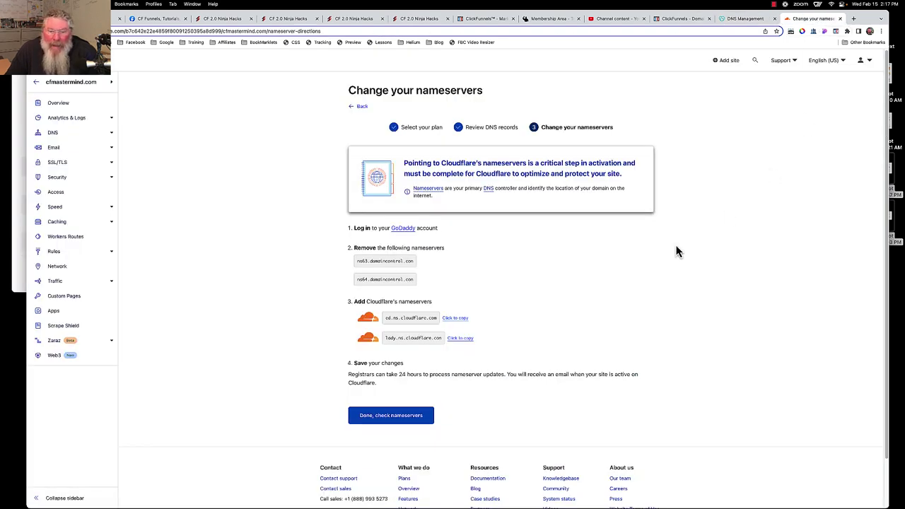
{"action": "left_click", "coordinate": [391, 419]}
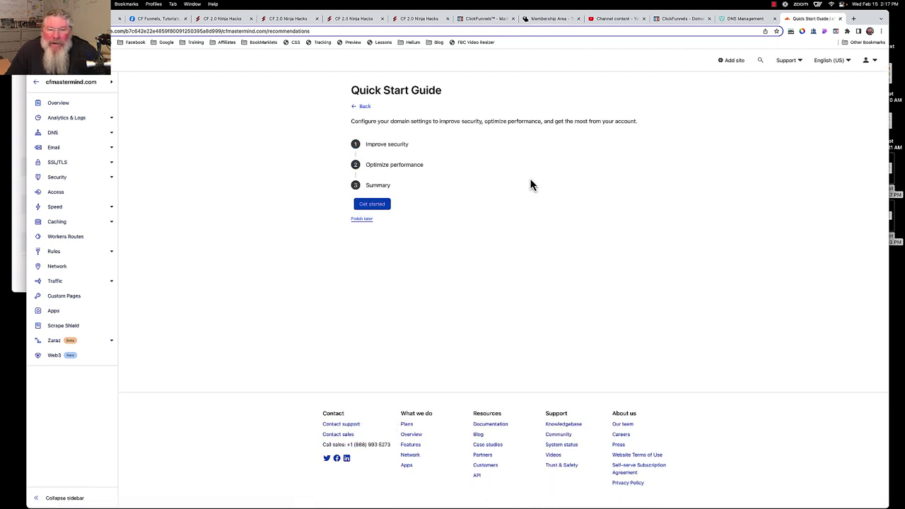
{"action": "left_click", "coordinate": [373, 204]}
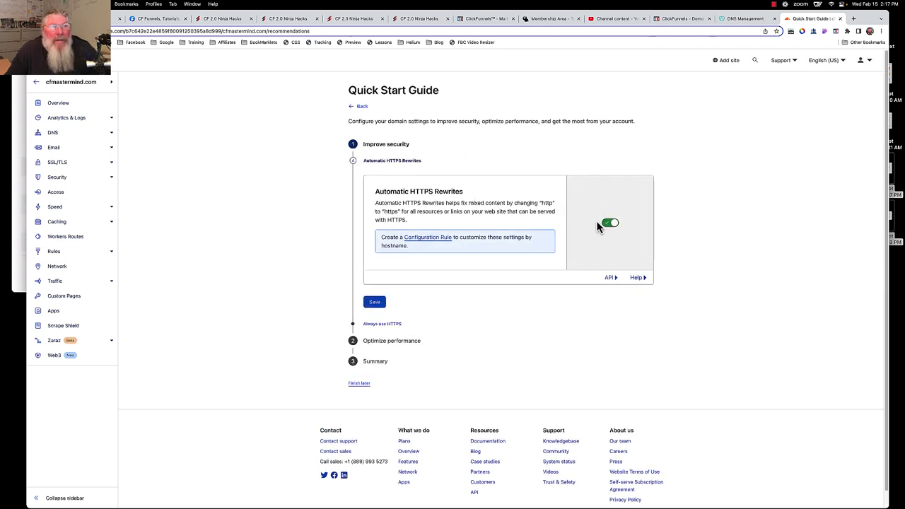
{"action": "left_click", "coordinate": [376, 303]}
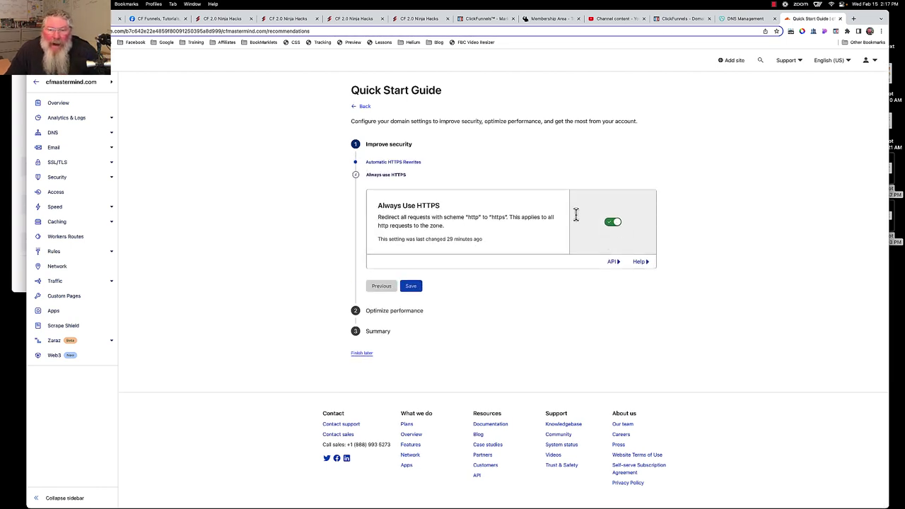
{"action": "left_click", "coordinate": [411, 286]}
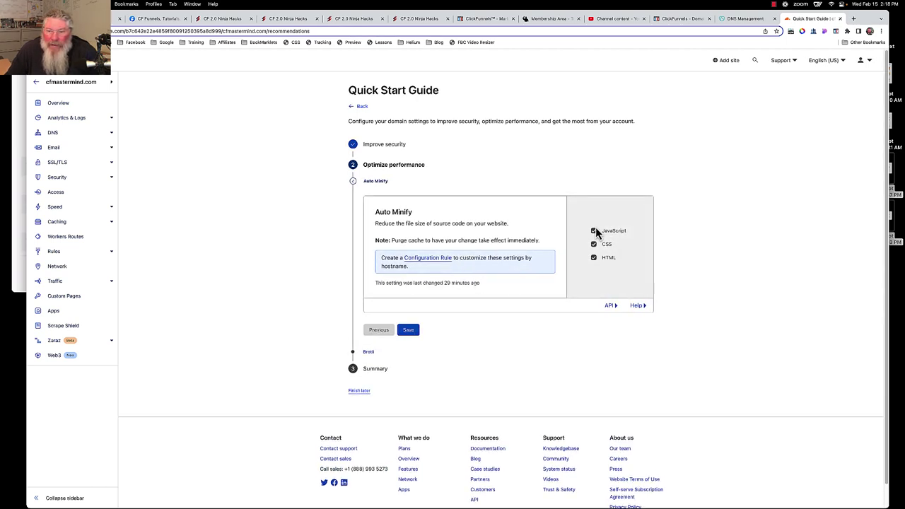
{"action": "left_click", "coordinate": [410, 330]}
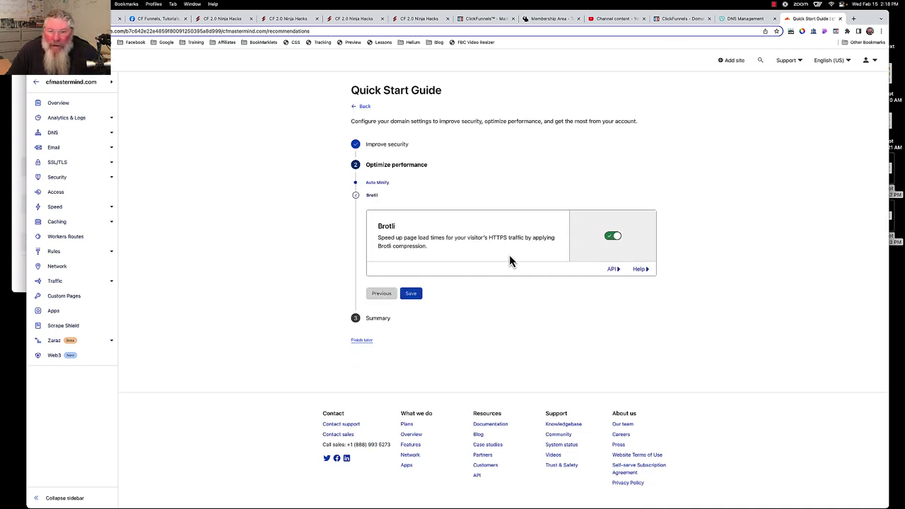
{"action": "left_click", "coordinate": [416, 294]}
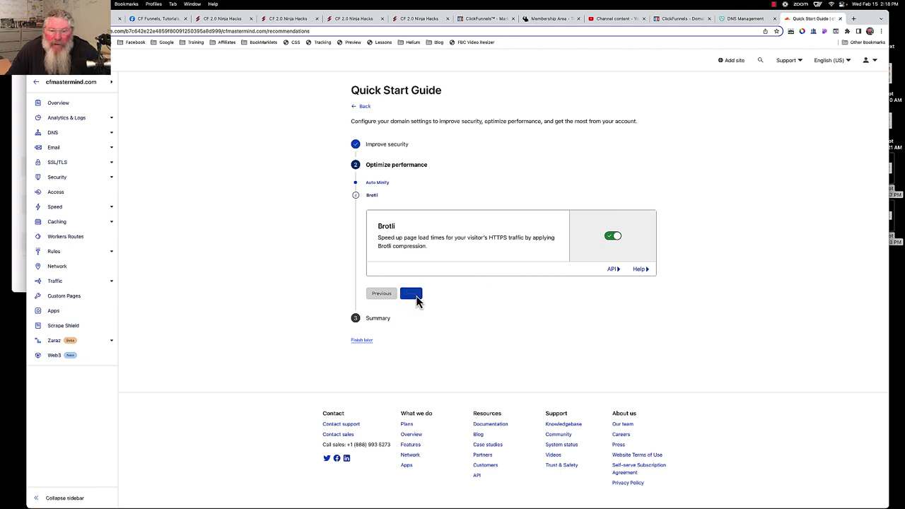
{"action": "left_click", "coordinate": [379, 273]}
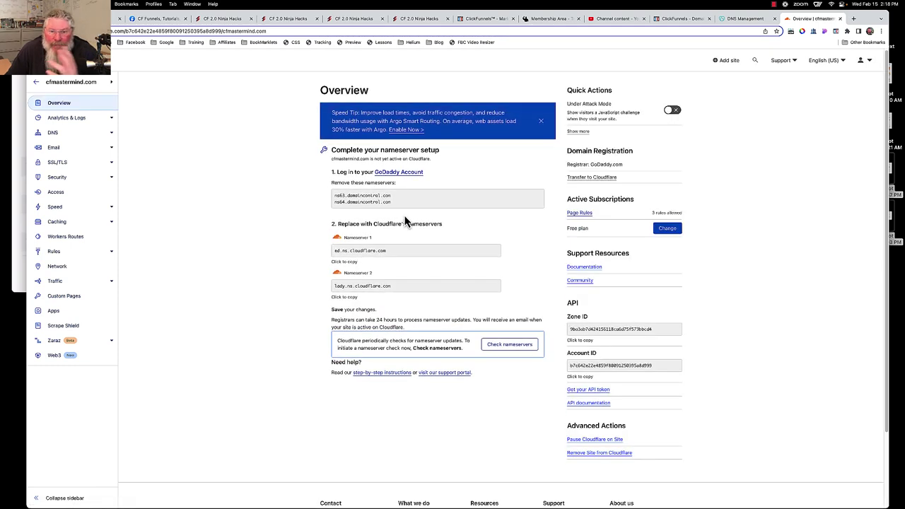
- Review cfmastermind.com's DNS records in Cloudflare and check the nameservers listed for the domain in GoDaddy
{"action": "left_click", "coordinate": [56, 137]}
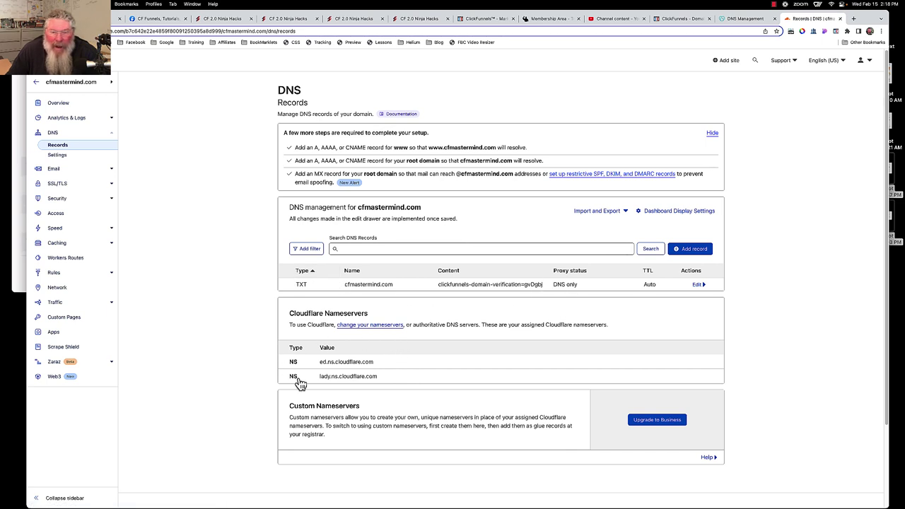
{"action": "left_click", "coordinate": [743, 20]}
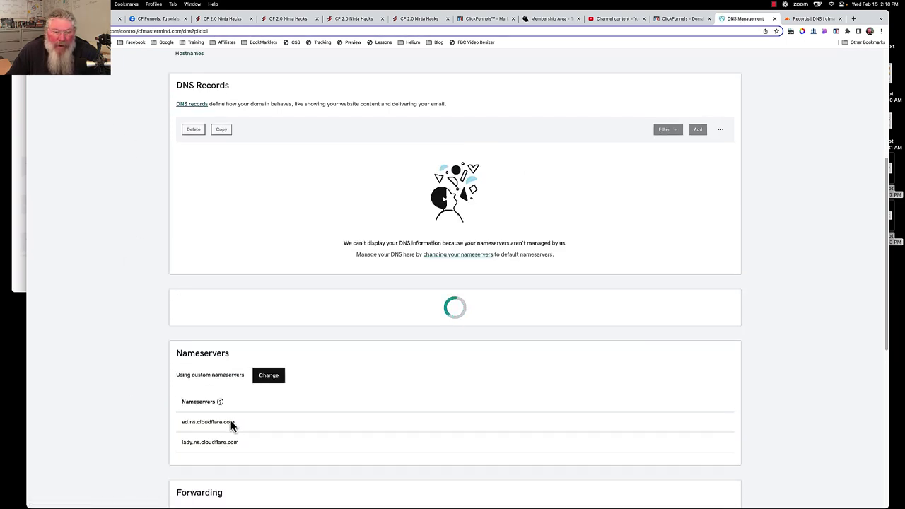
{"action": "scroll", "coordinate": [160, 421], "scroll_direction": "down", "scroll_amount": 4}
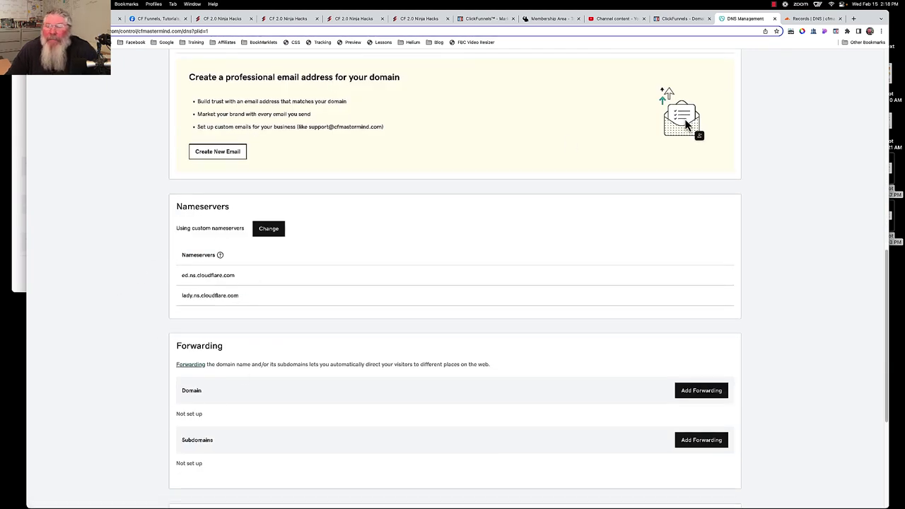
- Switch to ClickFunnels and validate ownership of site.cfmastermind.com, retrying the validation once
{"action": "left_click", "coordinate": [679, 21]}
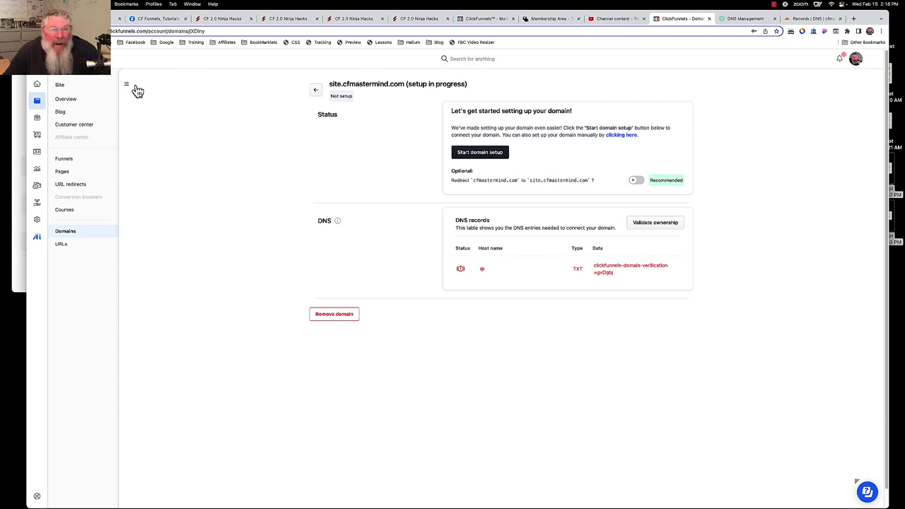
{"action": "left_click", "coordinate": [656, 224]}
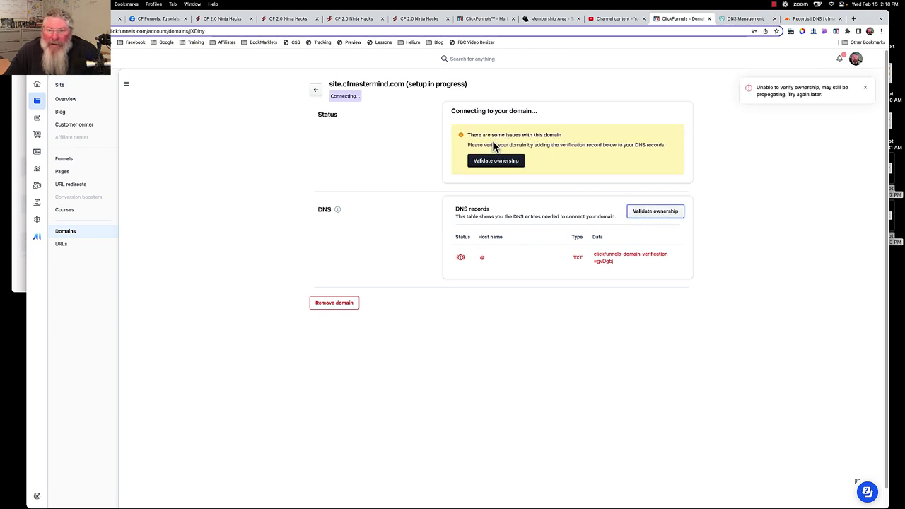
{"action": "left_click", "coordinate": [507, 162]}
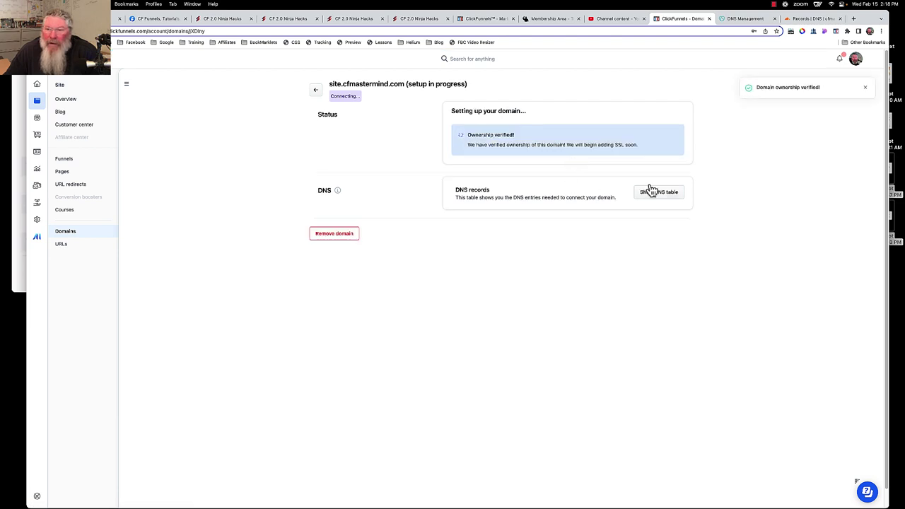
- Show the ClickFunnels DNS table, copy the domainkey TXT record's host name, and return to Cloudflare's DNS records
{"action": "left_click", "coordinate": [655, 195]}
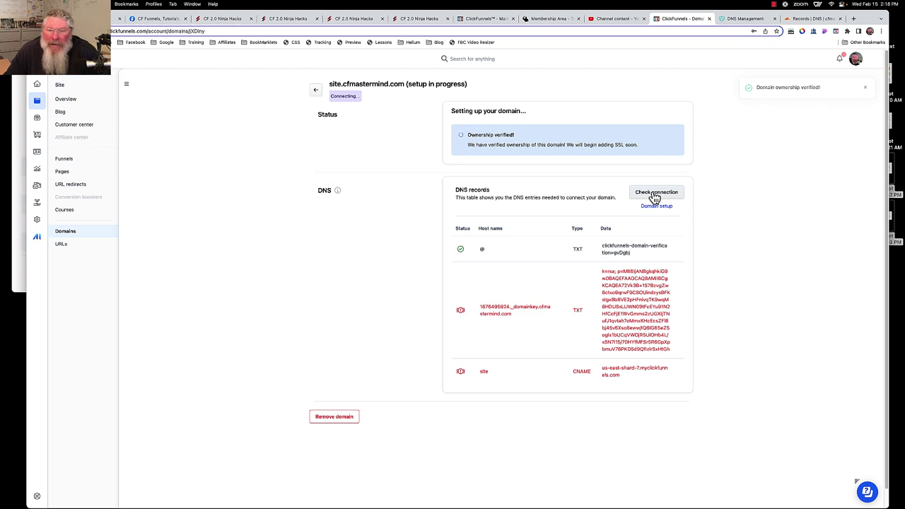
{"action": "left_click", "coordinate": [559, 312]}
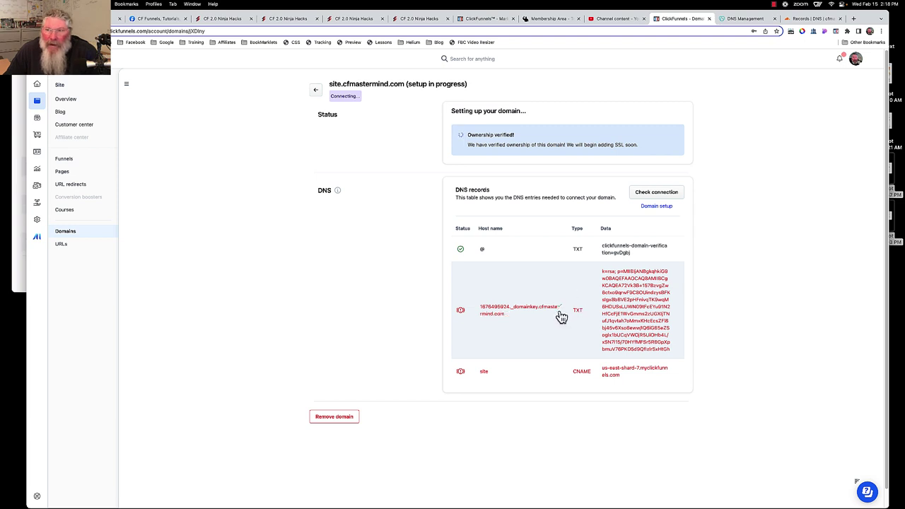
{"action": "left_click", "coordinate": [793, 20]}
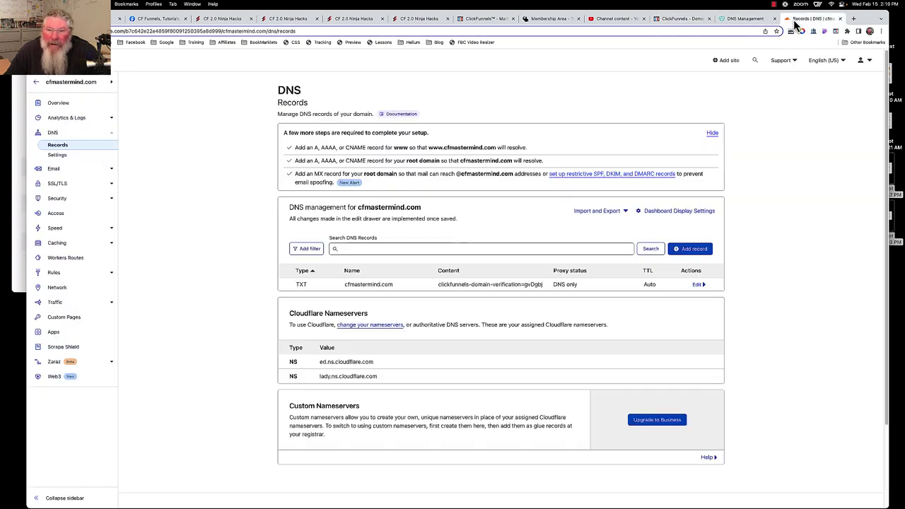
- Start a new TXT record for cfmastermind.com, using the copied domainkey host name 1676495924._domainkey.cfmastermind.com as its name
{"action": "left_click", "coordinate": [693, 249]}
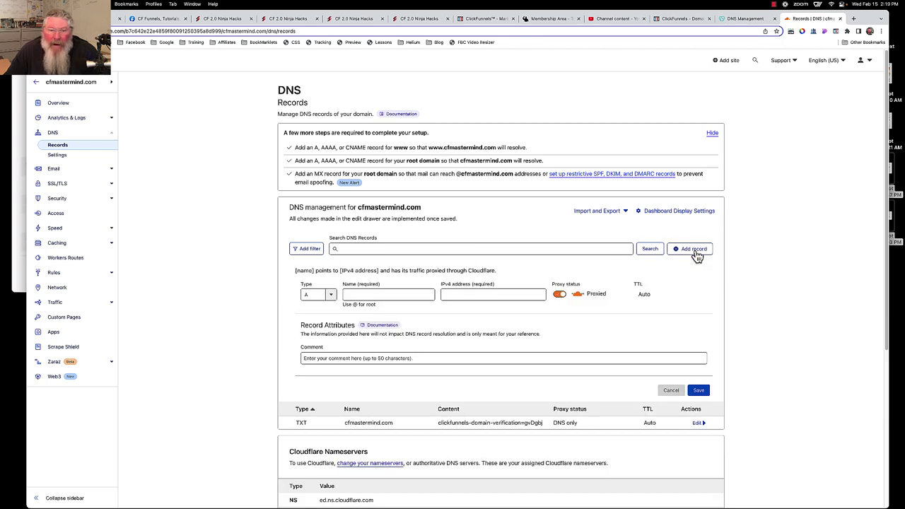
{"action": "left_click", "coordinate": [324, 294]}
{"action": "scroll", "coordinate": [317, 333], "scroll_direction": "down", "scroll_amount": 5}
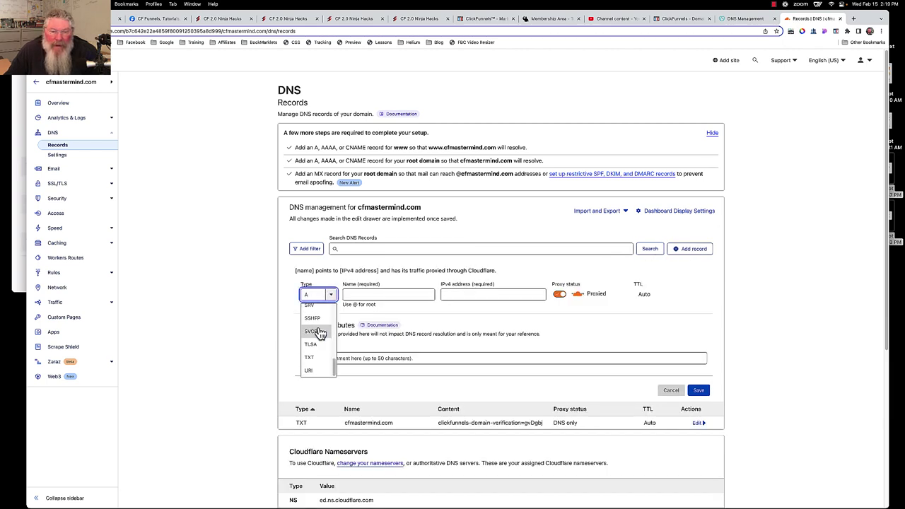
{"action": "left_click", "coordinate": [313, 347]}
{"action": "left_click", "coordinate": [361, 295]}
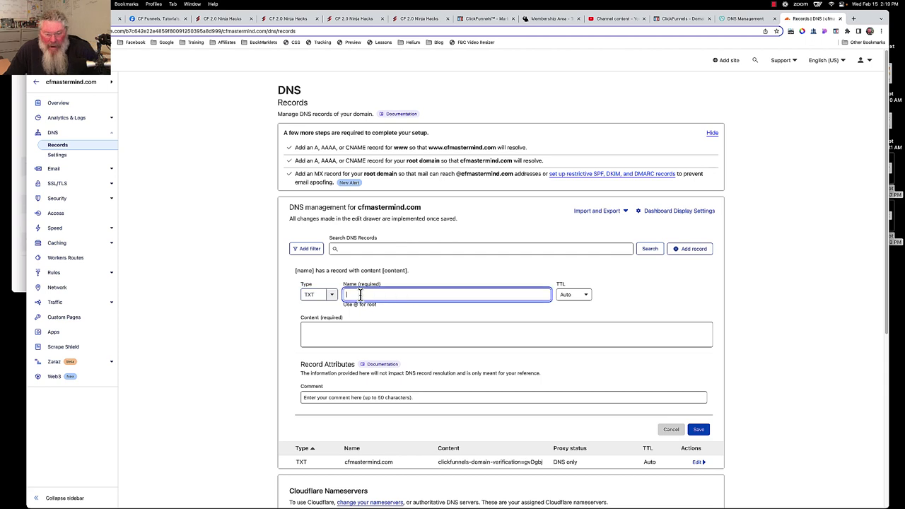
{"action": "key", "text": "super+v"}
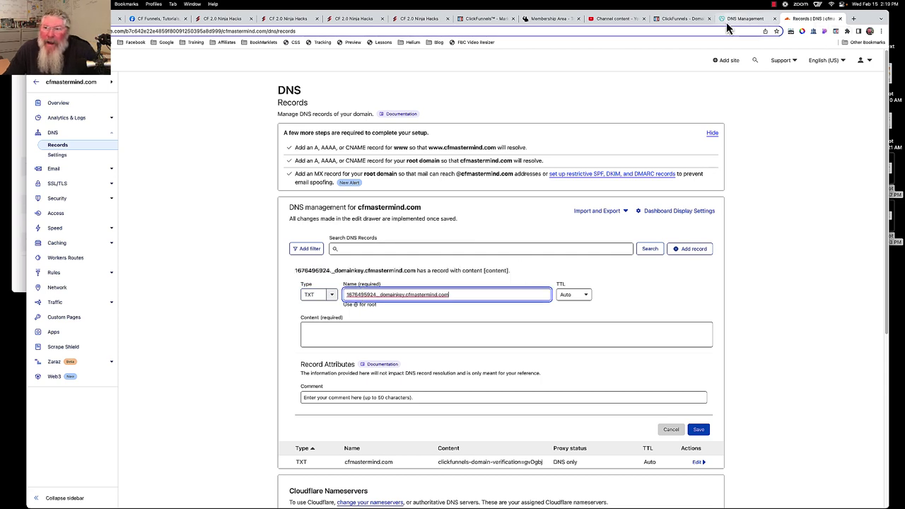
- Copy the domainkey record's data from the ClickFunnels DNS table into the Cloudflare TXT record's content and save the record
{"action": "left_click", "coordinate": [682, 19]}
{"action": "left_click", "coordinate": [681, 315]}
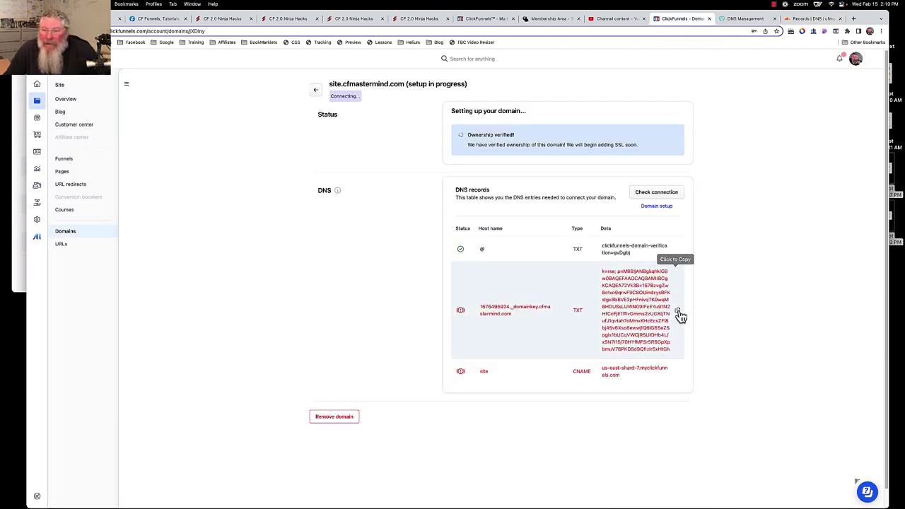
{"action": "left_click", "coordinate": [798, 21]}
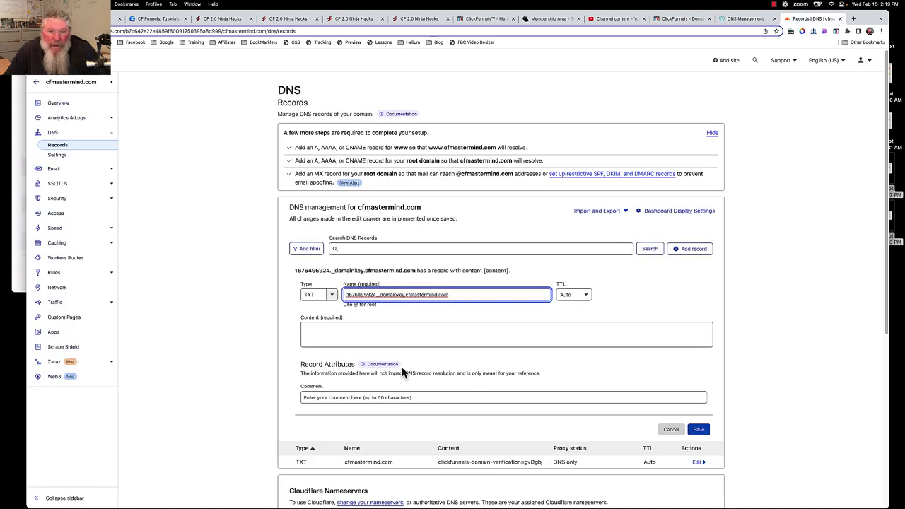
{"action": "left_click", "coordinate": [371, 333]}
{"action": "key", "text": "super+v"}
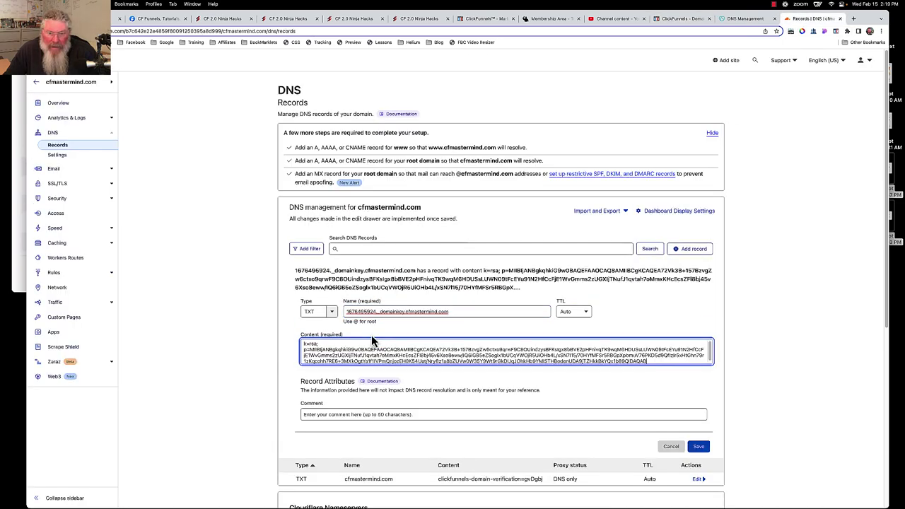
{"action": "left_click", "coordinate": [698, 447]}
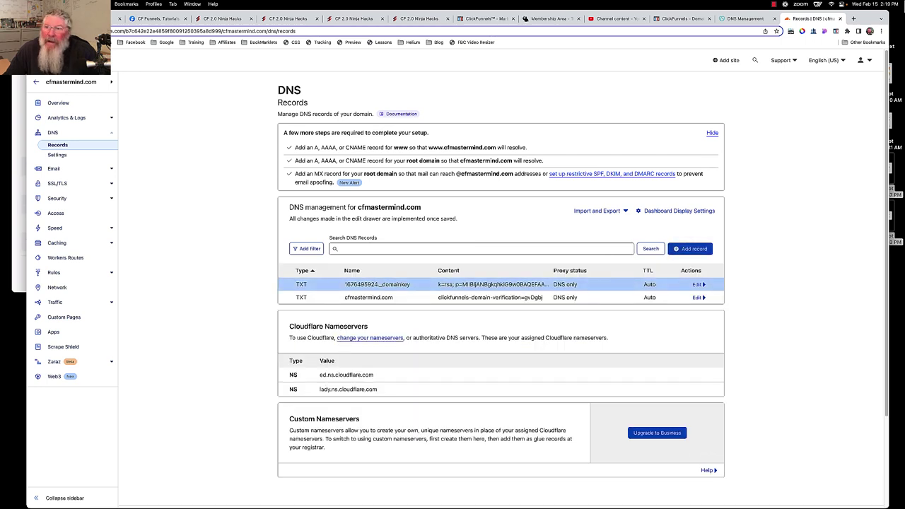
- In ClickFunnels, copy the data value of the site CNAME record and return to Cloudflare's DNS records
{"action": "left_click", "coordinate": [677, 18]}
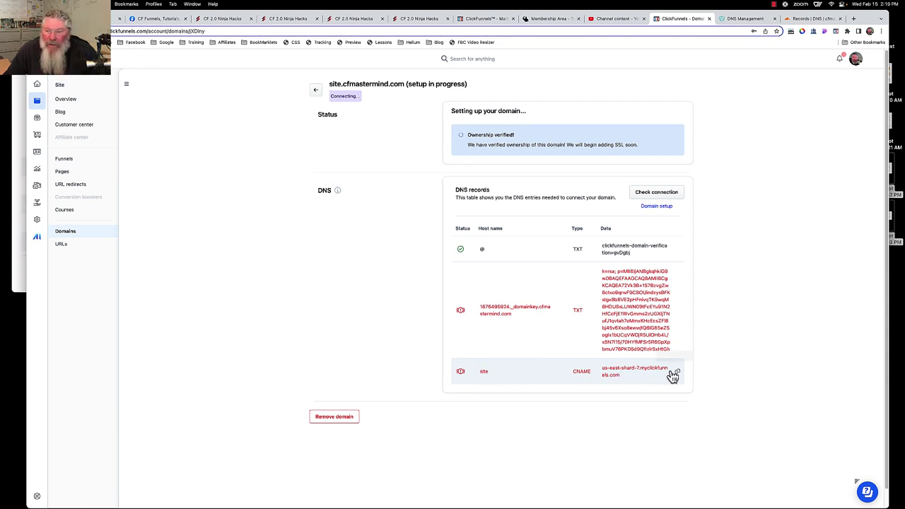
{"action": "left_click", "coordinate": [677, 376]}
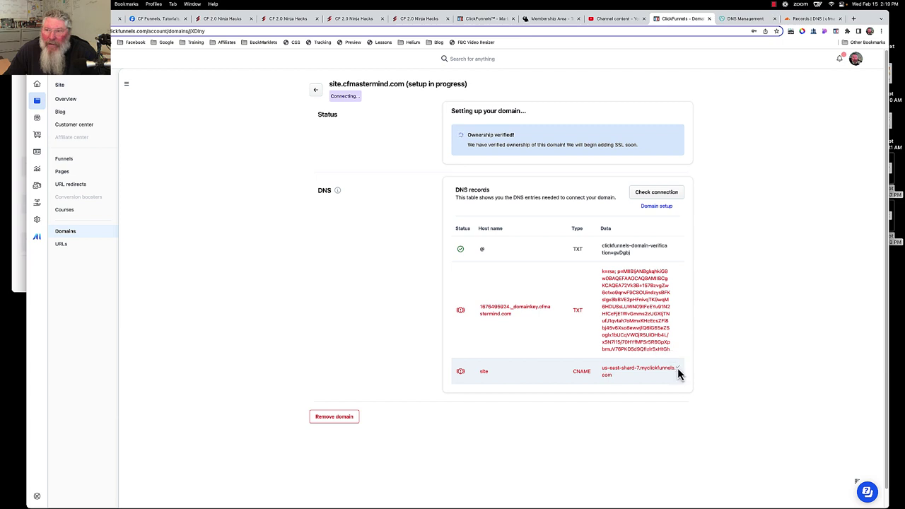
{"action": "left_click", "coordinate": [796, 19]}
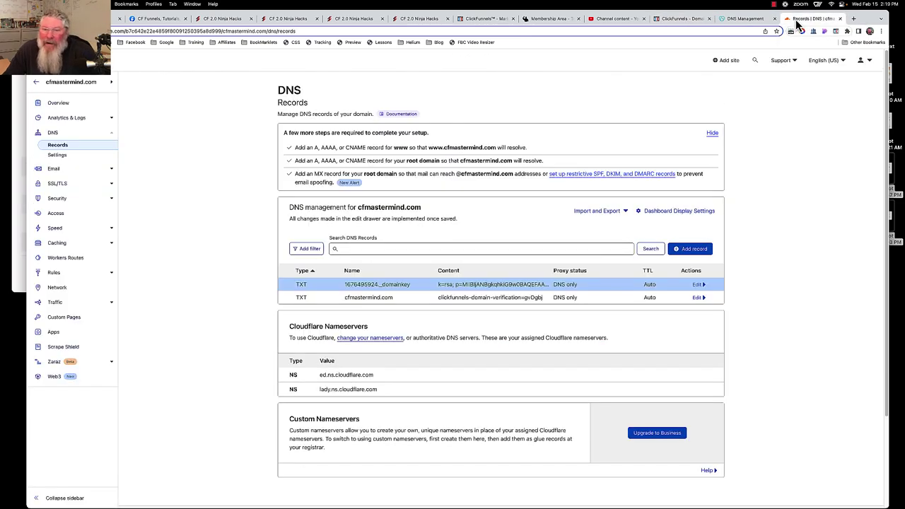
- Add and save a CNAME record named site targeting us-east-shard-7.myclickfunnels.com, with its proxy status set to DNS only
{"action": "left_click", "coordinate": [689, 252]}
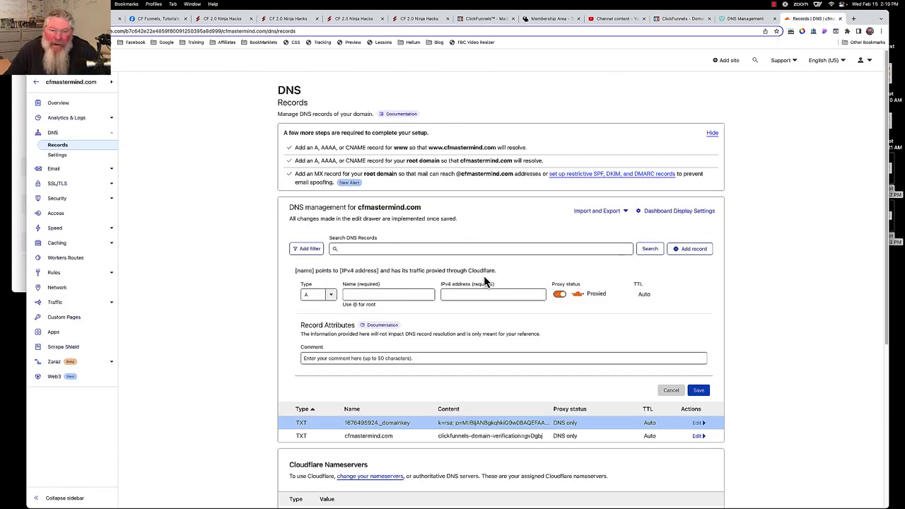
{"action": "left_click", "coordinate": [335, 300]}
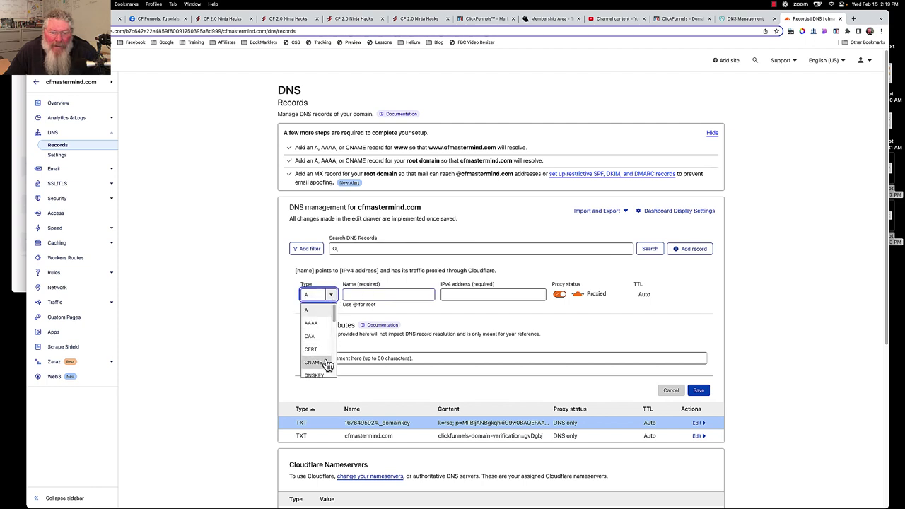
{"action": "left_click", "coordinate": [336, 347]}
{"action": "left_click", "coordinate": [357, 294]}
{"action": "type", "text": "site"}
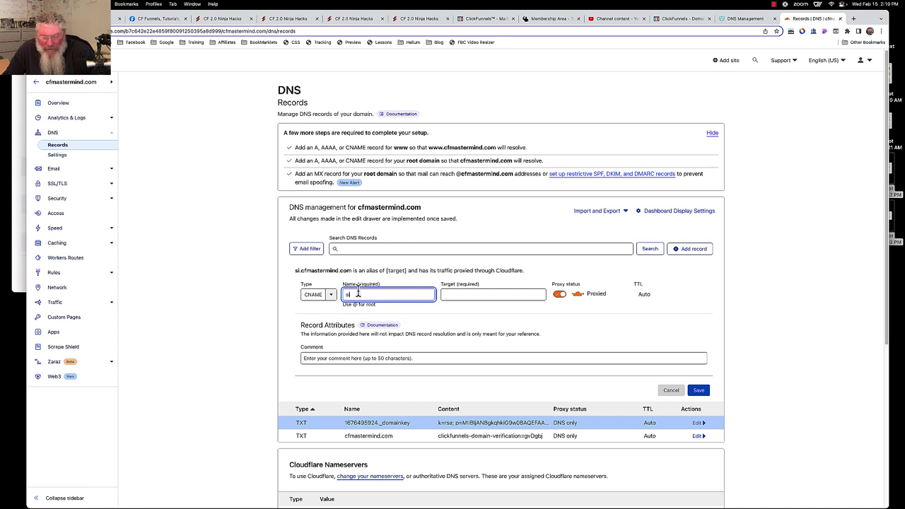
{"action": "left_click", "coordinate": [449, 295]}
{"action": "key", "text": "super+v"}
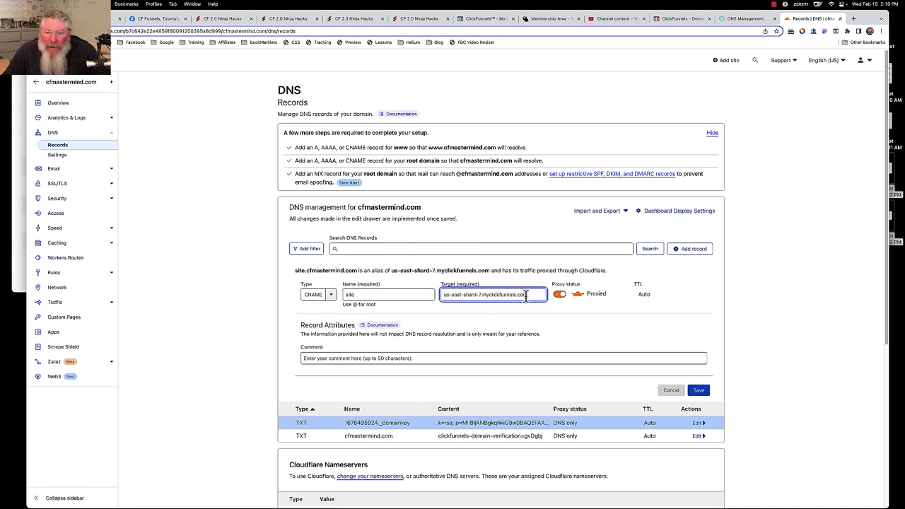
{"action": "left_click", "coordinate": [558, 295]}
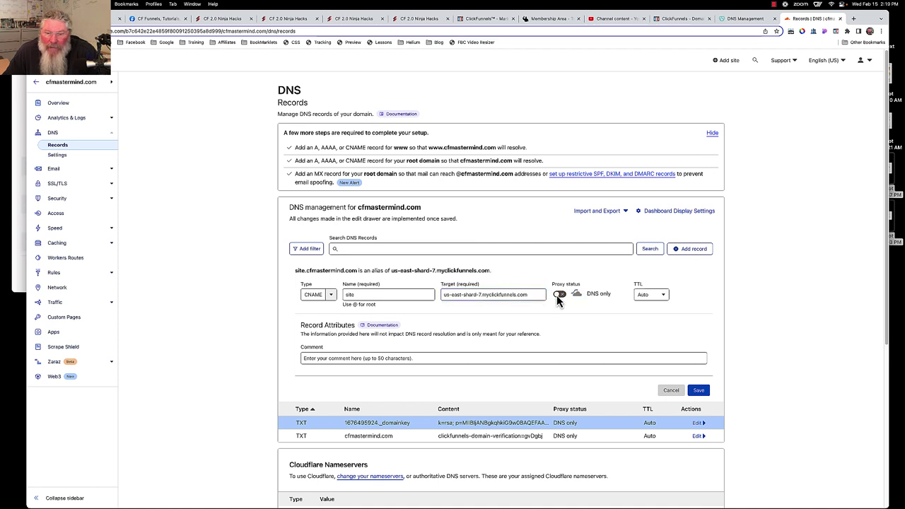
{"action": "left_click", "coordinate": [698, 391]}
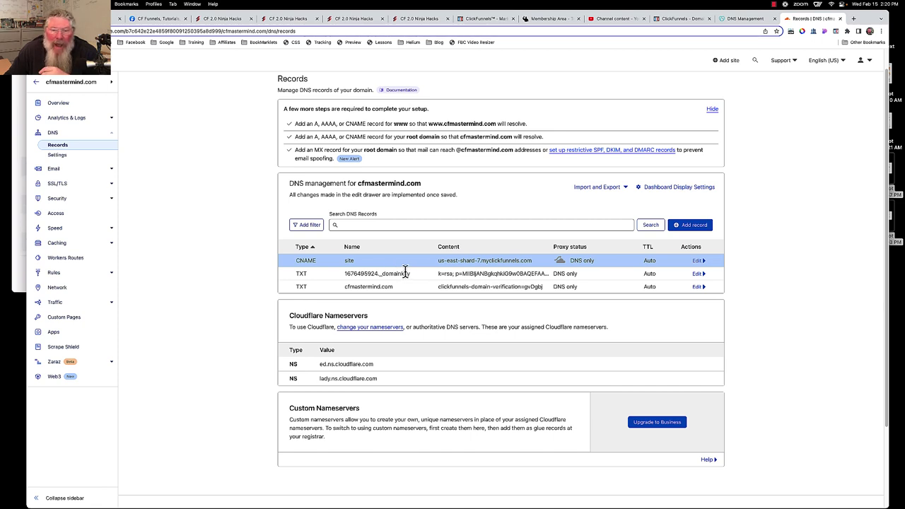
- Switch to ClickFunnels and check the connection of site.cfmastermind.com's DNS records
{"action": "left_click", "coordinate": [685, 19]}
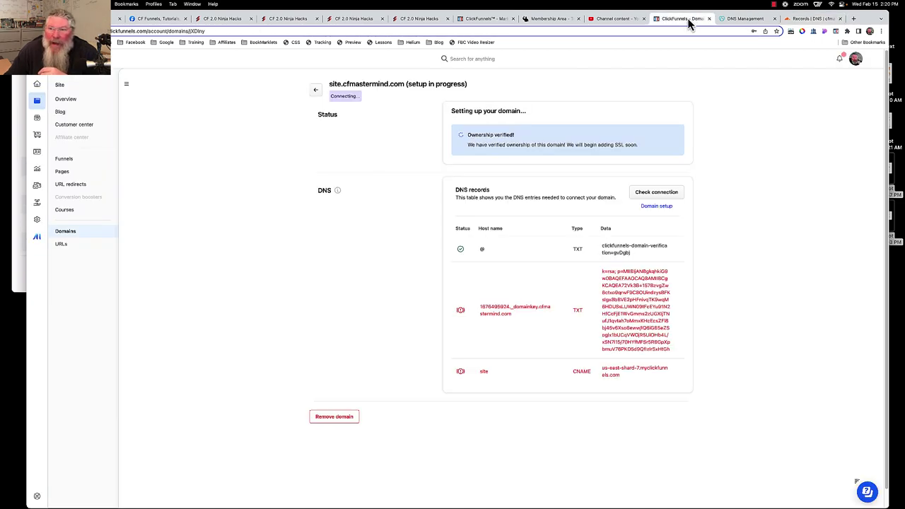
{"action": "left_click", "coordinate": [665, 198]}
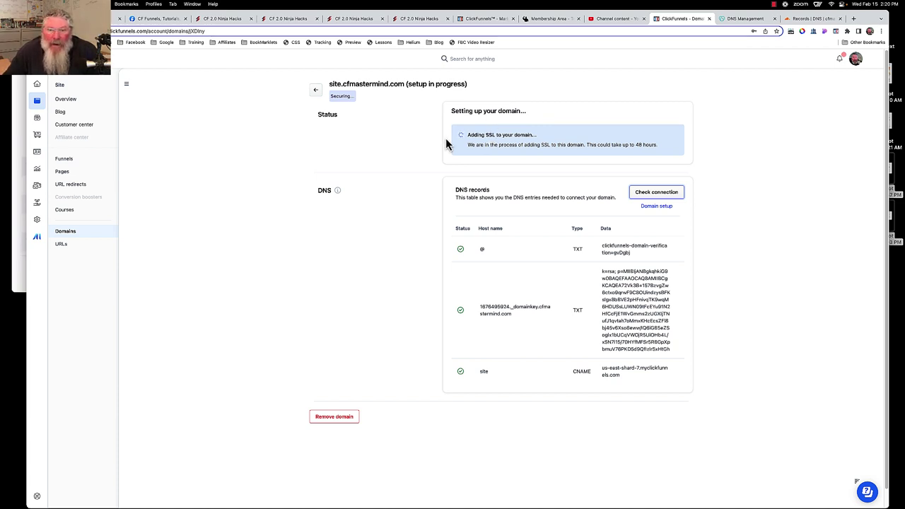
- Review the workspace's verified DKIM keys, then the status of site.cfmastermind.com in the list of site domains
{"action": "left_click", "coordinate": [37, 187]}
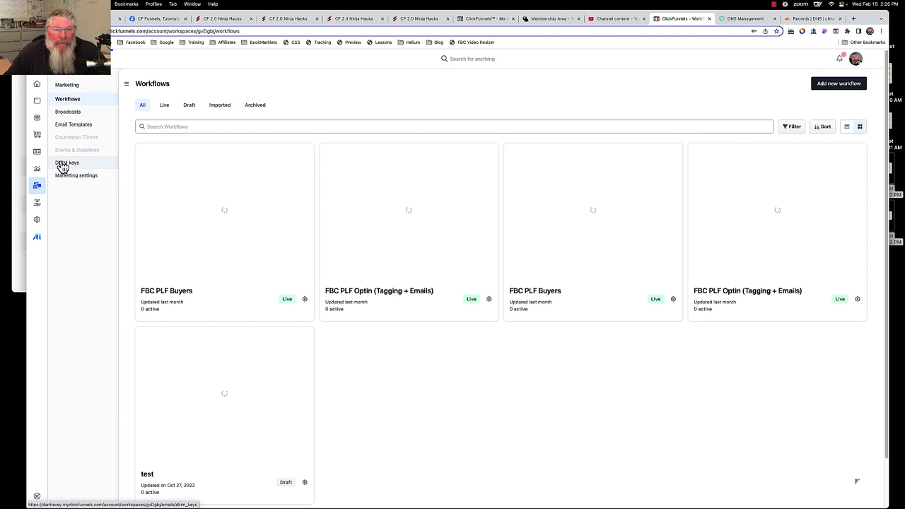
{"action": "left_click", "coordinate": [64, 164]}
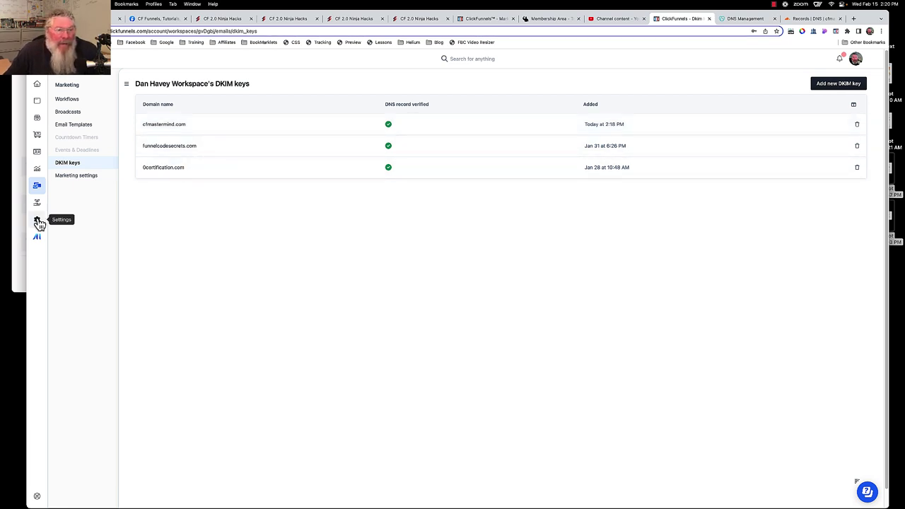
{"action": "left_click", "coordinate": [38, 101]}
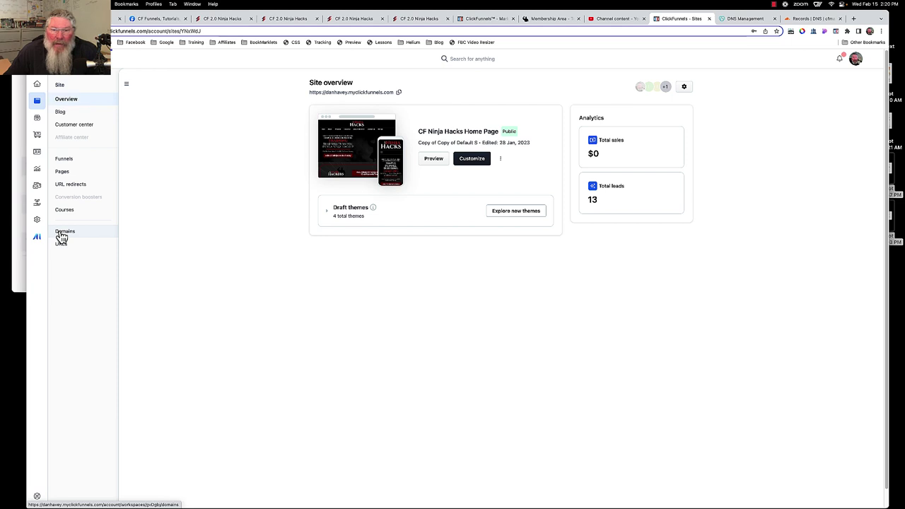
{"action": "left_click", "coordinate": [61, 236]}
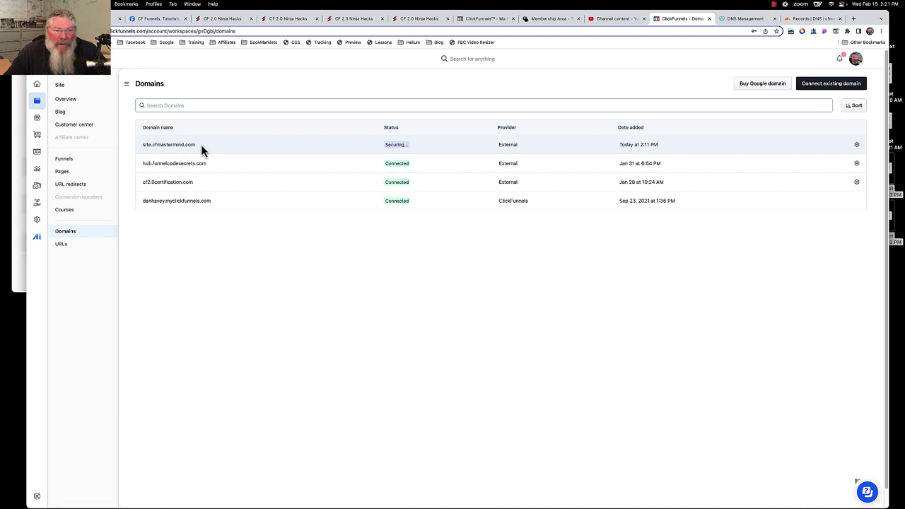
{"action": "left_click", "coordinate": [774, 6]}
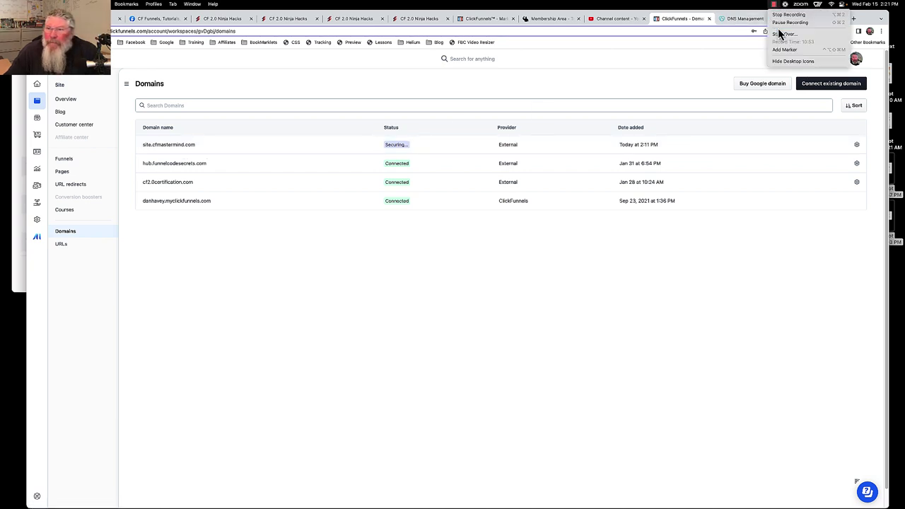
{"action": "key", "text": "Escape"}
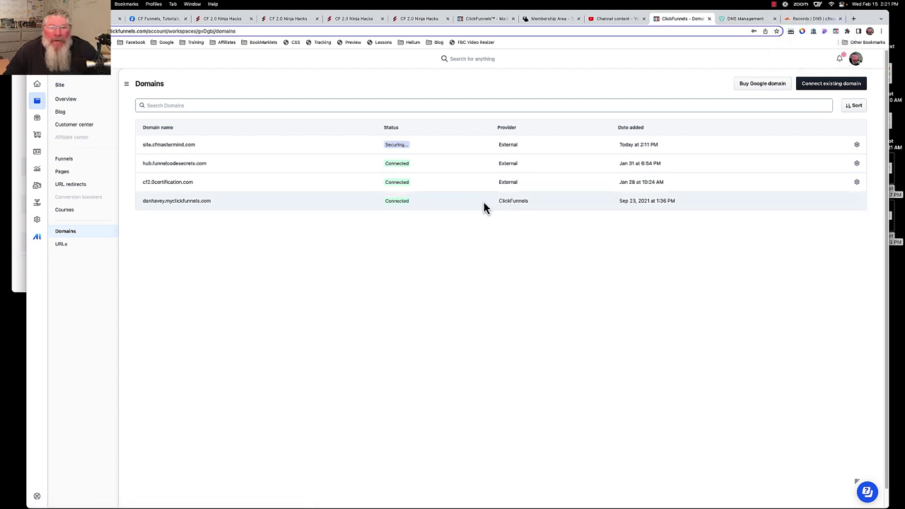
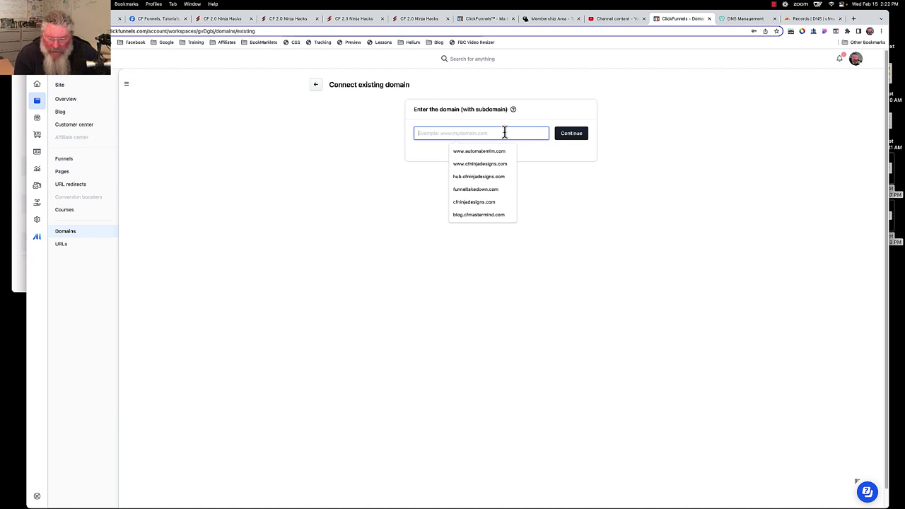
- Look up funnel1.cfmastermind.com as an existing domain to connect and add it to the ClickFunnels workspace
{"action": "type", "text": "funne"}
{"action": "type", "text": "lt"}
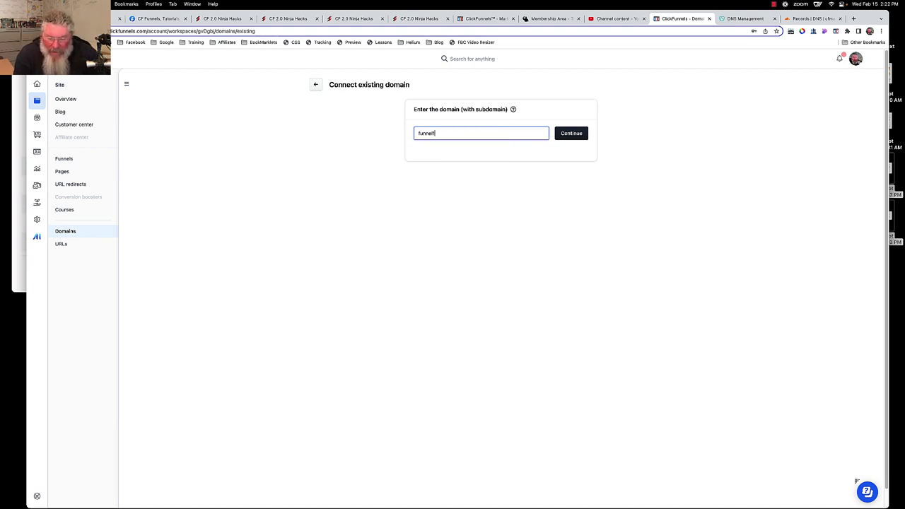
{"action": "type", "text": ".cf"}
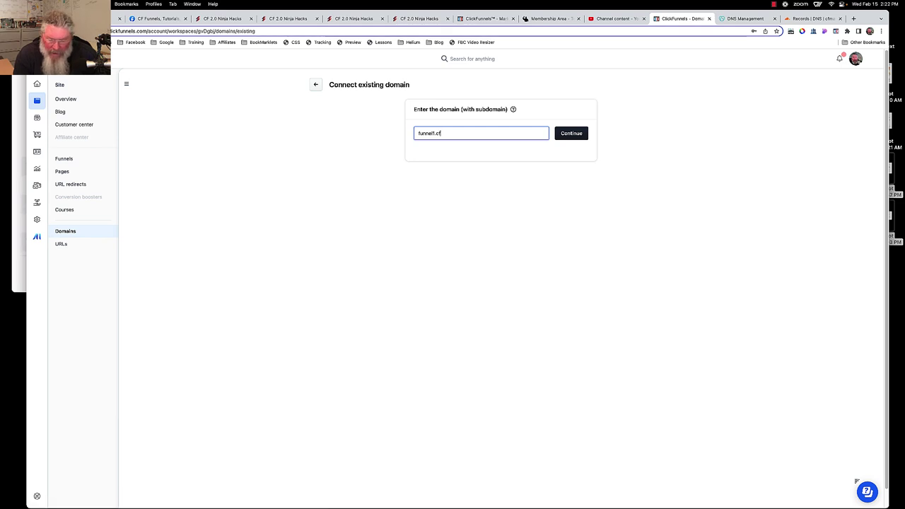
{"action": "type", "text": "mastermind.com"}
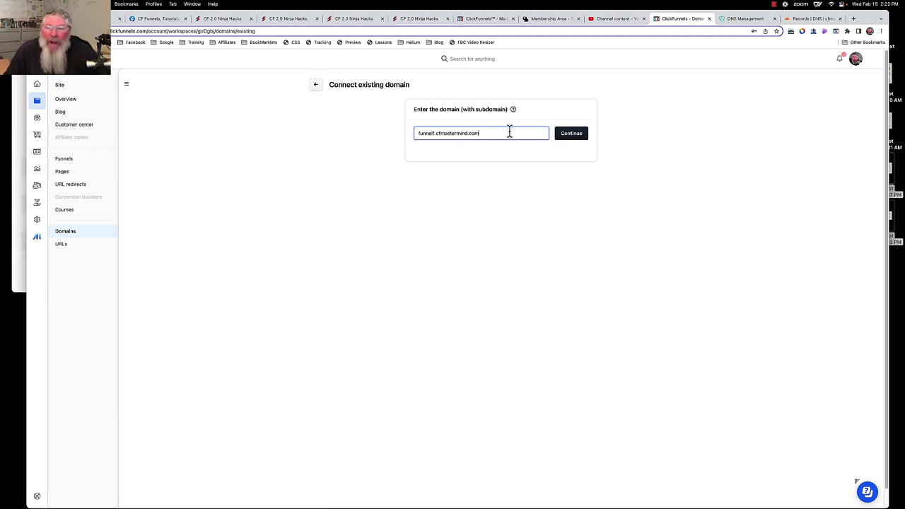
{"action": "left_click", "coordinate": [571, 133]}
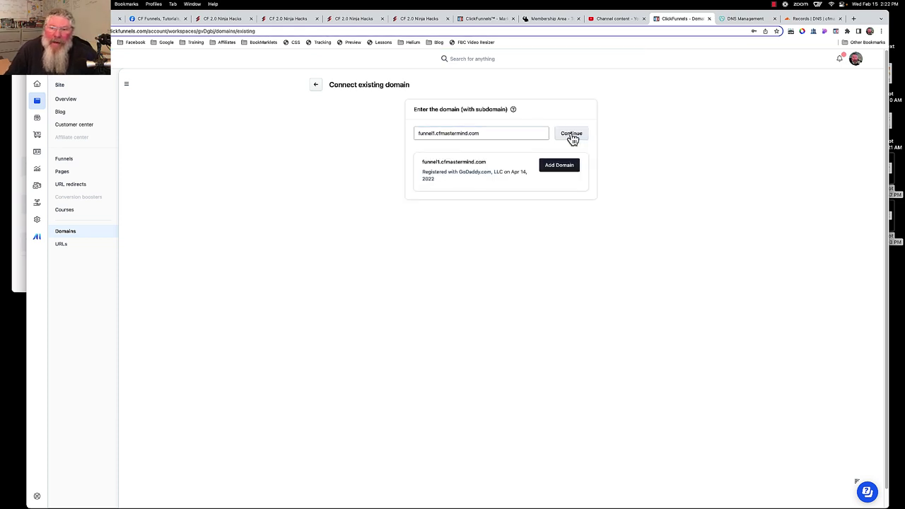
{"action": "left_click", "coordinate": [568, 172]}
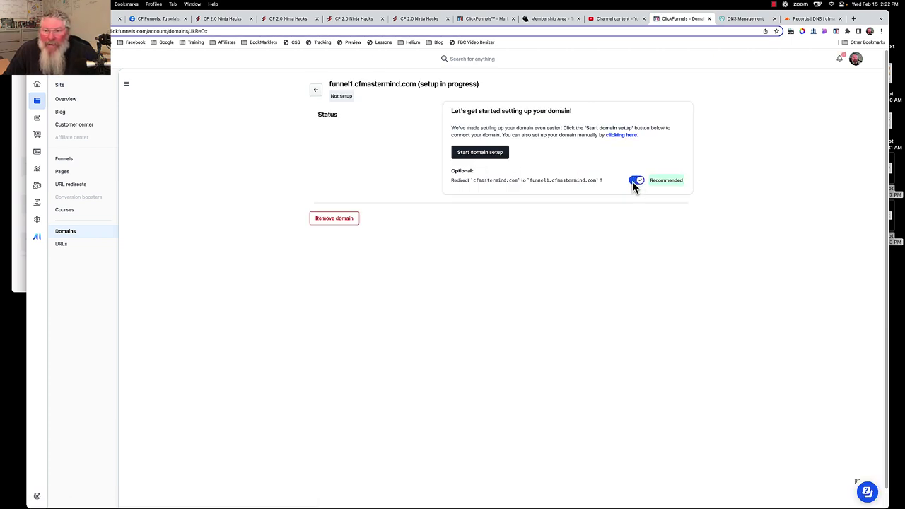
- Set up funnel1.cfmastermind.com manually with the optional cfmastermind.com redirect turned off, and validate its ownership
{"action": "left_click", "coordinate": [627, 135]}
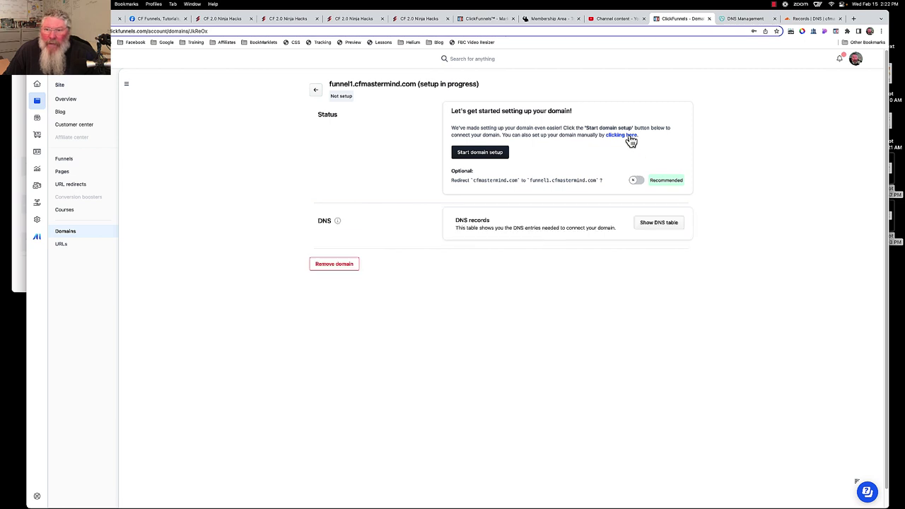
{"action": "left_click", "coordinate": [652, 225]}
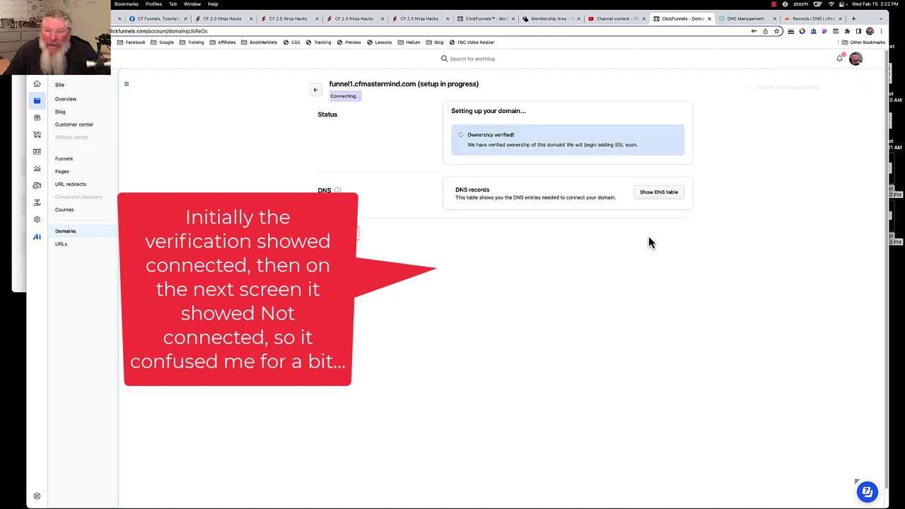
- Show the DNS table for funnel1.cfmastermind.com and compare its entries with the records in Cloudflare
{"action": "left_click", "coordinate": [655, 195]}
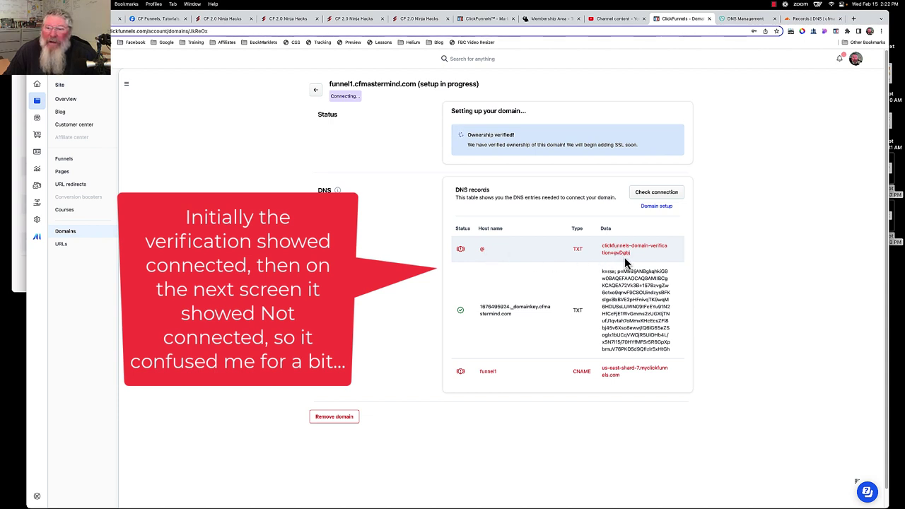
{"action": "left_click", "coordinate": [799, 23]}
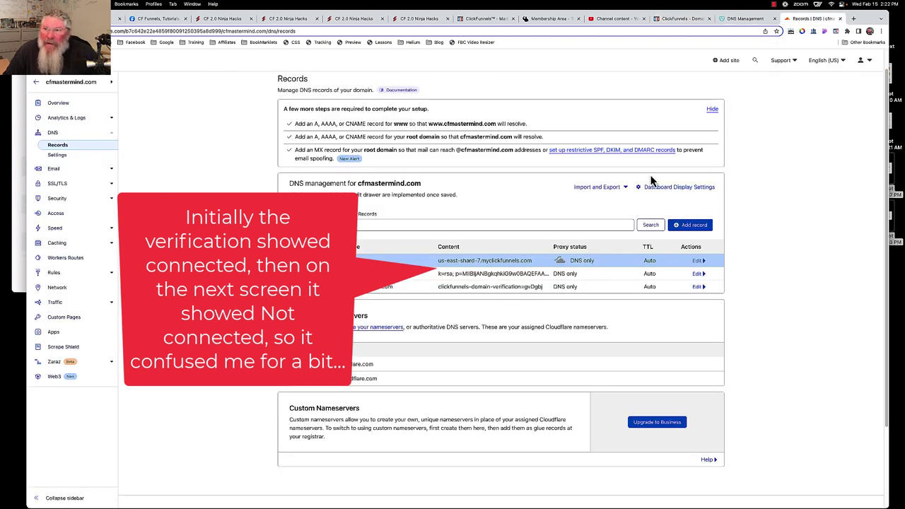
- Start a new CNAME record for cfmastermind.com in Cloudflare with the name funnel1
{"action": "left_click", "coordinate": [680, 19]}
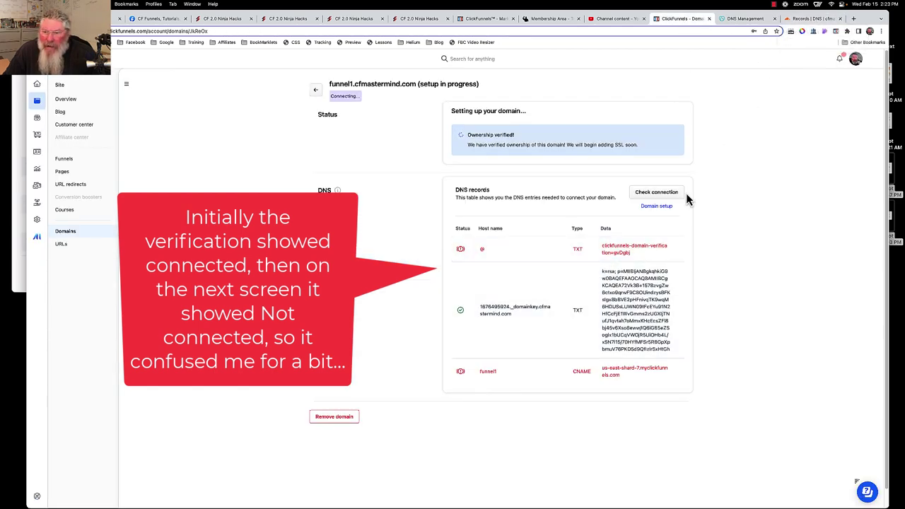
{"action": "left_click", "coordinate": [817, 19]}
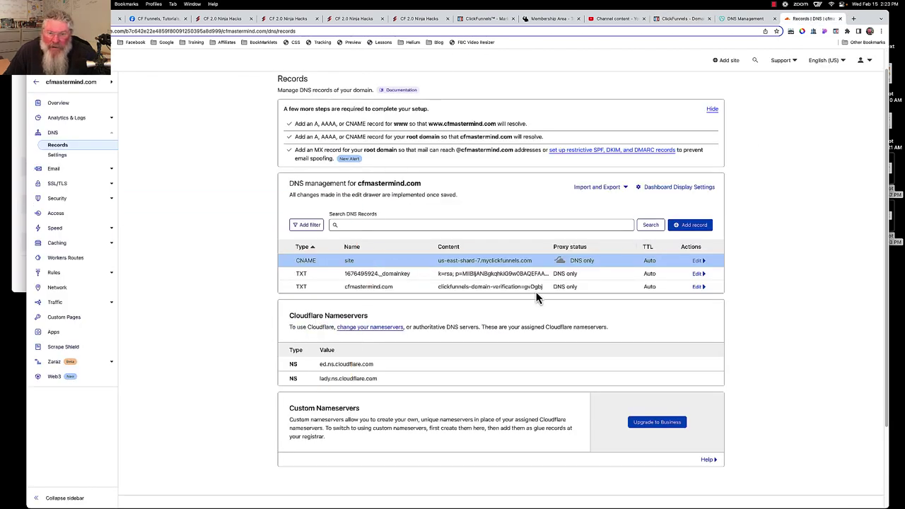
{"action": "left_click", "coordinate": [685, 227]}
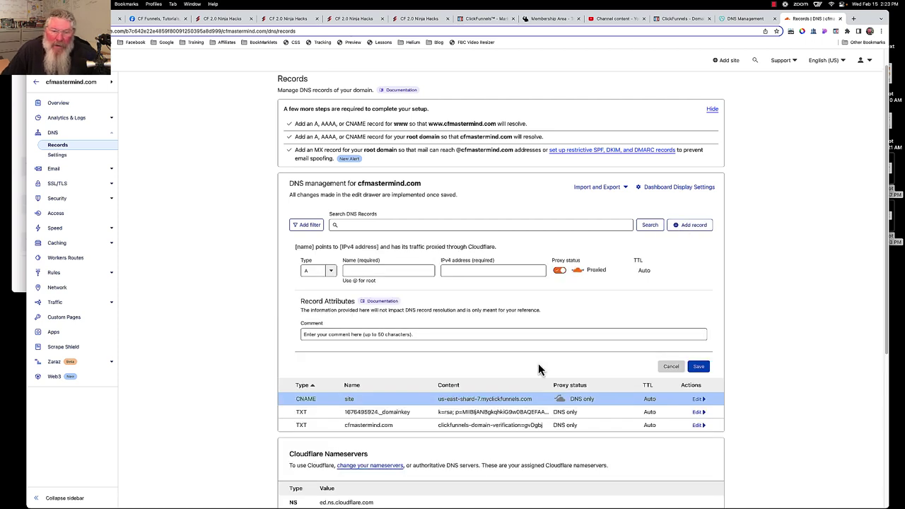
{"action": "left_click", "coordinate": [330, 271]}
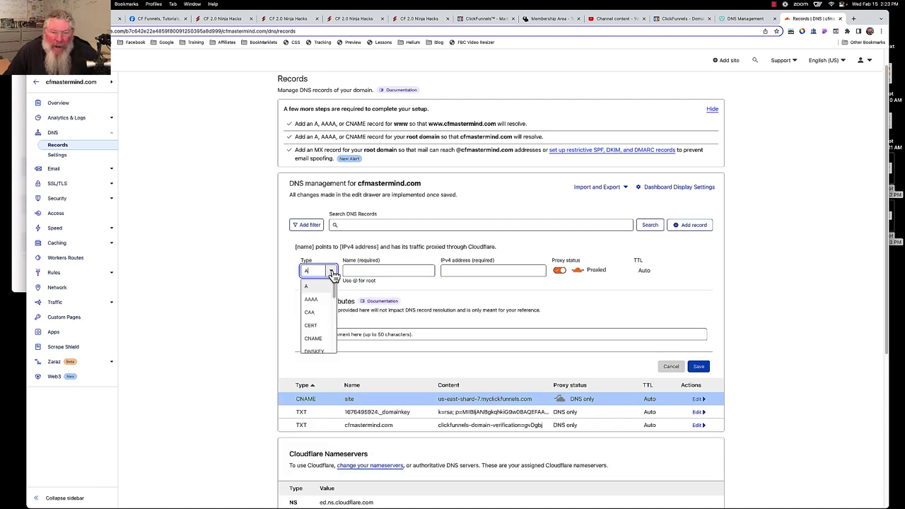
{"action": "left_click", "coordinate": [313, 338]}
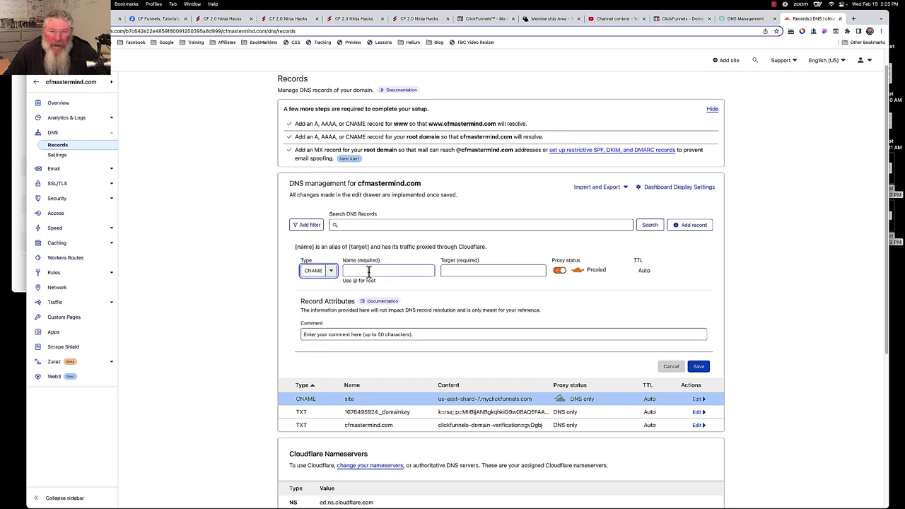
{"action": "left_click", "coordinate": [369, 271]}
{"action": "type", "text": "funnel1"}
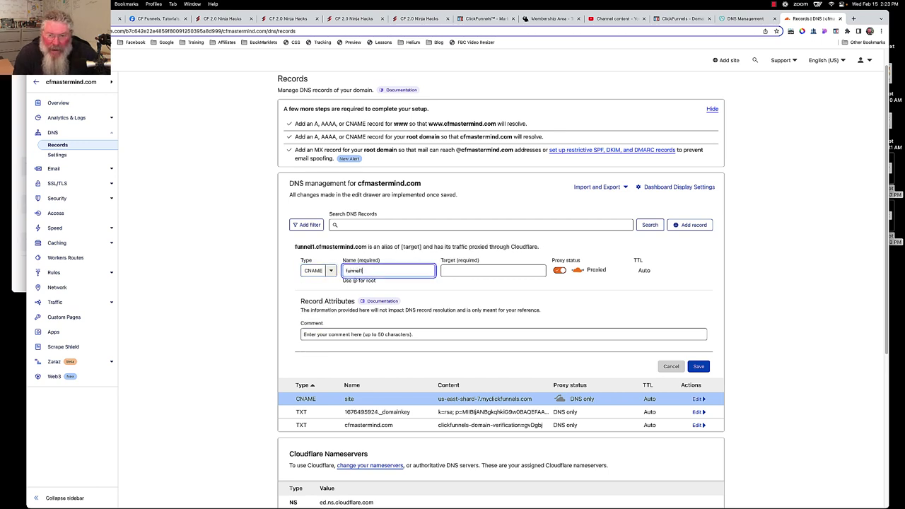
{"action": "key", "text": "Tab"}
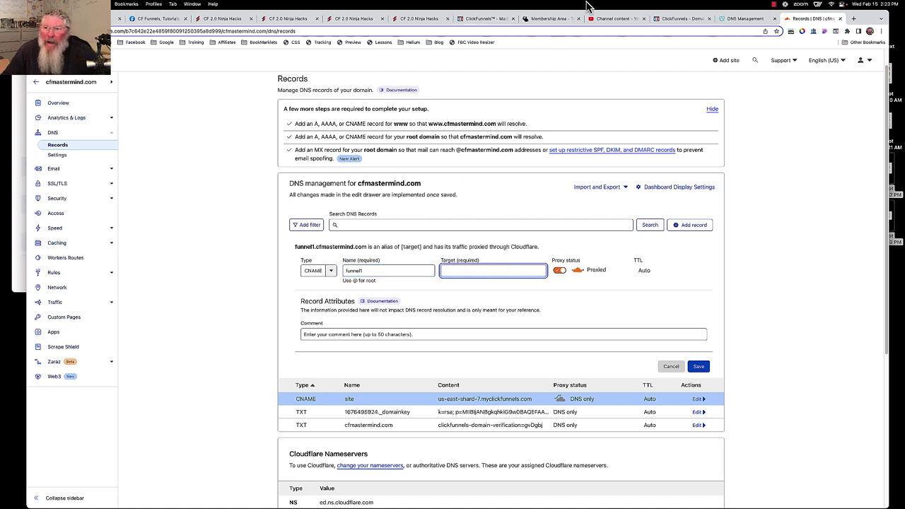
- Copy the target us-east-shard-7.myclickfunnels.com from ClickFunnels into the funnel1 record, set it to DNS only, and save it
{"action": "left_click", "coordinate": [685, 19]}
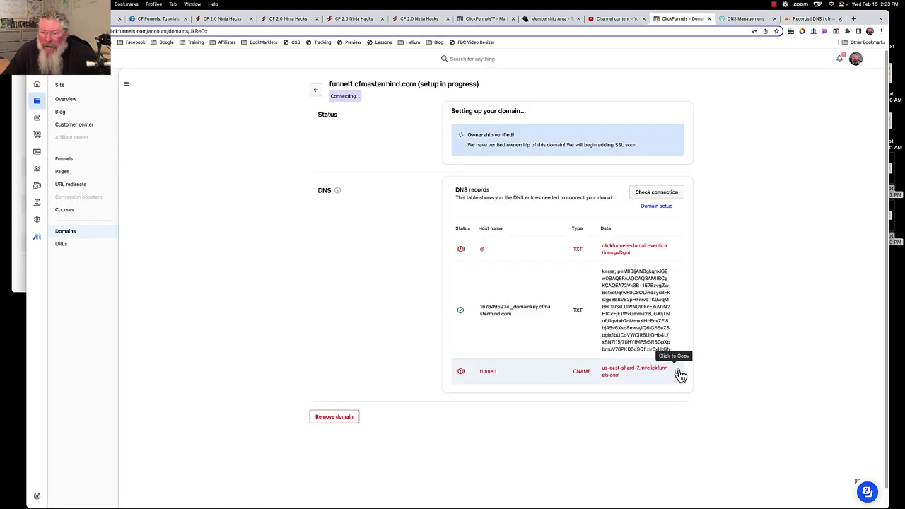
{"action": "left_click", "coordinate": [676, 372]}
{"action": "left_click", "coordinate": [802, 19]}
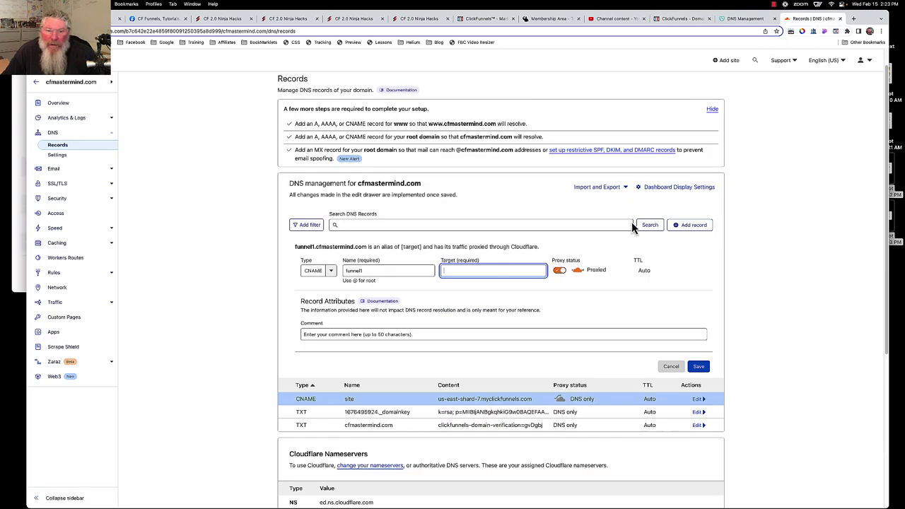
{"action": "key", "text": "super+v"}
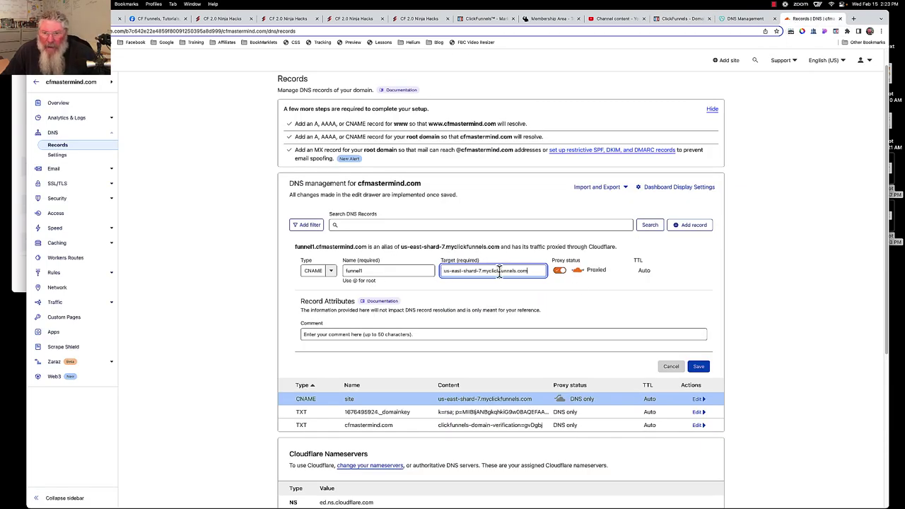
{"action": "left_click", "coordinate": [559, 272]}
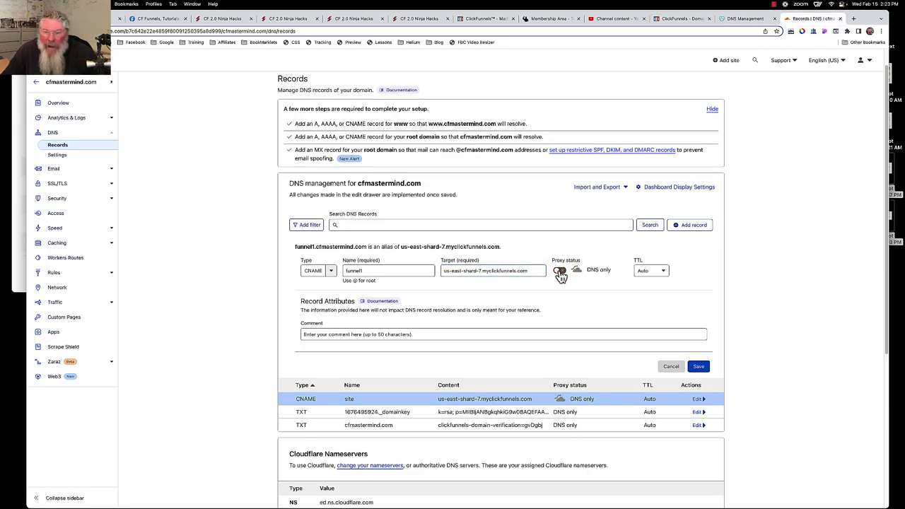
{"action": "left_click", "coordinate": [703, 369]}
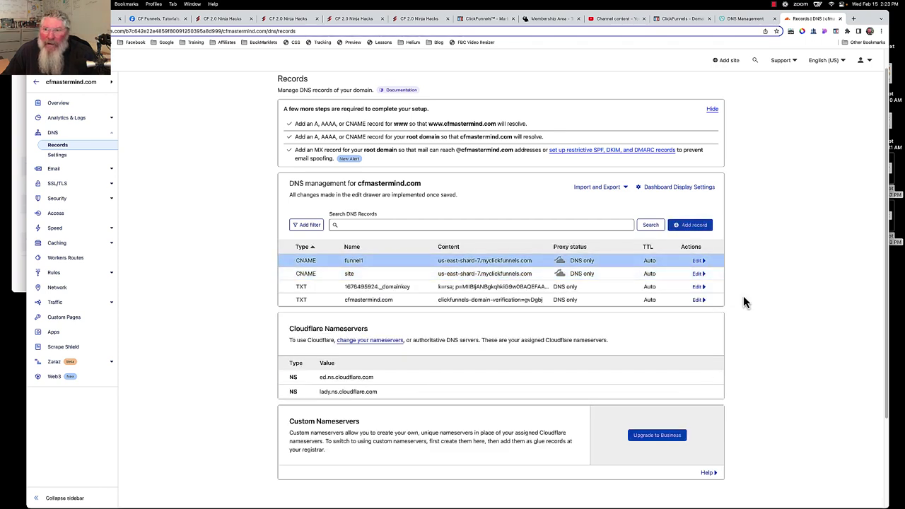
- Check the connection of funnel1.cfmastermind.com in ClickFunnels and return to the list of domains
{"action": "left_click", "coordinate": [675, 21]}
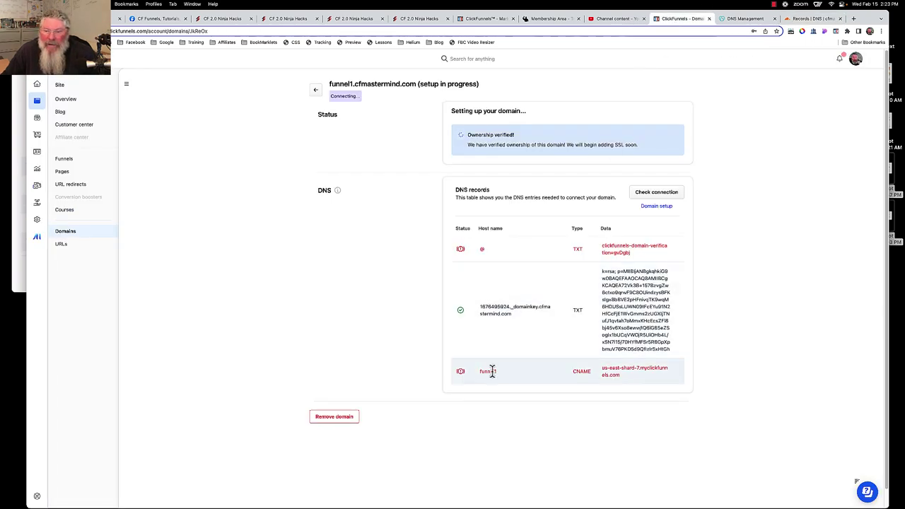
{"action": "left_click", "coordinate": [650, 197]}
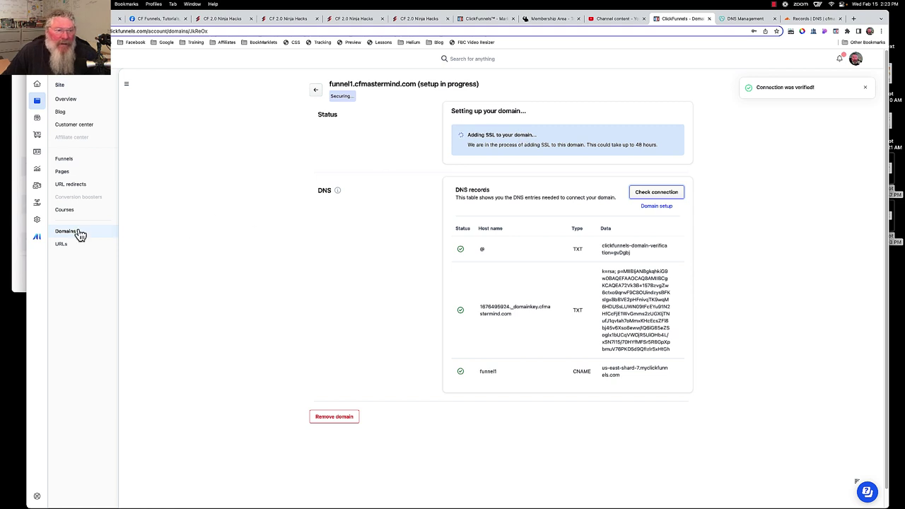
{"action": "left_click", "coordinate": [317, 94]}
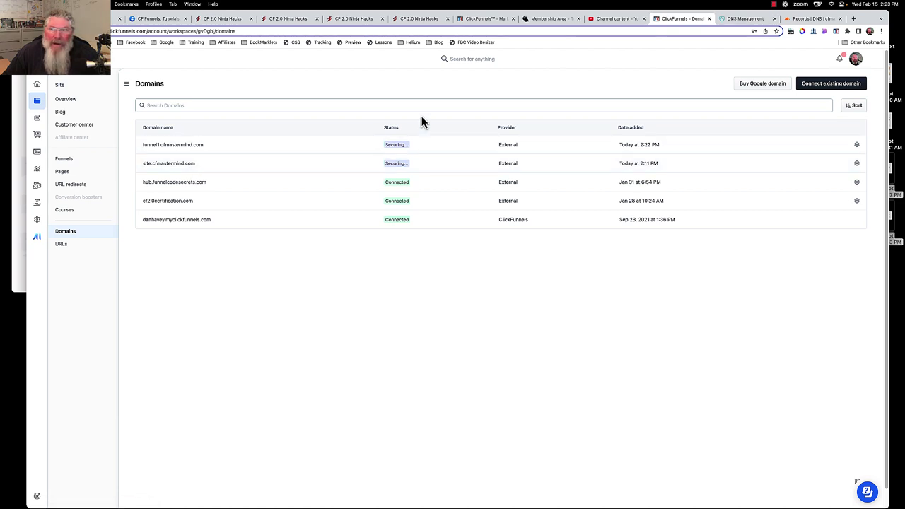
{"action": "left_click", "coordinate": [775, 5]}
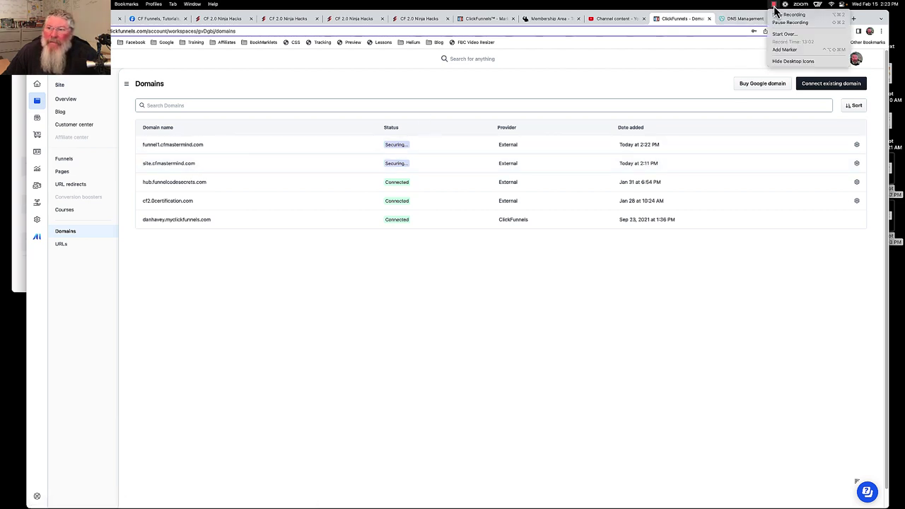
{"action": "left_click", "coordinate": [776, 22]}
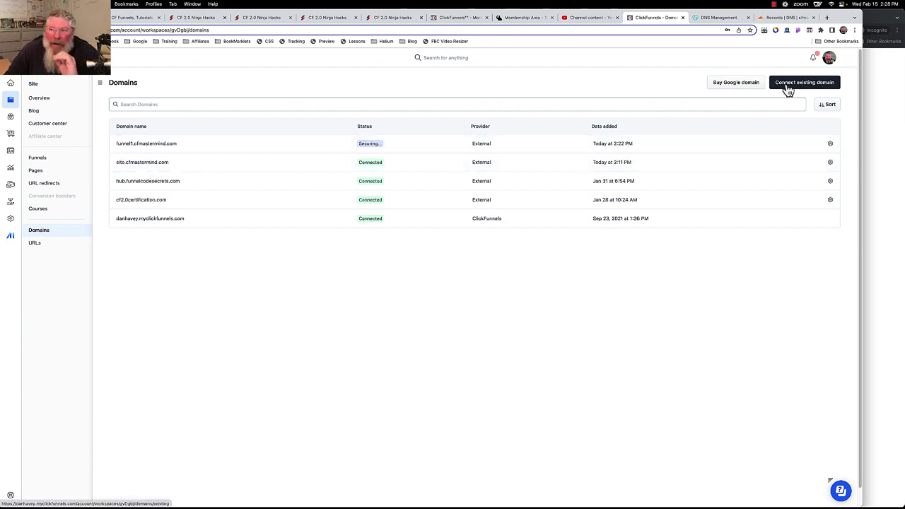
- Add a CNAME record named www in Cloudflare, targeting us-east-shard-7.myclickfunnels.com with proxy status DNS only
{"action": "left_click", "coordinate": [780, 18]}
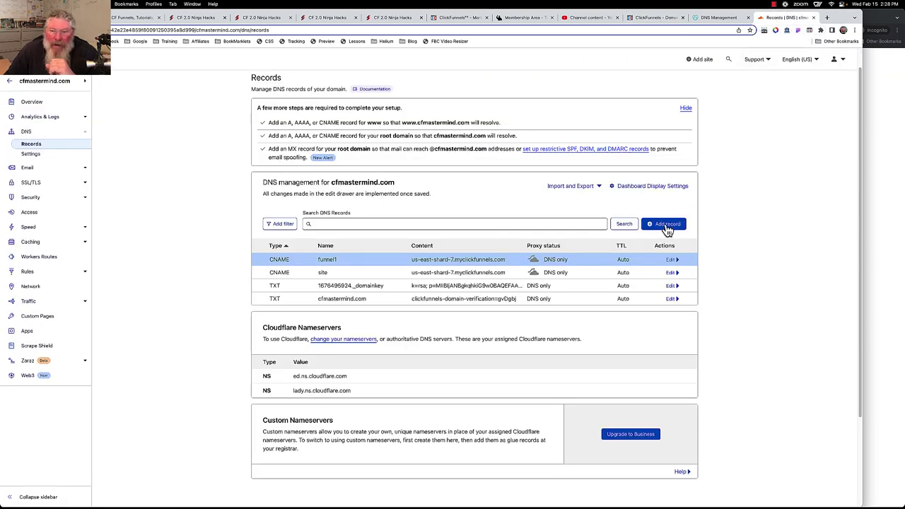
{"action": "left_click", "coordinate": [667, 224]}
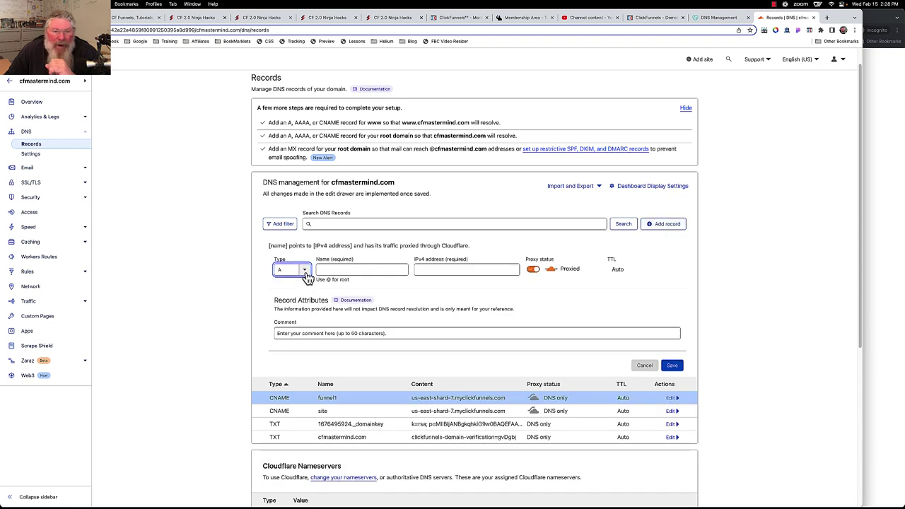
{"action": "left_click", "coordinate": [304, 271]}
{"action": "left_click", "coordinate": [287, 338]}
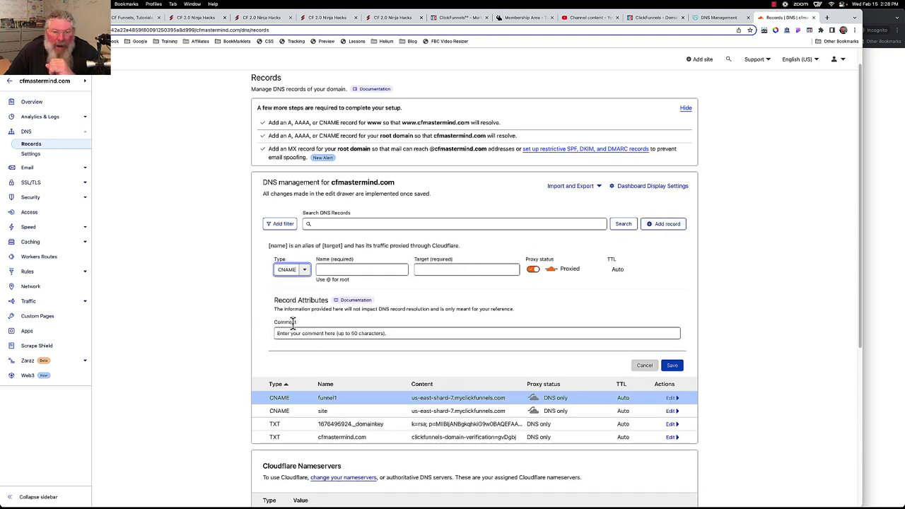
{"action": "left_click", "coordinate": [338, 269]}
{"action": "type", "text": "www"}
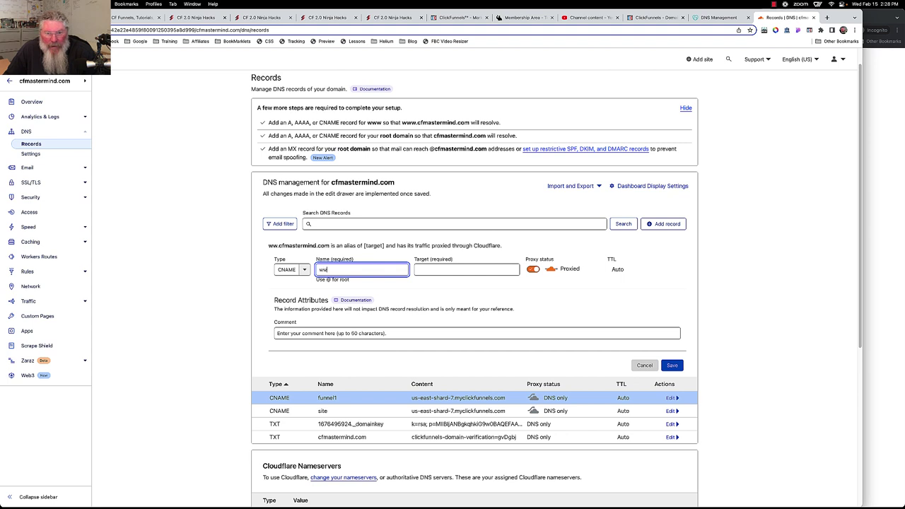
{"action": "left_click", "coordinate": [431, 268]}
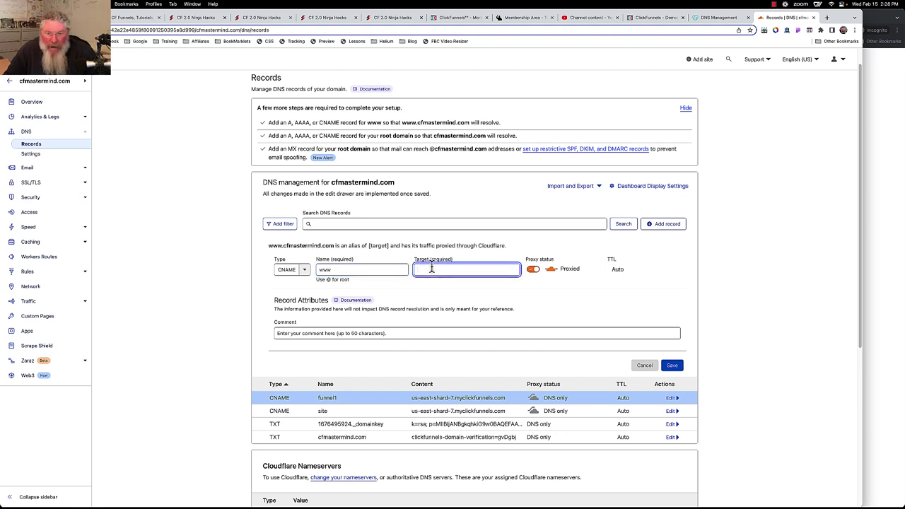
{"action": "key", "text": "super+v"}
{"action": "left_click", "coordinate": [539, 274]}
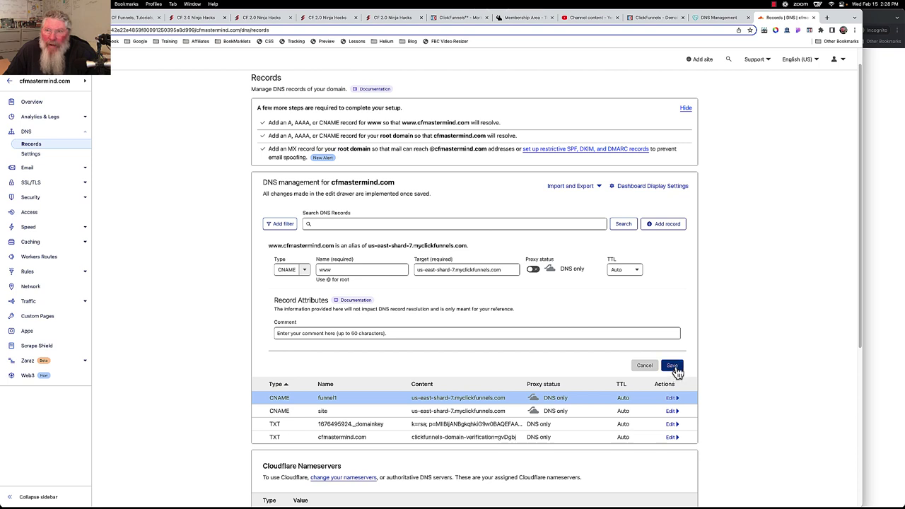
{"action": "left_click", "coordinate": [663, 18]}
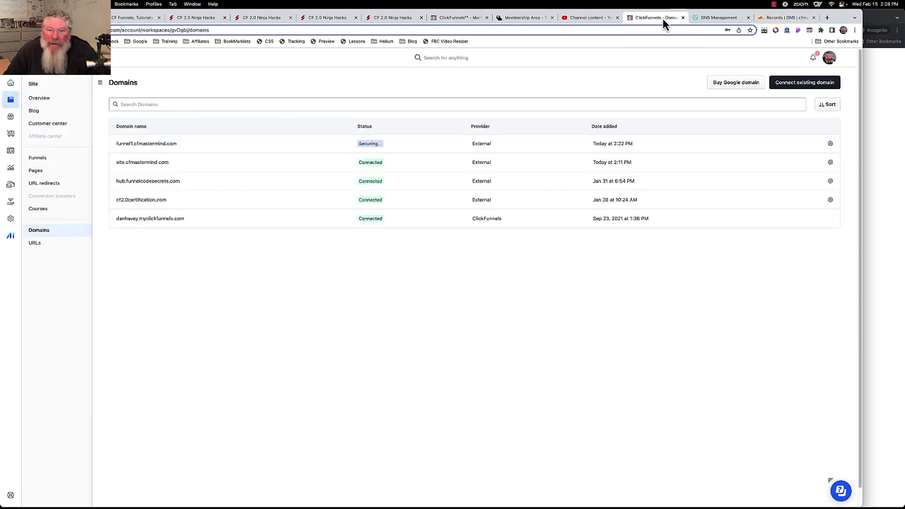
{"action": "left_click", "coordinate": [792, 84]}
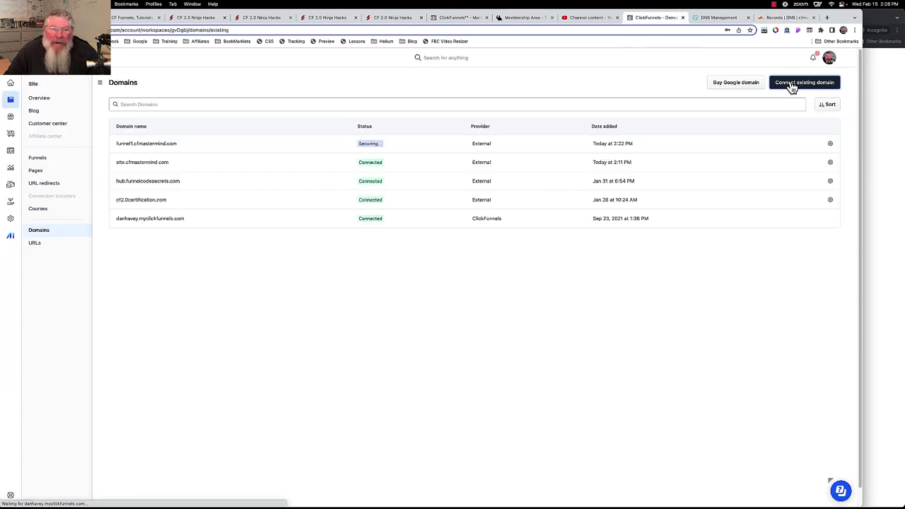
{"action": "left_click", "coordinate": [435, 131]}
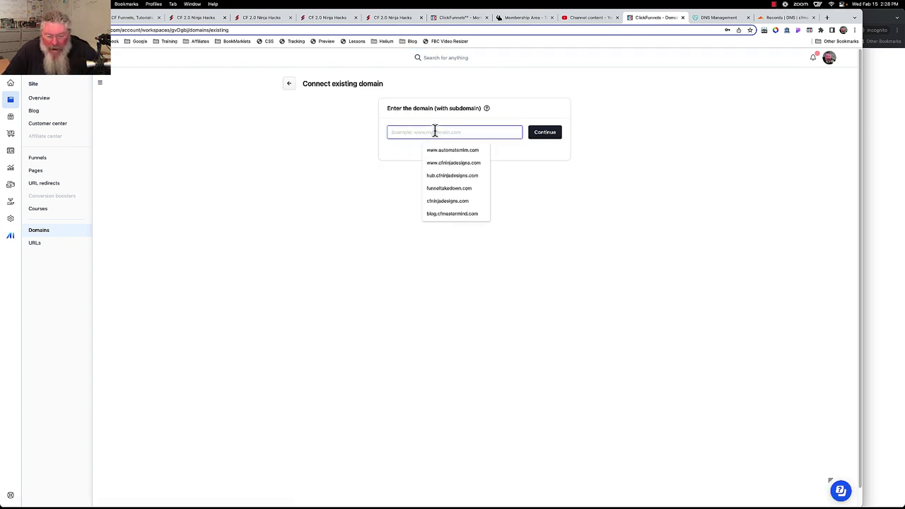
{"action": "type", "text": "www"}
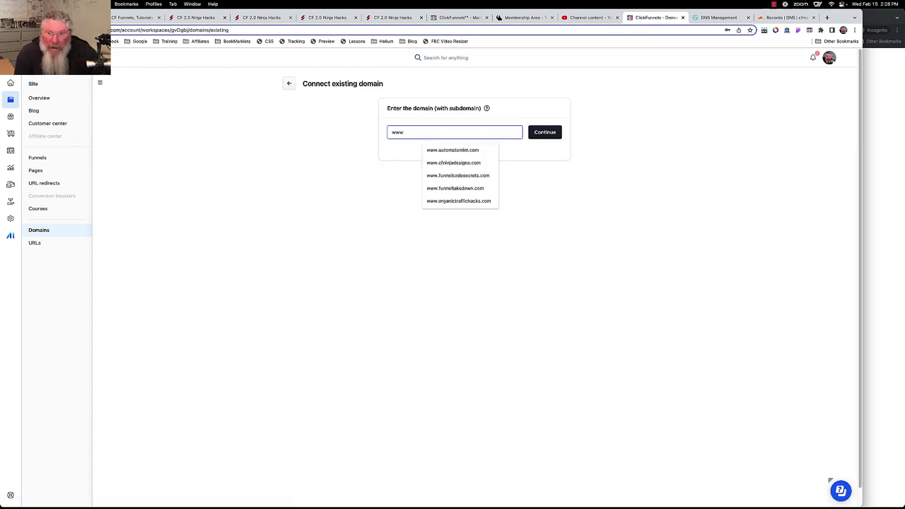
{"action": "type", "text": ".c"}
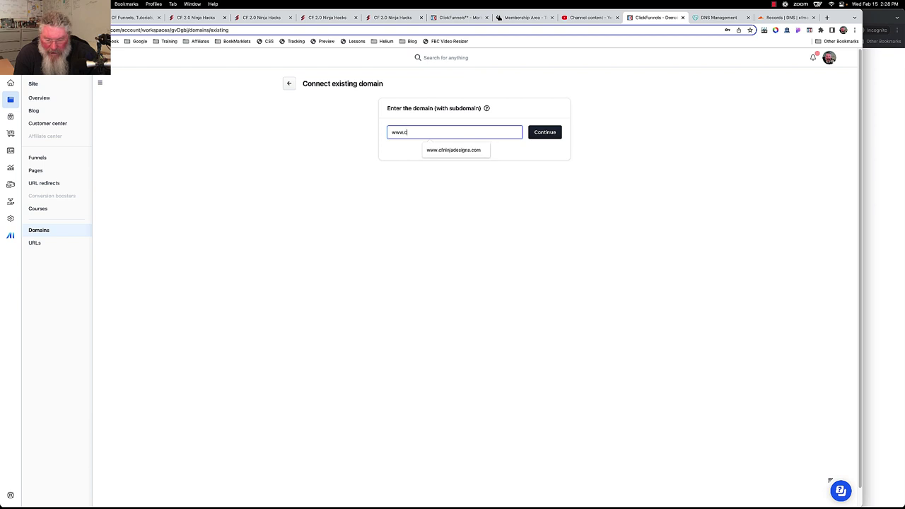
{"action": "type", "text": "fmastermind.com"}
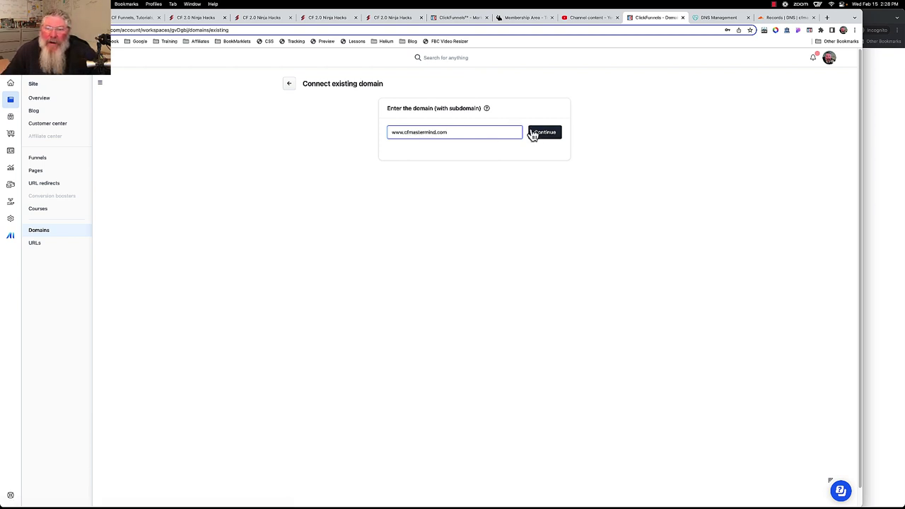
{"action": "left_click", "coordinate": [532, 132]}
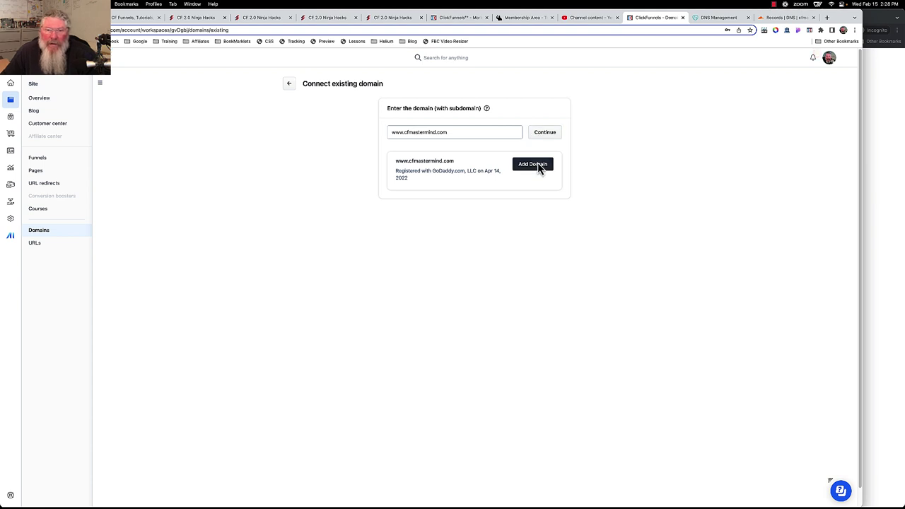
{"action": "left_click", "coordinate": [538, 164]}
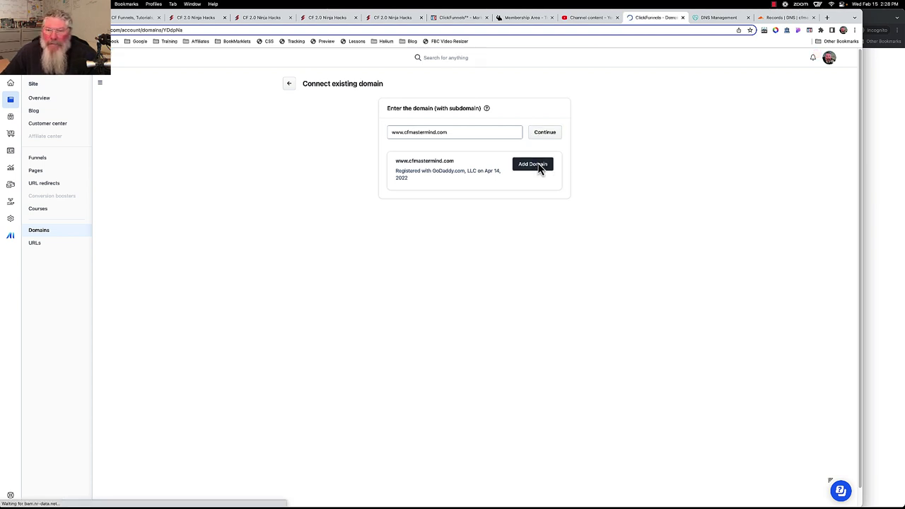
{"action": "left_click", "coordinate": [610, 179]}
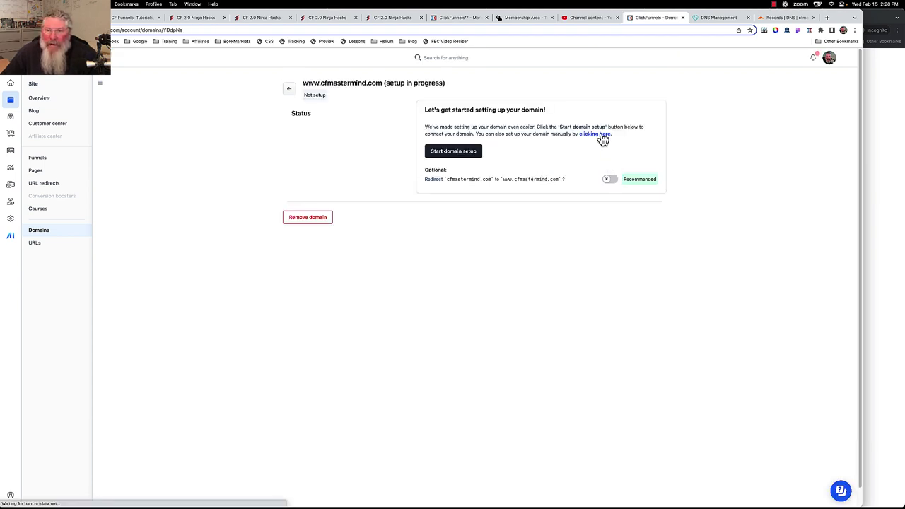
{"action": "left_click", "coordinate": [621, 227]}
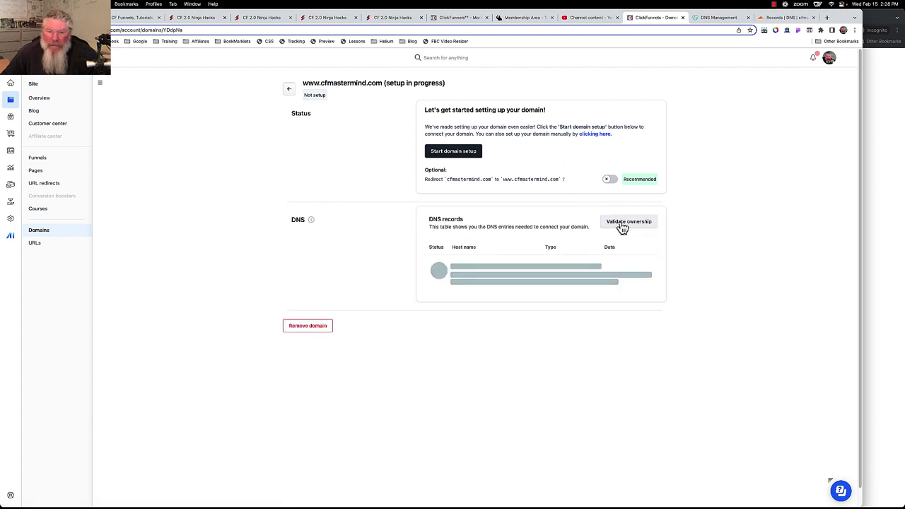
{"action": "left_click", "coordinate": [629, 224]}
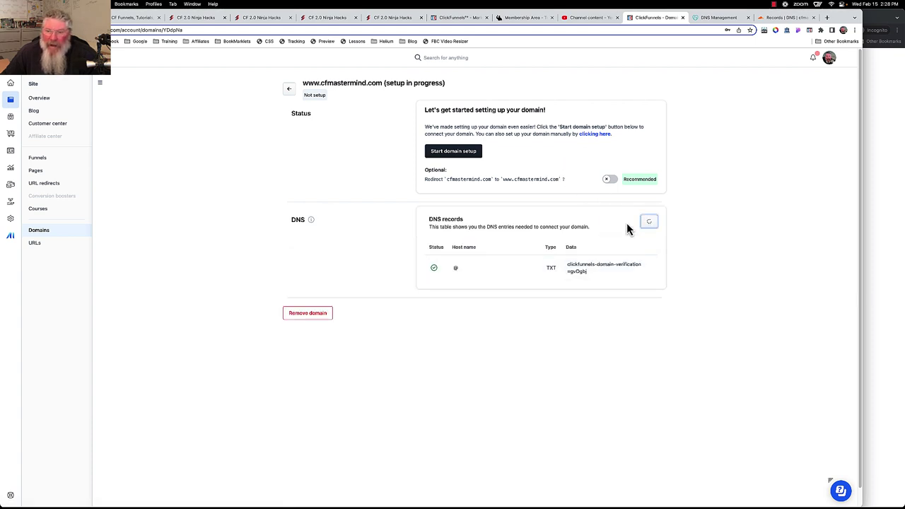
{"action": "left_click", "coordinate": [633, 193]}
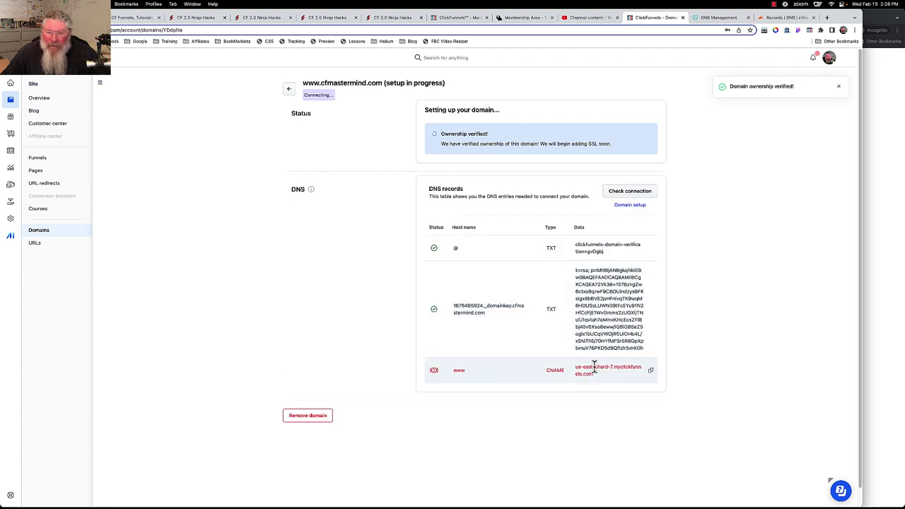
{"action": "left_click", "coordinate": [778, 17]}
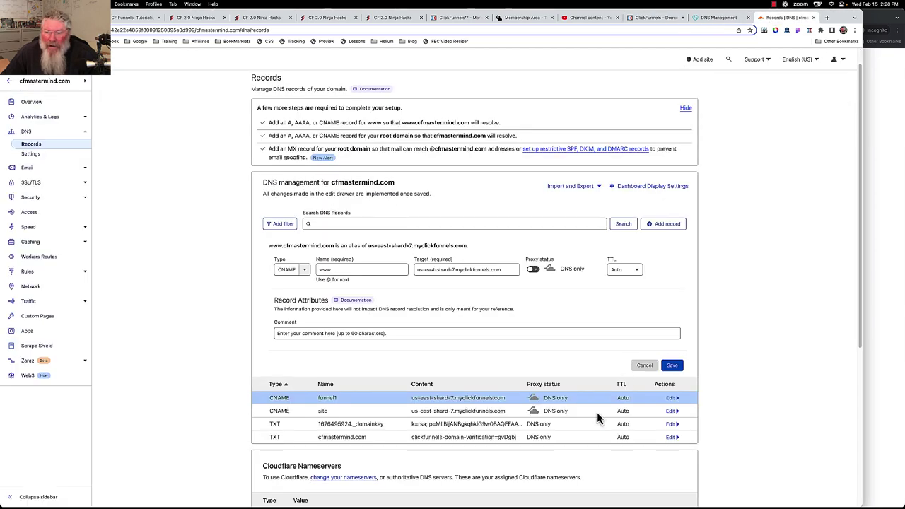
{"action": "left_click", "coordinate": [672, 366]}
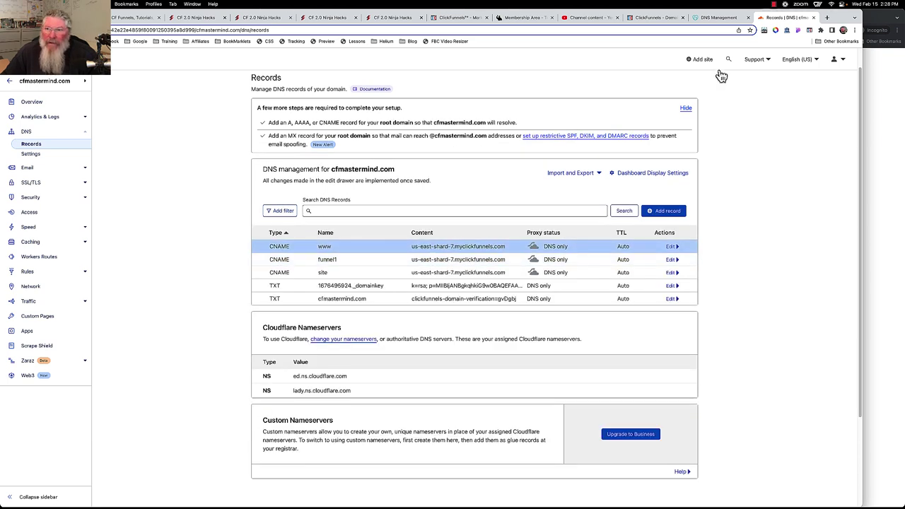
{"action": "left_click", "coordinate": [656, 17]}
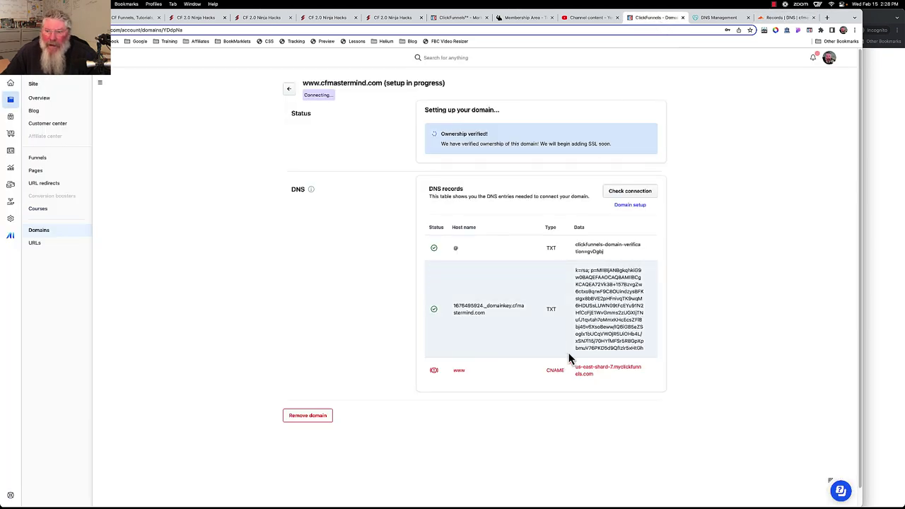
{"action": "left_click", "coordinate": [626, 192]}
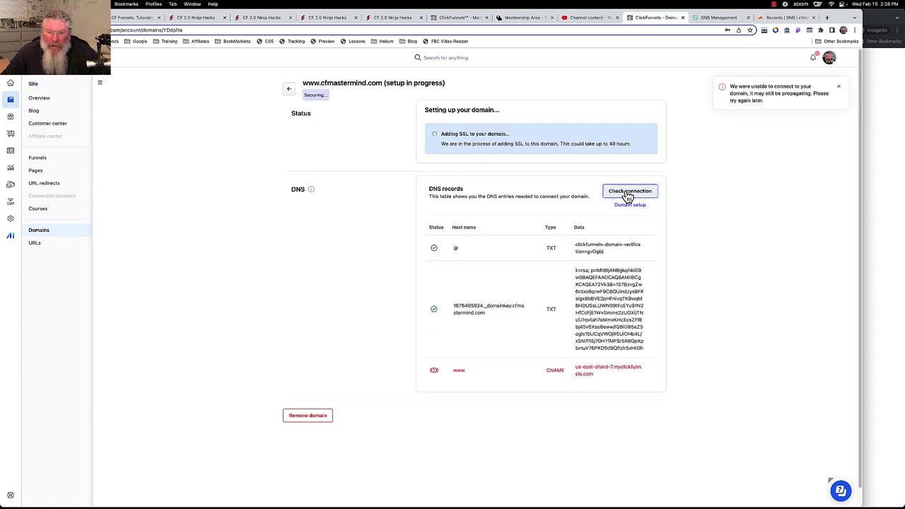
{"action": "left_click", "coordinate": [627, 193]}
{"action": "left_click", "coordinate": [626, 192]}
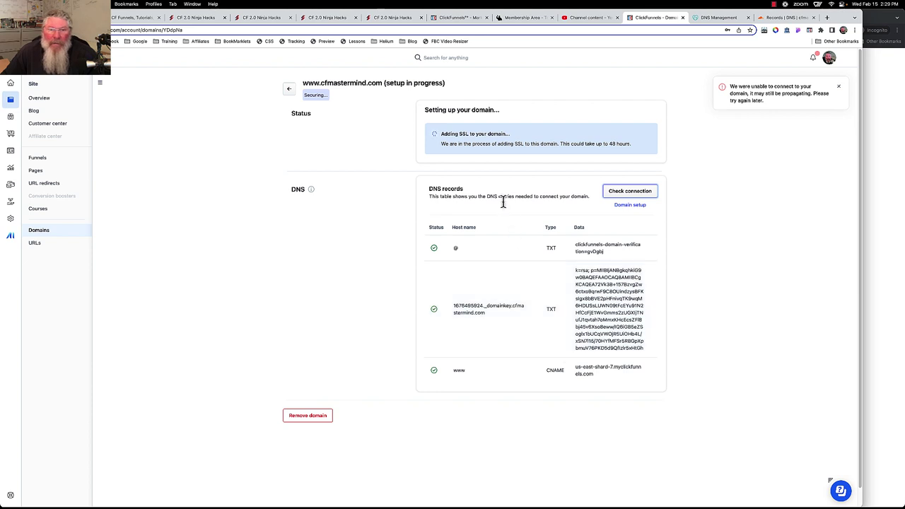
{"action": "left_click", "coordinate": [290, 90]}
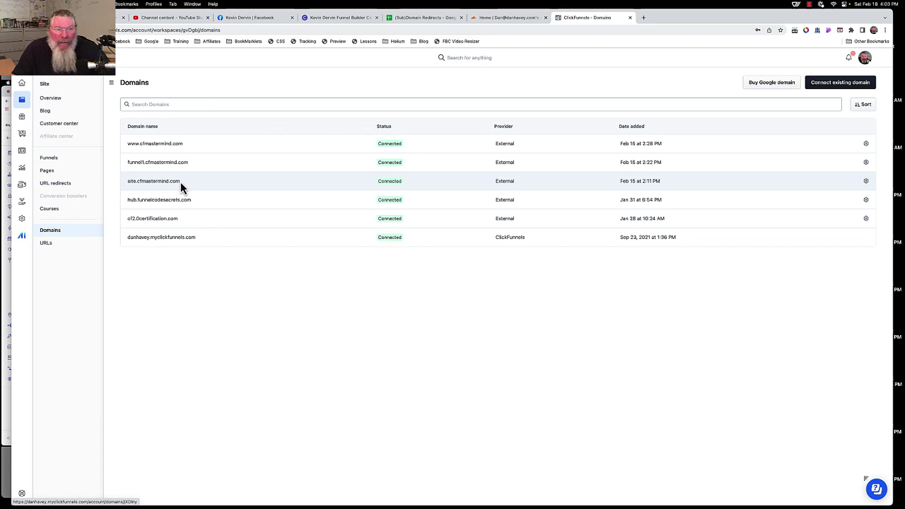
- Set the site's domain to site.cfmastermind.com in the site settings, update the site and return to the domain list
{"action": "left_click", "coordinate": [49, 102]}
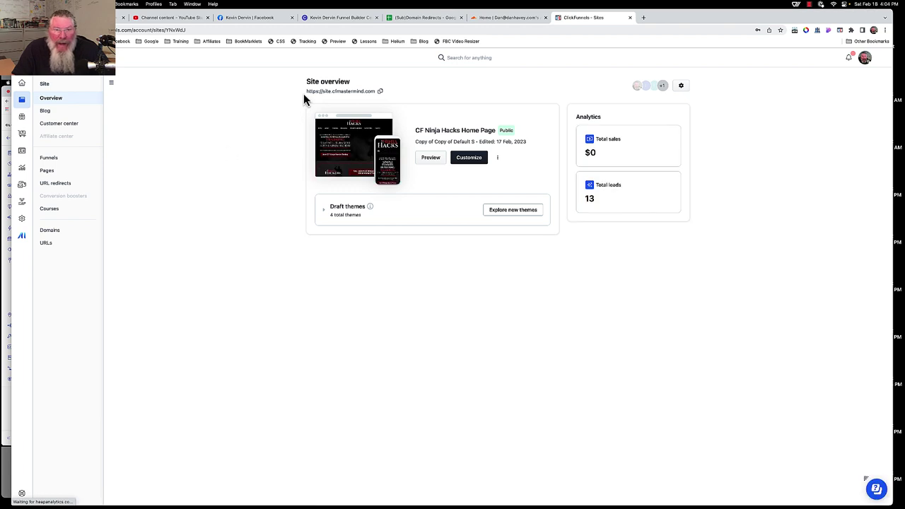
{"action": "left_click", "coordinate": [498, 158]}
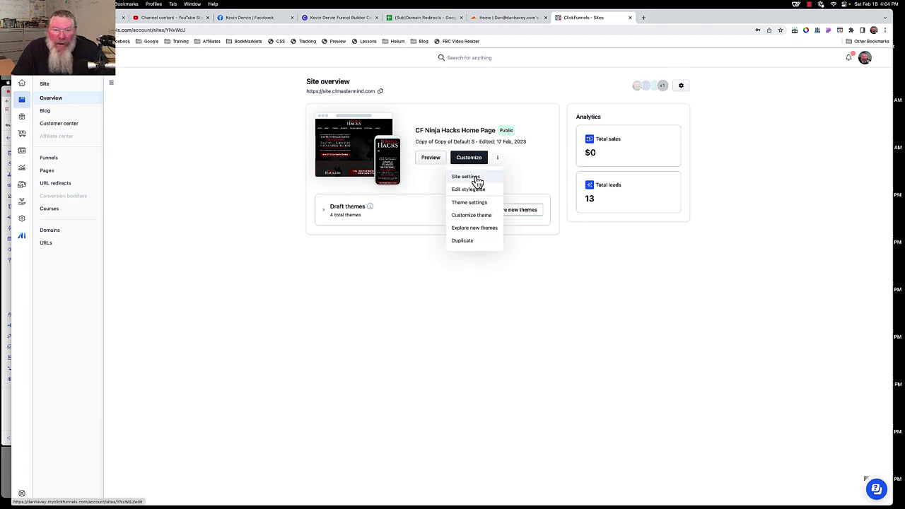
{"action": "left_click", "coordinate": [478, 179]}
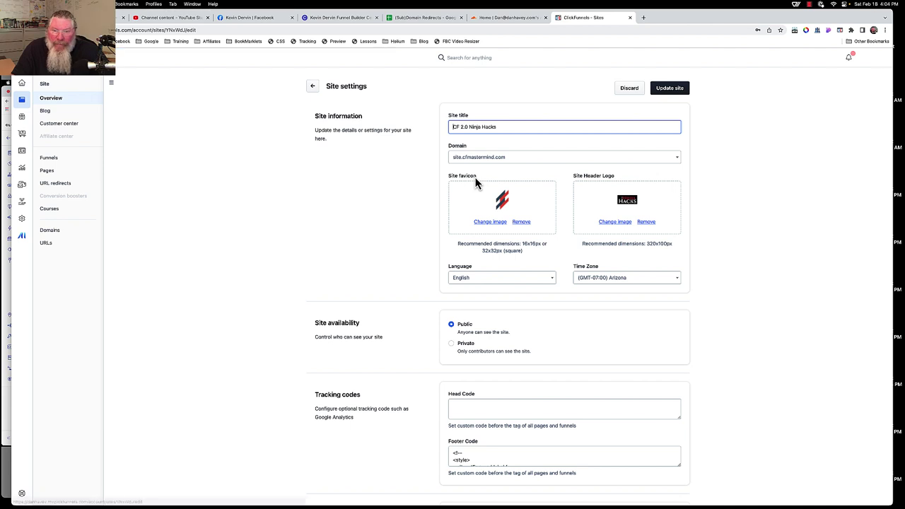
{"action": "left_click", "coordinate": [504, 157]}
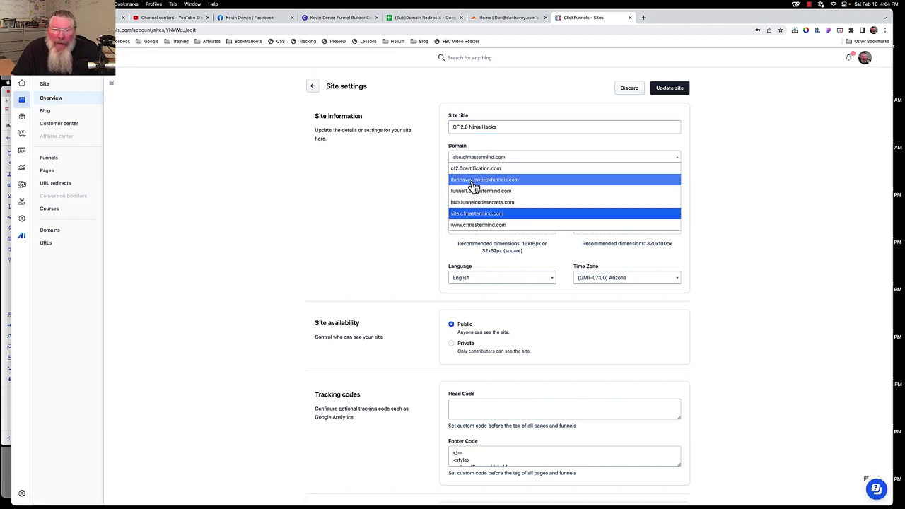
{"action": "left_click", "coordinate": [472, 181]}
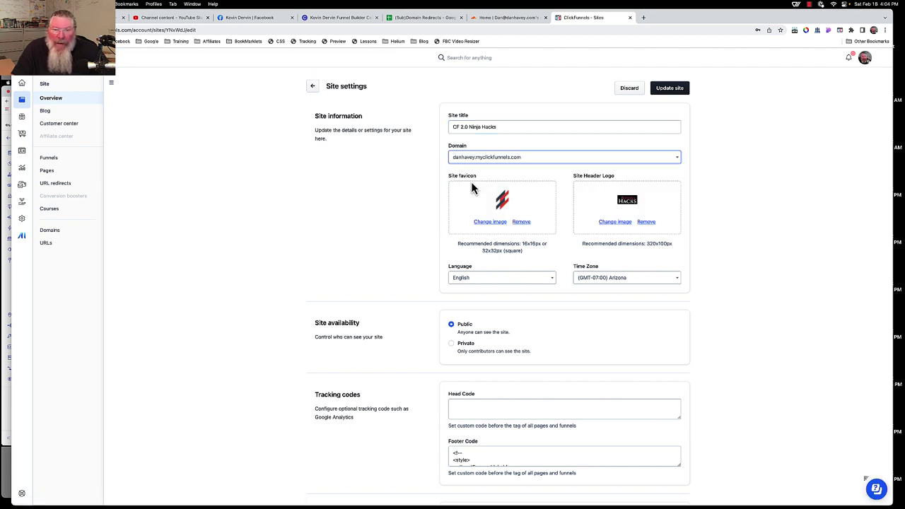
{"action": "left_click", "coordinate": [527, 158]}
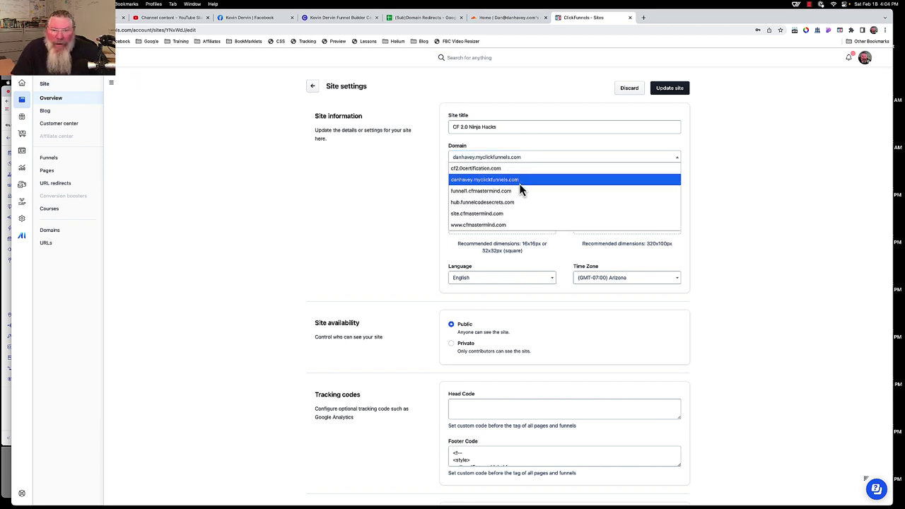
{"action": "left_click", "coordinate": [516, 214]}
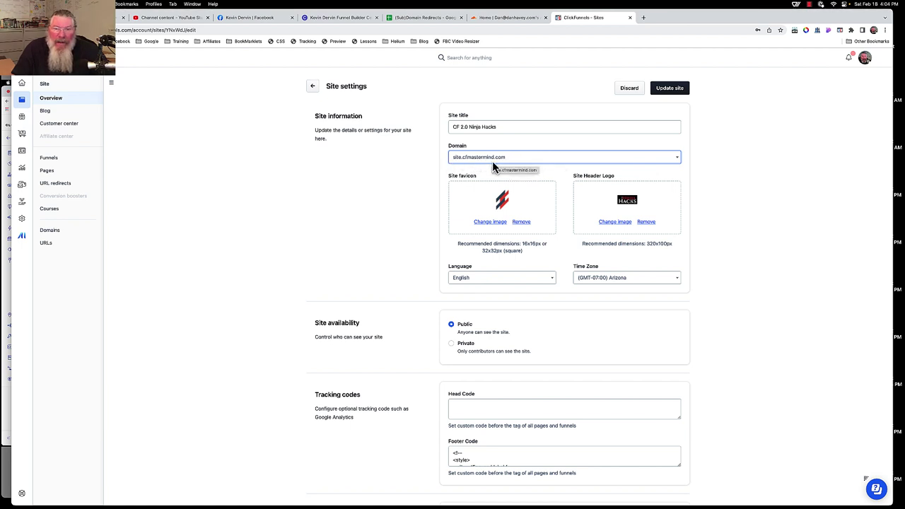
{"action": "left_click", "coordinate": [669, 91]}
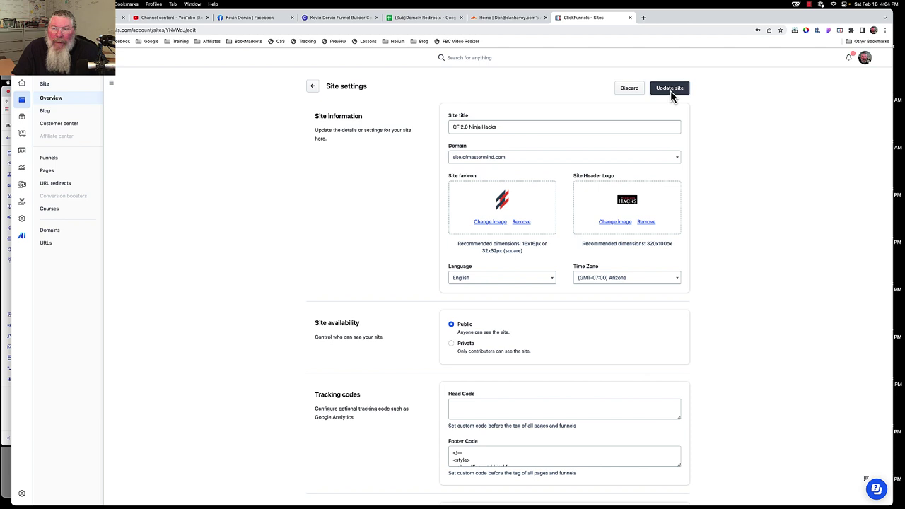
{"action": "left_click", "coordinate": [312, 86]}
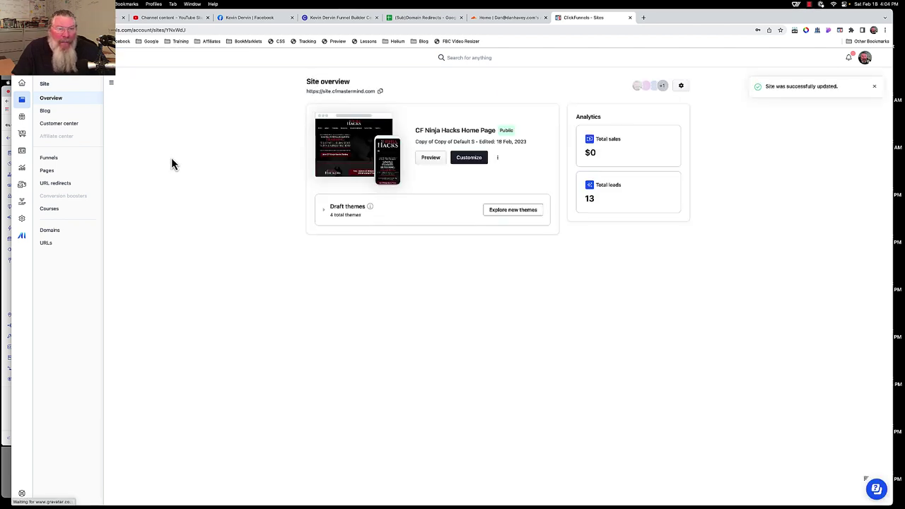
{"action": "left_click", "coordinate": [44, 233]}
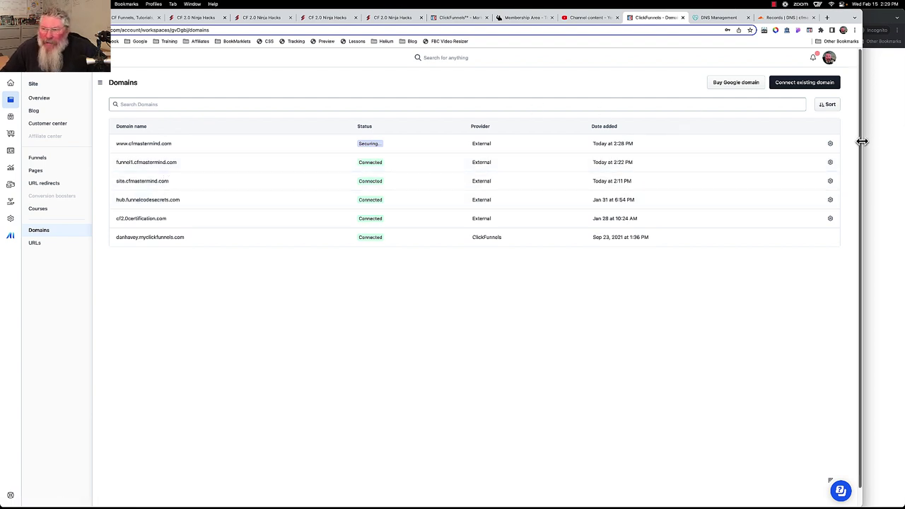
- Narrow the main browser window, switch to the incognito window and load cfmastermind.com
{"action": "left_click_drag", "start_coordinate": [860, 144], "coordinate": [731, 152]}
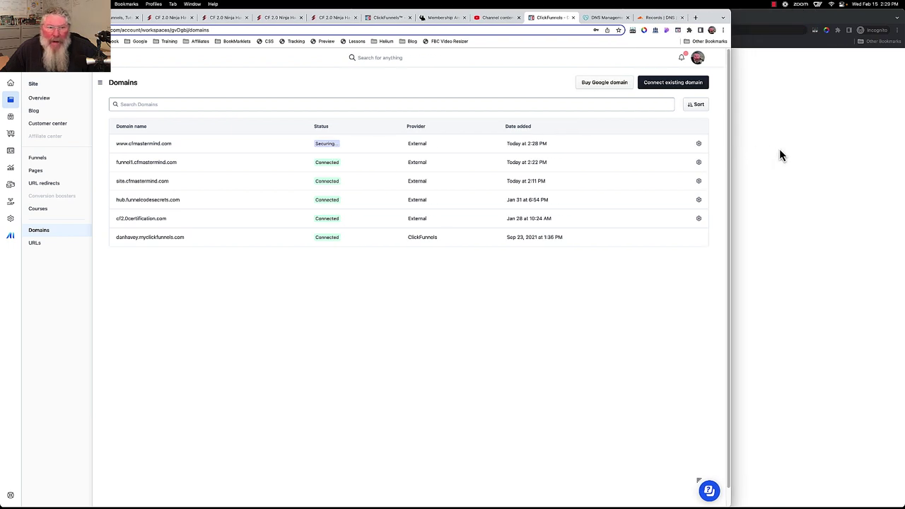
{"action": "left_click", "coordinate": [779, 149]}
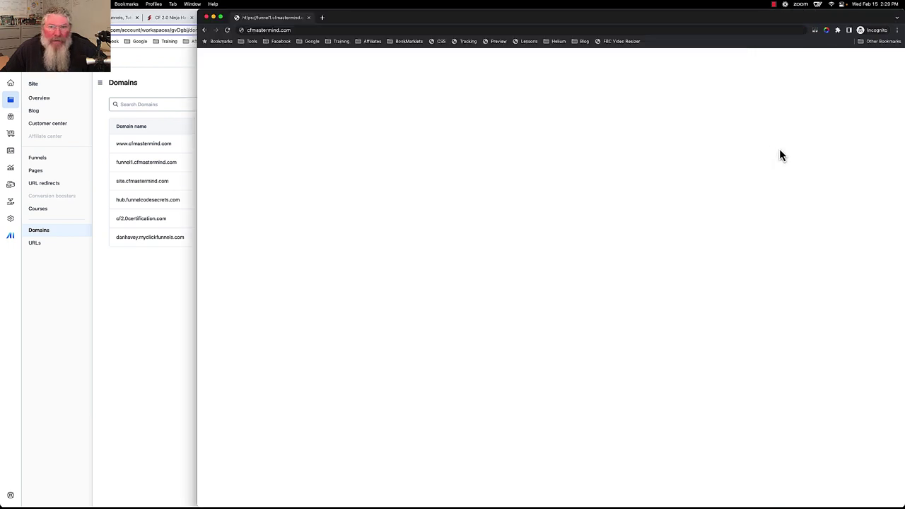
{"action": "left_click", "coordinate": [346, 30]}
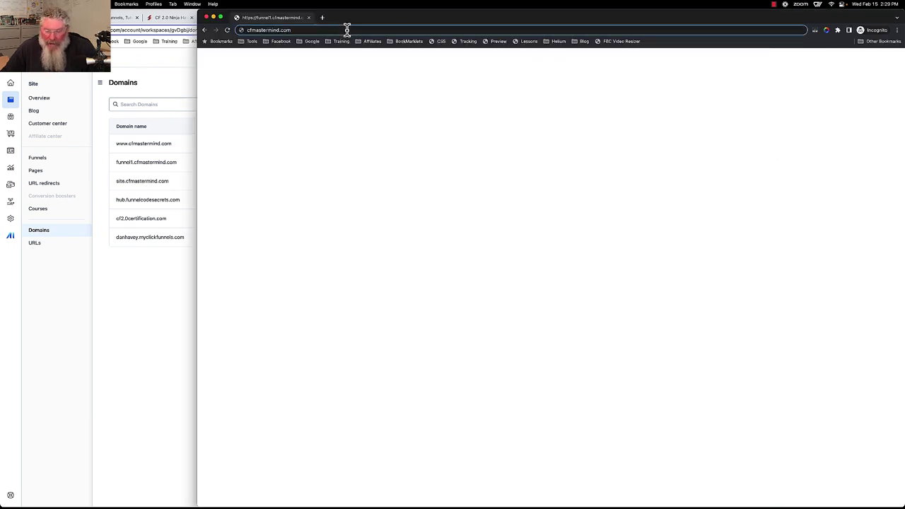
{"action": "key", "text": "Return"}
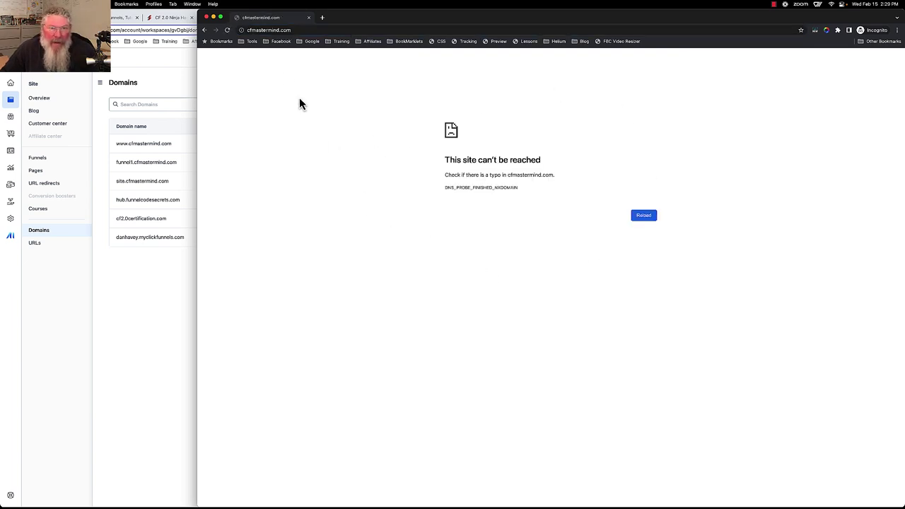
- Load site.cfmastermind.com in the incognito window to test the site subdomain
{"action": "left_click", "coordinate": [247, 30]}
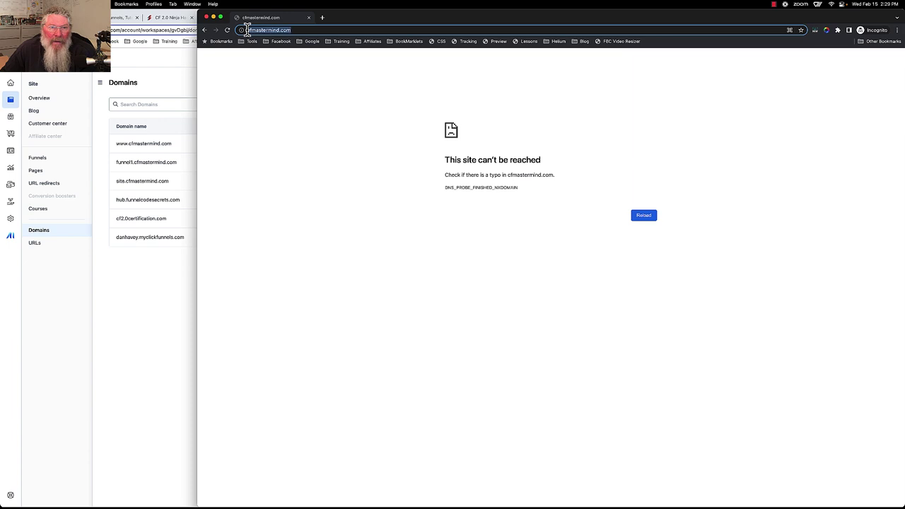
{"action": "type", "text": "site."}
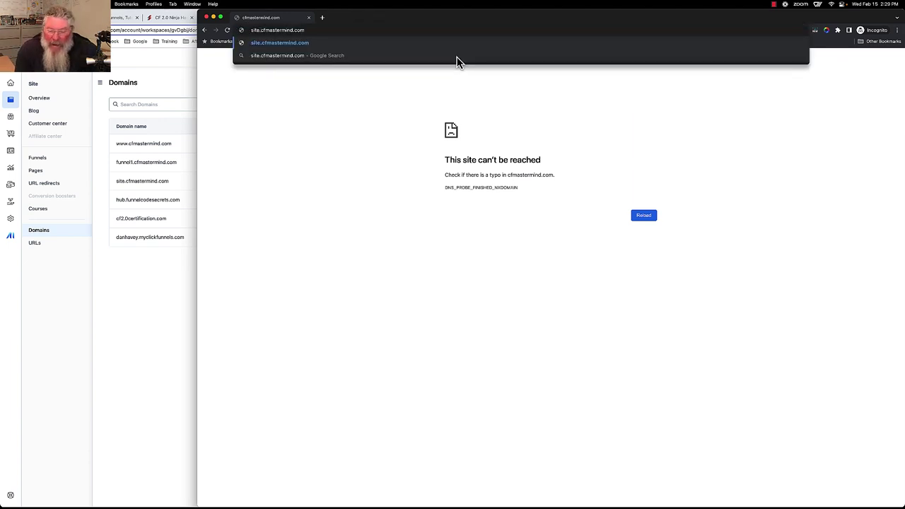
{"action": "key", "text": "Return"}
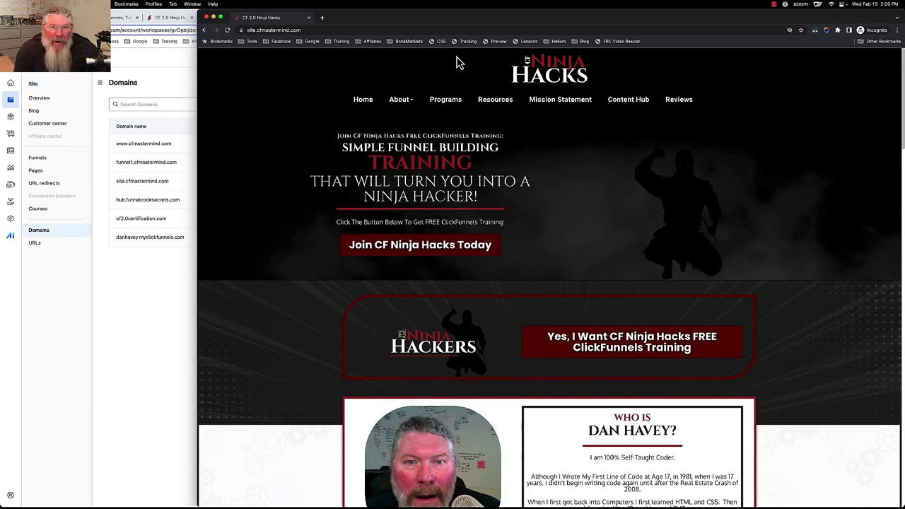
{"action": "left_click", "coordinate": [254, 29]}
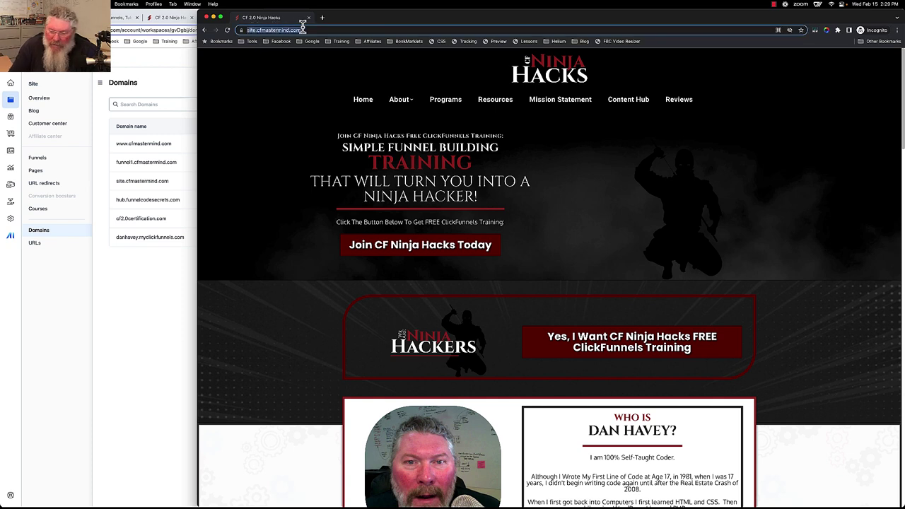
{"action": "left_click", "coordinate": [302, 29]}
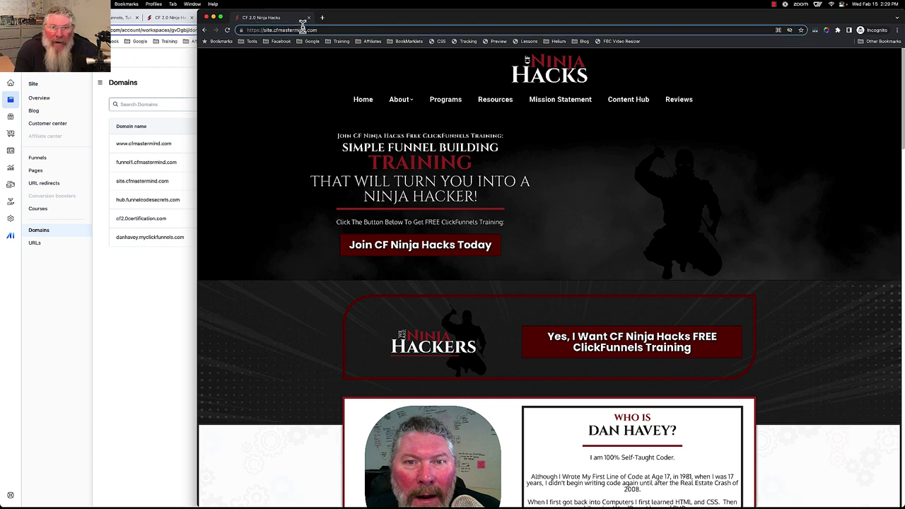
{"action": "key", "text": "BackSpace"}
{"action": "key", "text": "BackSpace"}
{"action": "key", "text": "BackSpace"}
{"action": "key", "text": "BackSpace"}
{"action": "key", "text": "BackSpace"}
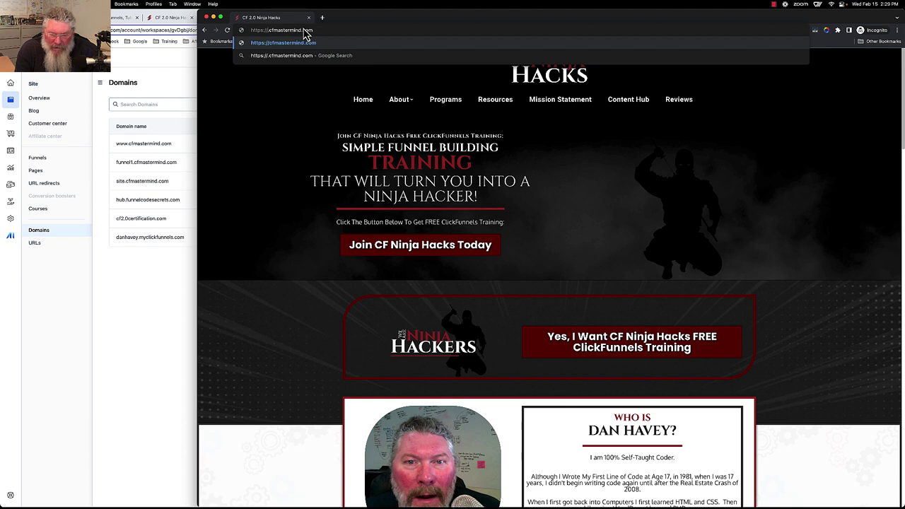
{"action": "type", "text": "funnel1."}
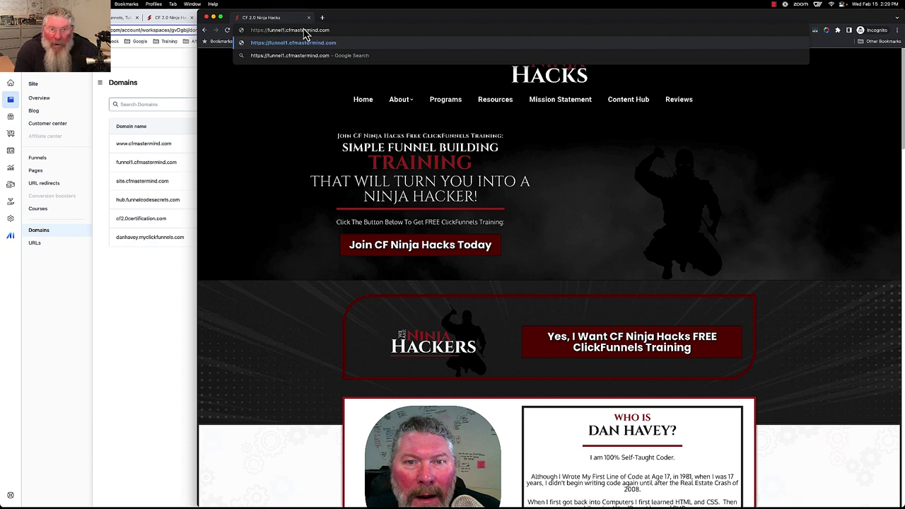
{"action": "key", "text": "Return"}
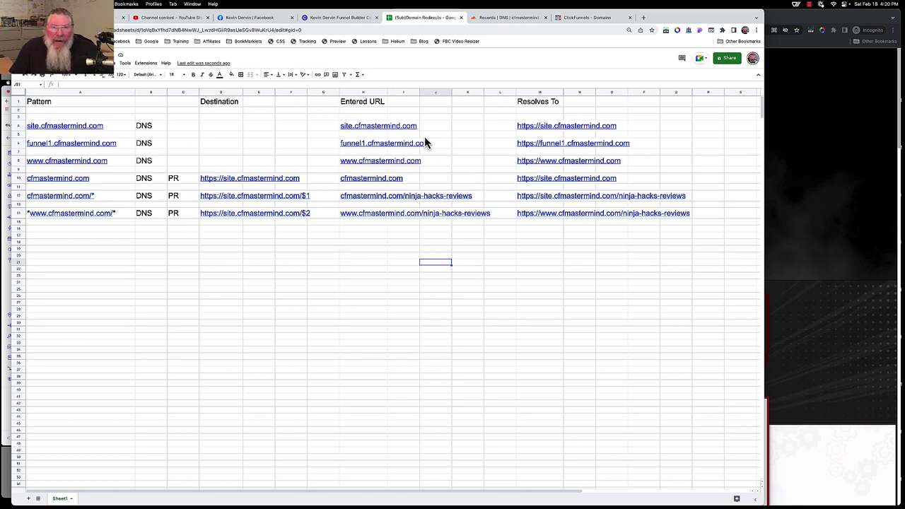
- Review the cfmastermind.com DNS records in Cloudflare, and compare the Entered URL and Resolves To columns in the redirects spreadsheet
{"action": "left_click", "coordinate": [498, 17]}
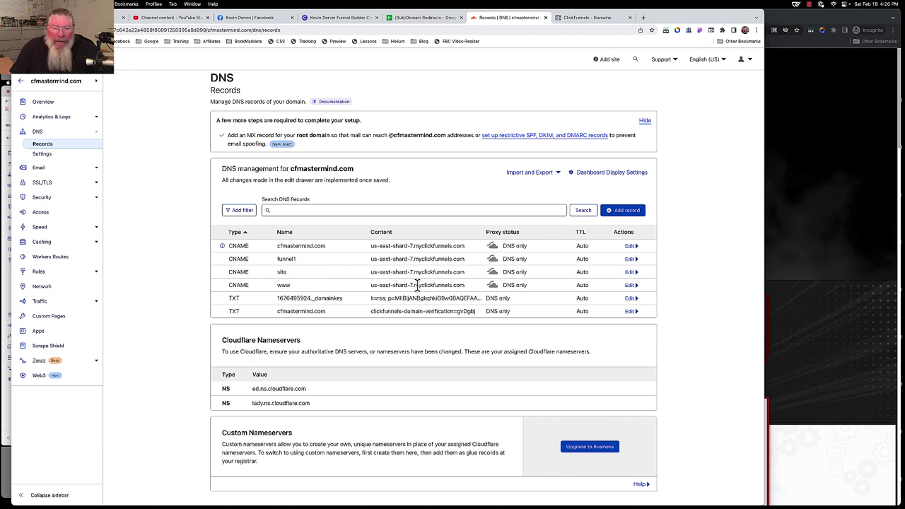
{"action": "left_click", "coordinate": [423, 18]}
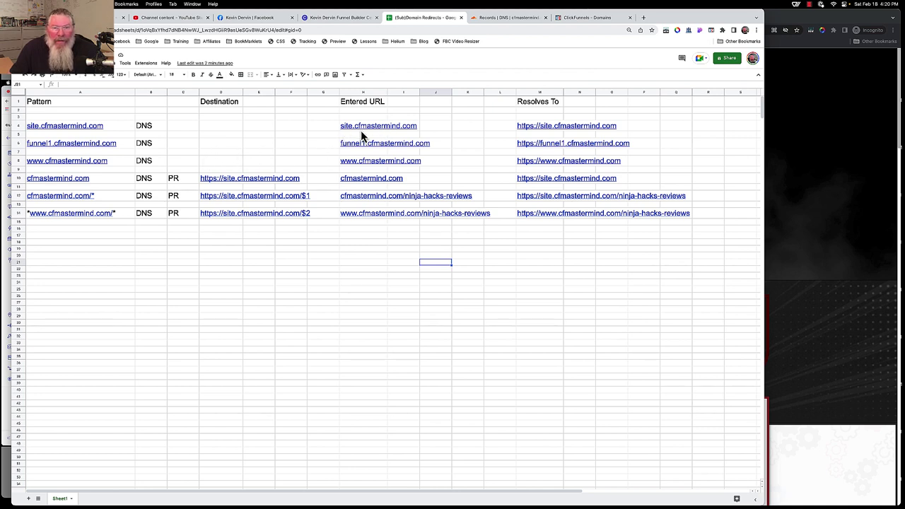
{"action": "mouse_move", "coordinate": [369, 133]}
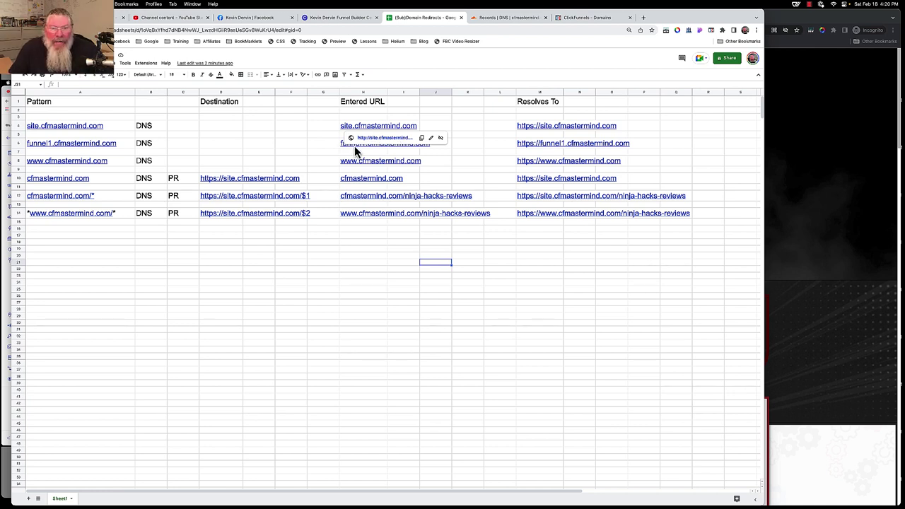
{"action": "left_click", "coordinate": [427, 351]}
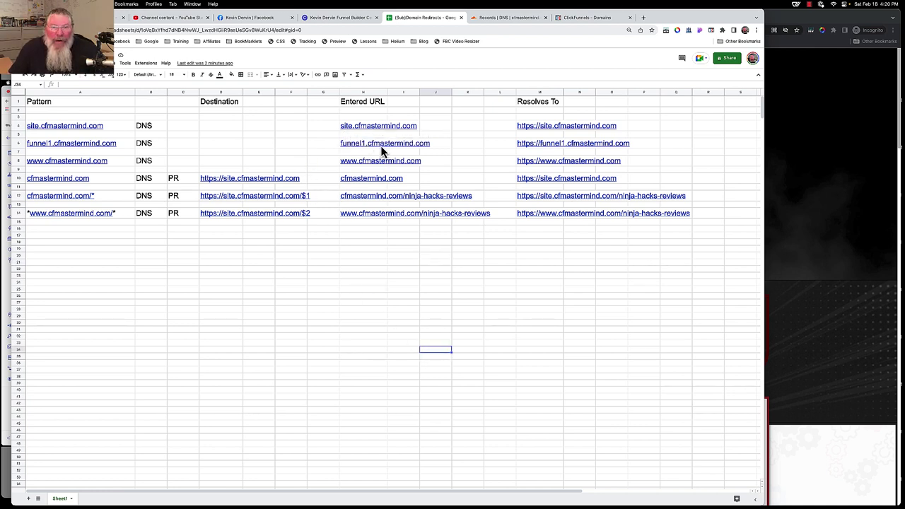
{"action": "left_click", "coordinate": [344, 283]}
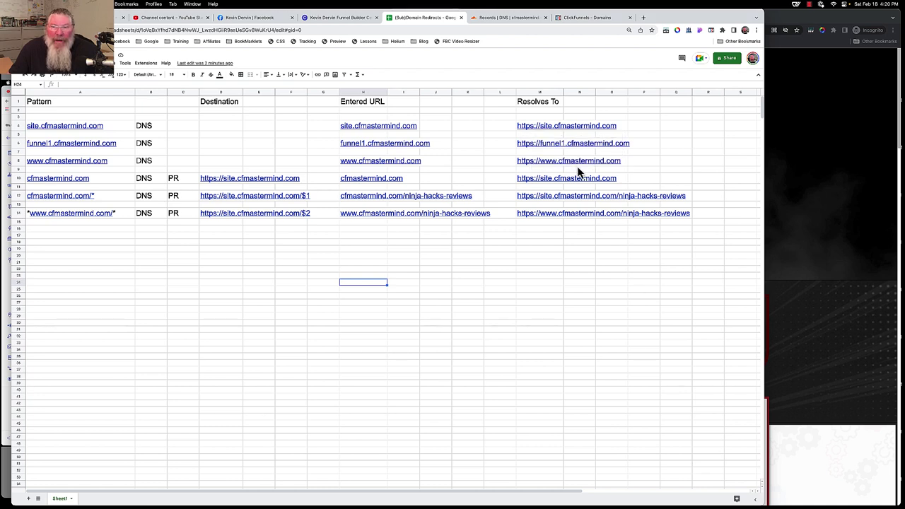
{"action": "mouse_move", "coordinate": [551, 131]}
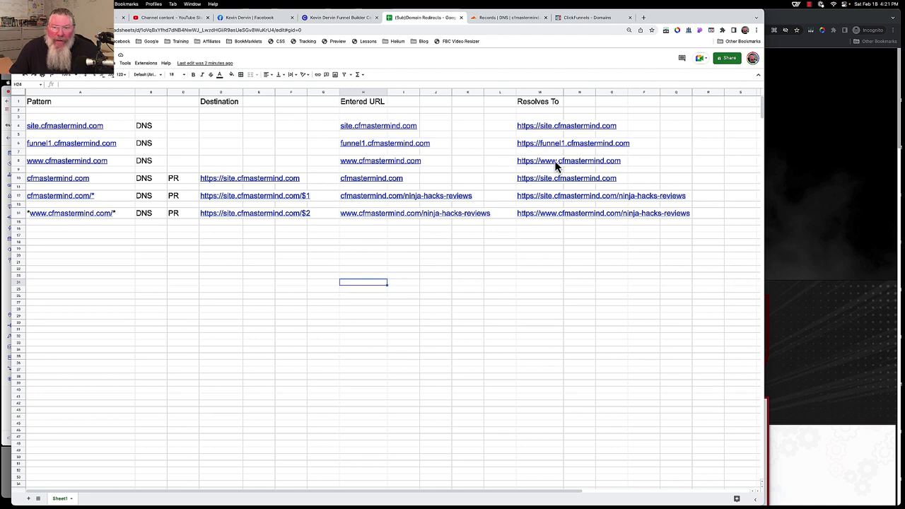
{"action": "mouse_move", "coordinate": [555, 164]}
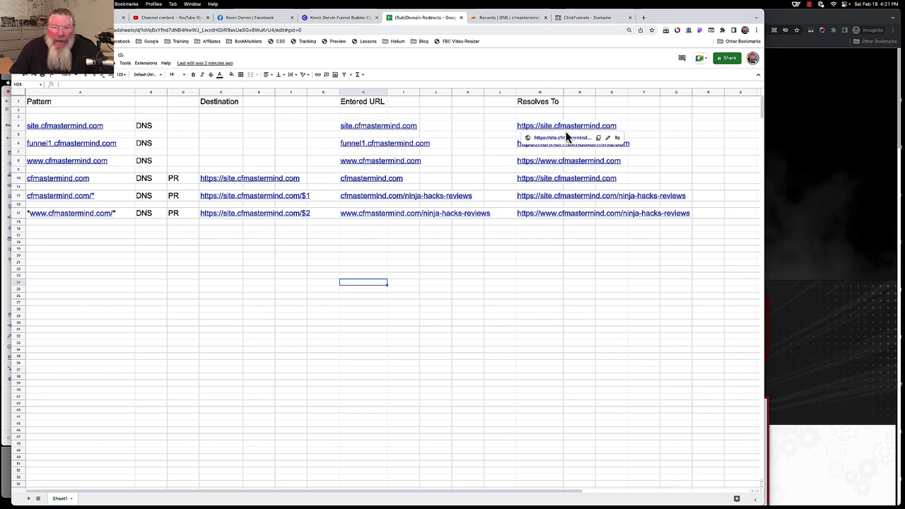
{"action": "left_click", "coordinate": [796, 143]}
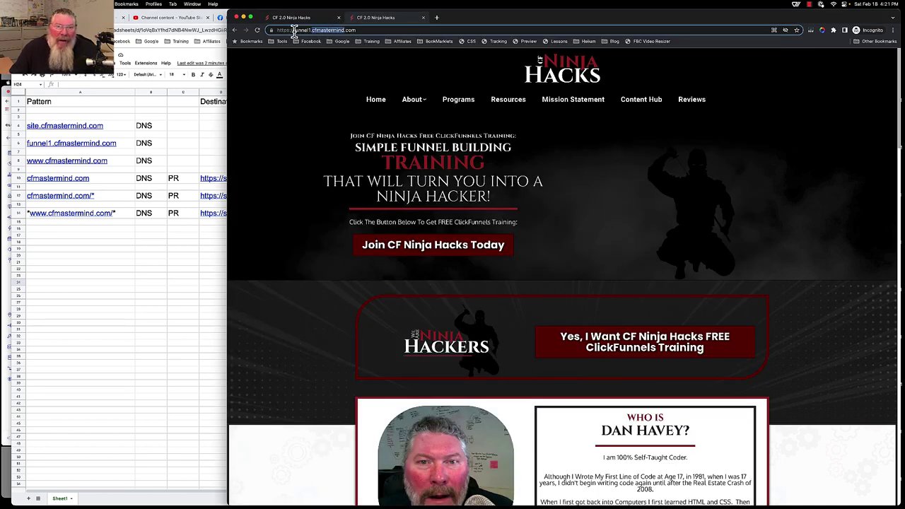
{"action": "left_click", "coordinate": [294, 30]}
{"action": "key", "text": "Escape"}
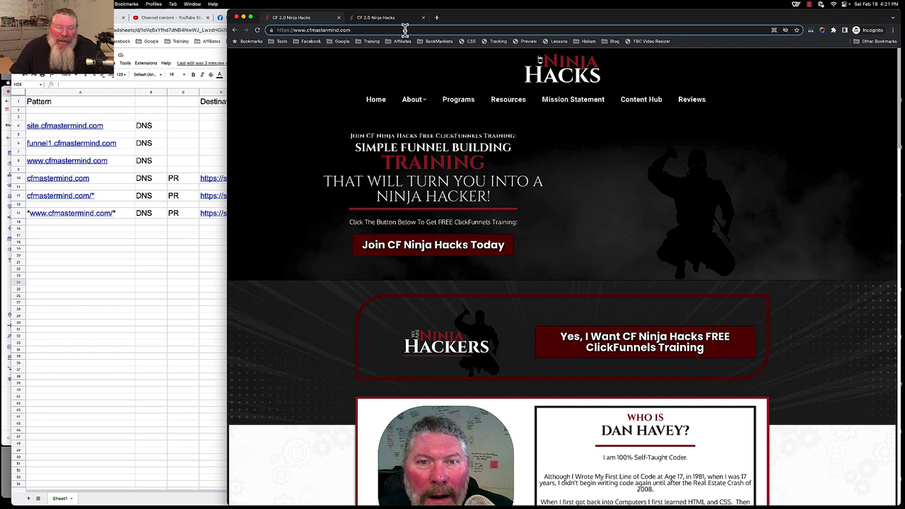
{"action": "key", "text": "Home"}
{"action": "key", "text": "Delete"}
{"action": "key", "text": "Delete"}
{"action": "key", "text": "Delete"}
{"action": "key", "text": "Delete"}
{"action": "key", "text": "Delete"}
{"action": "key", "text": "Delete"}
{"action": "key", "text": "Delete"}
{"action": "key", "text": "Delete"}
{"action": "key", "text": "Delete"}
{"action": "key", "text": "Delete"}
{"action": "key", "text": "Delete"}
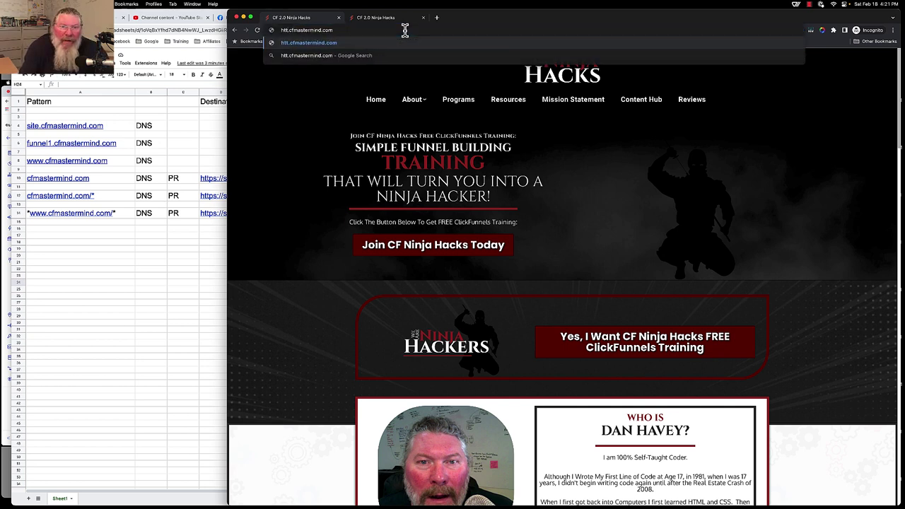
{"action": "type", "text": "www"}
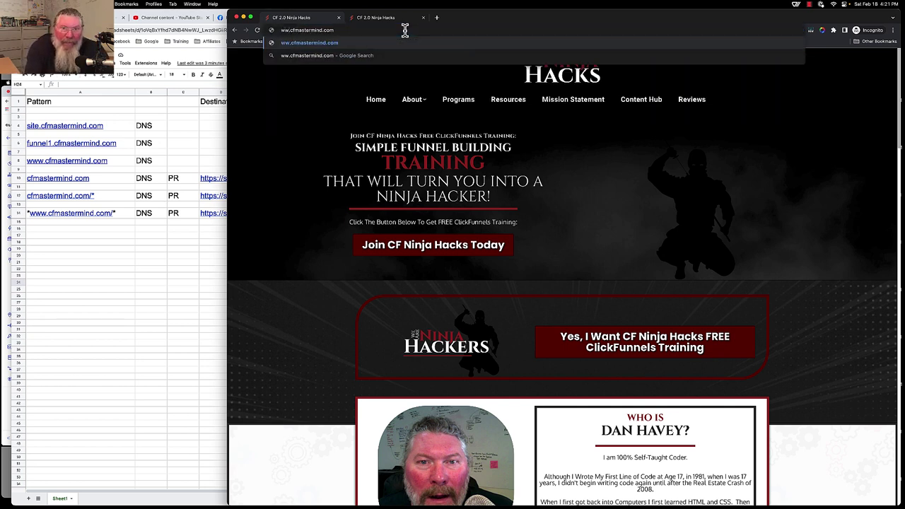
{"action": "key", "text": "Return"}
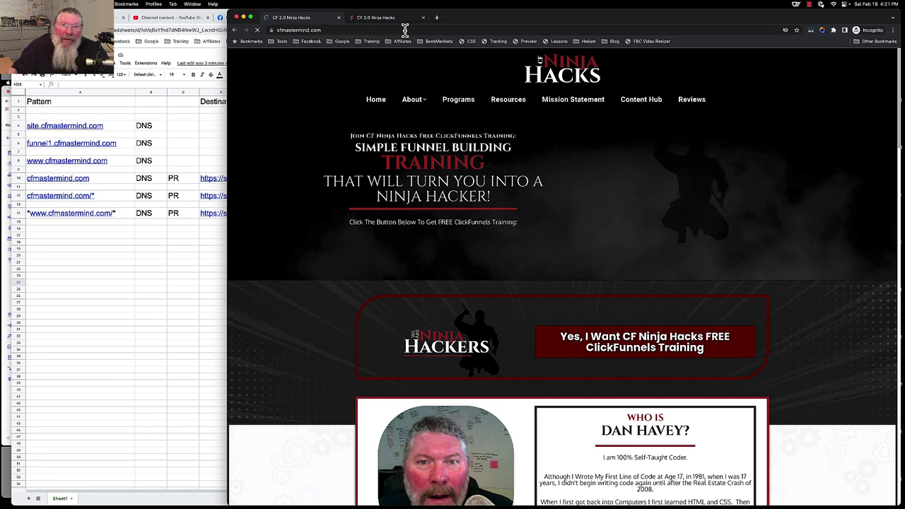
{"action": "left_click", "coordinate": [298, 29]}
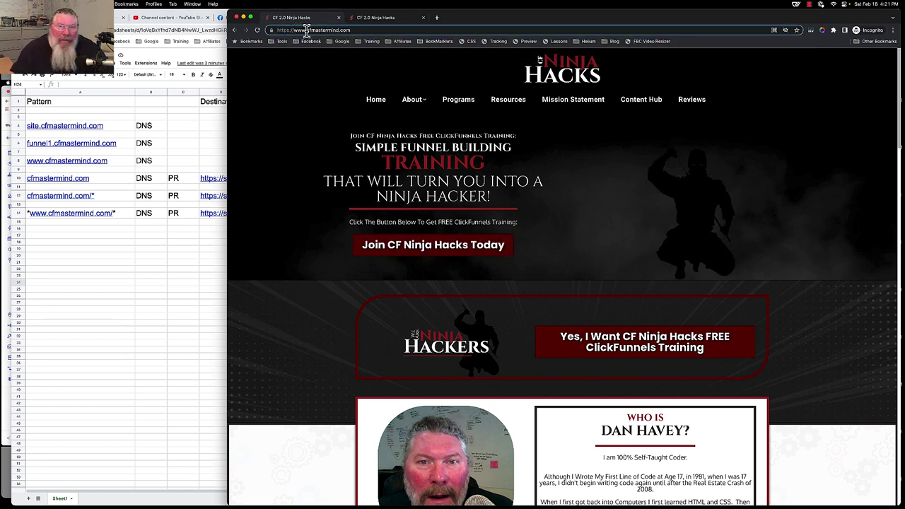
{"action": "left_click", "coordinate": [383, 17]}
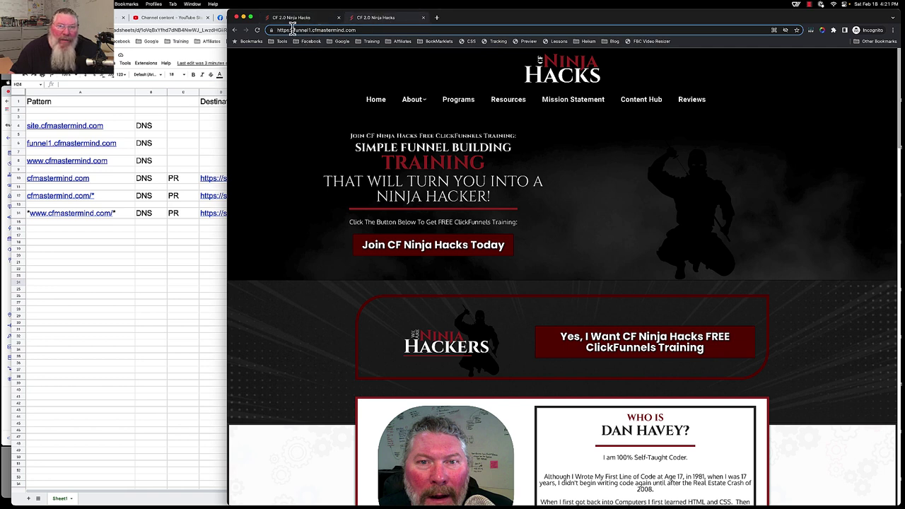
{"action": "key", "text": "super+l"}
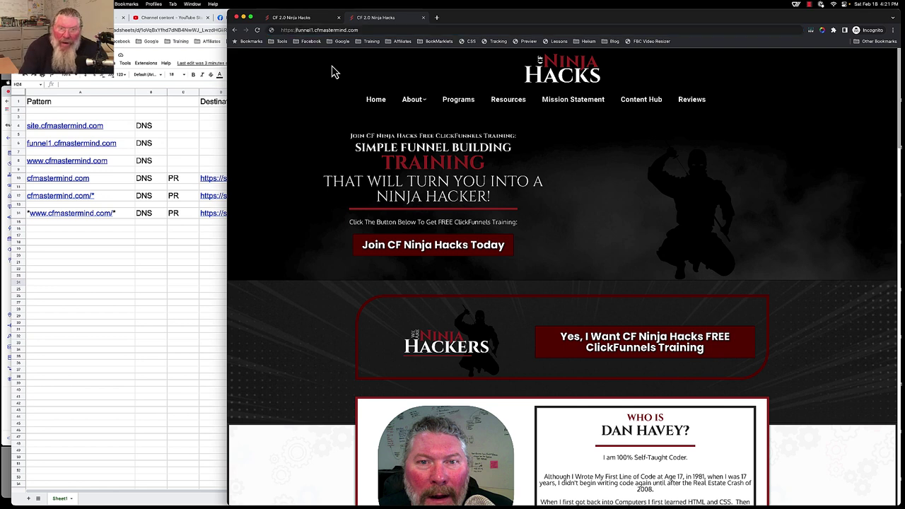
{"action": "type", "text": "funnel1.cfmastermind.com"}
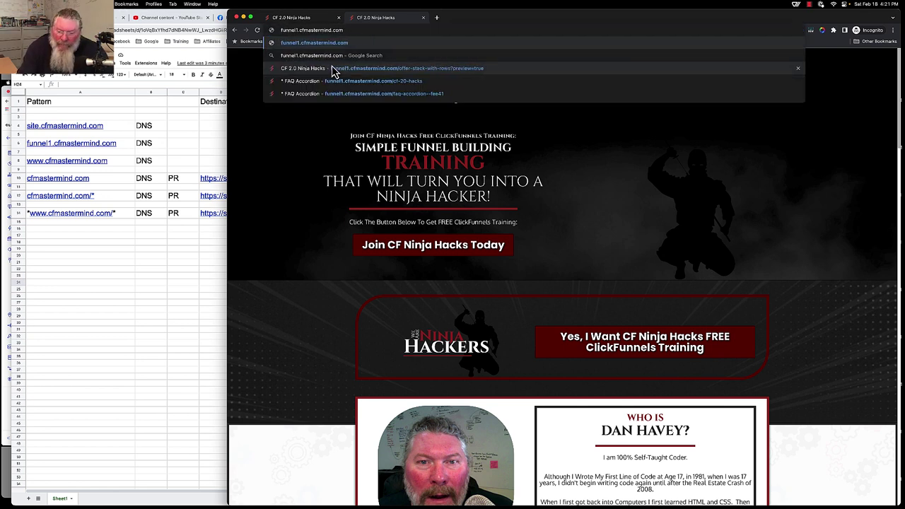
{"action": "key", "text": "Return"}
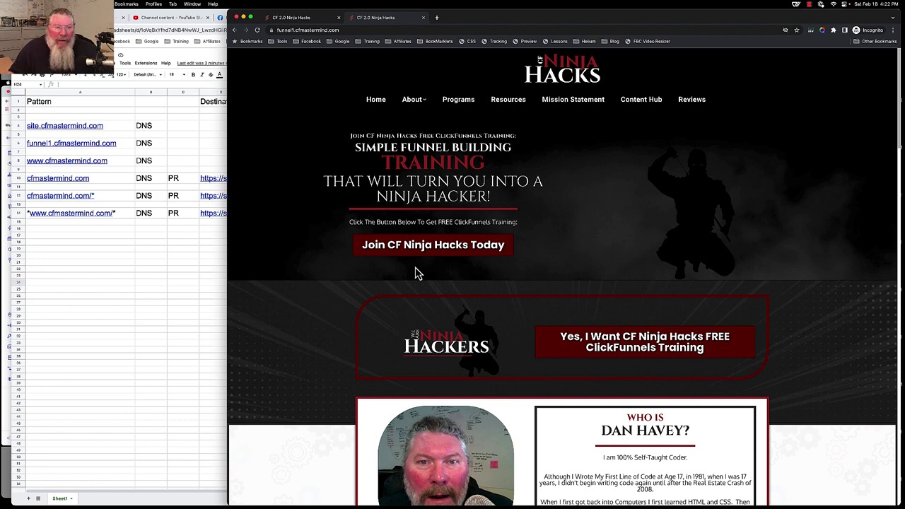
- Check the cfmastermind.com row in the redirects spreadsheet, and load the bare cfmastermind.com domain in the incognito window's funnel1 tab
{"action": "left_click", "coordinate": [97, 273]}
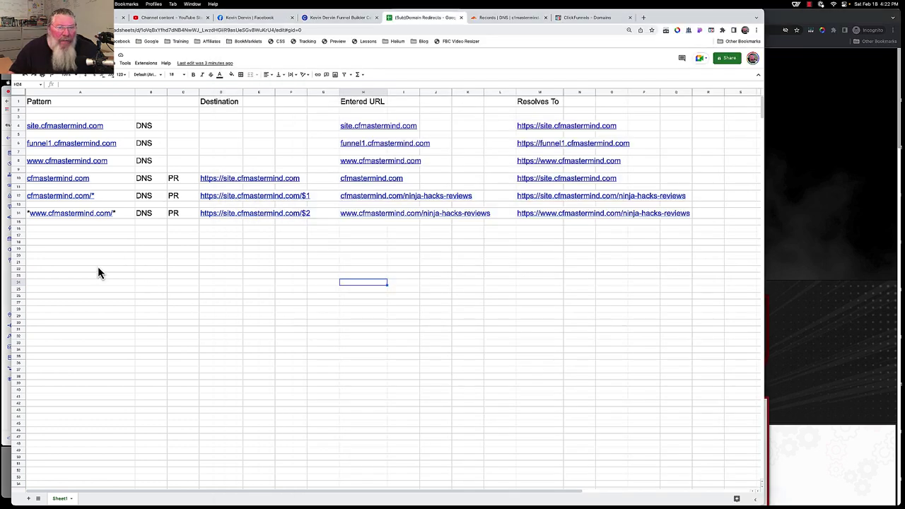
{"action": "mouse_move", "coordinate": [43, 180]}
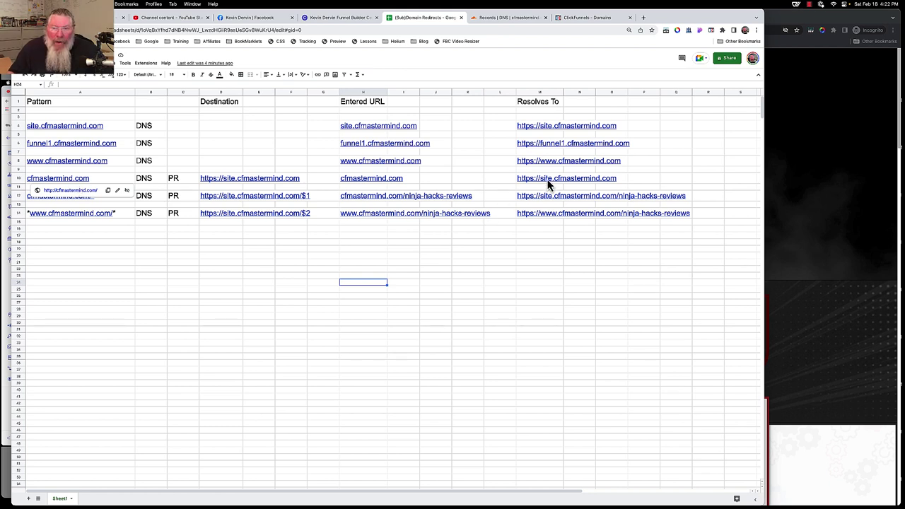
{"action": "mouse_move", "coordinate": [572, 186]}
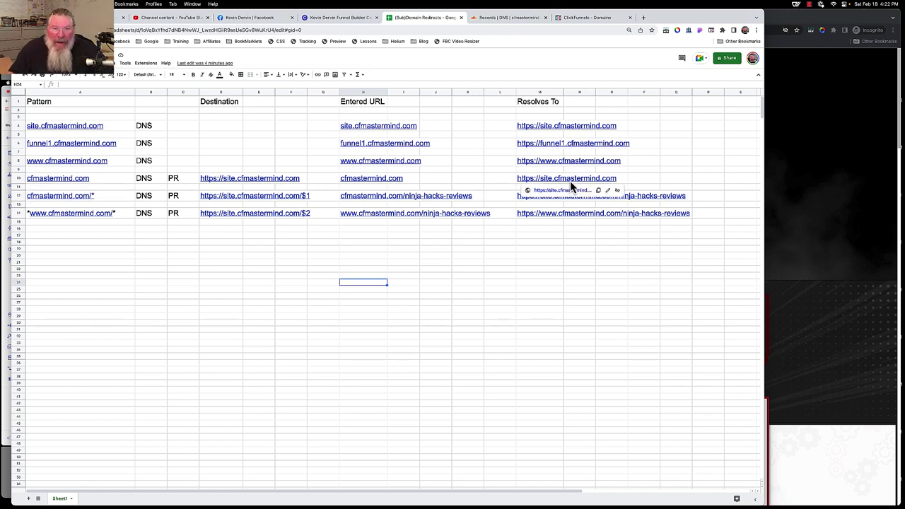
{"action": "left_click", "coordinate": [812, 145]}
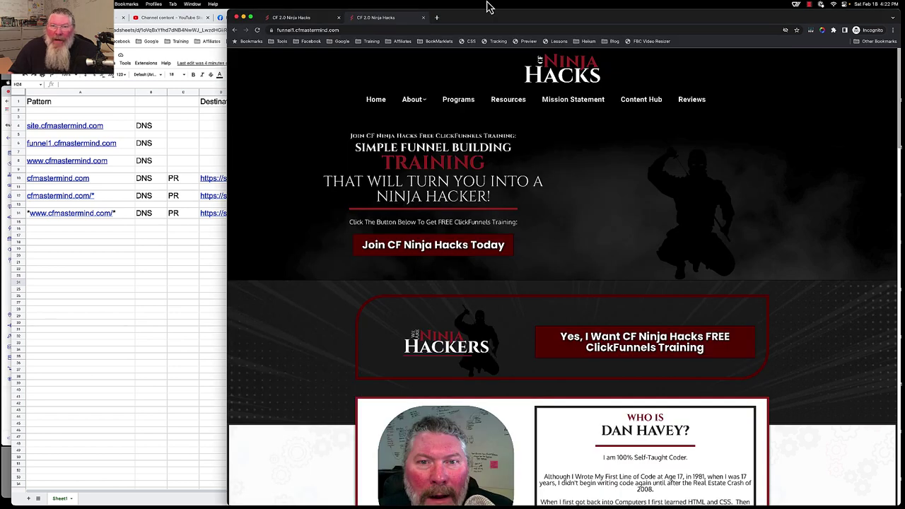
{"action": "left_click", "coordinate": [437, 17]}
{"action": "left_click", "coordinate": [383, 20]}
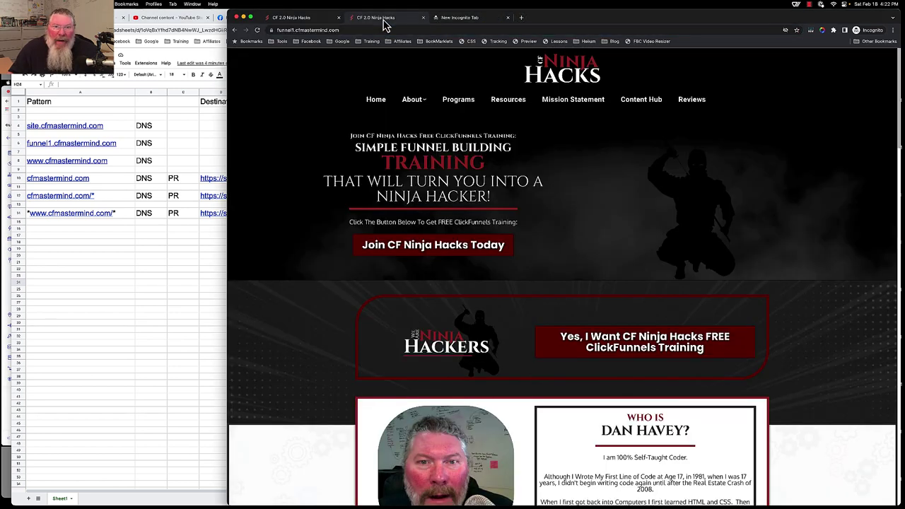
{"action": "left_click", "coordinate": [294, 31]}
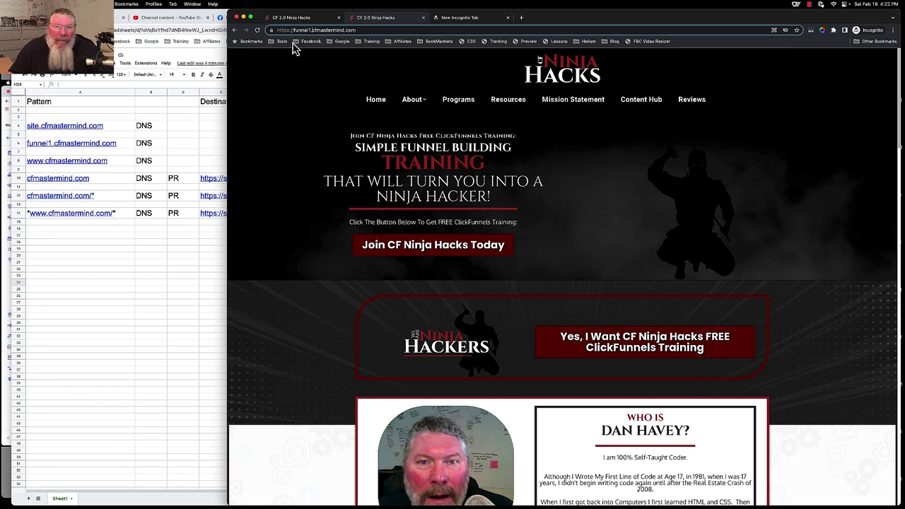
{"action": "left_click_drag", "start_coordinate": [312, 29], "coordinate": [273, 31]}
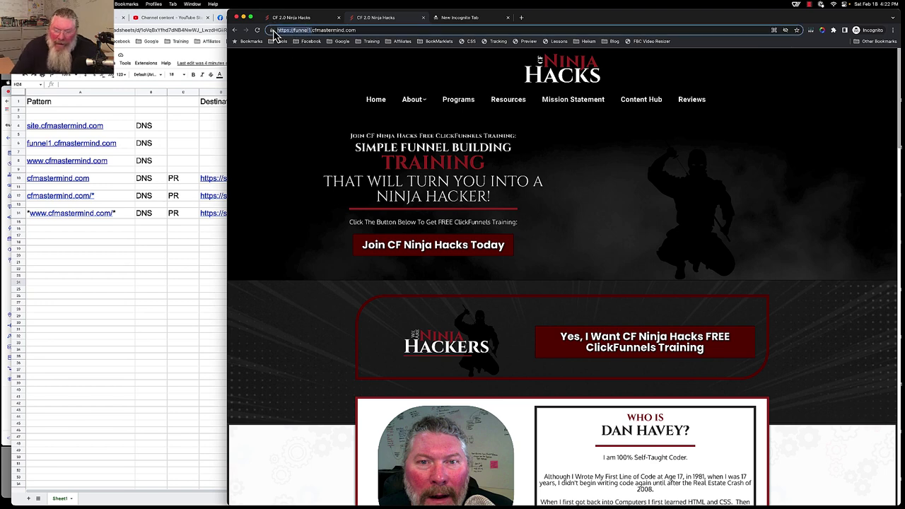
{"action": "key", "text": "BackSpace"}
{"action": "key", "text": "Return"}
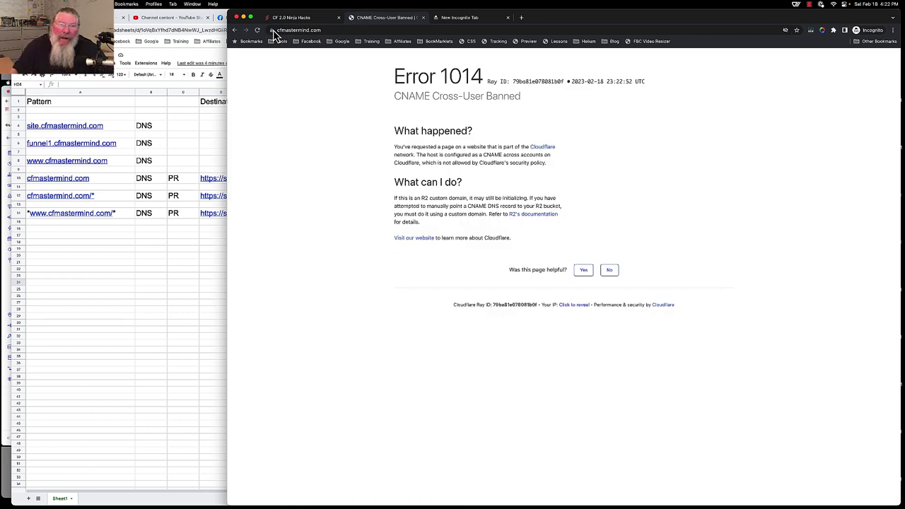
- Compare the spreadsheet's cfmastermind.com pattern and destination with the Cloudflare DNS records and the Page Rules list
{"action": "left_click", "coordinate": [202, 282]}
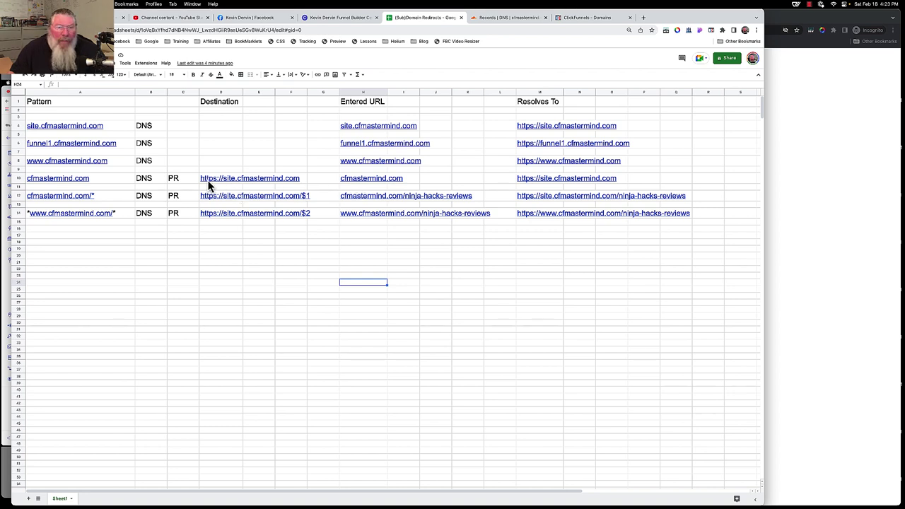
{"action": "mouse_move", "coordinate": [83, 181]}
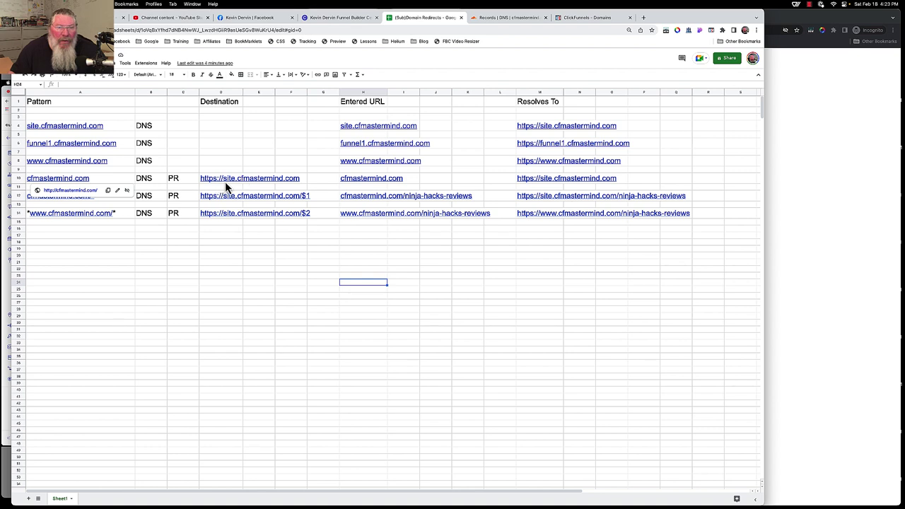
{"action": "mouse_move", "coordinate": [260, 182]}
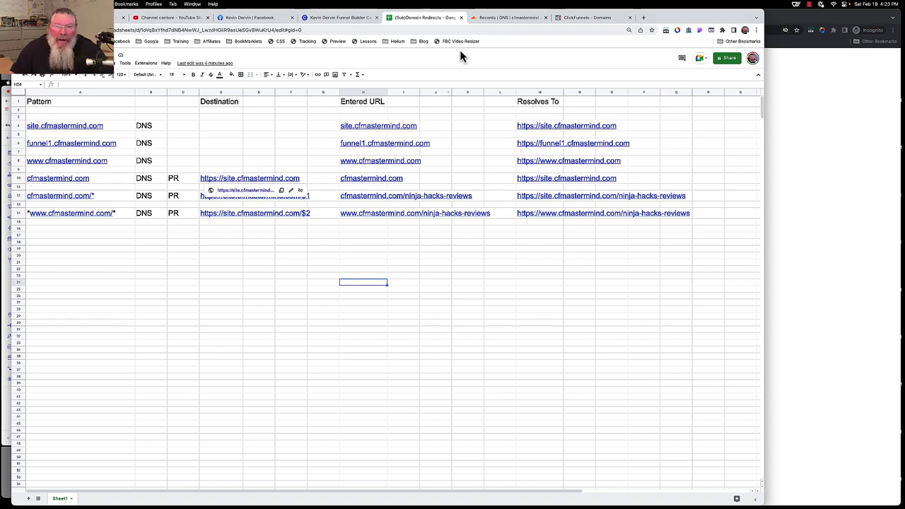
{"action": "left_click", "coordinate": [493, 19]}
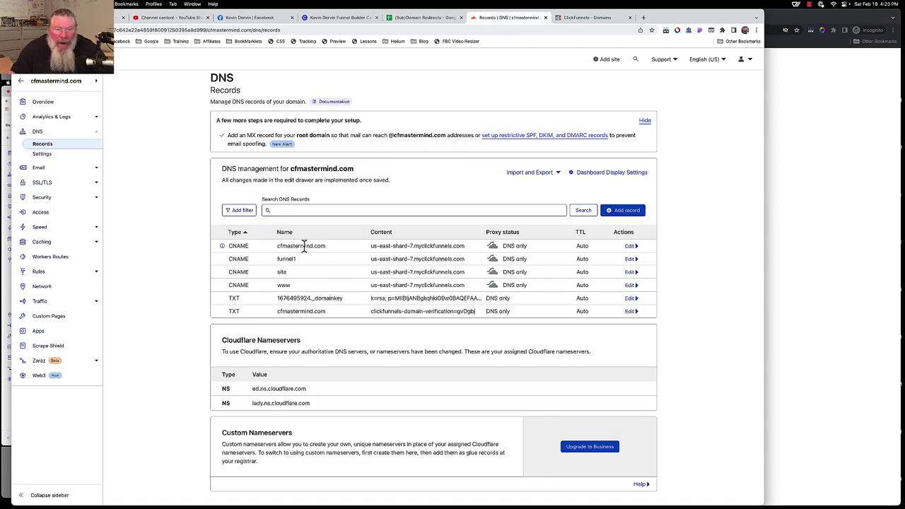
{"action": "left_click", "coordinate": [415, 18]}
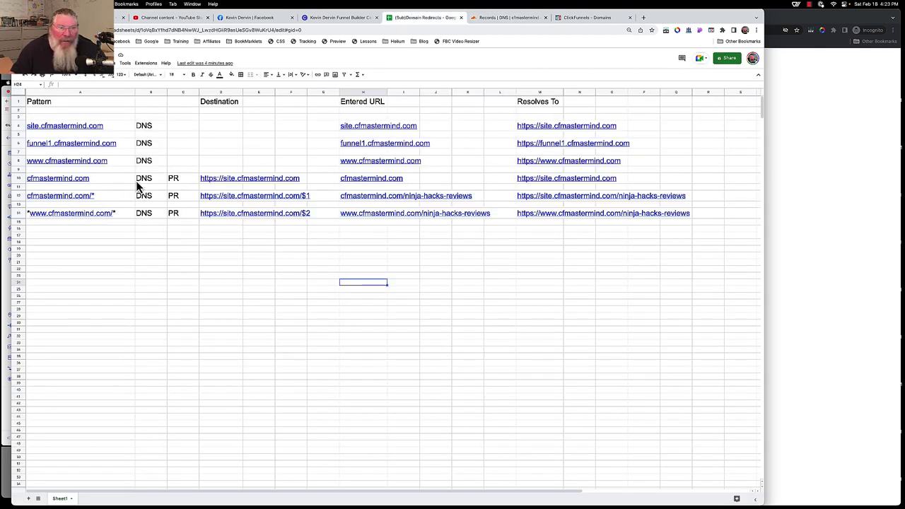
{"action": "left_click", "coordinate": [486, 19]}
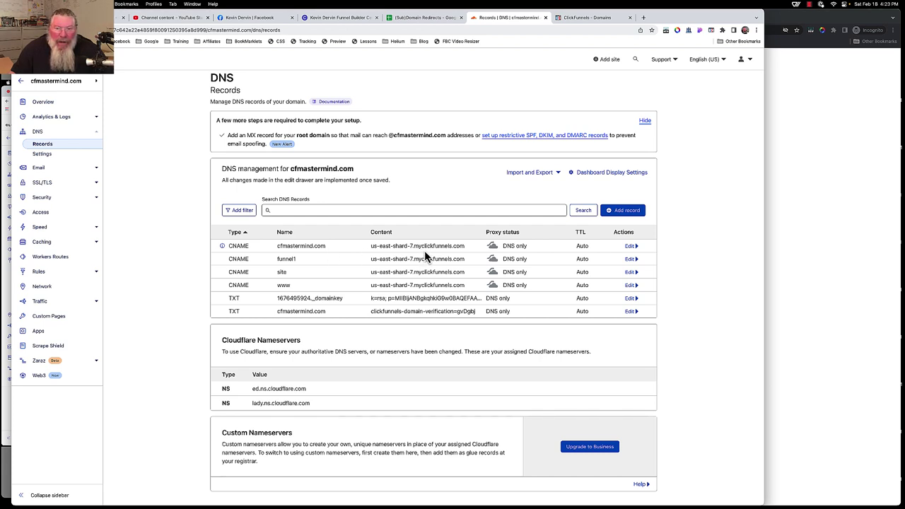
{"action": "left_click", "coordinate": [40, 273]}
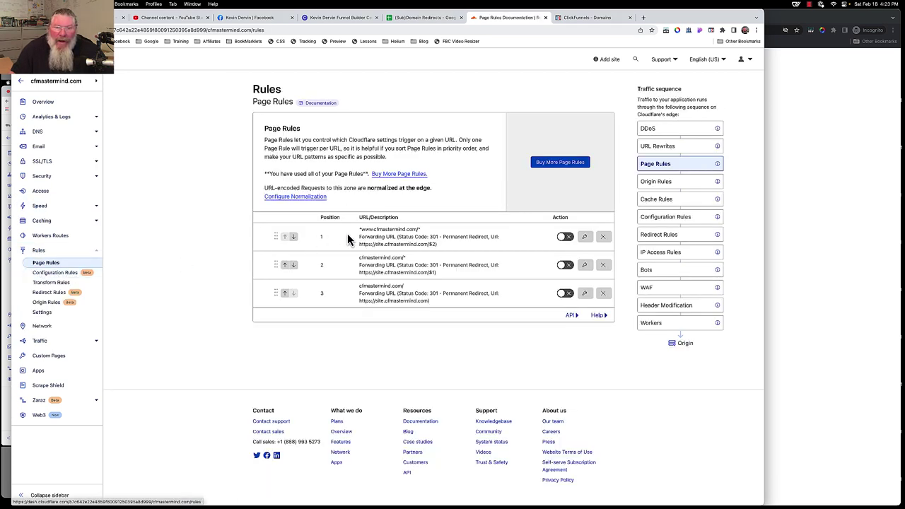
{"action": "left_click", "coordinate": [424, 20]}
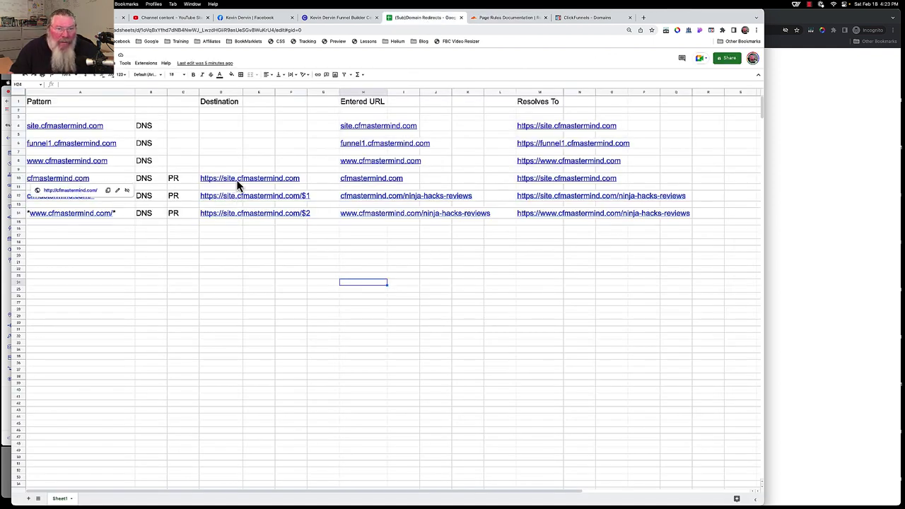
{"action": "mouse_move", "coordinate": [250, 181]}
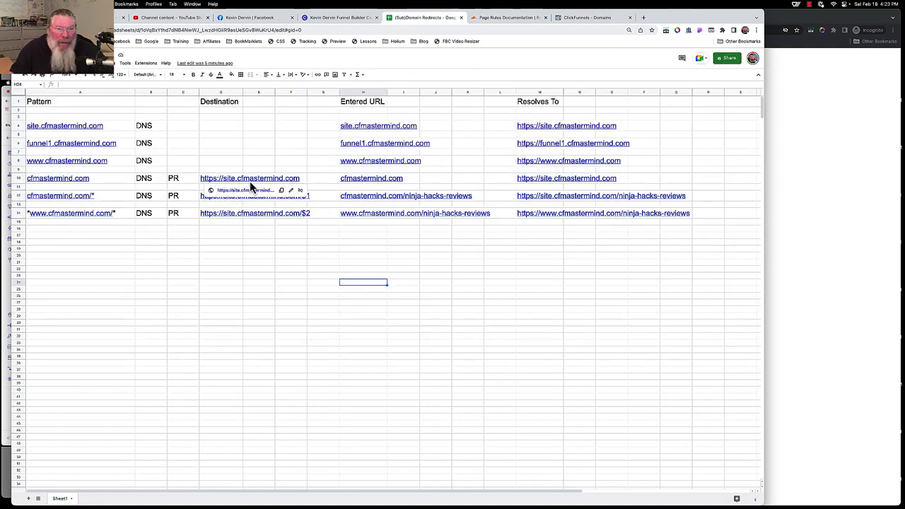
{"action": "left_click", "coordinate": [502, 20]}
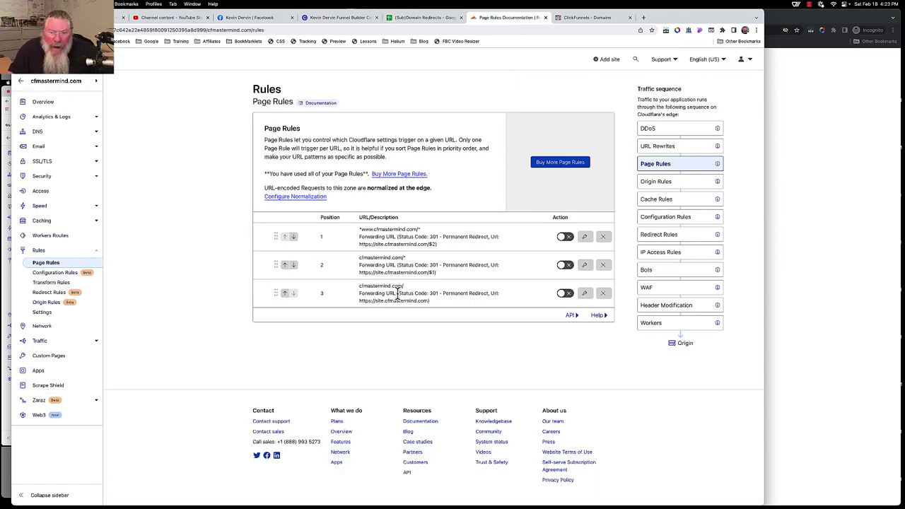
{"action": "left_click", "coordinate": [566, 294]}
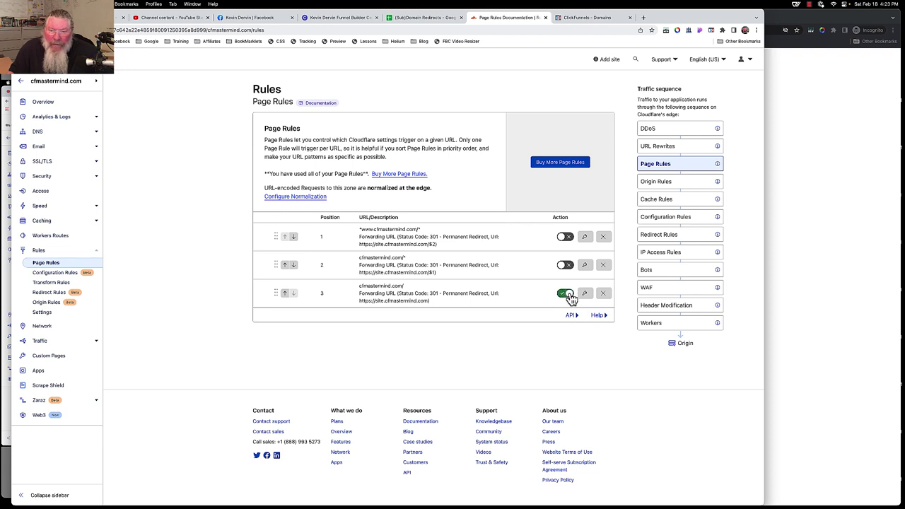
{"action": "left_click", "coordinate": [584, 295]}
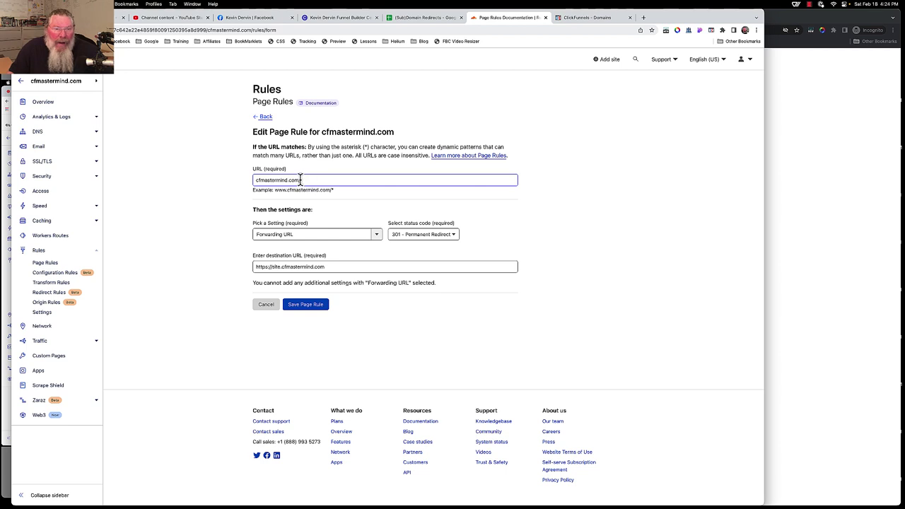
{"action": "left_click_drag", "start_coordinate": [303, 179], "coordinate": [241, 183]}
{"action": "left_click", "coordinate": [222, 191]}
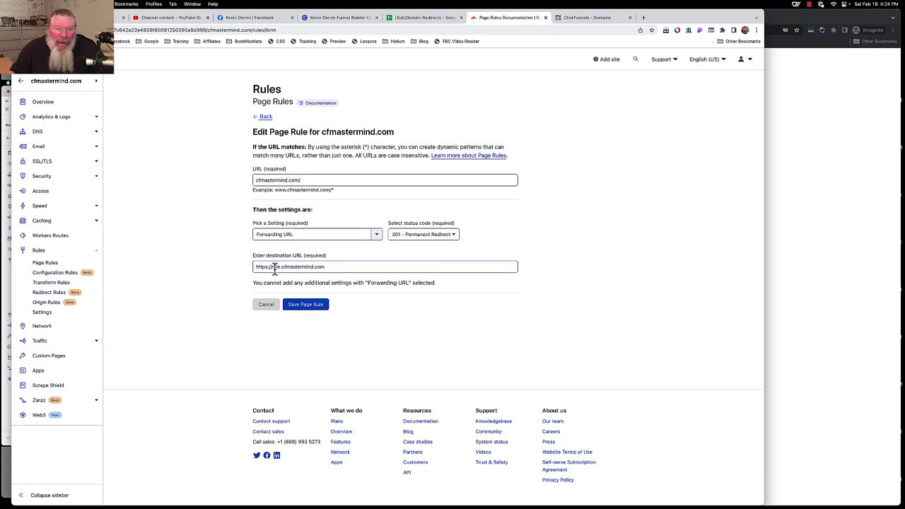
{"action": "left_click_drag", "start_coordinate": [270, 267], "coordinate": [339, 265]}
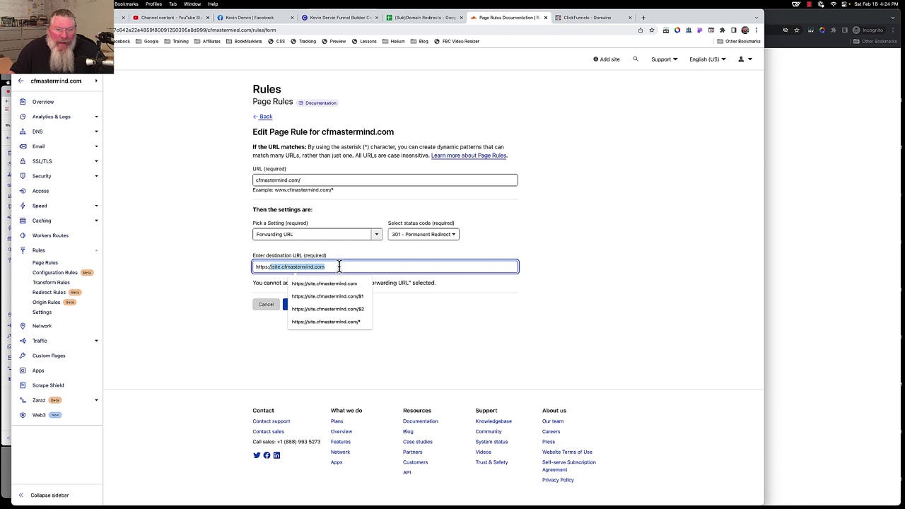
{"action": "left_click", "coordinate": [340, 267]}
{"action": "left_click", "coordinate": [286, 310]}
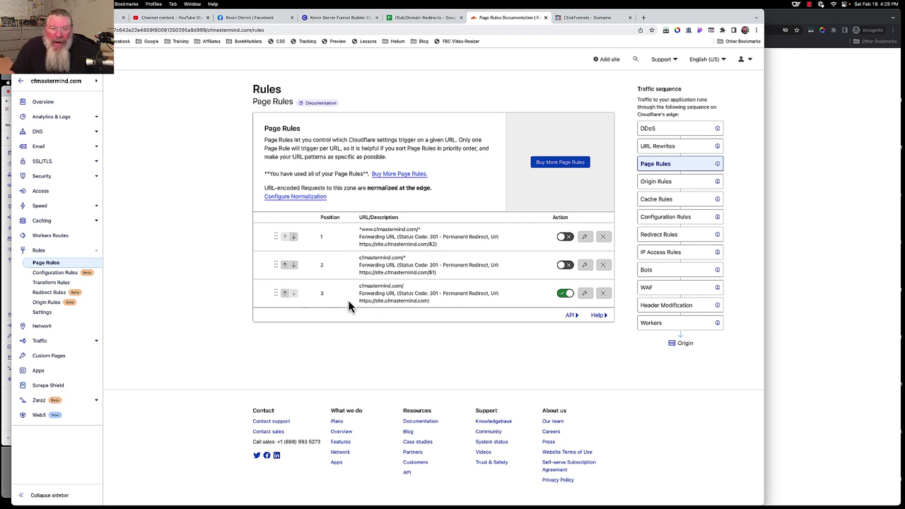
{"action": "left_click", "coordinate": [822, 234]}
{"action": "double_click", "coordinate": [348, 30]}
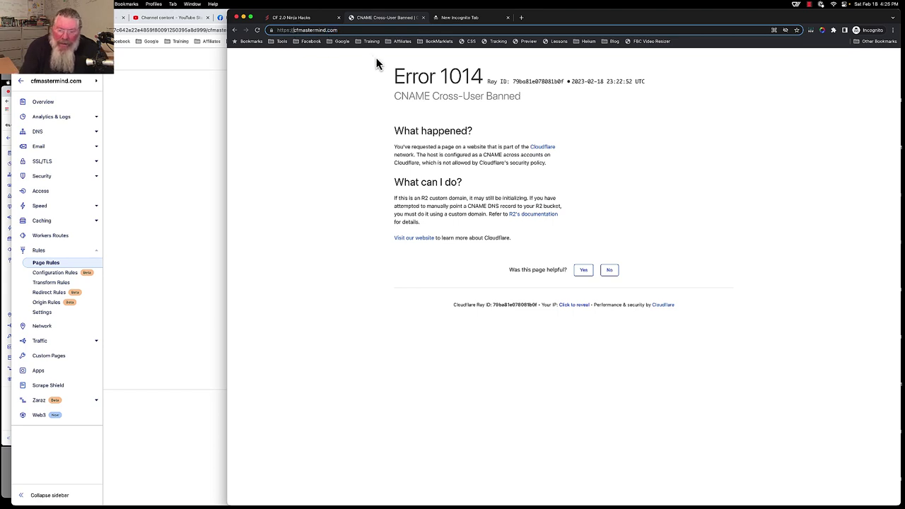
{"action": "key", "text": "BackSpace"}
{"action": "key", "text": "BackSpace"}
{"action": "key", "text": "BackSpace"}
{"action": "key", "text": "BackSpace"}
{"action": "key", "text": "BackSpace"}
{"action": "key", "text": "BackSpace"}
{"action": "key", "text": "BackSpace"}
{"action": "key", "text": "BackSpace"}
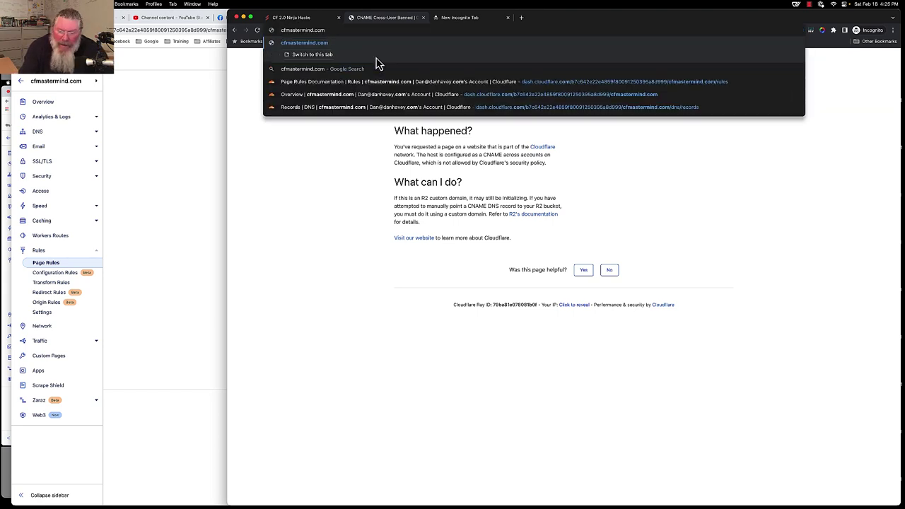
{"action": "type", "text": "site."}
{"action": "key", "text": "Return"}
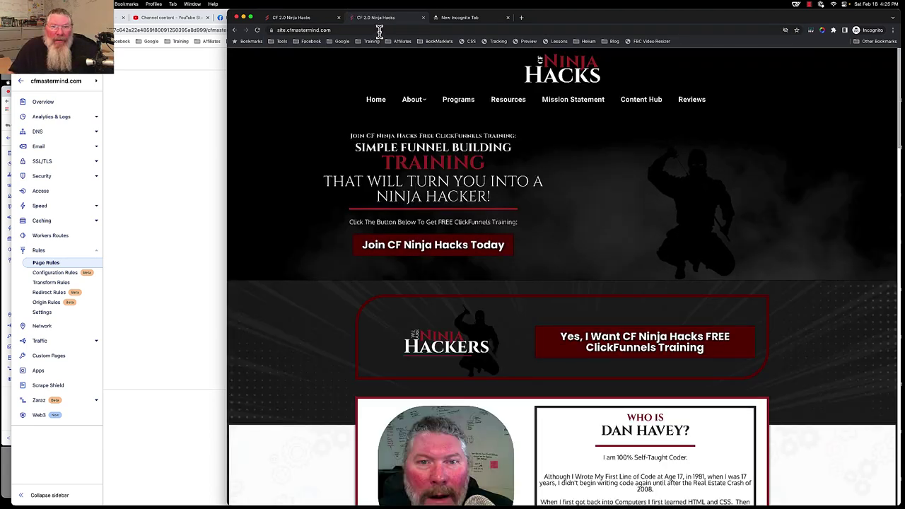
- Examine the cfmastermind.com/* row in the redirects spreadsheet, comparing its pattern, entered URL and resolved URL
{"action": "left_click", "coordinate": [177, 184]}
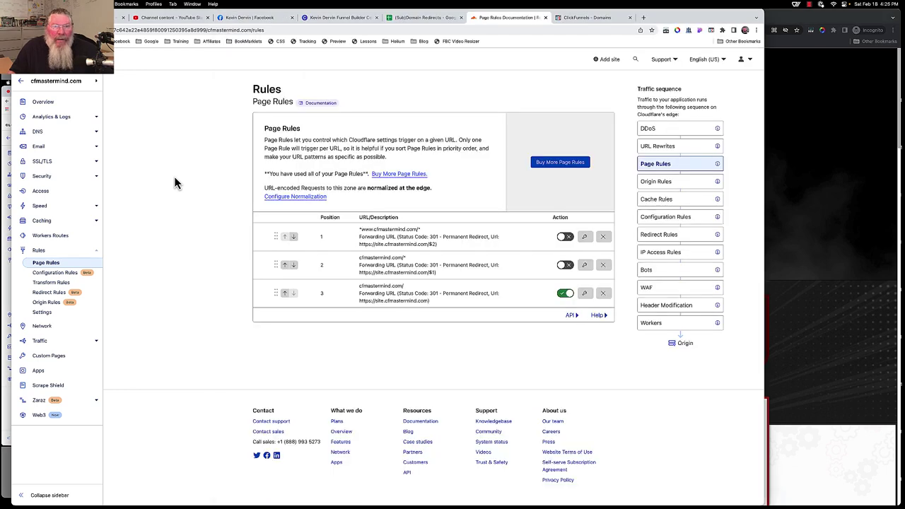
{"action": "left_click", "coordinate": [408, 19]}
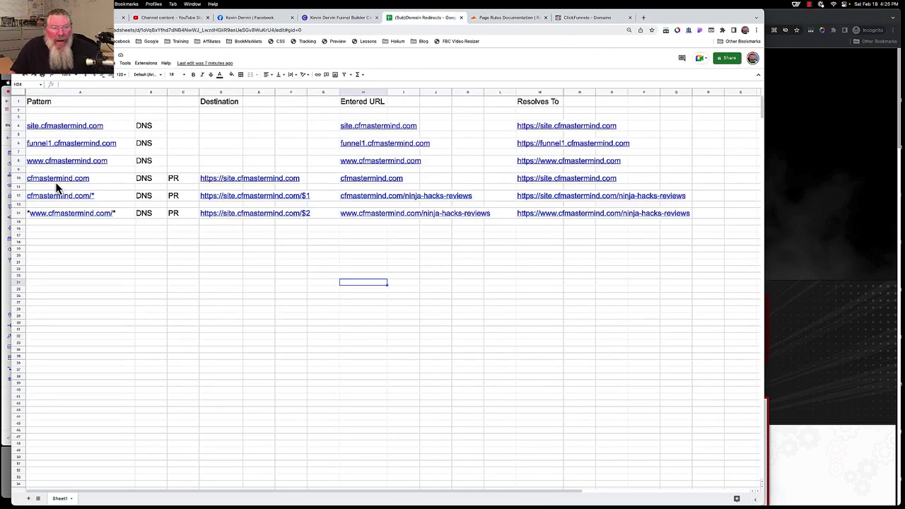
{"action": "mouse_move", "coordinate": [61, 187]}
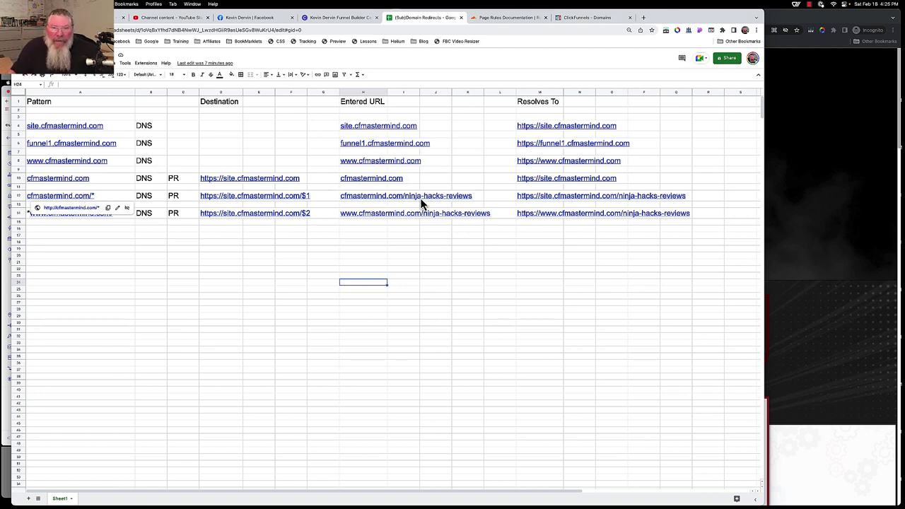
{"action": "mouse_move", "coordinate": [461, 205]}
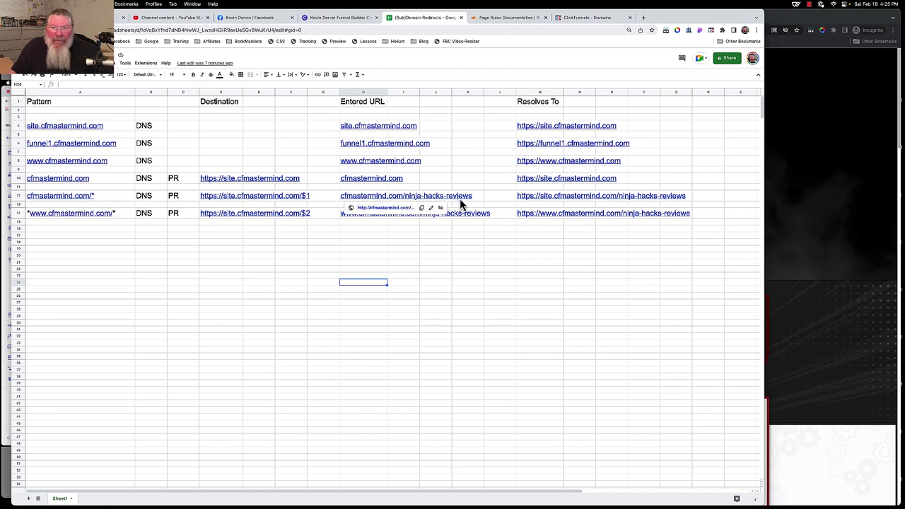
{"action": "mouse_move", "coordinate": [640, 203]}
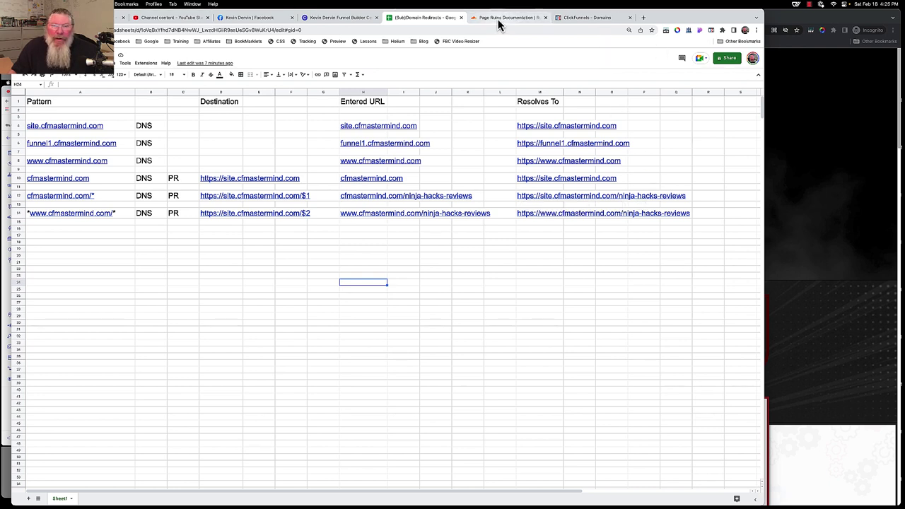
- Switch to ClickFunnels and look through the site's list of standalone pages
{"action": "left_click", "coordinate": [582, 21]}
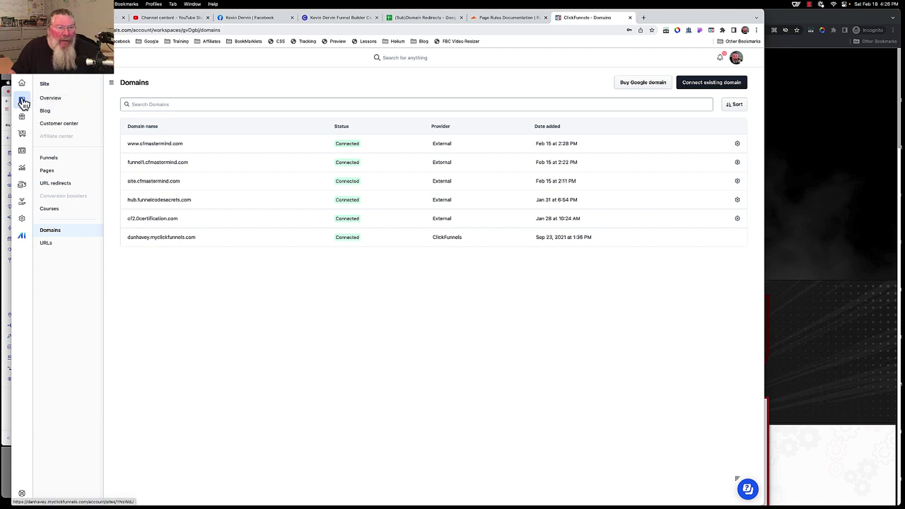
{"action": "left_click", "coordinate": [22, 101]}
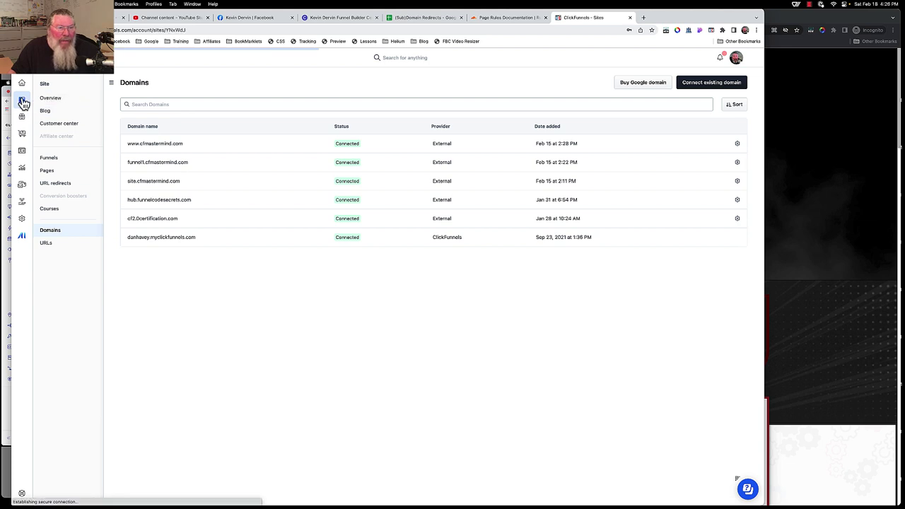
{"action": "left_click", "coordinate": [45, 175]}
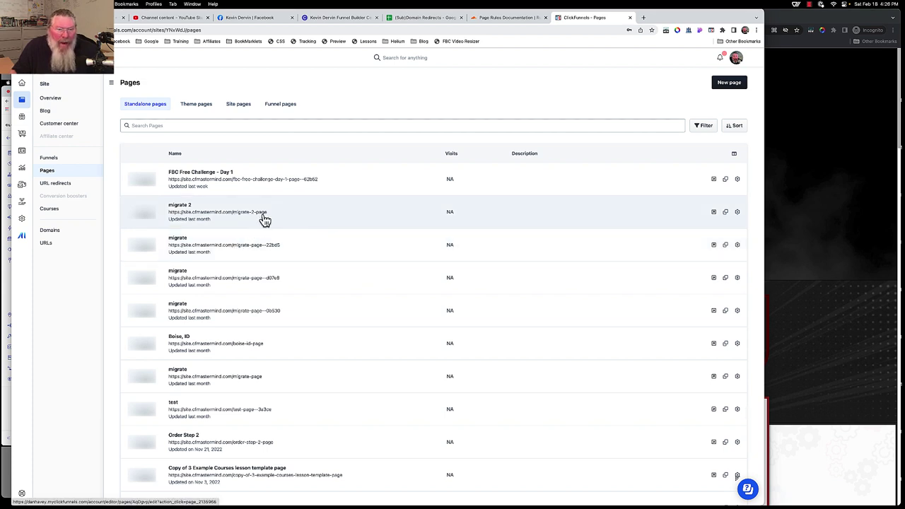
{"action": "scroll", "coordinate": [264, 229], "scroll_direction": "down", "scroll_amount": 2}
{"action": "scroll", "coordinate": [266, 235], "scroll_direction": "down", "scroll_amount": 4}
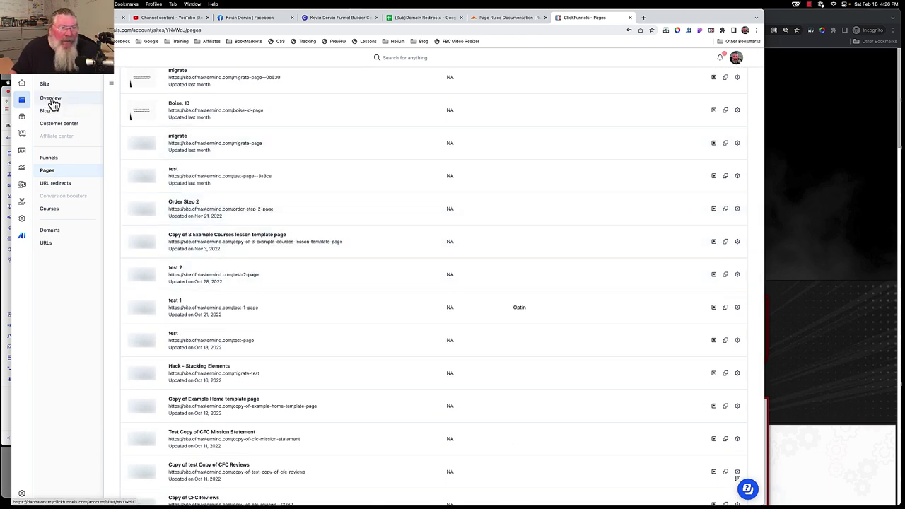
- Open the site theme for customizing from the site overview, and preview its Resources page
{"action": "left_click", "coordinate": [51, 99]}
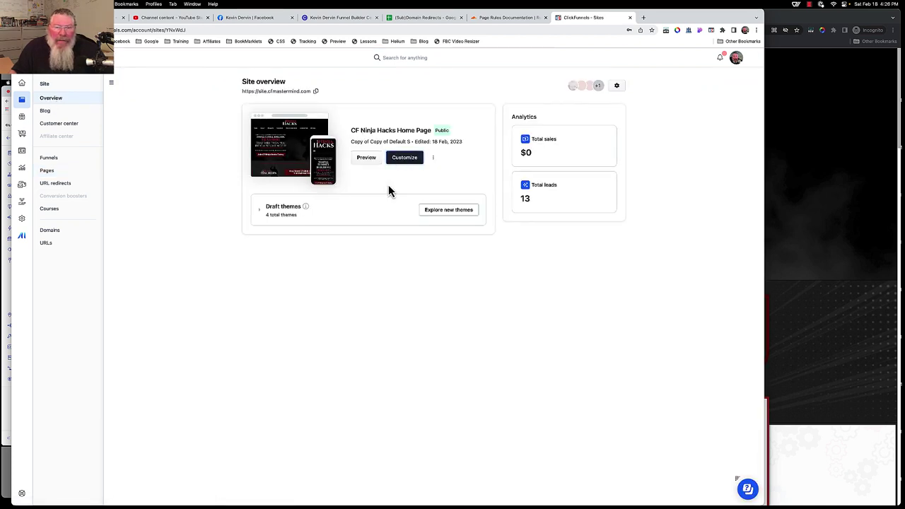
{"action": "left_click", "coordinate": [404, 157]}
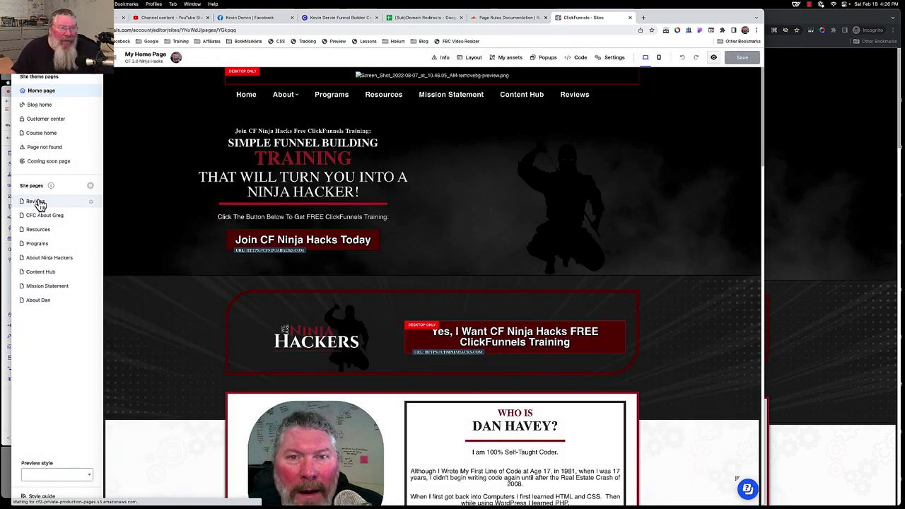
{"action": "left_click", "coordinate": [35, 230]}
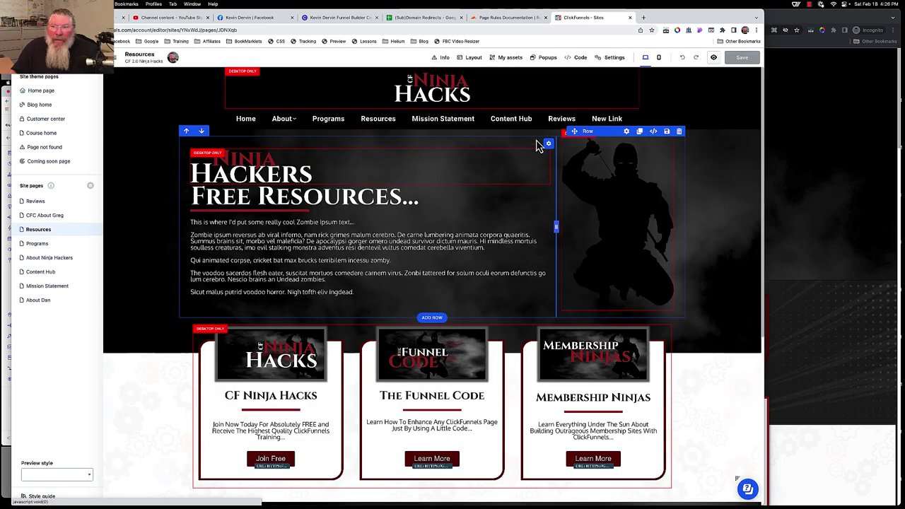
{"action": "left_click", "coordinate": [715, 59]}
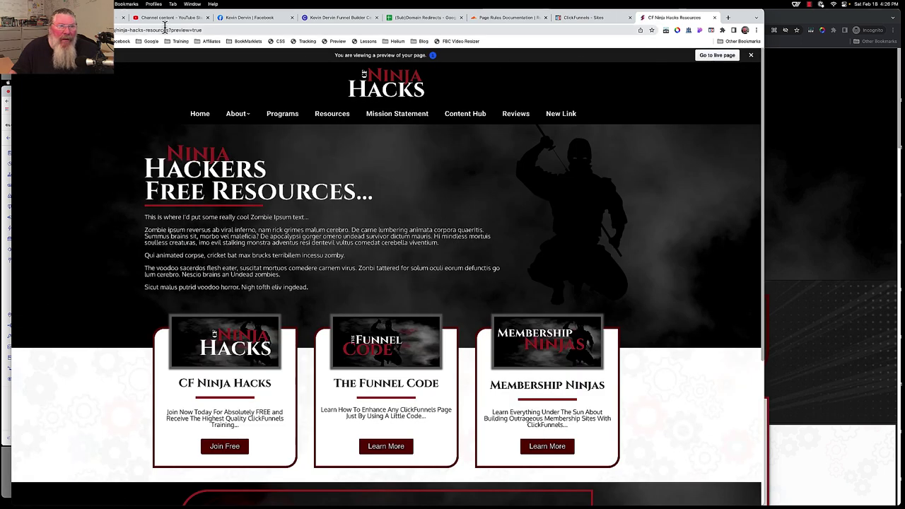
- Go from the preview to the live Resources page and copy its URL, site.cfmastermind.com/ninja-hacks-resources
{"action": "left_click", "coordinate": [705, 57]}
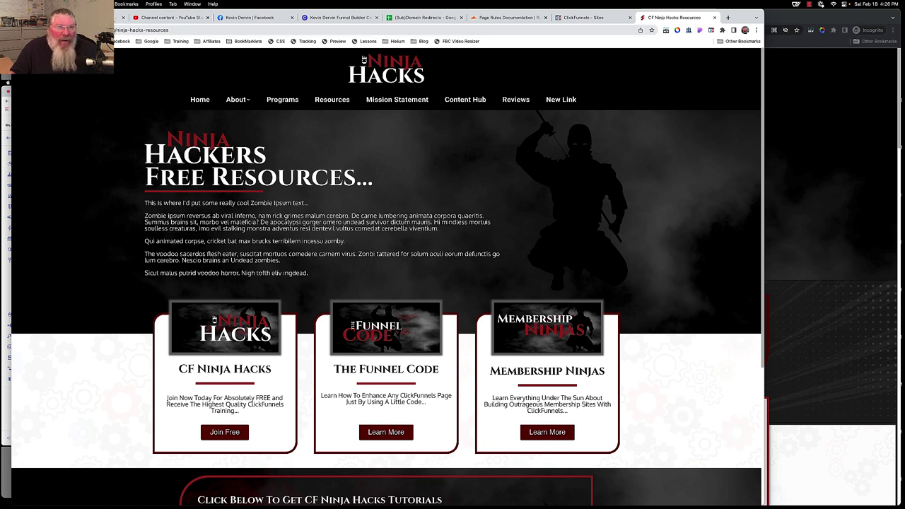
{"action": "key", "text": "super+l"}
{"action": "right_click", "coordinate": [114, 29]}
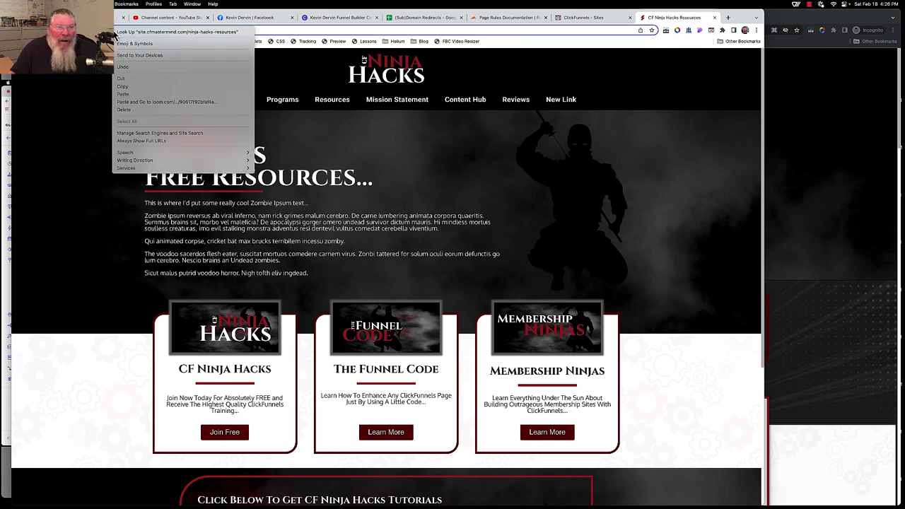
{"action": "left_click", "coordinate": [125, 88]}
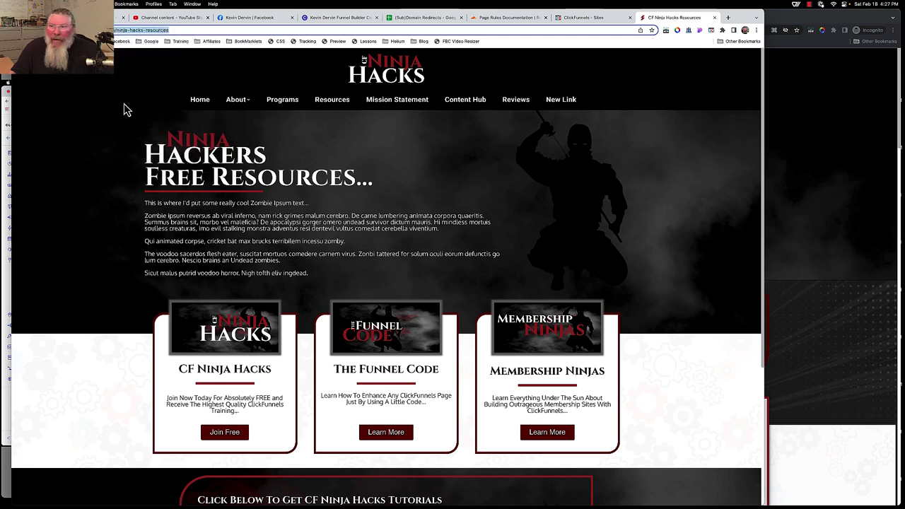
- Check the cfmastermind.com/* row in the spreadsheet, and view Cloudflare's offer for additional page rules without buying any
{"action": "left_click", "coordinate": [410, 22]}
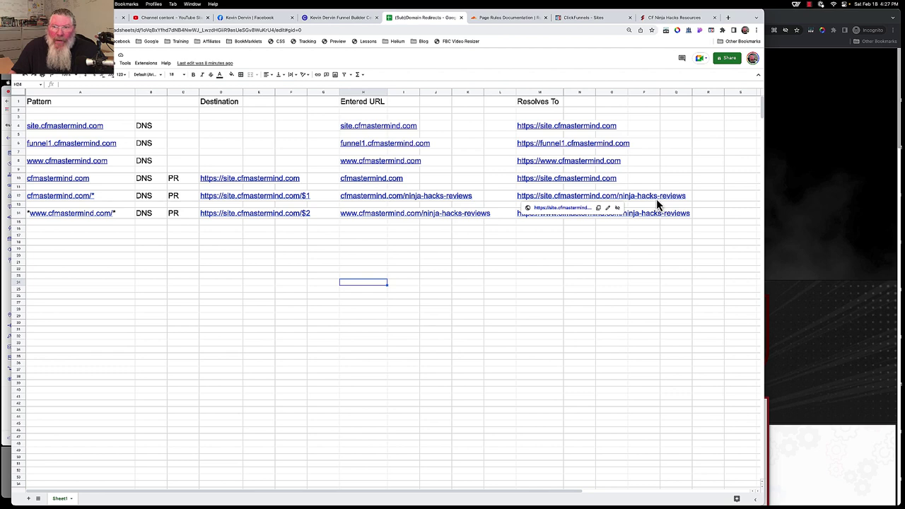
{"action": "left_click", "coordinate": [521, 18]}
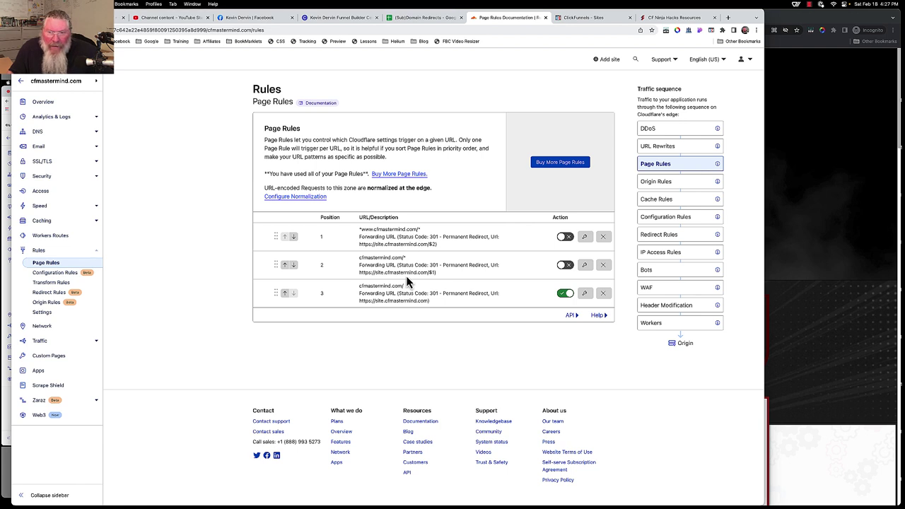
{"action": "left_click", "coordinate": [557, 164]}
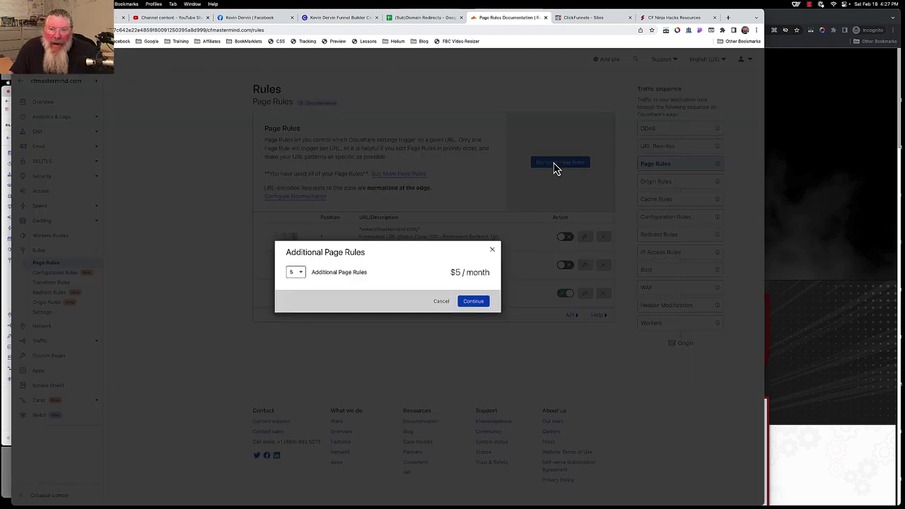
{"action": "left_click", "coordinate": [440, 302]}
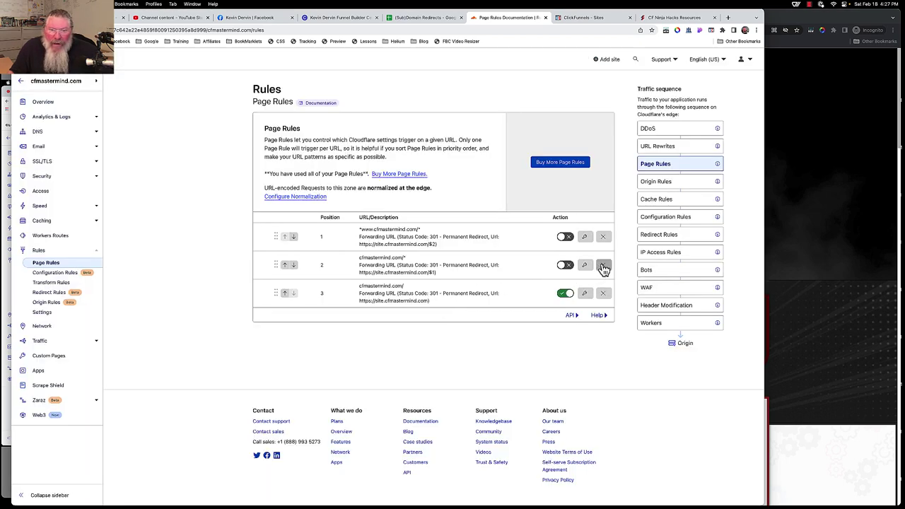
{"action": "left_click", "coordinate": [604, 238]}
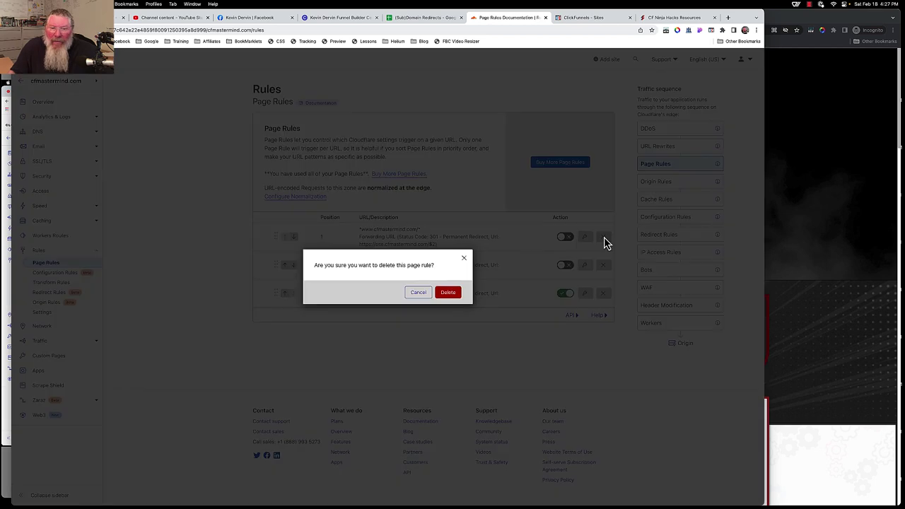
{"action": "left_click", "coordinate": [448, 294]}
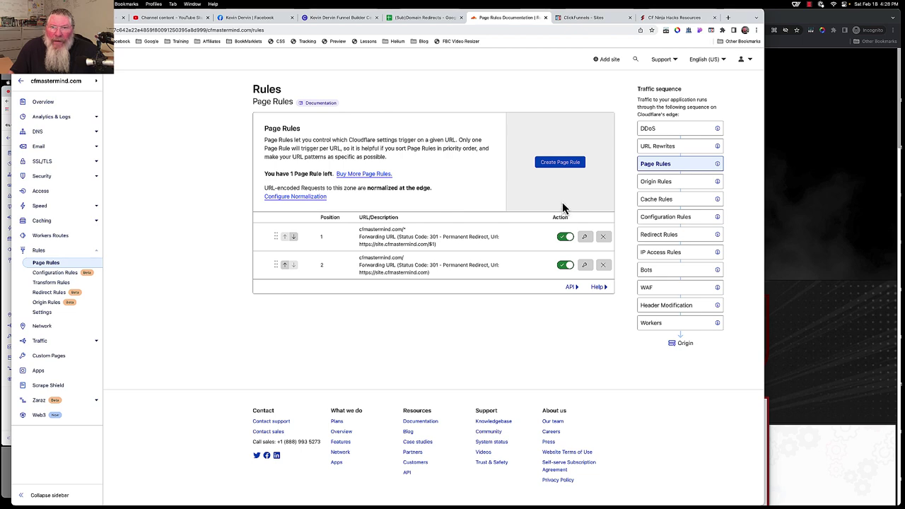
- Review the wildcard pattern and the $1 destination of the cfmastermind.com/* row in the redirects spreadsheet
{"action": "left_click", "coordinate": [428, 18]}
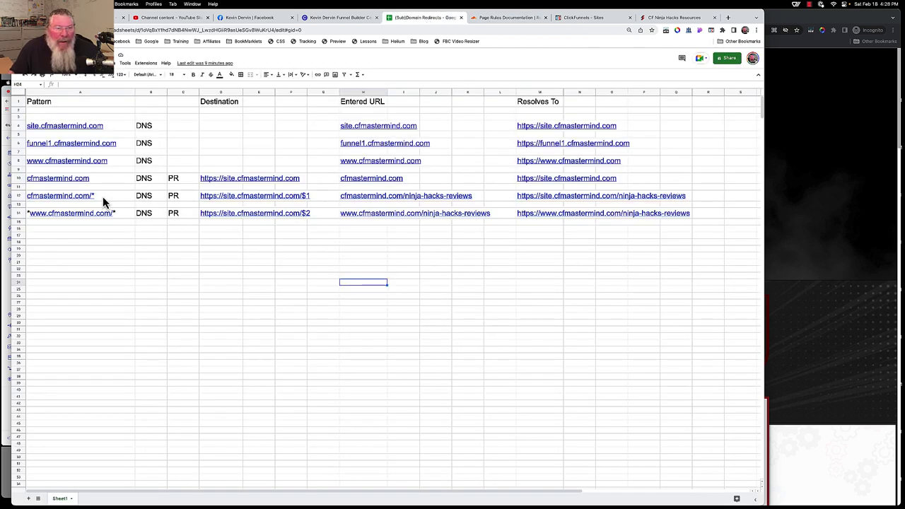
{"action": "mouse_move", "coordinate": [28, 205]}
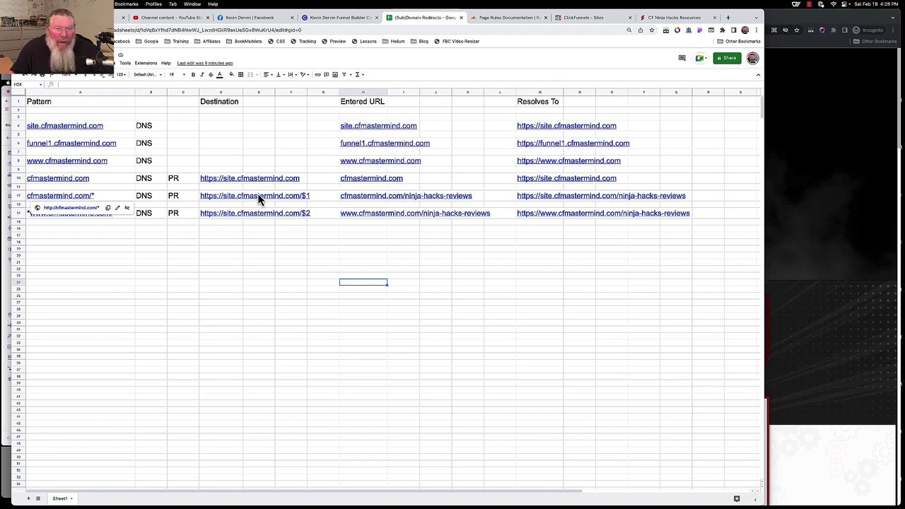
{"action": "mouse_move", "coordinate": [267, 202]}
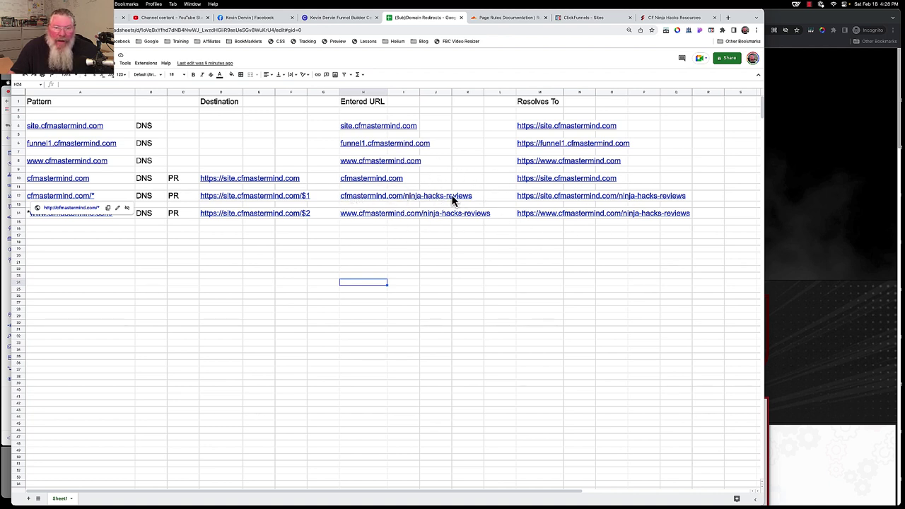
- Open the cfmastermind.com/* page rule in Cloudflare and examine how its URL wildcard maps to $1 in the forwarding destination
{"action": "left_click", "coordinate": [504, 18]}
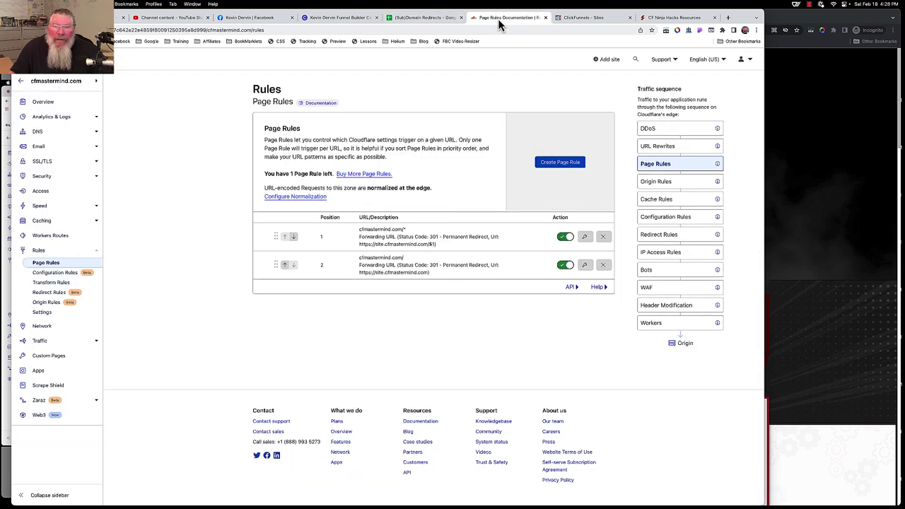
{"action": "left_click", "coordinate": [586, 238]}
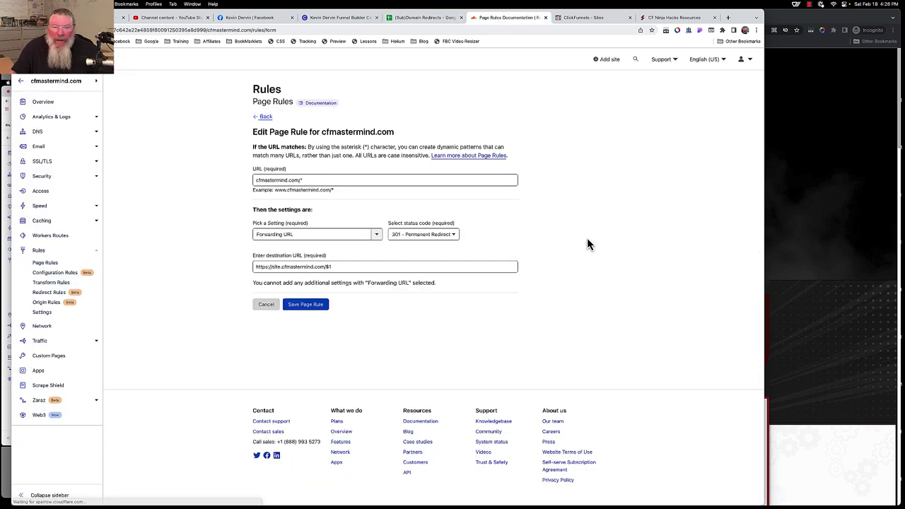
{"action": "left_click_drag", "start_coordinate": [306, 180], "coordinate": [226, 188]}
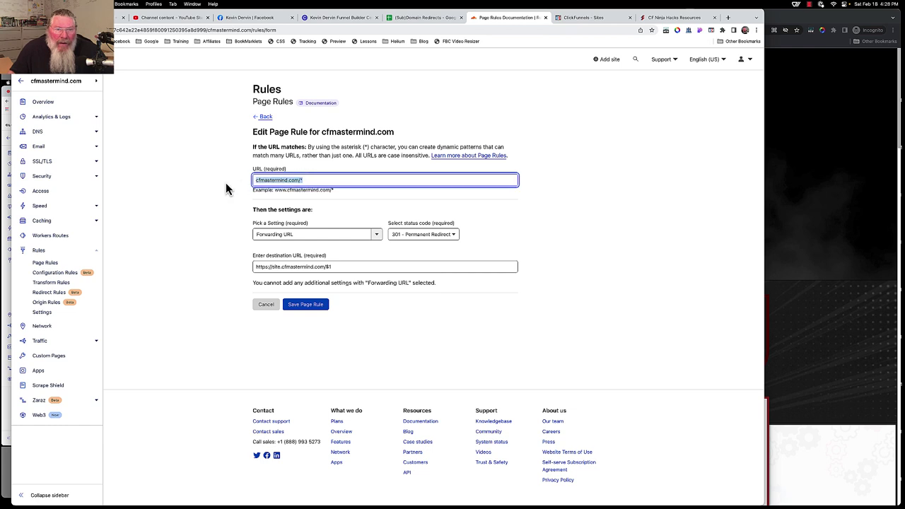
{"action": "left_click", "coordinate": [309, 180]}
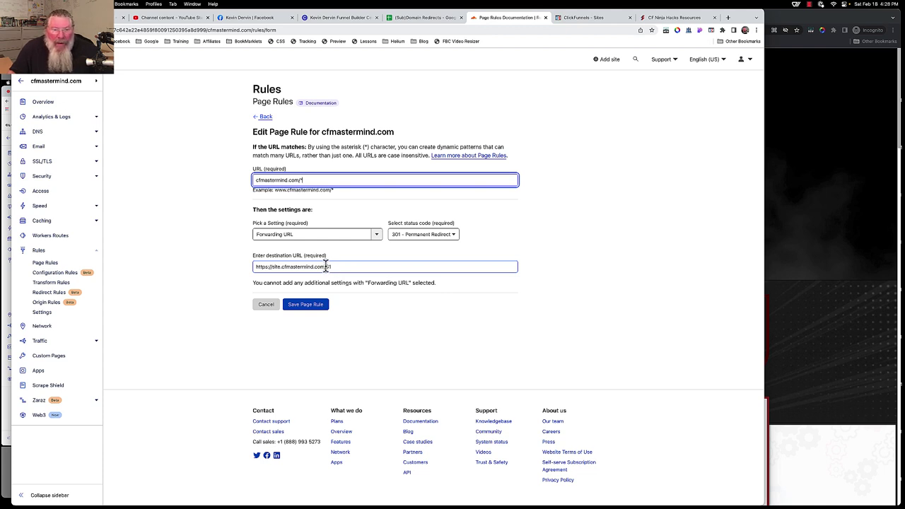
{"action": "left_click_drag", "start_coordinate": [326, 266], "coordinate": [336, 266]}
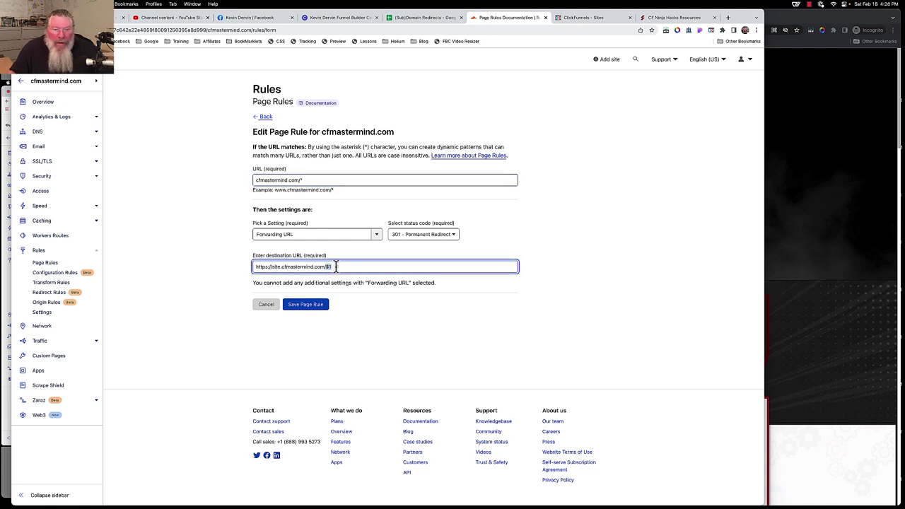
{"action": "left_click", "coordinate": [303, 180]}
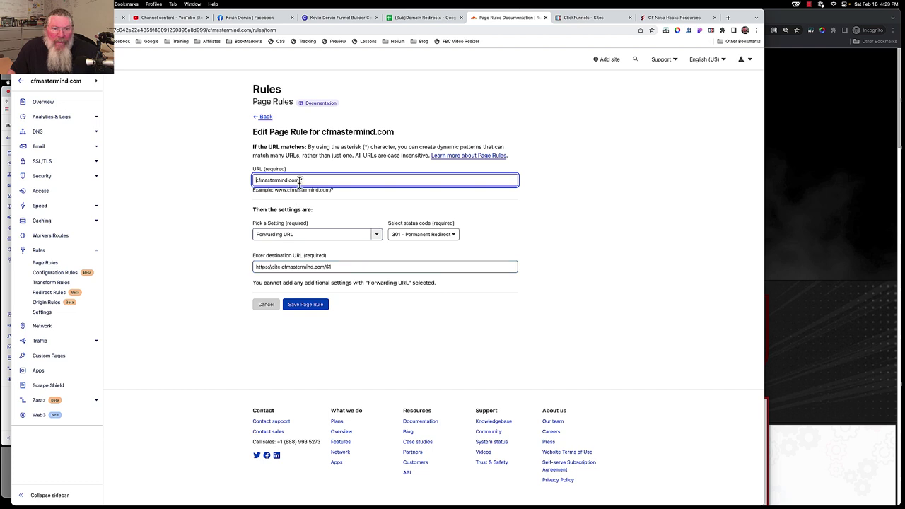
{"action": "left_click", "coordinate": [331, 265]}
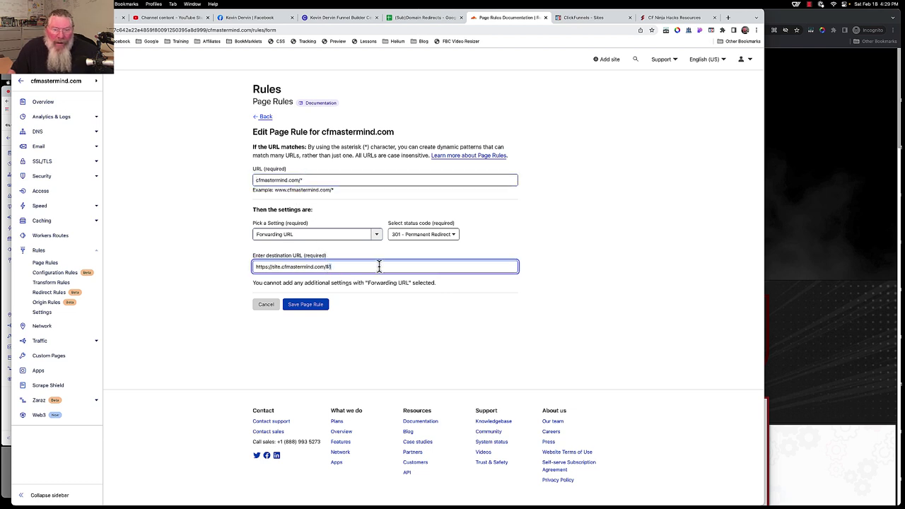
- Save the cfmastermind.com/* page rule and return to the redirects spreadsheet to check its row
{"action": "left_click", "coordinate": [301, 307]}
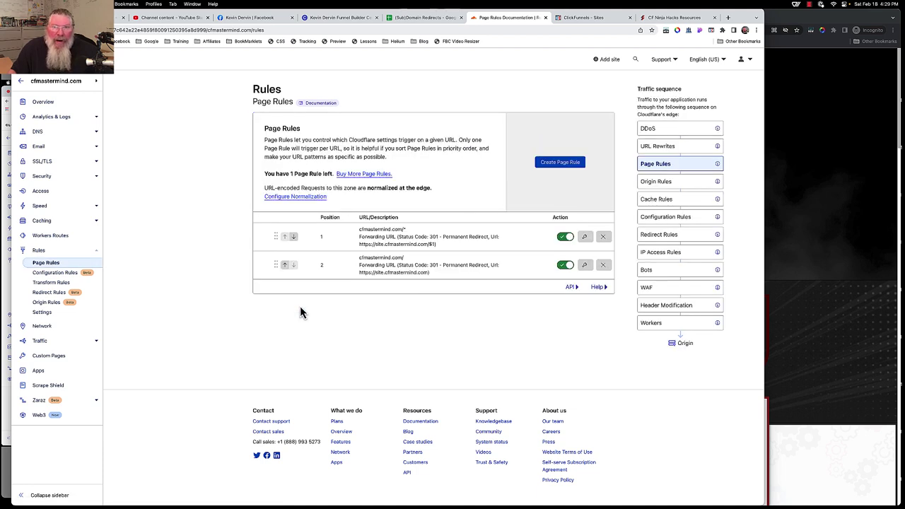
{"action": "left_click", "coordinate": [420, 22]}
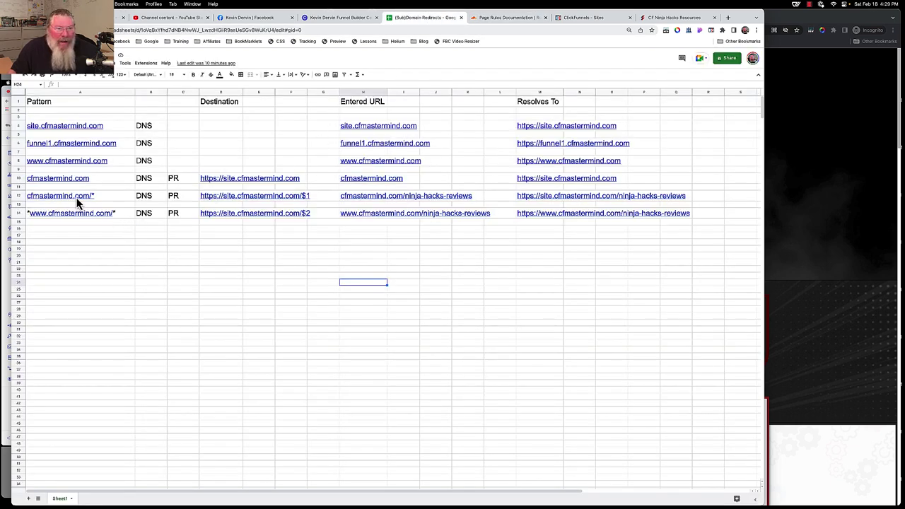
- Load cfmastermind.com/ninja-hacks-resources in the empty incognito tab to test the wildcard redirect
{"action": "left_click", "coordinate": [812, 125]}
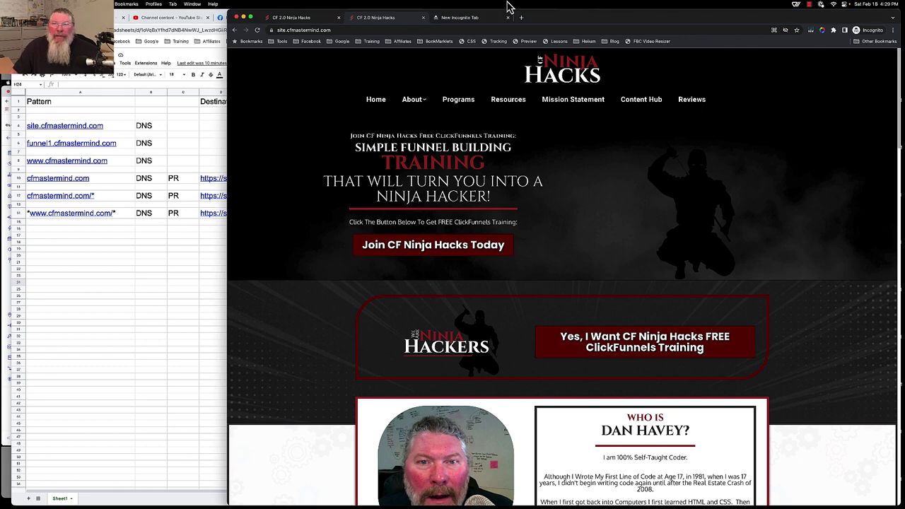
{"action": "left_click", "coordinate": [476, 20]}
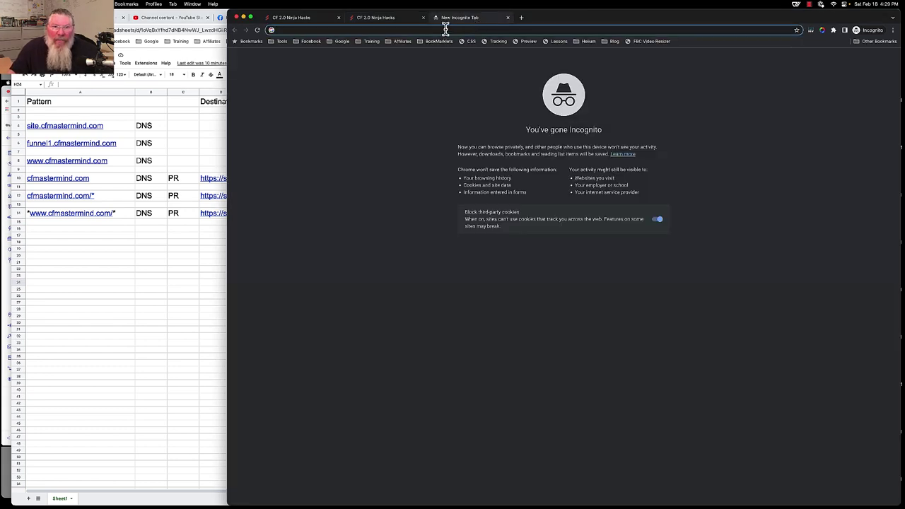
{"action": "type", "text": "https://site.cfmastermind.com/ninja-hacks-resources"}
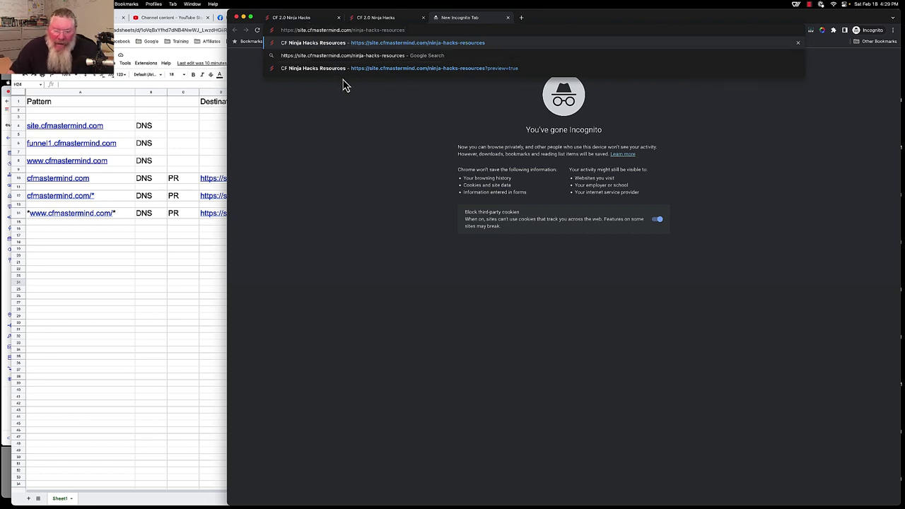
{"action": "key", "text": "super+Left"}
{"action": "key", "text": "Delete"}
{"action": "key", "text": "Delete"}
{"action": "key", "text": "Delete"}
{"action": "key", "text": "Delete"}
{"action": "key", "text": "Delete"}
{"action": "key", "text": "Delete"}
{"action": "key", "text": "Delete"}
{"action": "key", "text": "Delete"}
{"action": "key", "text": "Delete"}
{"action": "key", "text": "Delete"}
{"action": "key", "text": "Delete"}
{"action": "key", "text": "Delete"}
{"action": "key", "text": "Delete"}
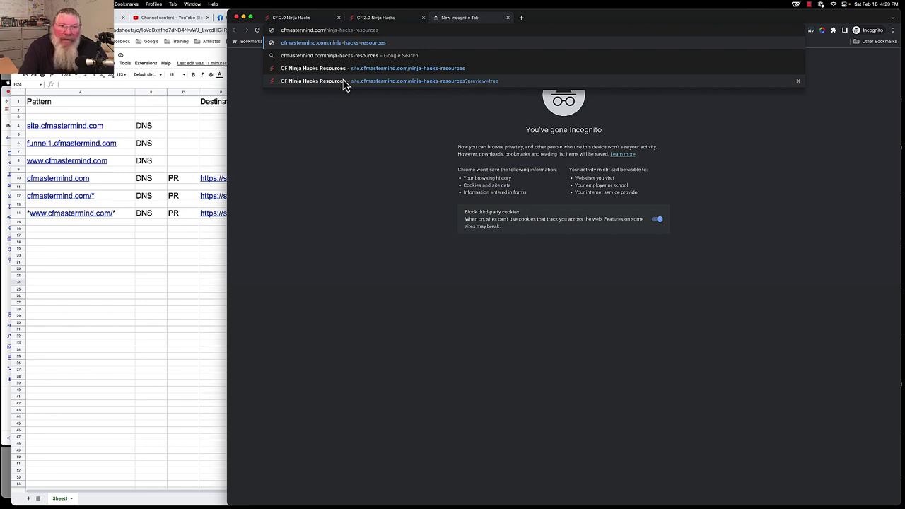
{"action": "key", "text": "Return"}
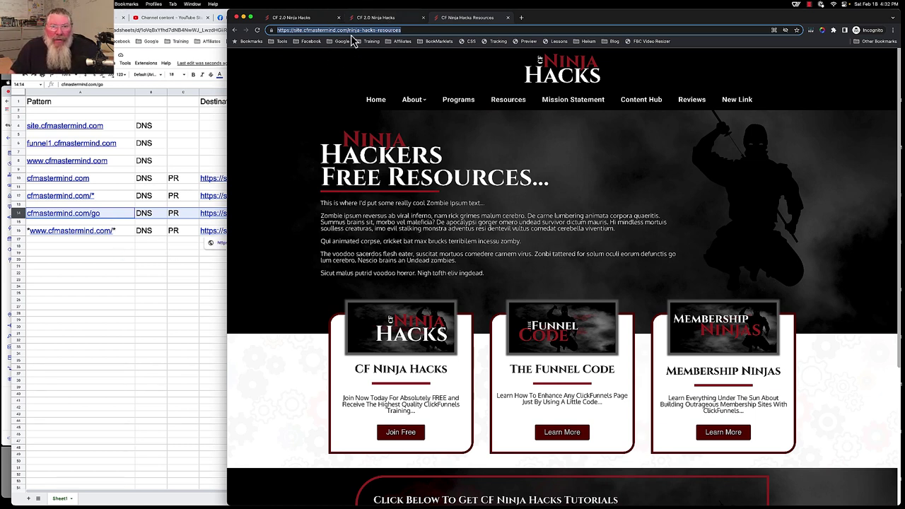
- Review the cfmastermind.com/go row in the spreadsheet, and start a new Cloudflare page rule matching the URL cfmastermind.com/go
{"action": "left_click", "coordinate": [201, 304]}
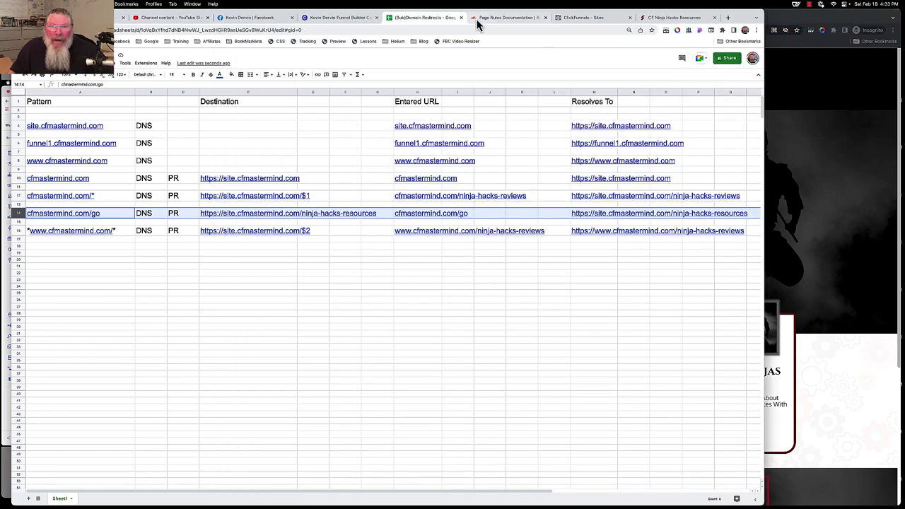
{"action": "left_click", "coordinate": [502, 20]}
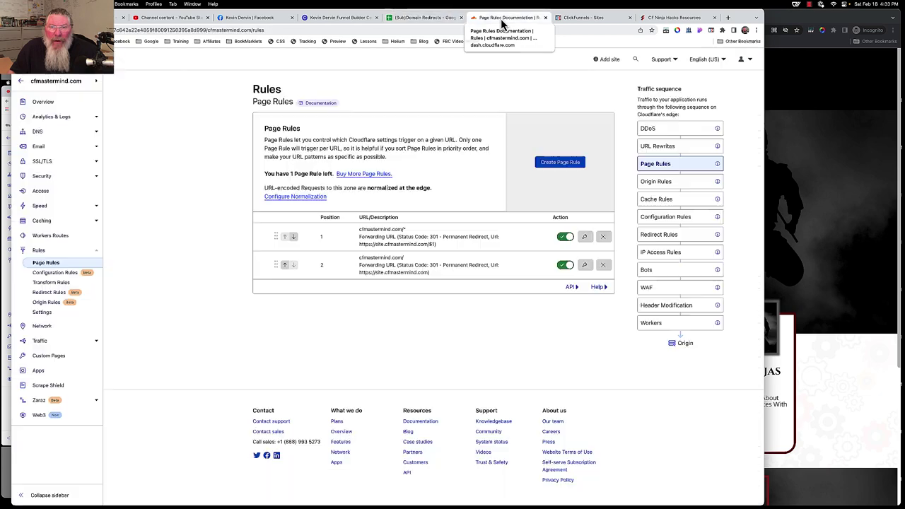
{"action": "left_click", "coordinate": [560, 164]}
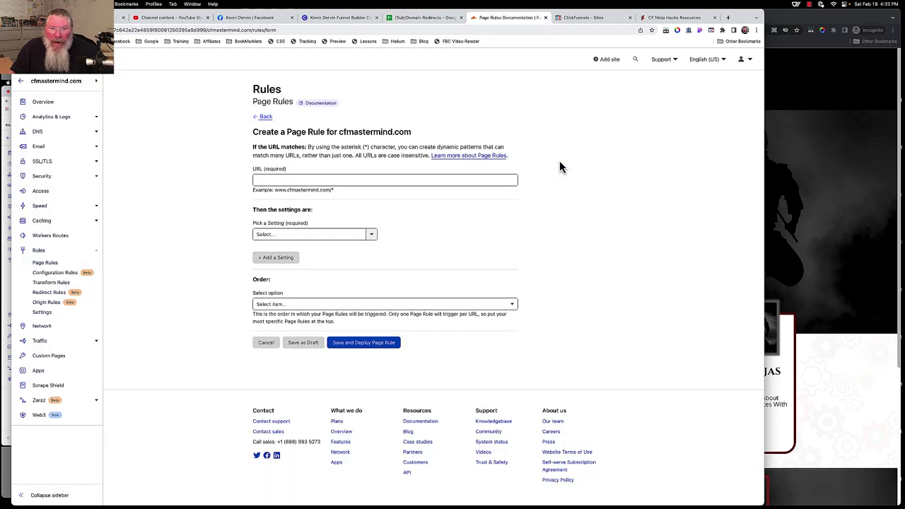
{"action": "left_click", "coordinate": [377, 179]}
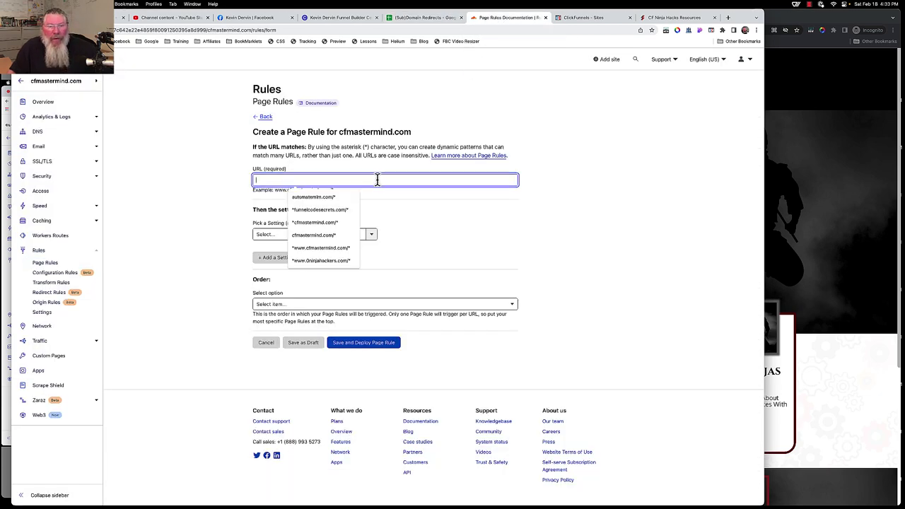
{"action": "left_click", "coordinate": [322, 236]}
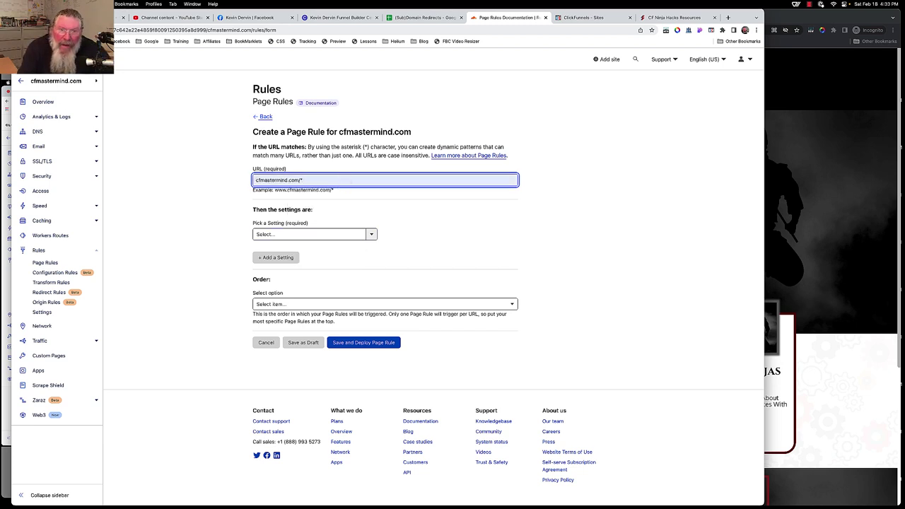
{"action": "key", "text": "BackSpace"}
{"action": "type", "text": "go"}
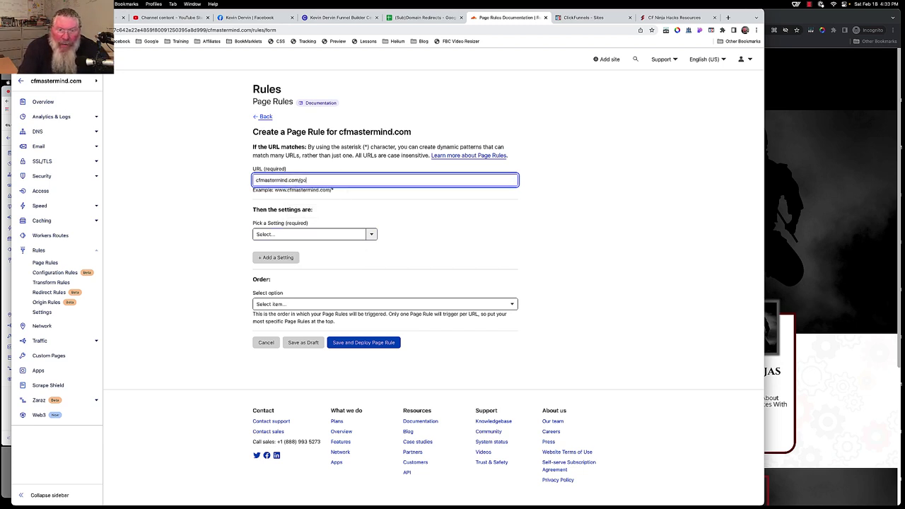
- Set the new page rule to Forwarding URL with the status code 301 - Permanent Redirect
{"action": "left_click", "coordinate": [299, 232]}
{"action": "scroll", "coordinate": [295, 285], "scroll_direction": "down", "scroll_amount": 2}
{"action": "scroll", "coordinate": [295, 285], "scroll_direction": "down", "scroll_amount": 4}
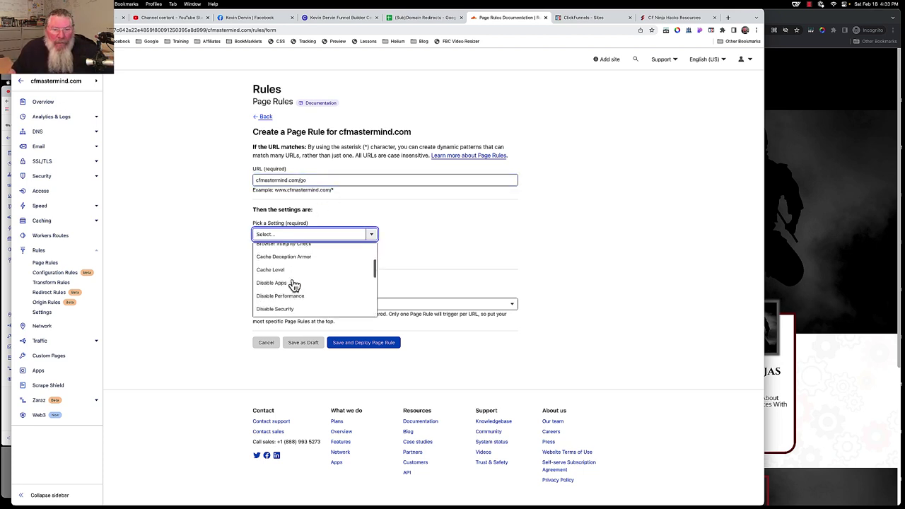
{"action": "left_click", "coordinate": [287, 294]}
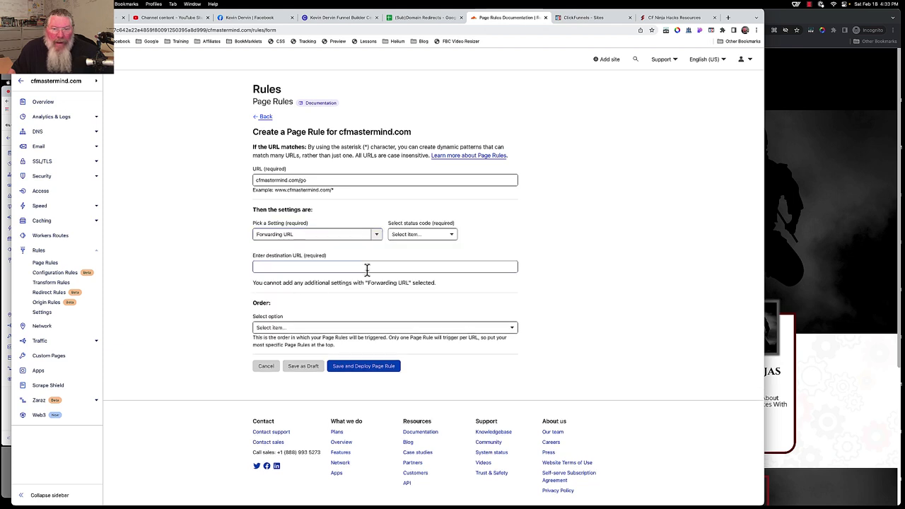
{"action": "left_click", "coordinate": [416, 234]}
{"action": "left_click", "coordinate": [415, 251]}
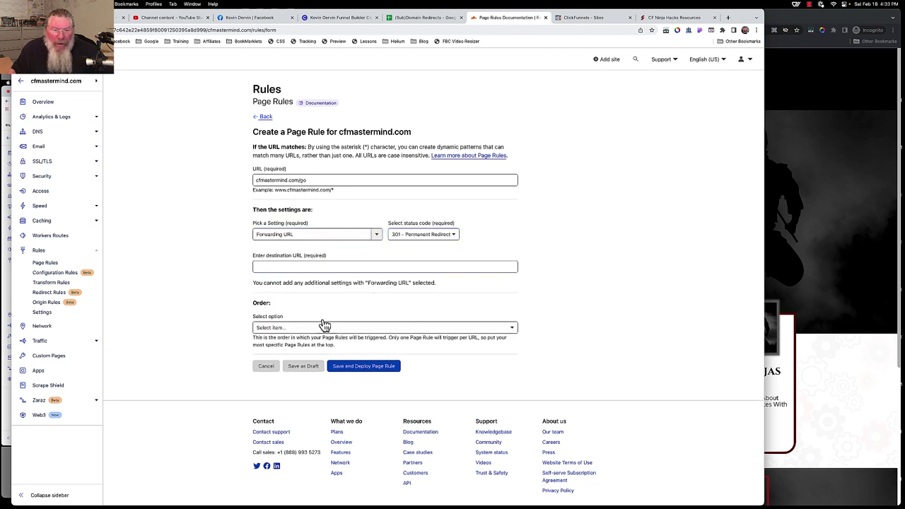
{"action": "left_click", "coordinate": [300, 266]}
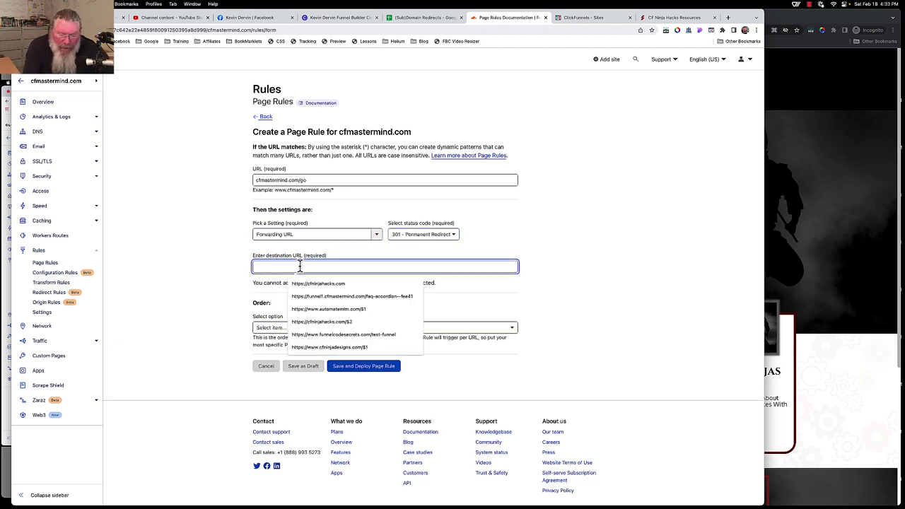
{"action": "type", "text": "cfmastermind.com/go"}
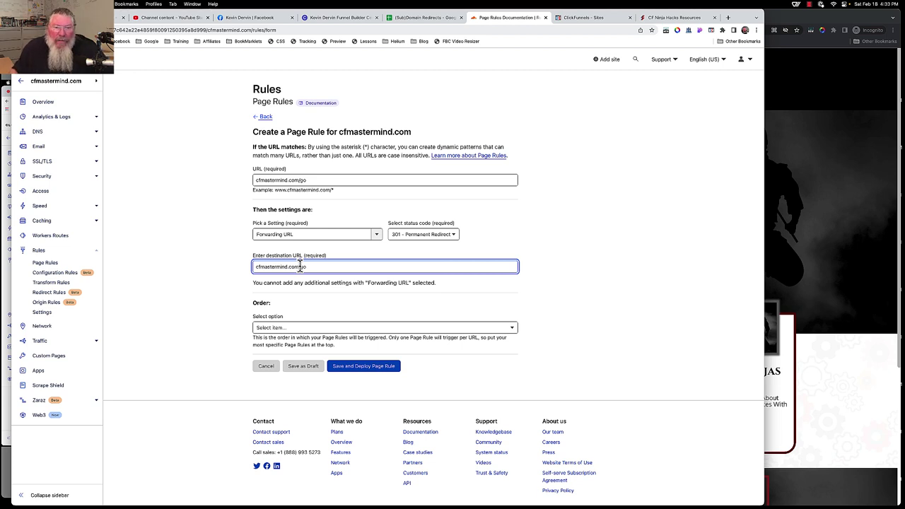
{"action": "key", "text": "super+a"}
{"action": "type", "text": "https://site.cfmastermind.com/ninja-hacks-resources"}
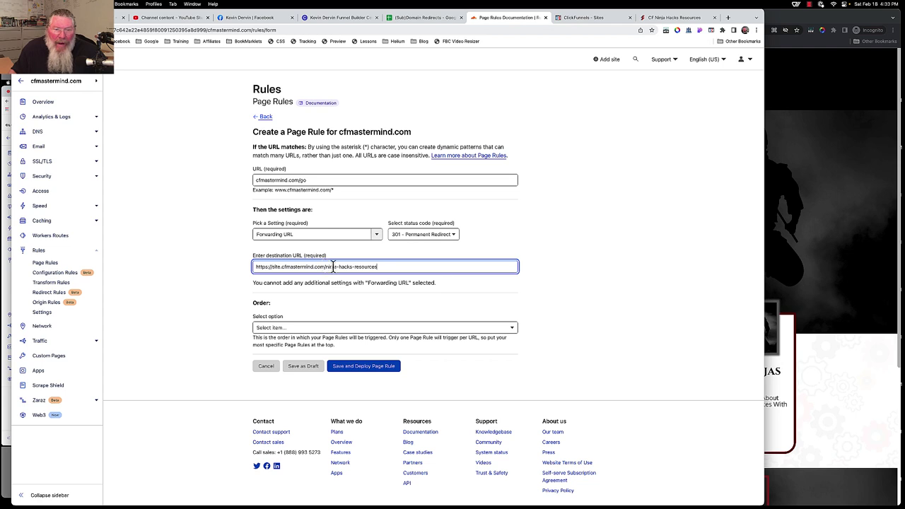
{"action": "left_click", "coordinate": [363, 366]}
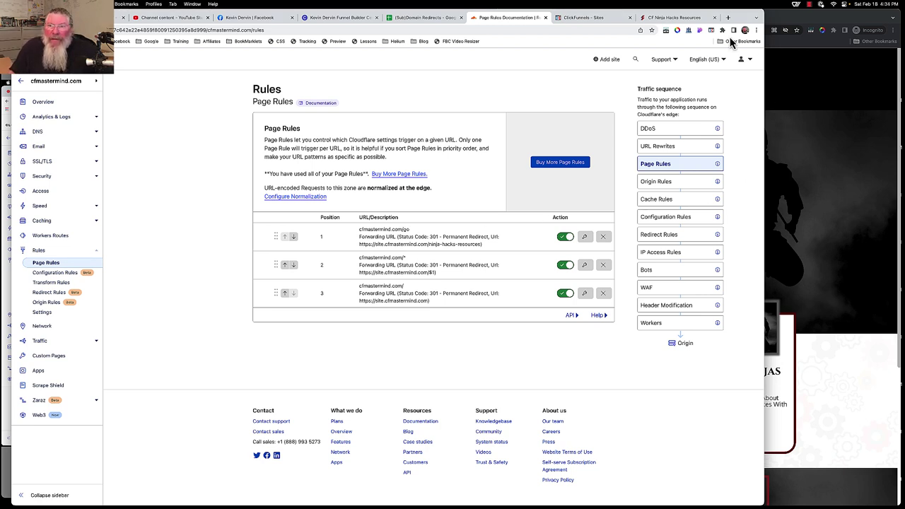
- Replace the ninja-hacks-resources path in the incognito window's address with go to test the new redirect
{"action": "left_click", "coordinate": [829, 104]}
{"action": "left_click", "coordinate": [404, 31]}
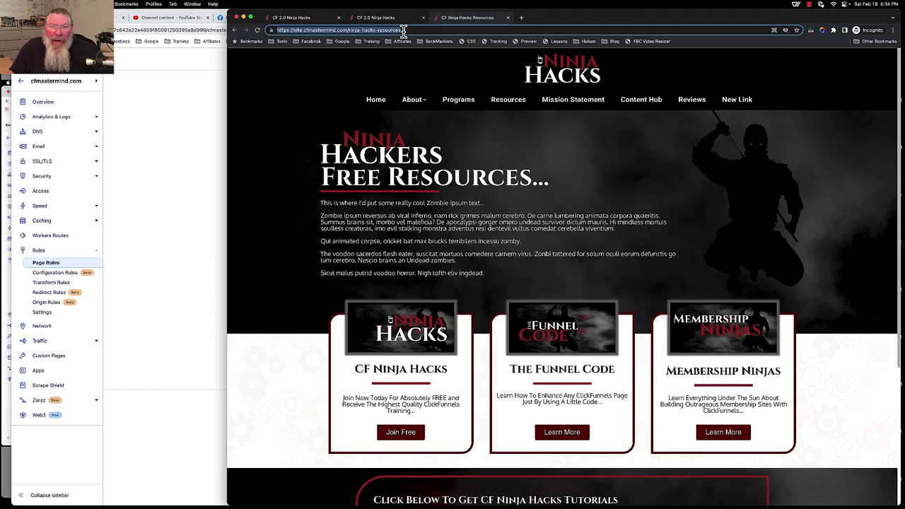
{"action": "left_click", "coordinate": [409, 31]}
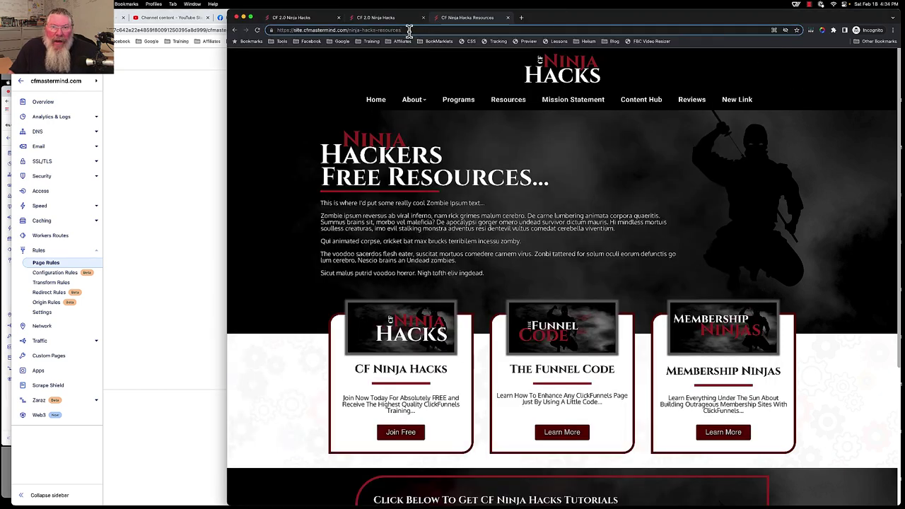
{"action": "key", "text": "BackSpace"}
{"action": "key", "text": "BackSpace"}
{"action": "key", "text": "BackSpace"}
{"action": "key", "text": "BackSpace"}
{"action": "key", "text": "BackSpace"}
{"action": "key", "text": "BackSpace"}
{"action": "key", "text": "BackSpace"}
{"action": "key", "text": "BackSpace"}
{"action": "key", "text": "BackSpace"}
{"action": "key", "text": "BackSpace"}
{"action": "key", "text": "BackSpace"}
{"action": "key", "text": "BackSpace"}
{"action": "key", "text": "BackSpace"}
{"action": "key", "text": "BackSpace"}
{"action": "key", "text": "BackSpace"}
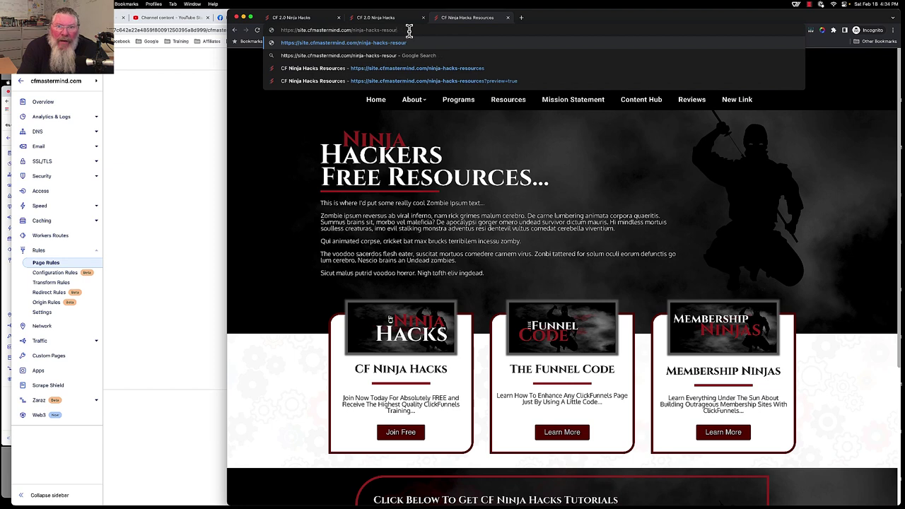
{"action": "key", "text": "BackSpace"}
{"action": "key", "text": "BackSpace"}
{"action": "key", "text": "BackSpace"}
{"action": "key", "text": "BackSpace"}
{"action": "key", "text": "BackSpace"}
{"action": "key", "text": "BackSpace"}
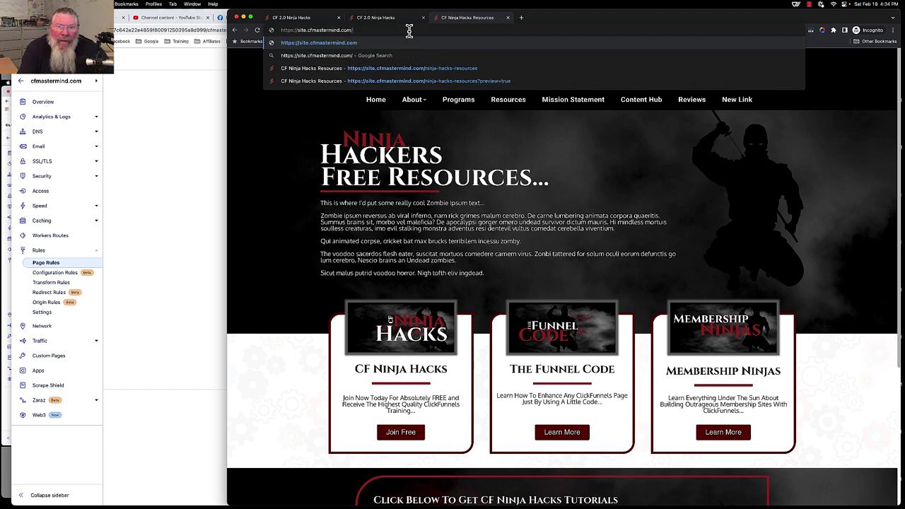
{"action": "type", "text": "go"}
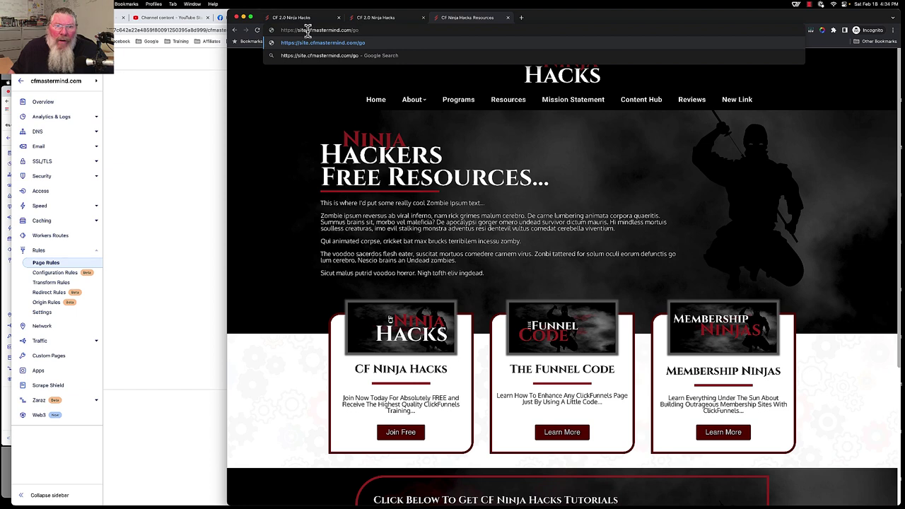
- Change the address to cfmastermind.com/go by removing the site subdomain, and load it to test the redirect
{"action": "key", "text": "Home"}
{"action": "key", "text": "Delete"}
{"action": "key", "text": "Delete"}
{"action": "key", "text": "Delete"}
{"action": "key", "text": "Delete"}
{"action": "key", "text": "Delete"}
{"action": "key", "text": "Delete"}
{"action": "key", "text": "Delete"}
{"action": "key", "text": "Delete"}
{"action": "key", "text": "Delete"}
{"action": "key", "text": "Delete"}
{"action": "key", "text": "Delete"}
{"action": "key", "text": "Delete"}
{"action": "key", "text": "Delete"}
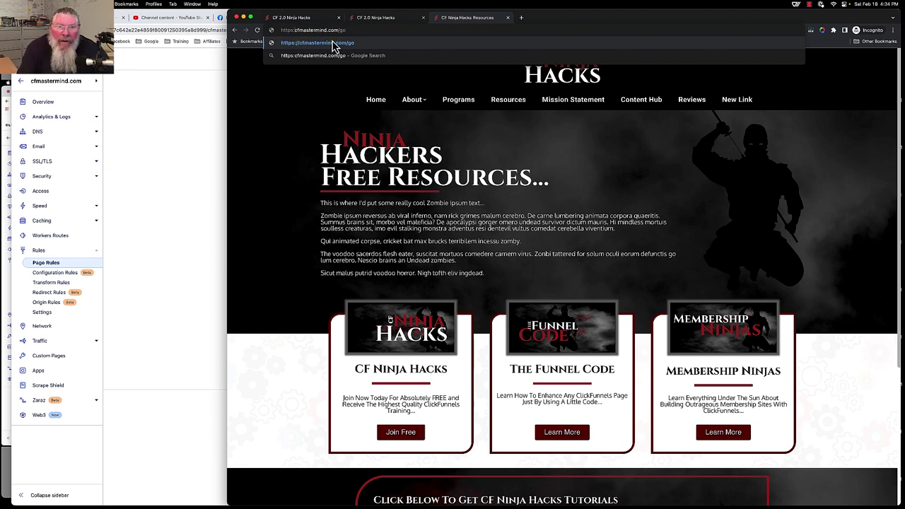
{"action": "key", "text": "Return"}
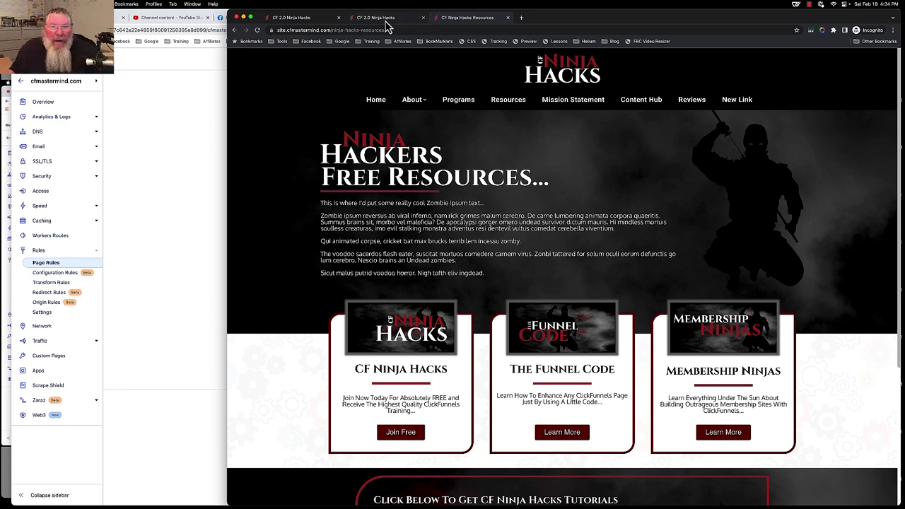
- Close the incognito window and load cfmastermind.com/go in a fresh incognito window to retest the redirect
{"action": "key", "text": "super+shift+w"}
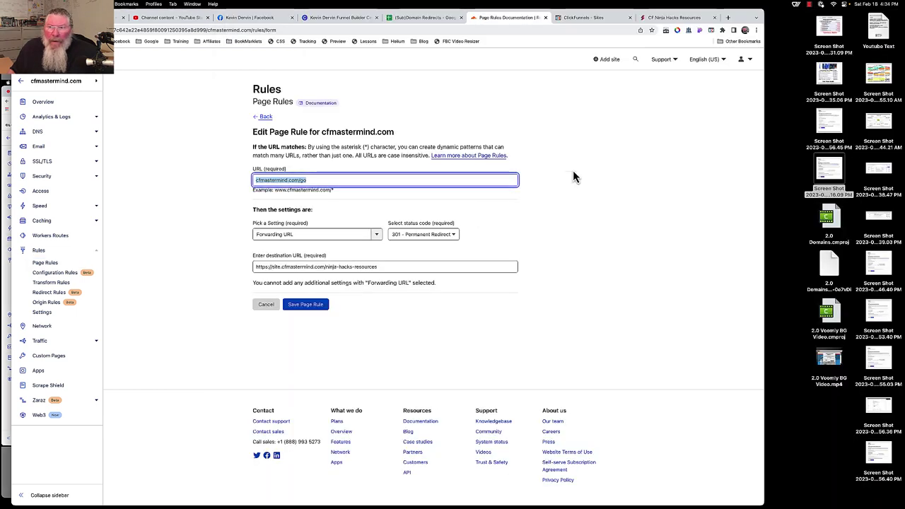
{"action": "left_click", "coordinate": [756, 29]}
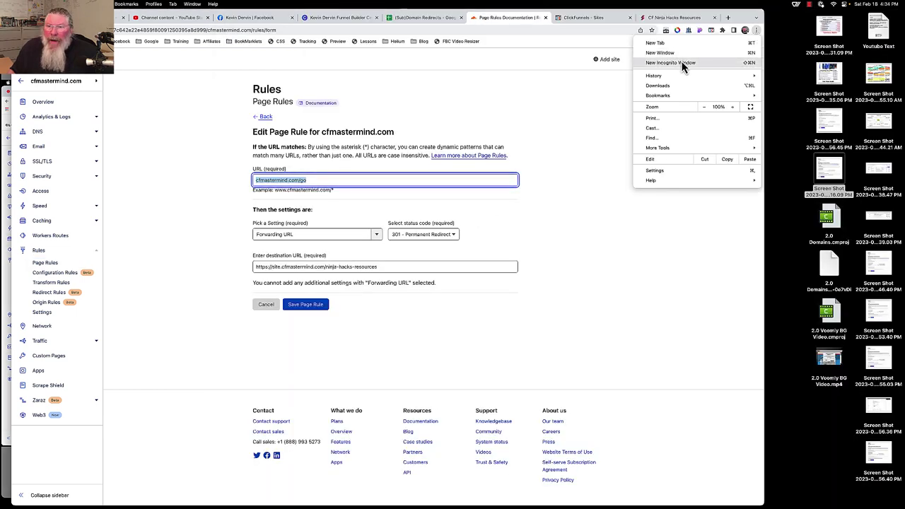
{"action": "left_click", "coordinate": [682, 62]}
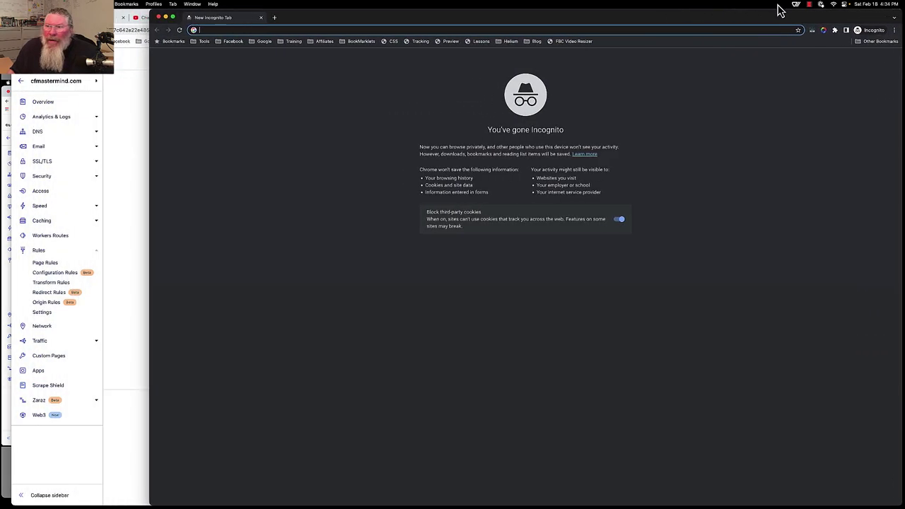
{"action": "right_click", "coordinate": [542, 30]}
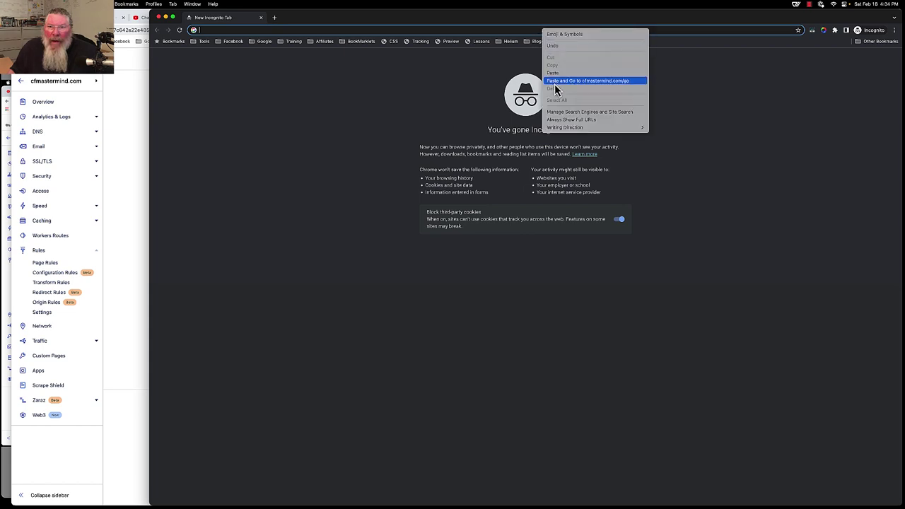
{"action": "left_click", "coordinate": [557, 82]}
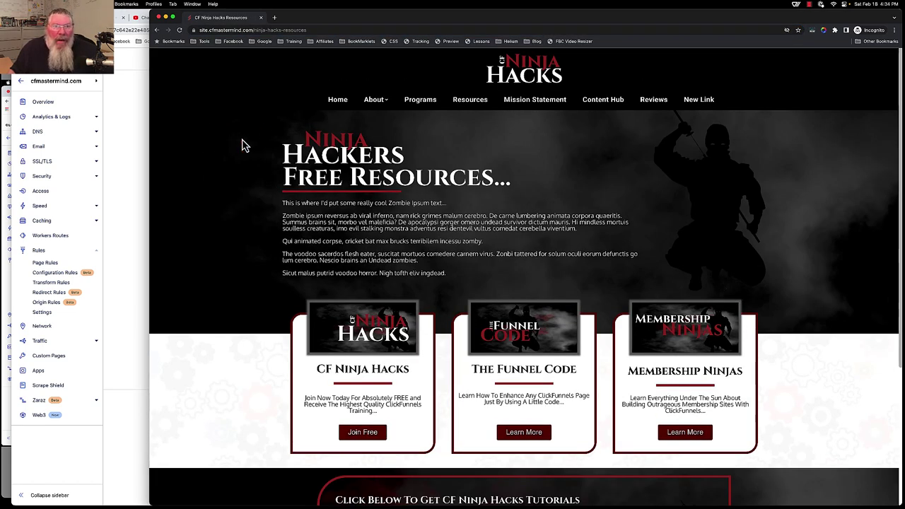
- Review the cfmastermind.com/go row in the domain redirects spreadsheet
{"action": "left_click", "coordinate": [132, 192]}
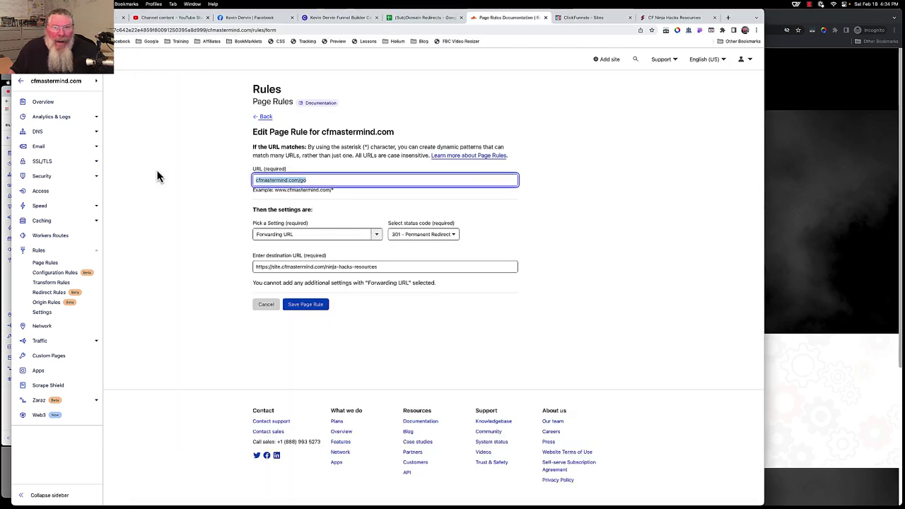
{"action": "left_click", "coordinate": [409, 20]}
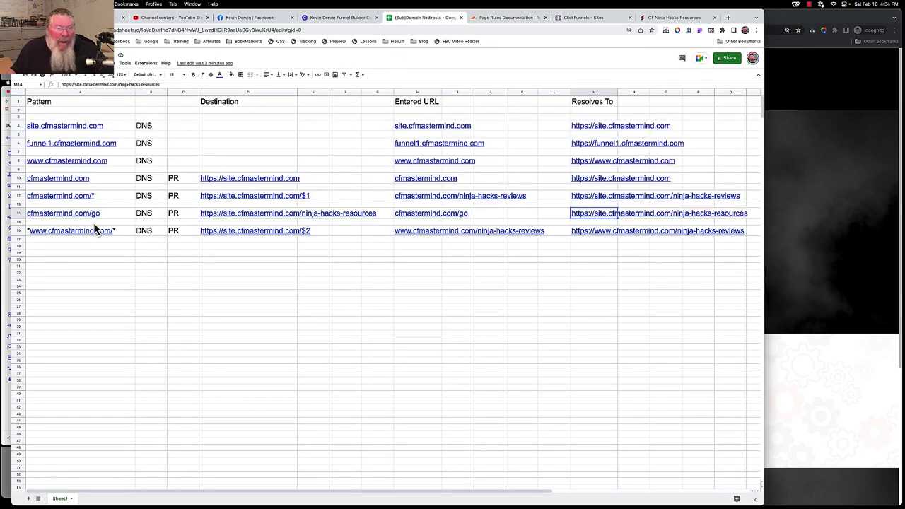
{"action": "mouse_move", "coordinate": [107, 215]}
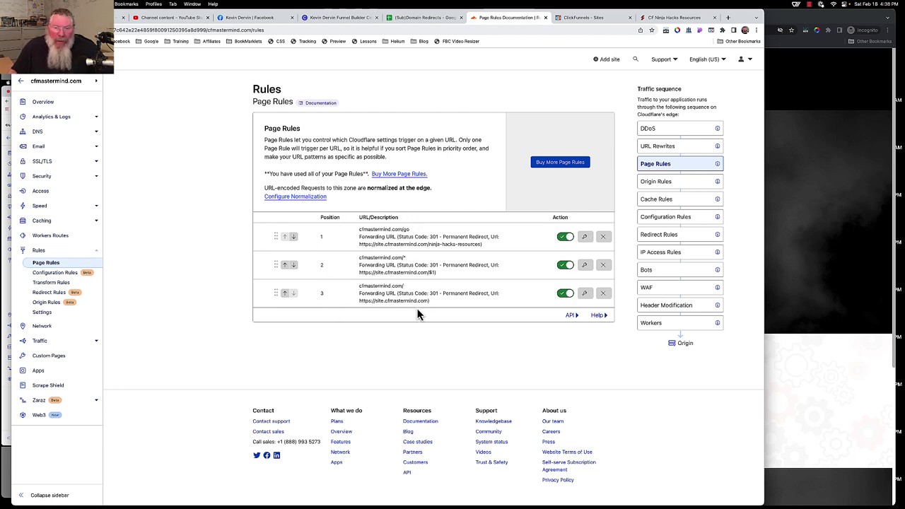
- Disable the cfmastermind.com/ page rule, move the cfmastermind.com/* rule to first position, and return to the incognito window
{"action": "left_click", "coordinate": [565, 295]}
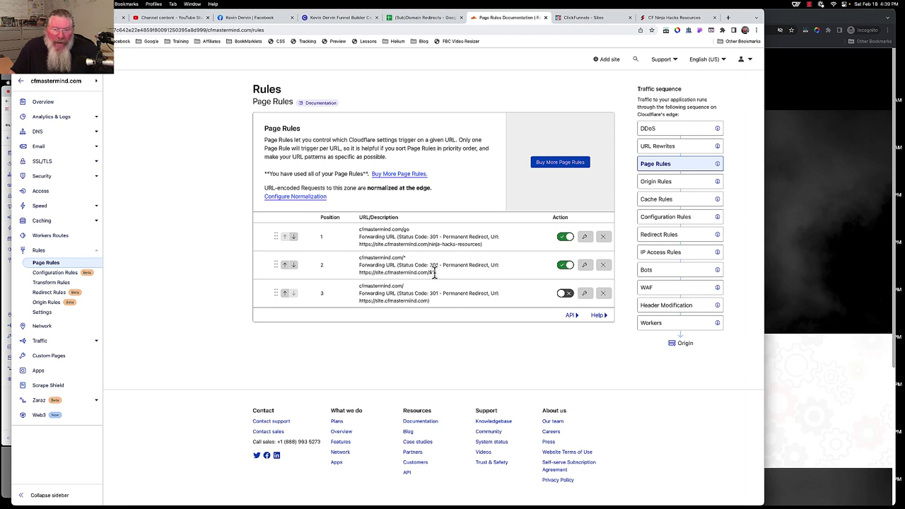
{"action": "left_click", "coordinate": [285, 265]}
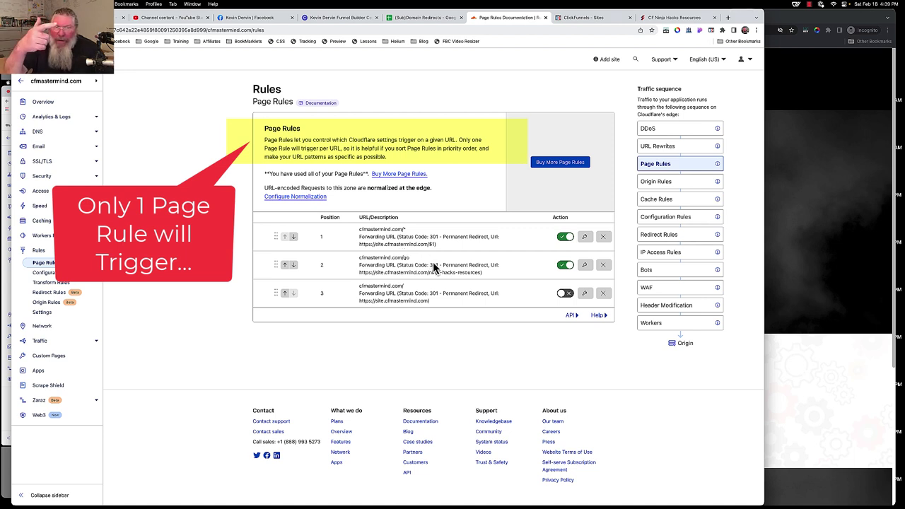
{"action": "key", "text": "super+grave"}
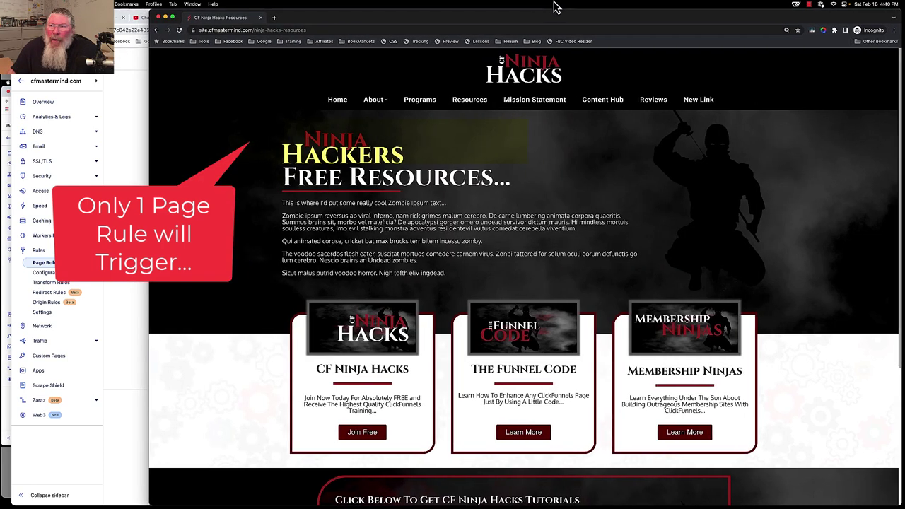
{"action": "left_click", "coordinate": [127, 150]}
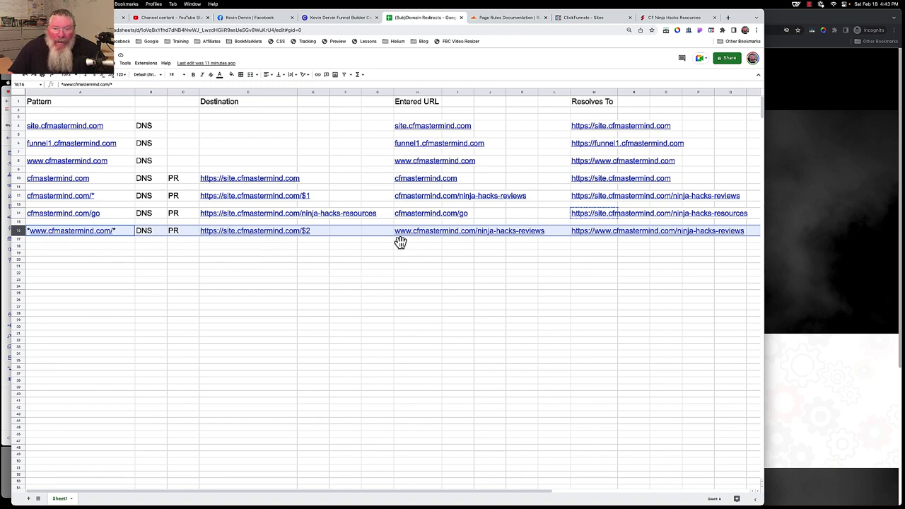
{"action": "mouse_move", "coordinate": [420, 236]}
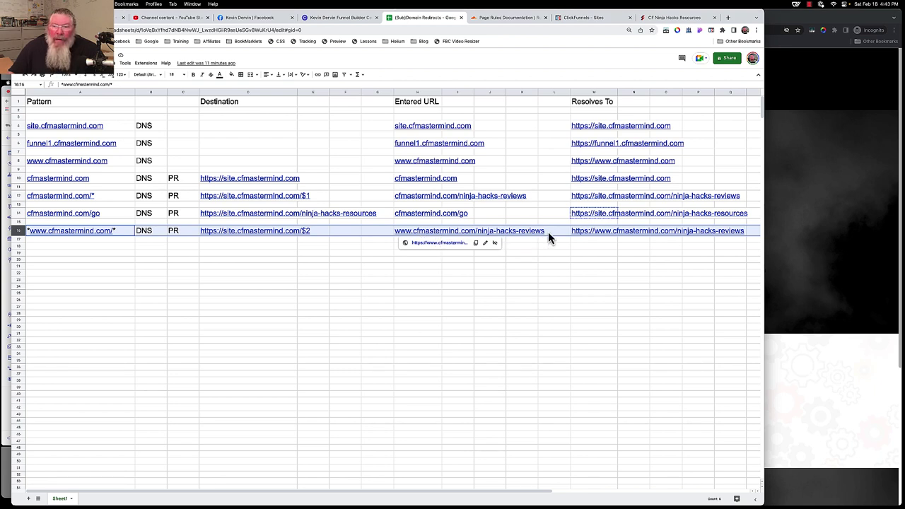
{"action": "mouse_move", "coordinate": [654, 238]}
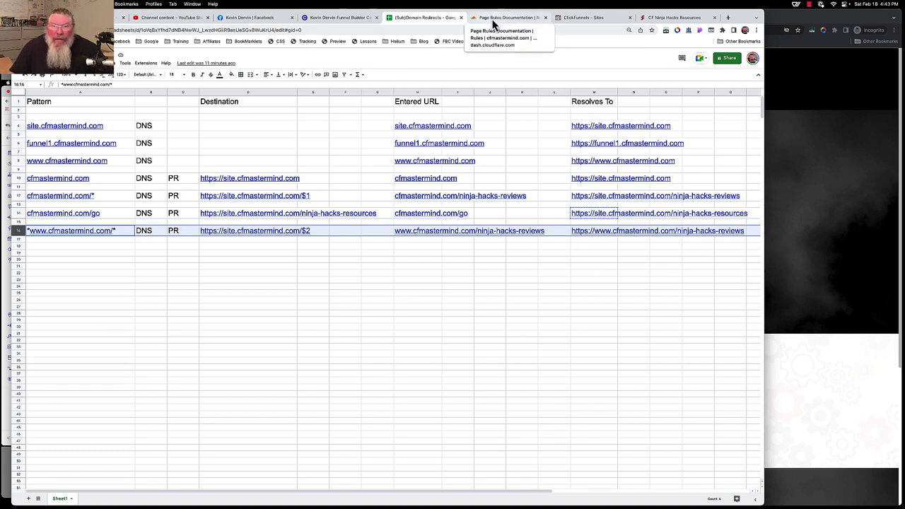
{"action": "triple_click", "coordinate": [85, 84]}
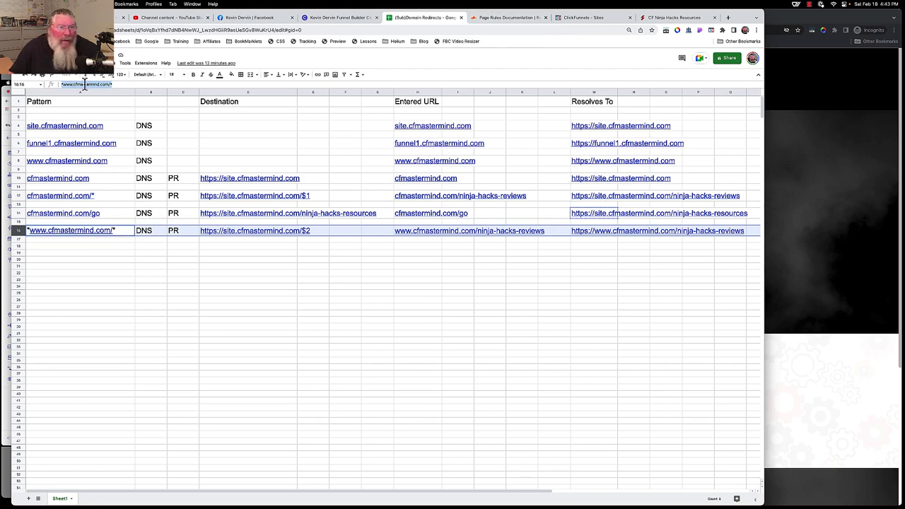
{"action": "right_click", "coordinate": [84, 86]}
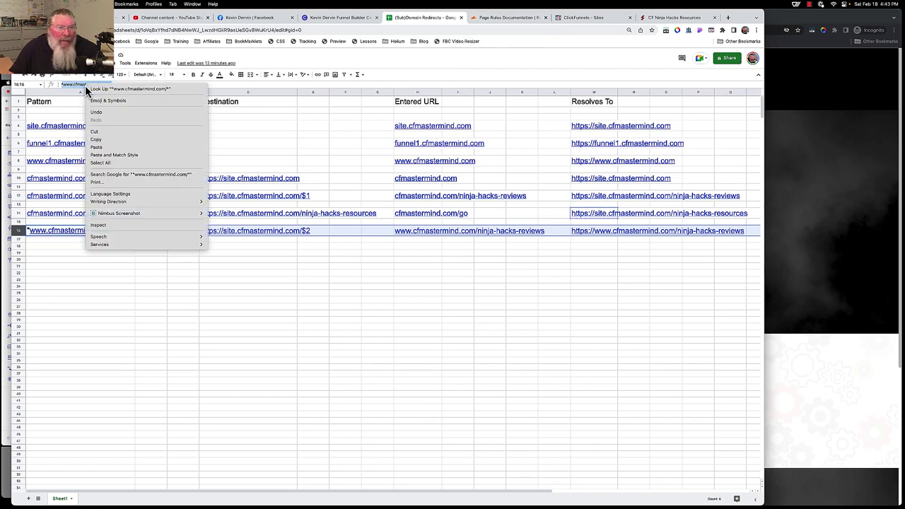
{"action": "left_click", "coordinate": [117, 131]}
- In Cloudflare's page rules, disable the cfmastermind.com/go and cfmastermind.com/* rules and enable the cfmastermind.com/ rule
{"action": "left_click", "coordinate": [484, 19]}
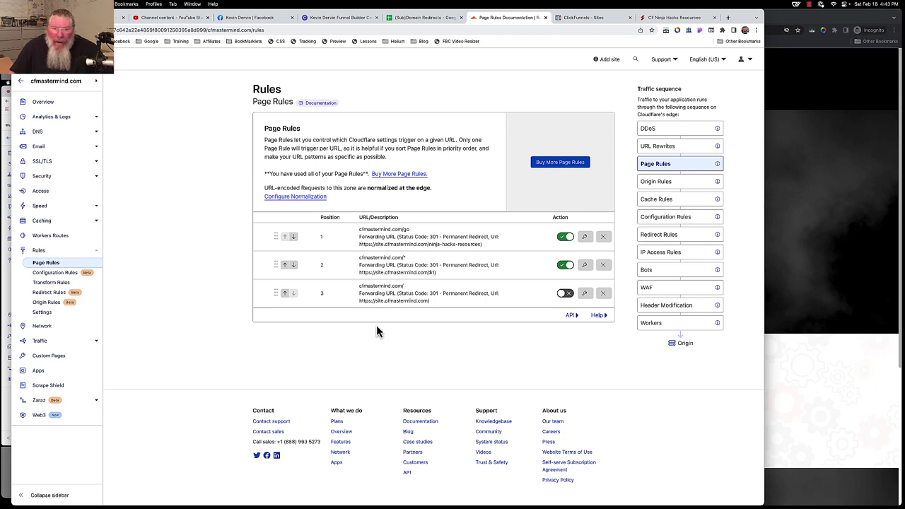
{"action": "left_click", "coordinate": [563, 261]}
{"action": "left_click", "coordinate": [565, 239]}
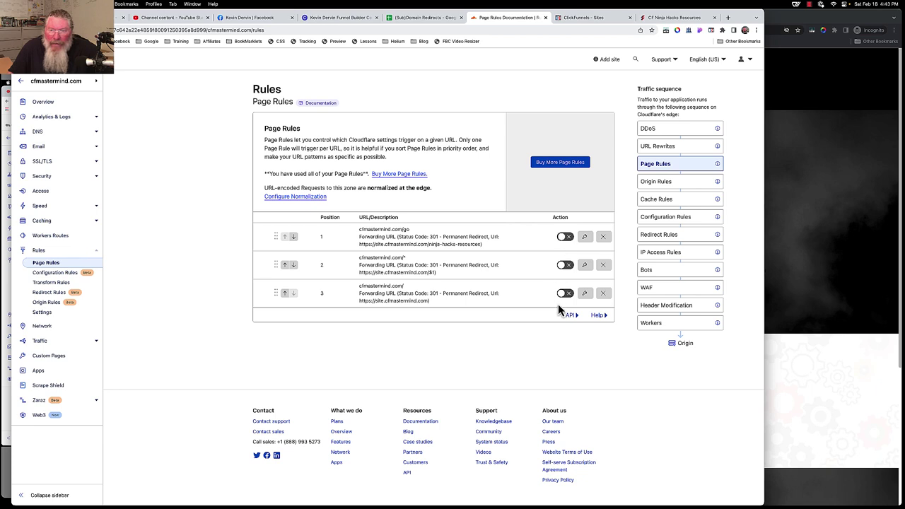
{"action": "left_click", "coordinate": [565, 294]}
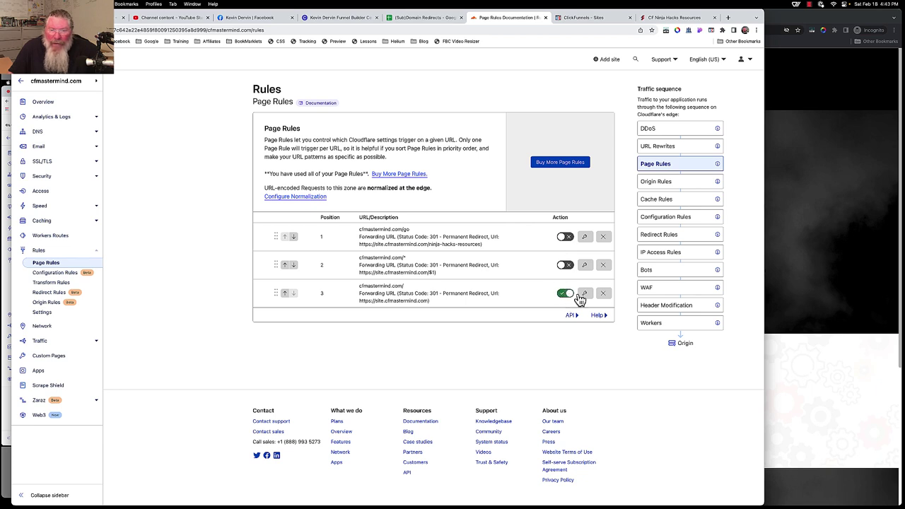
{"action": "left_click", "coordinate": [584, 294]}
{"action": "left_click", "coordinate": [314, 180]}
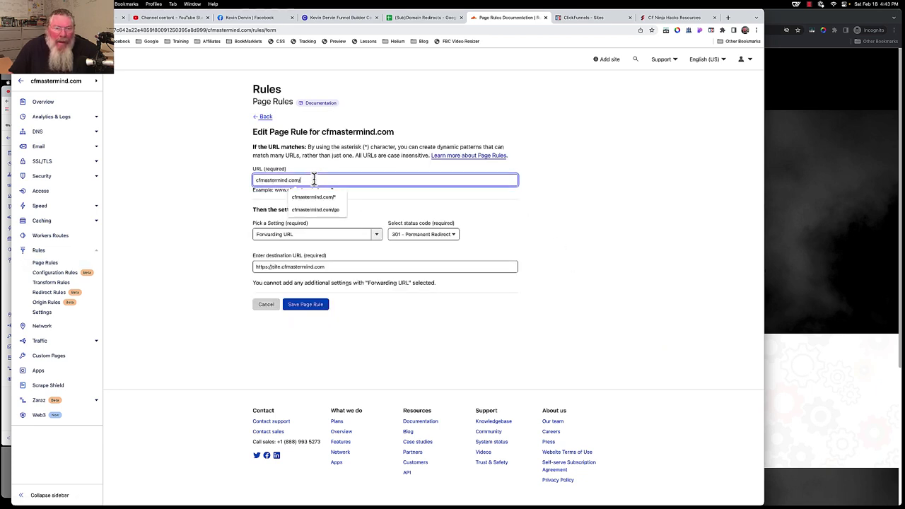
{"action": "key", "text": "super+a"}
{"action": "key", "text": "super+v"}
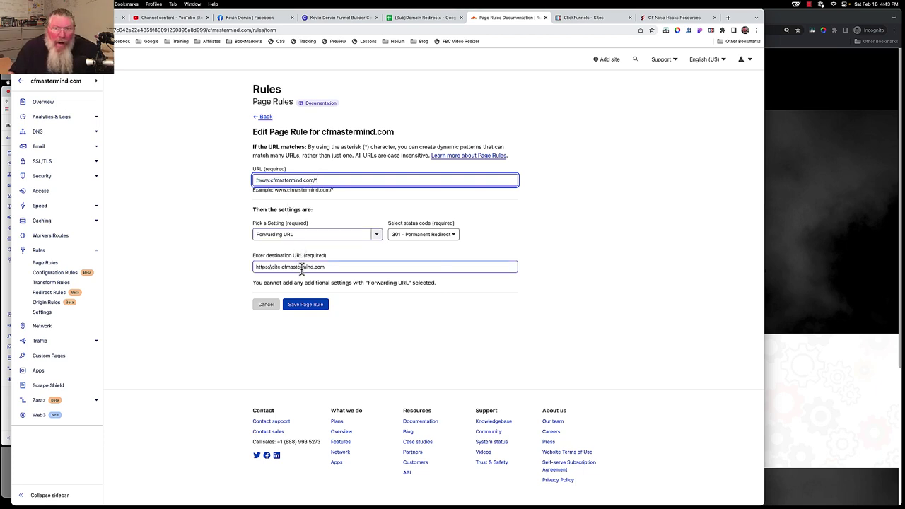
{"action": "left_click", "coordinate": [421, 23]}
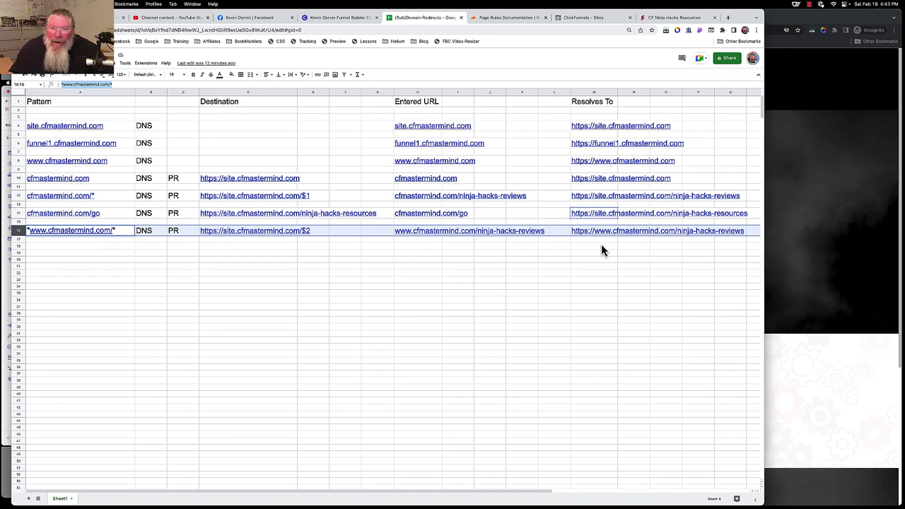
{"action": "left_click", "coordinate": [240, 232]}
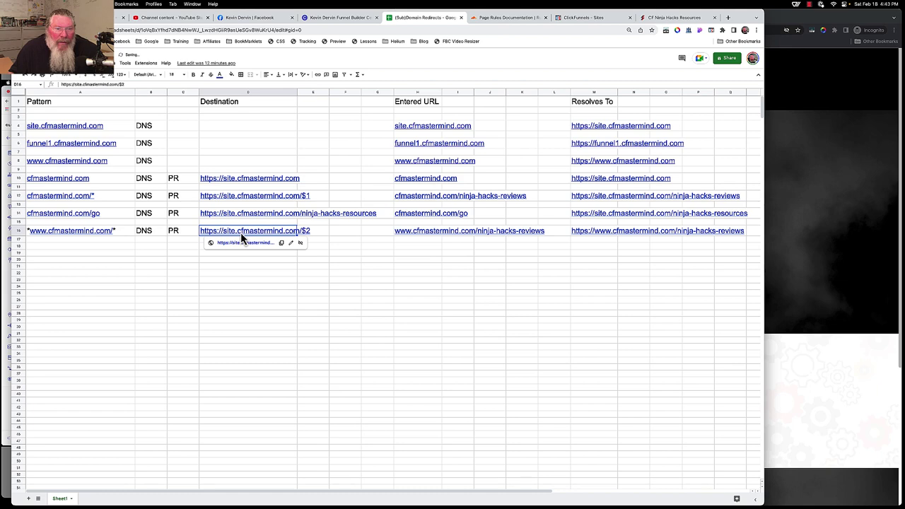
{"action": "triple_click", "coordinate": [104, 84]}
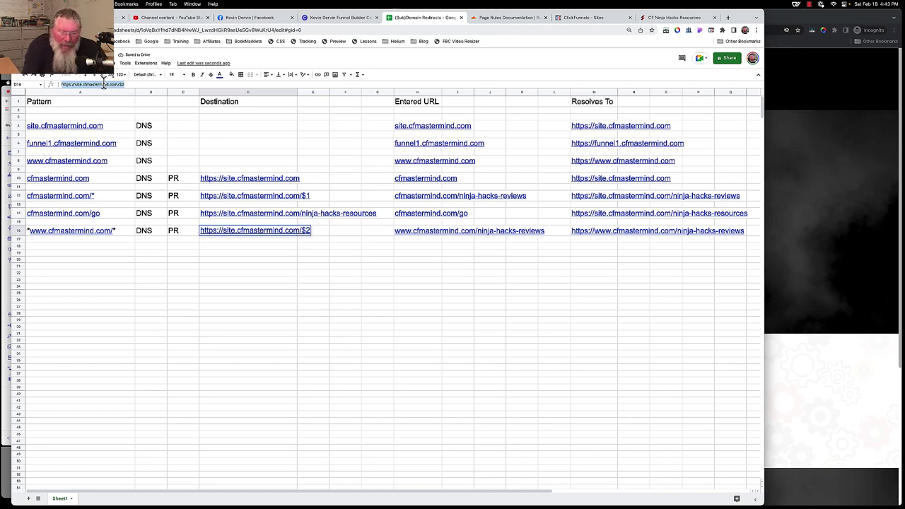
{"action": "left_click", "coordinate": [497, 18]}
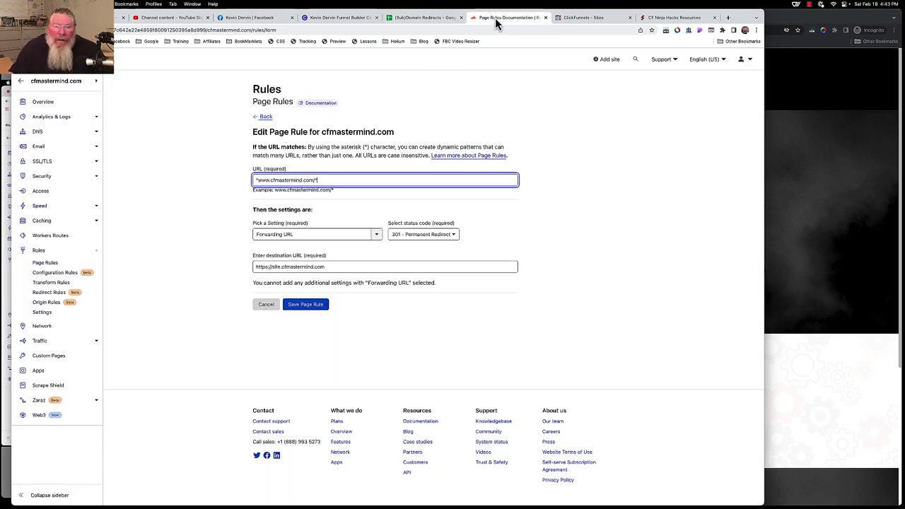
{"action": "triple_click", "coordinate": [320, 266]}
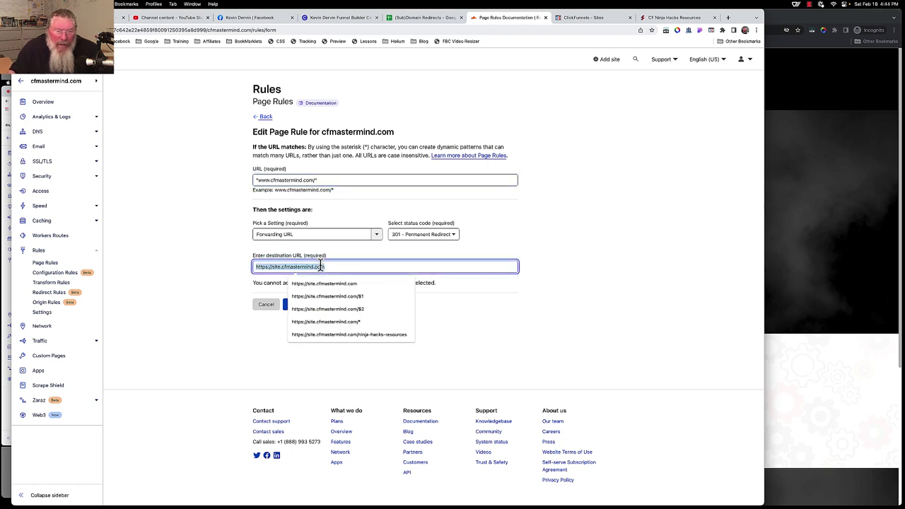
{"action": "key", "text": "ctrl+v"}
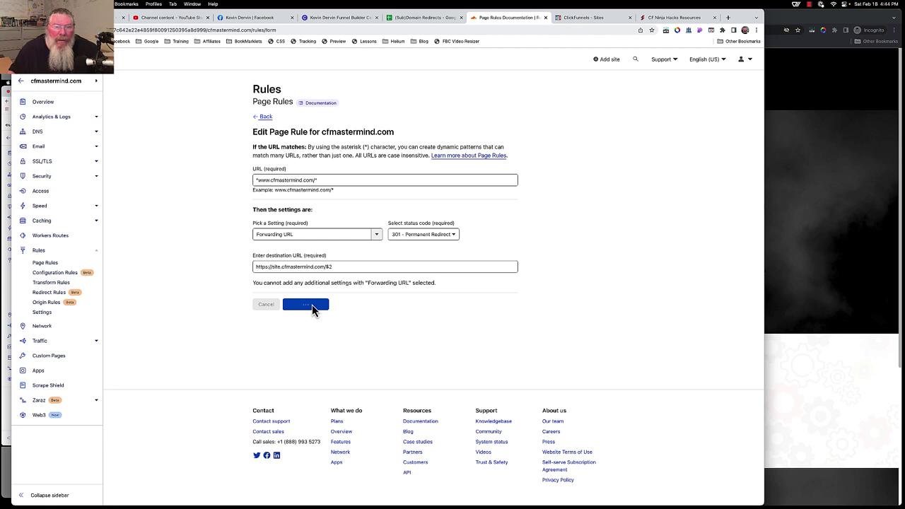
{"action": "left_click", "coordinate": [420, 19]}
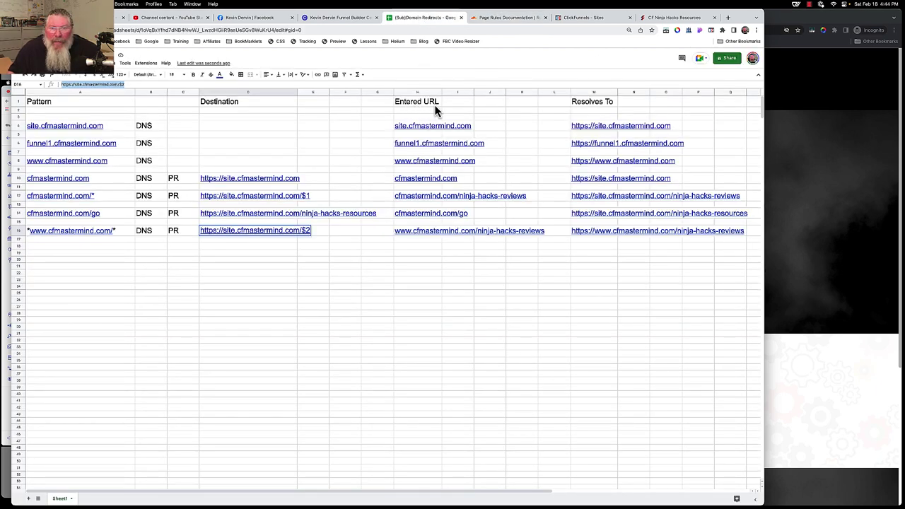
{"action": "left_click", "coordinate": [422, 232]}
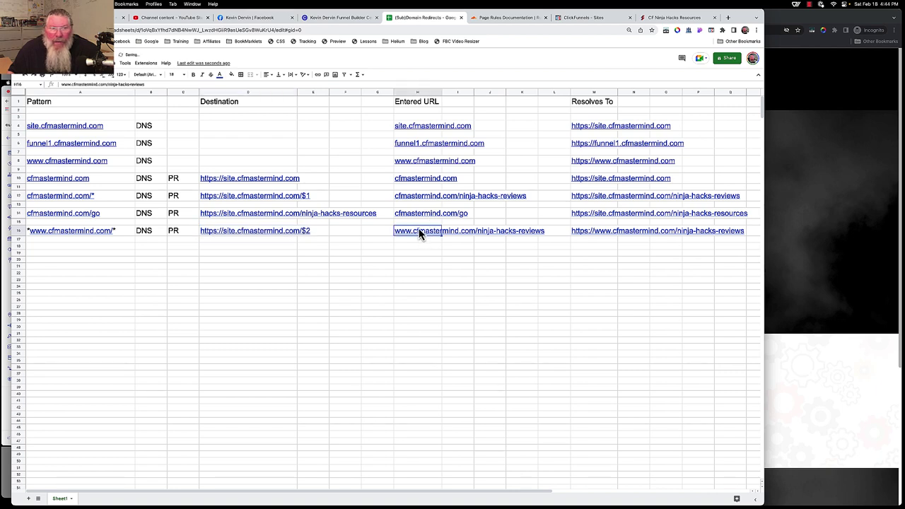
{"action": "triple_click", "coordinate": [117, 84]}
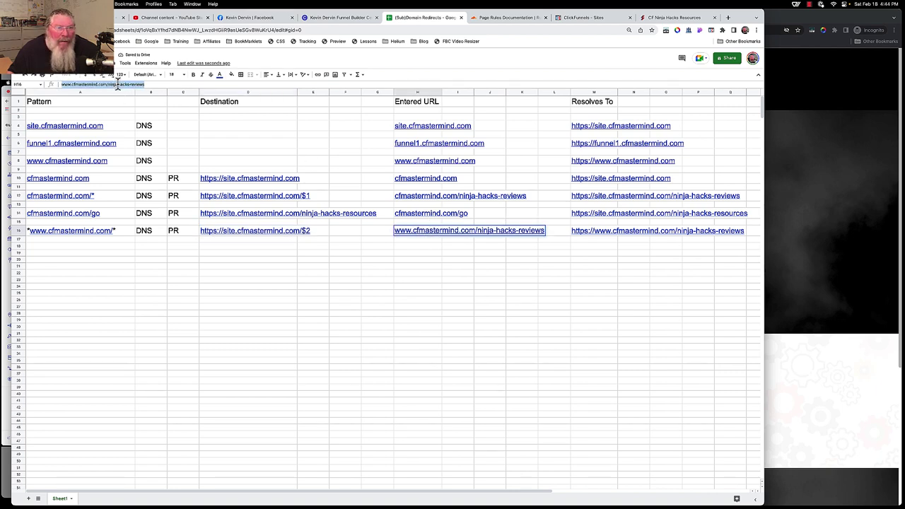
{"action": "right_click", "coordinate": [118, 84]}
{"action": "left_click", "coordinate": [133, 145]}
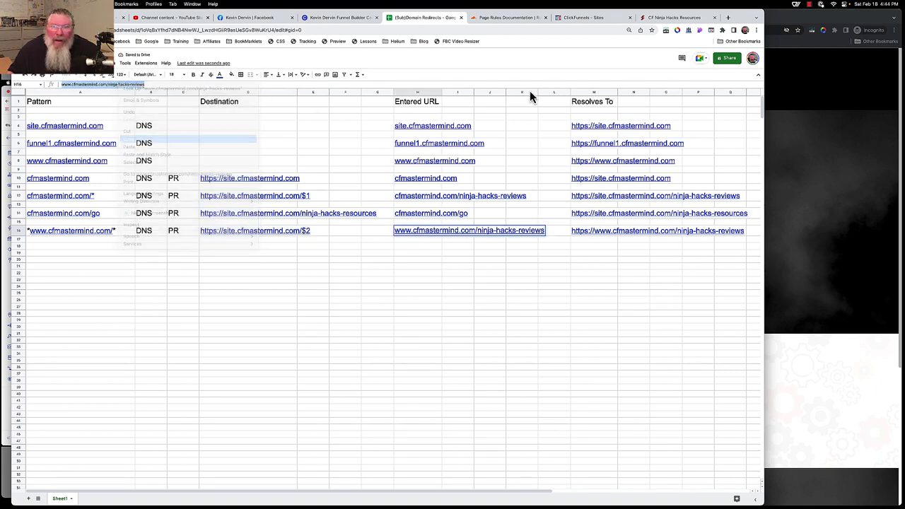
{"action": "left_click", "coordinate": [844, 132]}
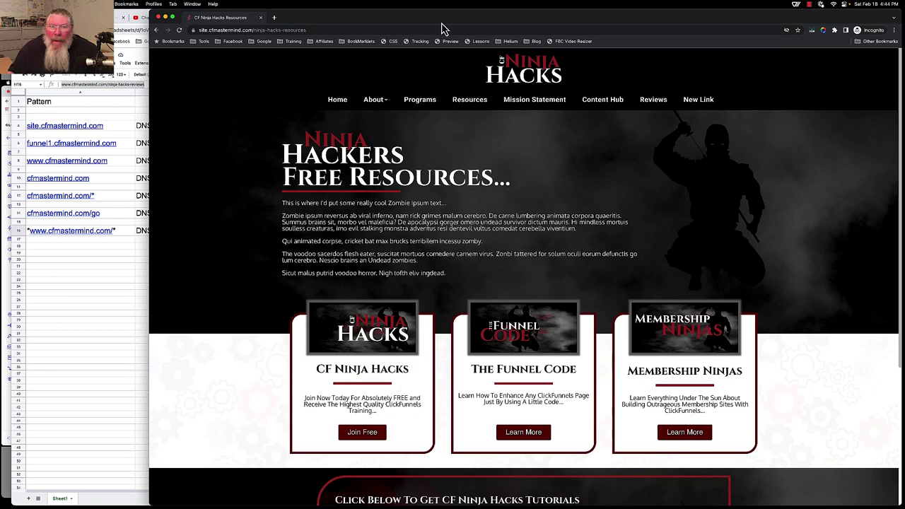
{"action": "left_click", "coordinate": [274, 20]}
{"action": "right_click", "coordinate": [282, 32]}
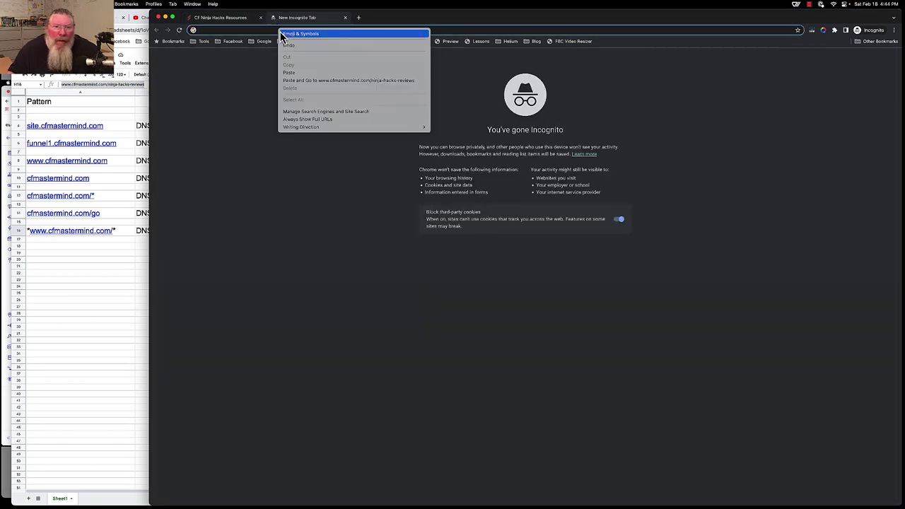
{"action": "left_click", "coordinate": [302, 81]}
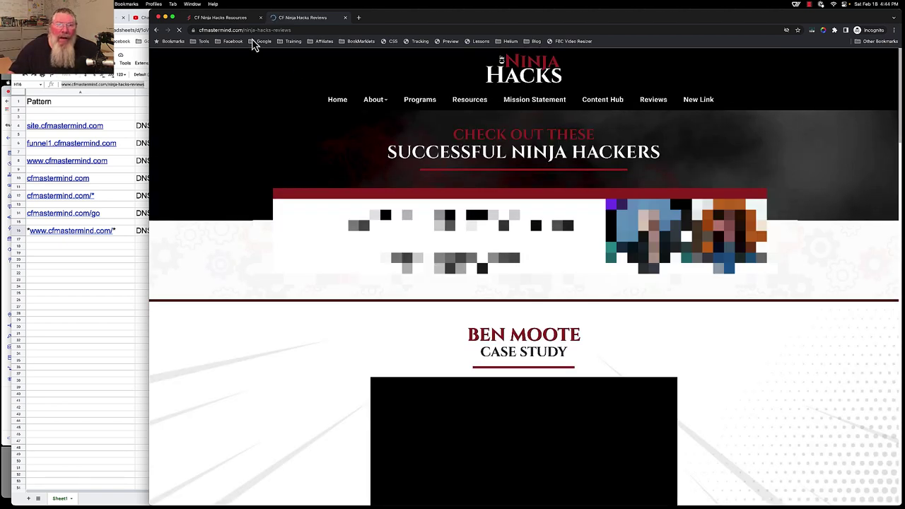
{"action": "double_click", "coordinate": [259, 30]}
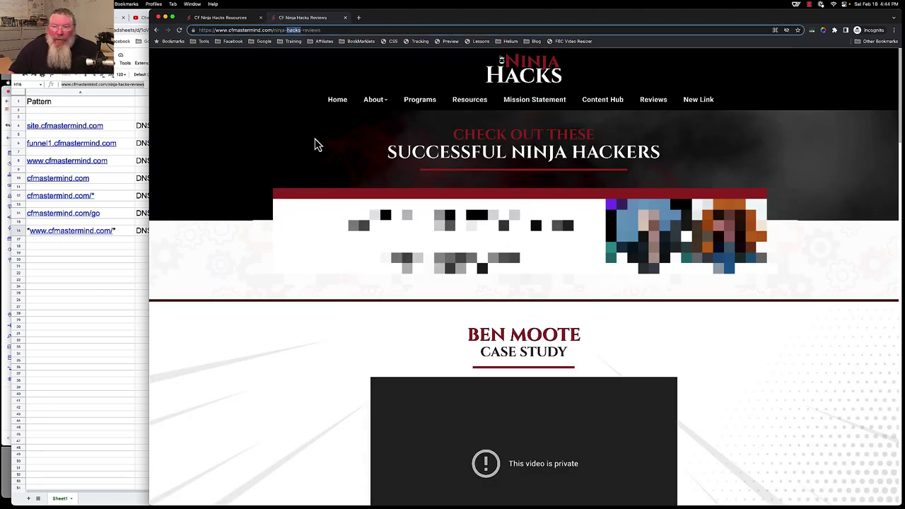
{"action": "left_click", "coordinate": [115, 329]}
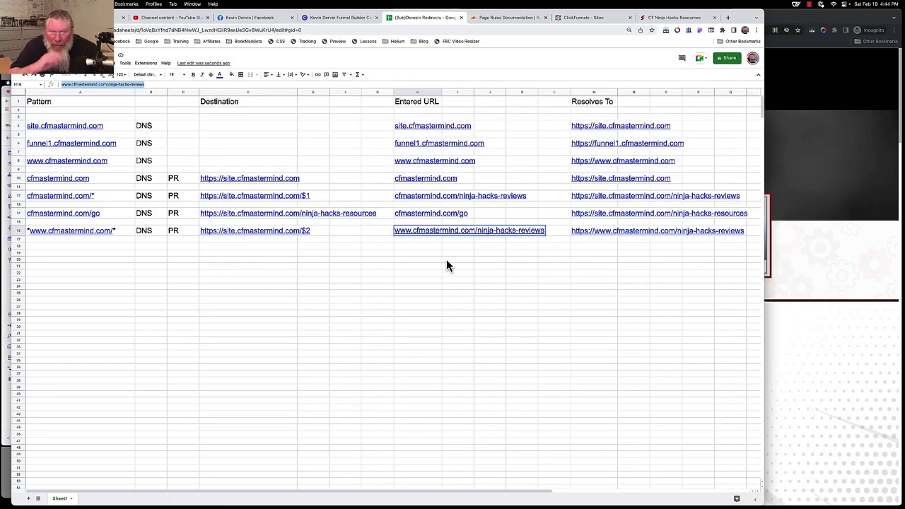
{"action": "left_click", "coordinate": [510, 19]}
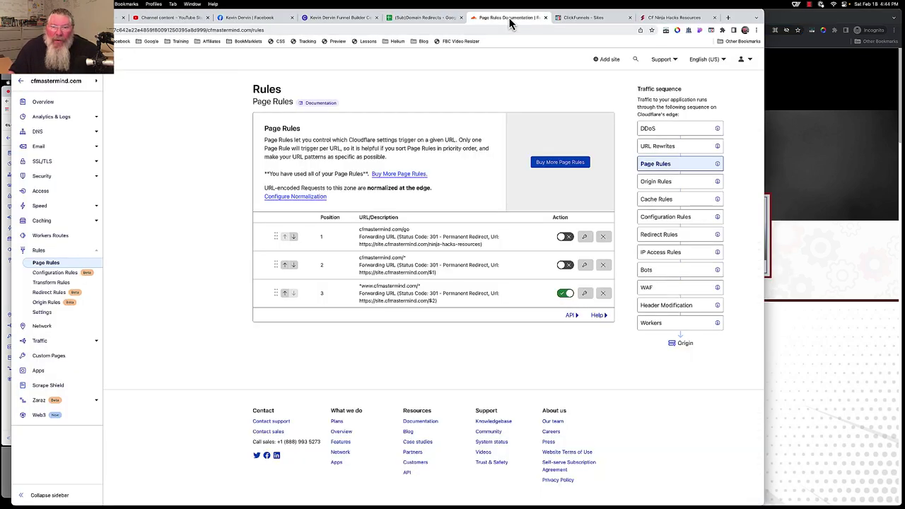
{"action": "left_click", "coordinate": [585, 292]}
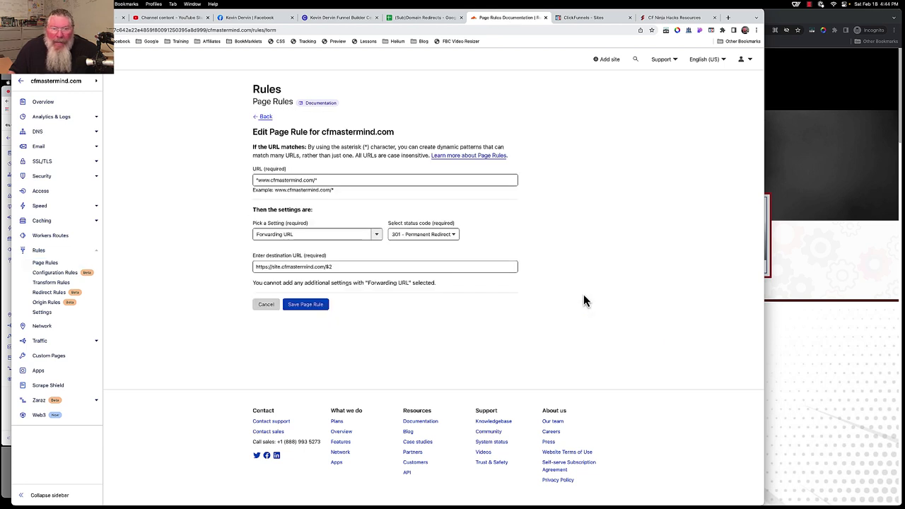
{"action": "left_click", "coordinate": [258, 180]}
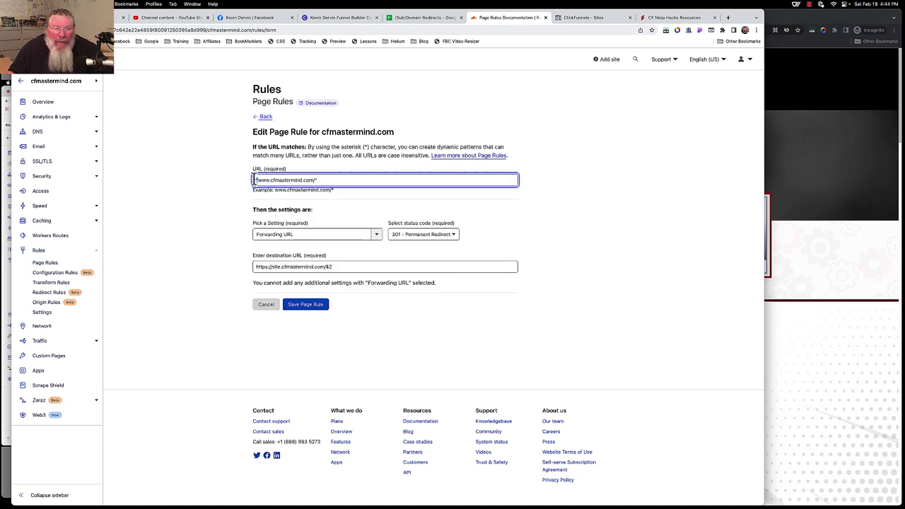
{"action": "type", "text": "*"}
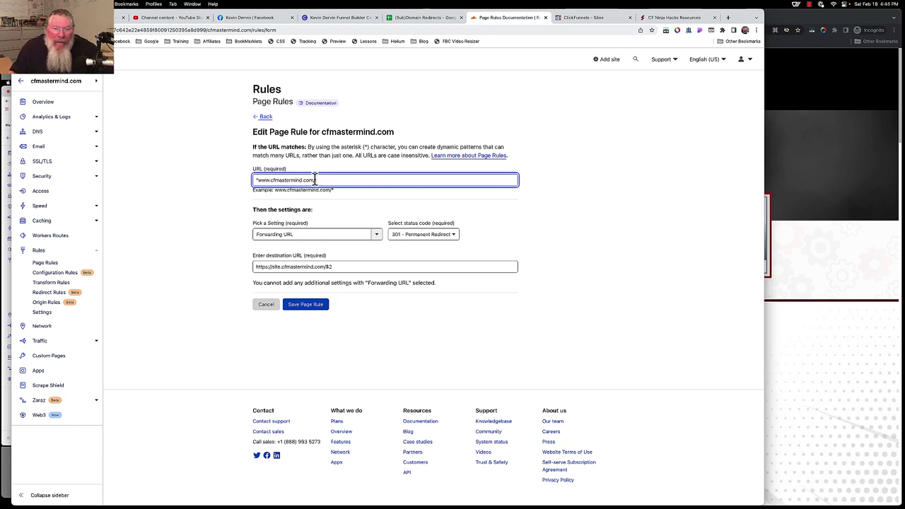
{"action": "left_click_drag", "start_coordinate": [318, 180], "coordinate": [345, 182]}
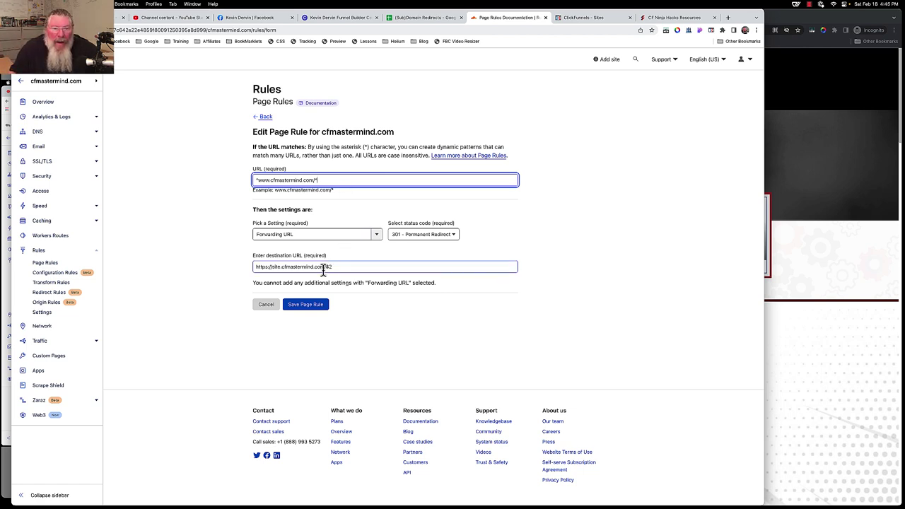
{"action": "left_click_drag", "start_coordinate": [326, 267], "coordinate": [333, 267]}
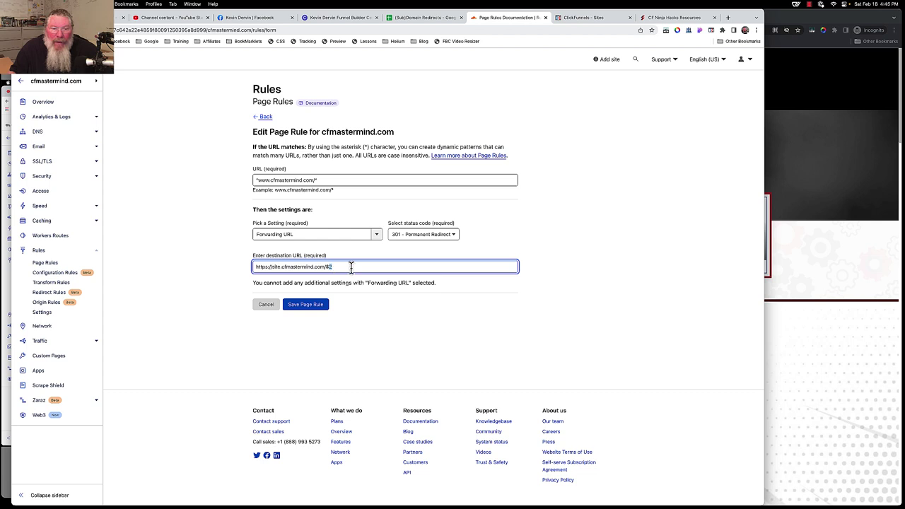
{"action": "left_click", "coordinate": [348, 297]}
{"action": "left_click", "coordinate": [324, 179]}
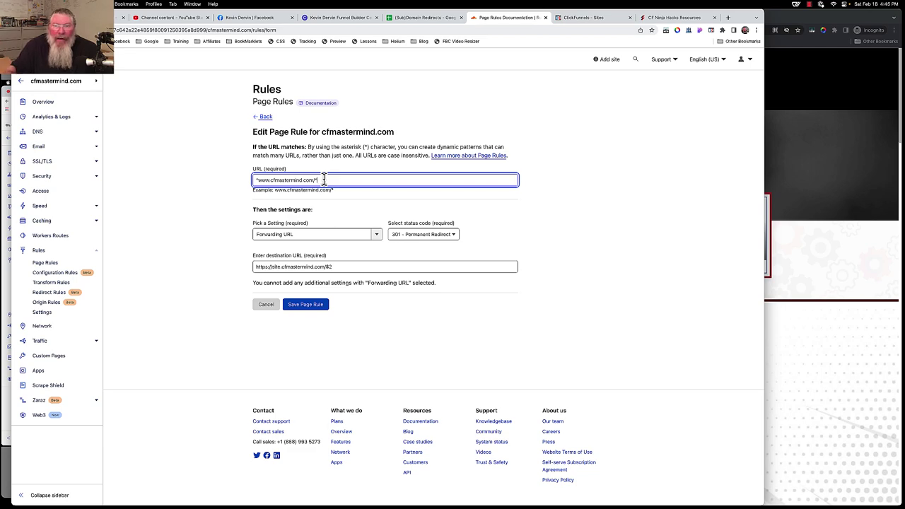
- In the incognito window, change the address path to ninja-hacks-resources, load it and inspect the full resolved URL
{"action": "left_click", "coordinate": [428, 18]}
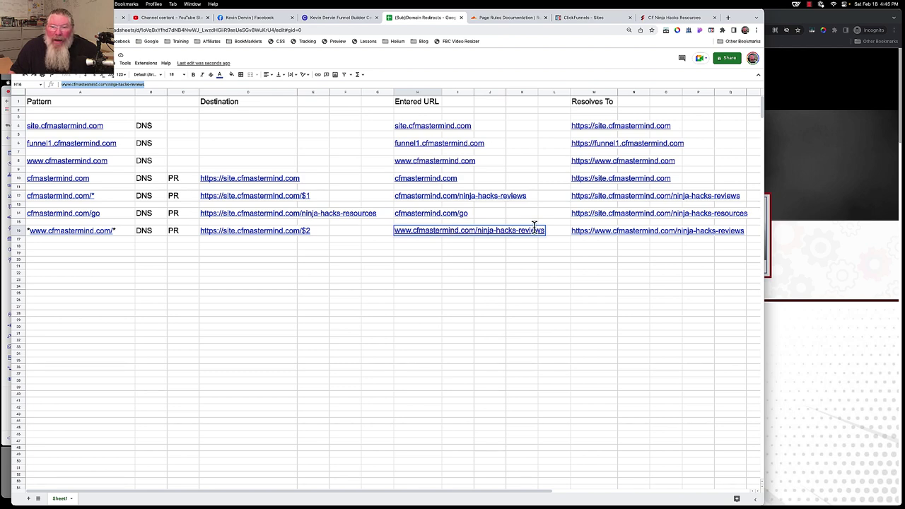
{"action": "left_click", "coordinate": [831, 106]}
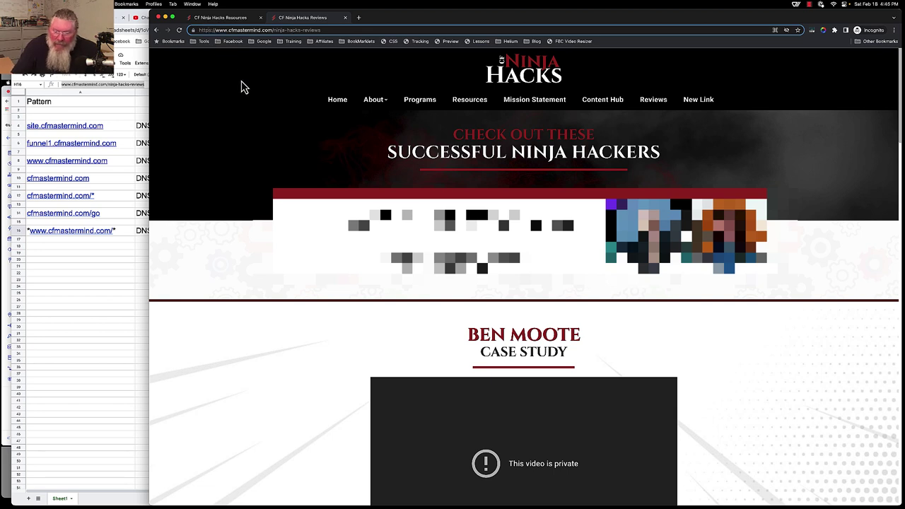
{"action": "key", "text": "BackSpace"}
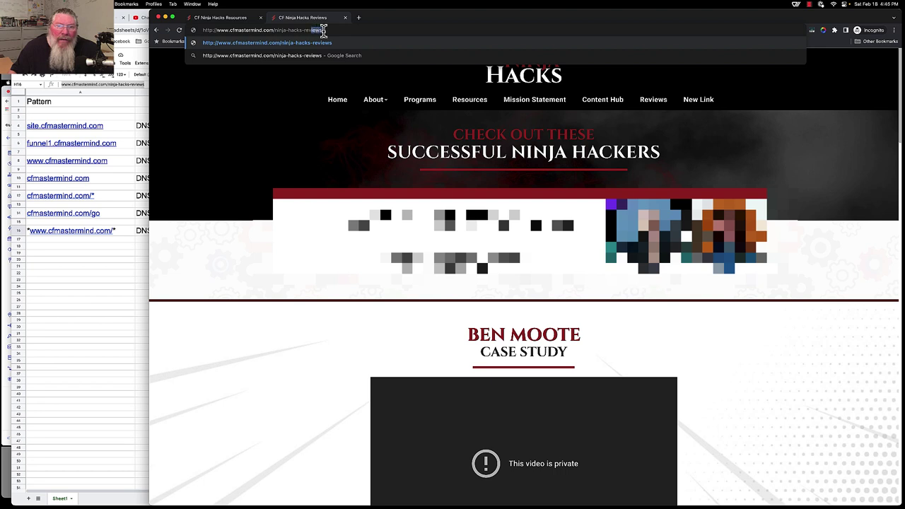
{"action": "key", "text": "BackSpace"}
{"action": "key", "text": "BackSpace"}
{"action": "key", "text": "BackSpace"}
{"action": "key", "text": "BackSpace"}
{"action": "key", "text": "BackSpace"}
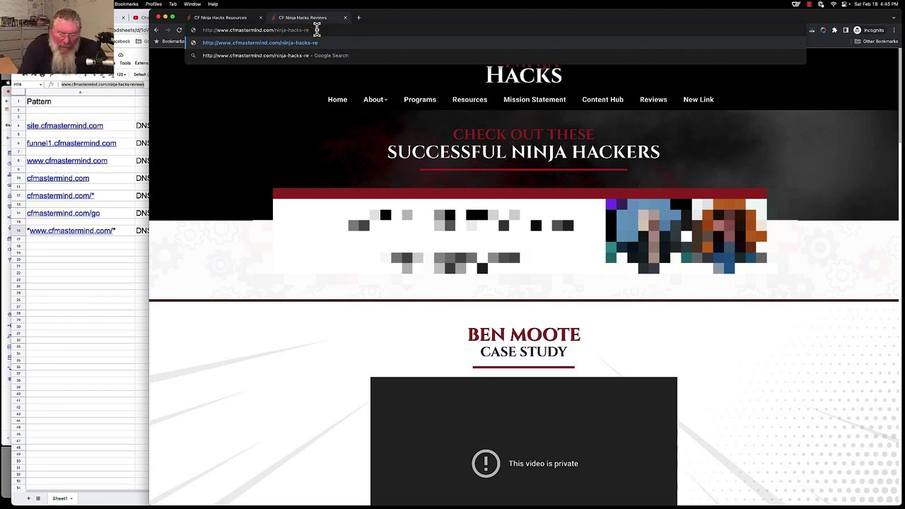
{"action": "type", "text": "sou"}
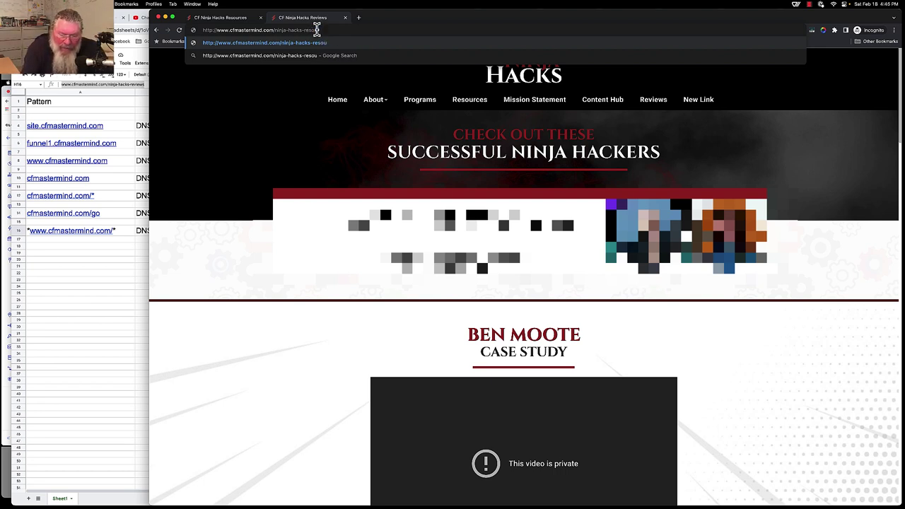
{"action": "type", "text": "rces"}
{"action": "key", "text": "Return"}
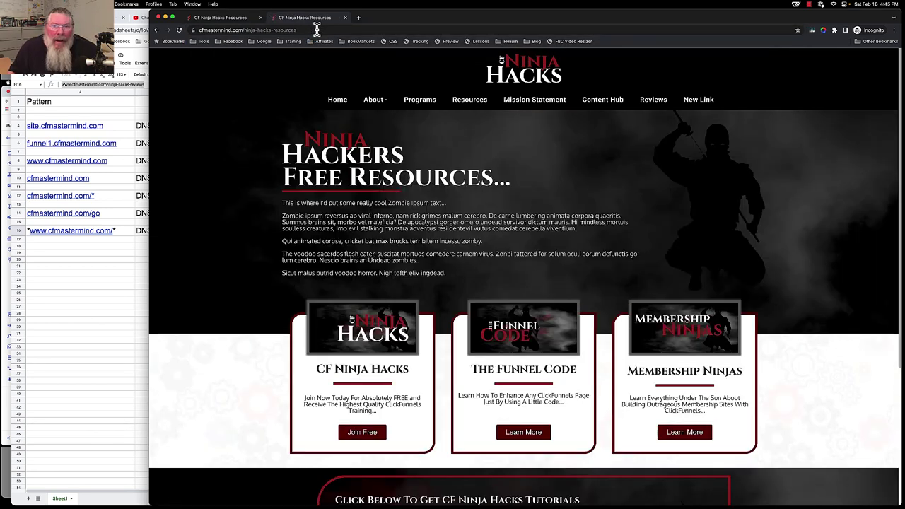
{"action": "left_click", "coordinate": [309, 30]}
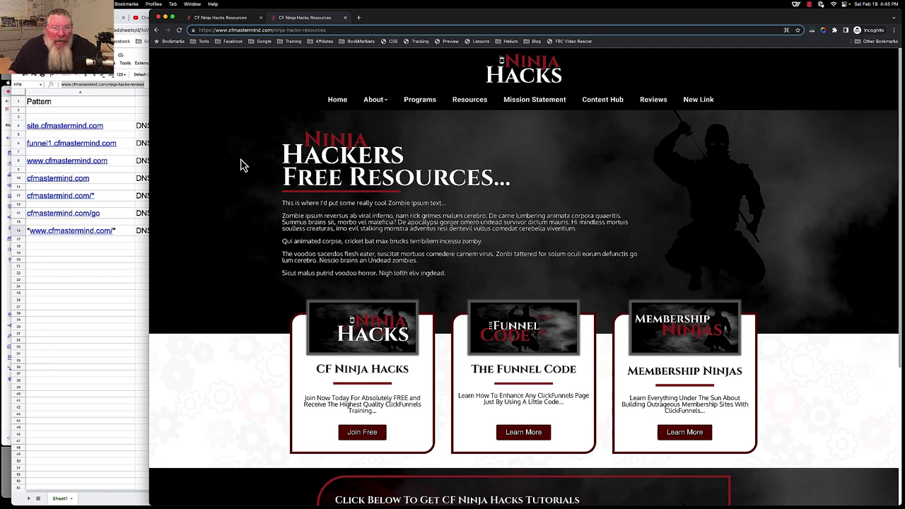
{"action": "left_click", "coordinate": [141, 273]}
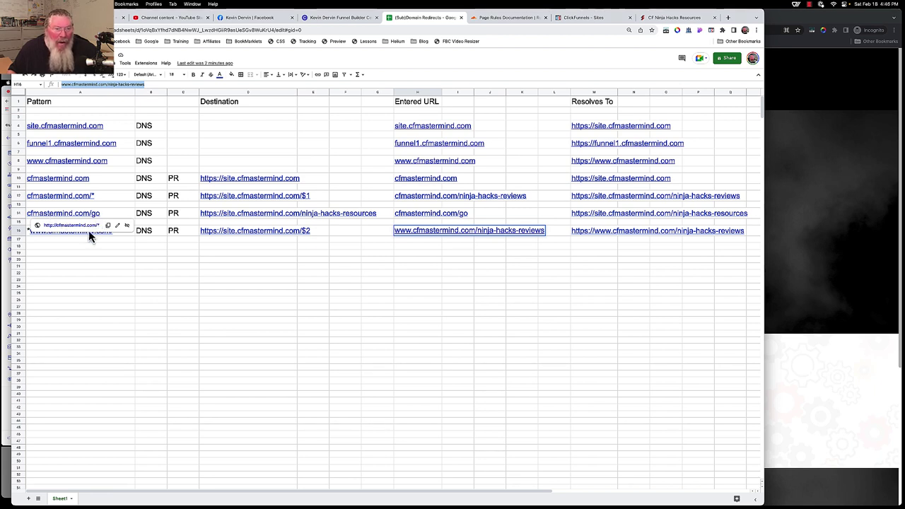
{"action": "left_click", "coordinate": [809, 4]}
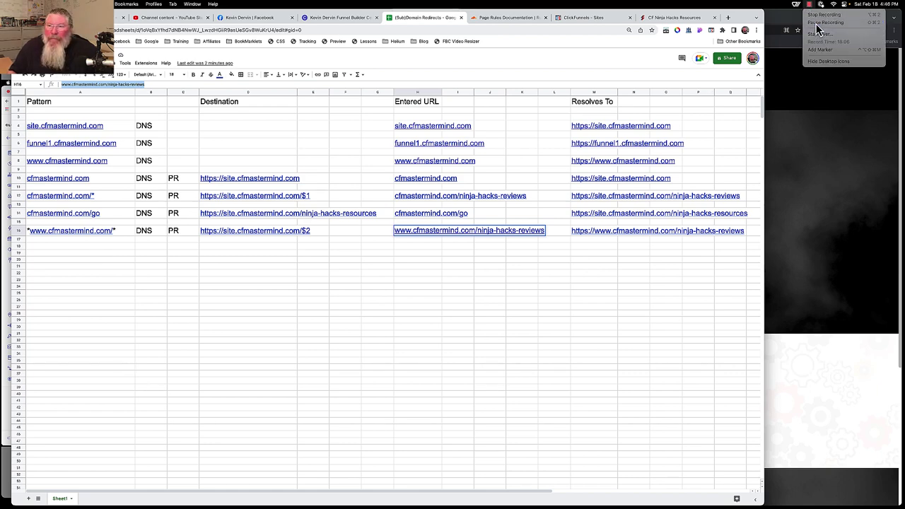
{"action": "left_click", "coordinate": [821, 22]}
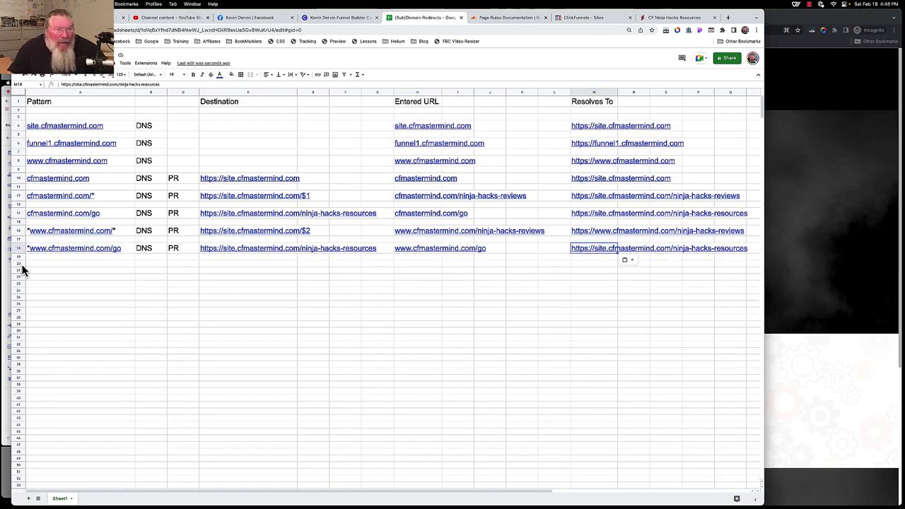
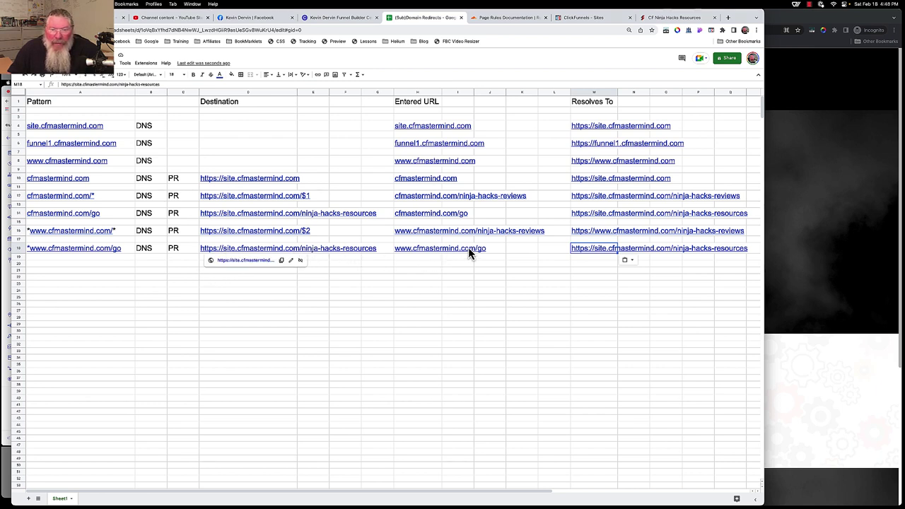
{"action": "mouse_move", "coordinate": [451, 254]}
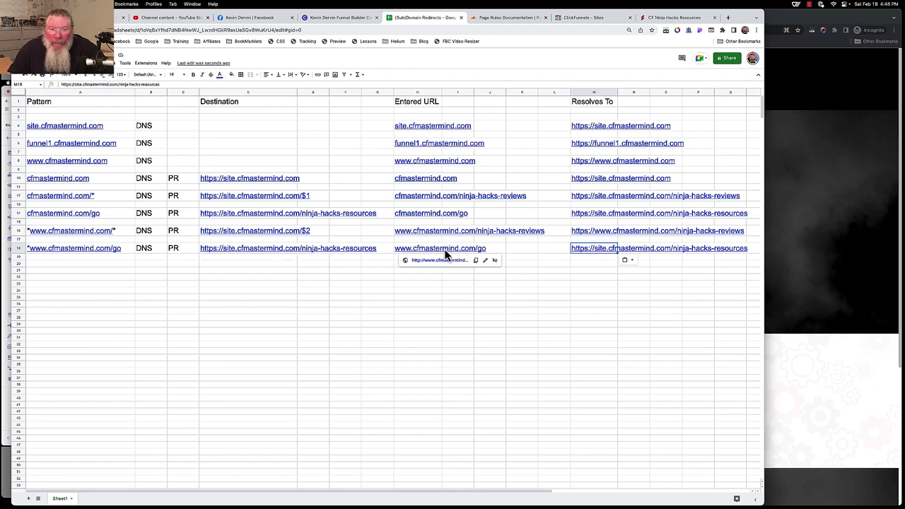
{"action": "left_click", "coordinate": [411, 253]}
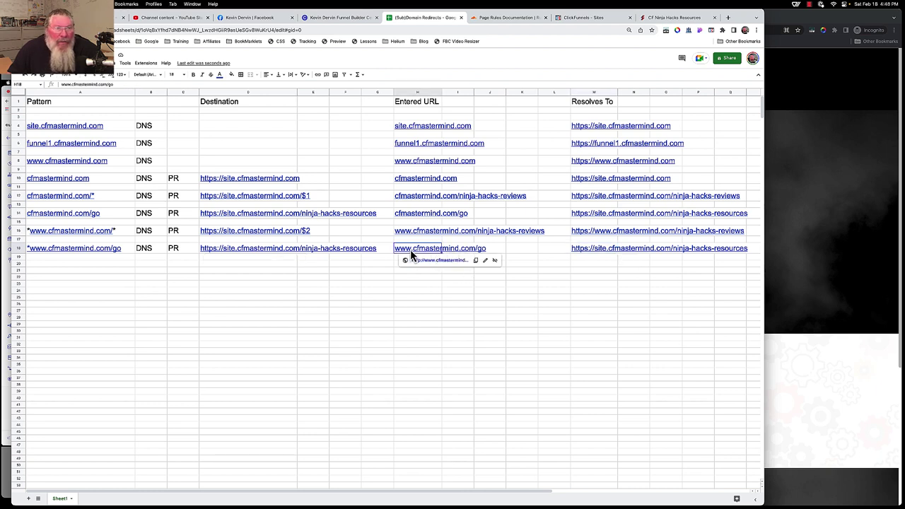
{"action": "triple_click", "coordinate": [83, 85]}
{"action": "key", "text": "super+c"}
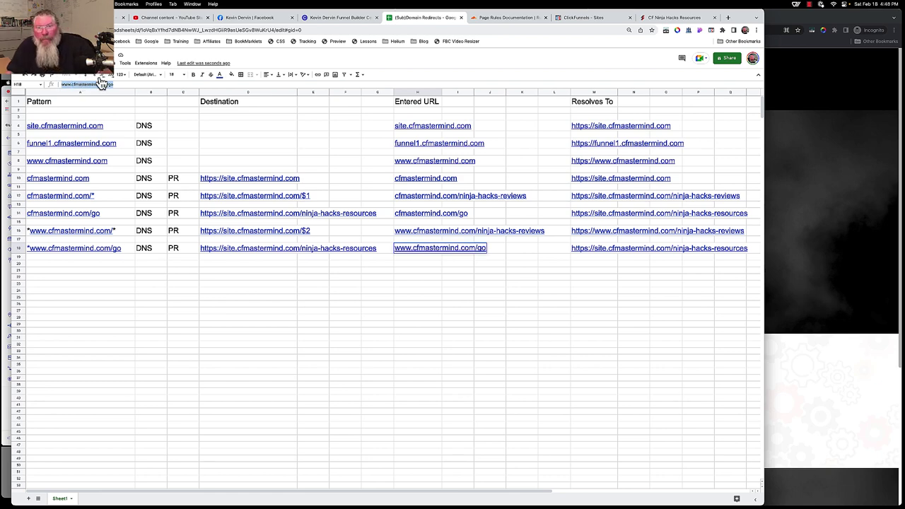
{"action": "left_click", "coordinate": [792, 92]}
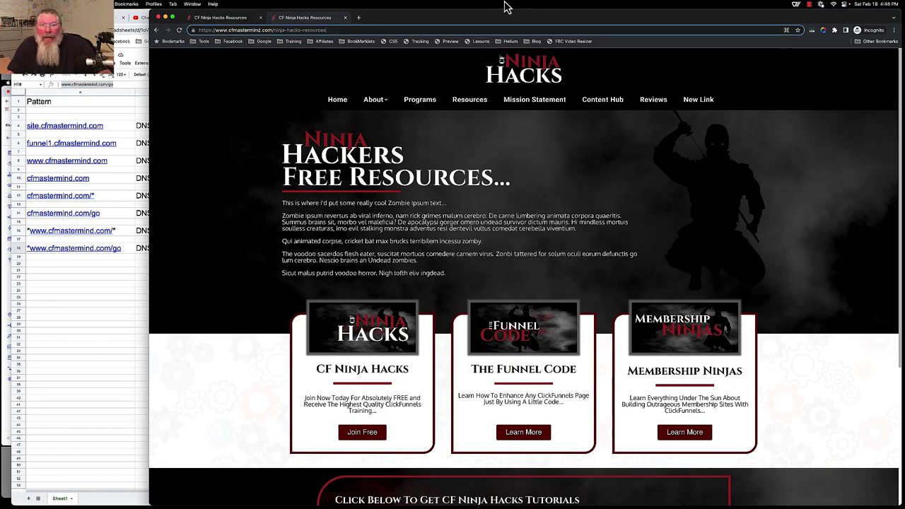
{"action": "left_click", "coordinate": [359, 18]}
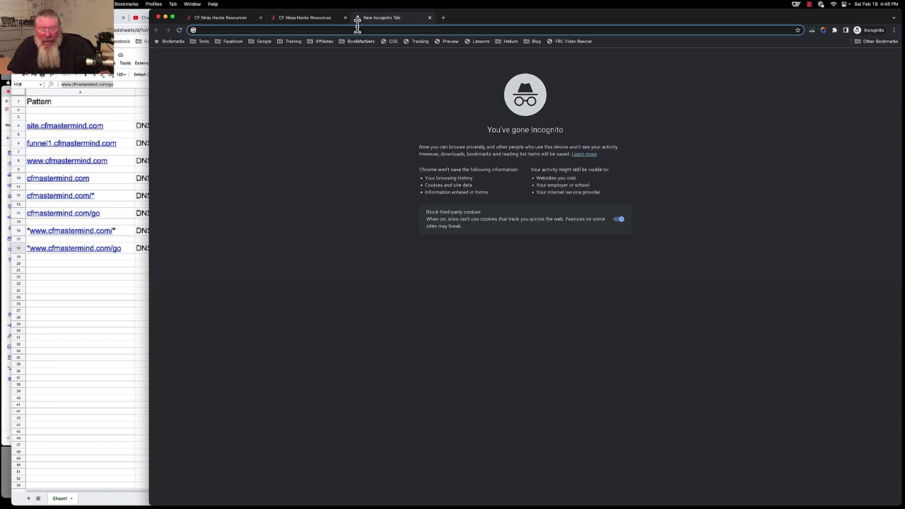
{"action": "key", "text": "super+v"}
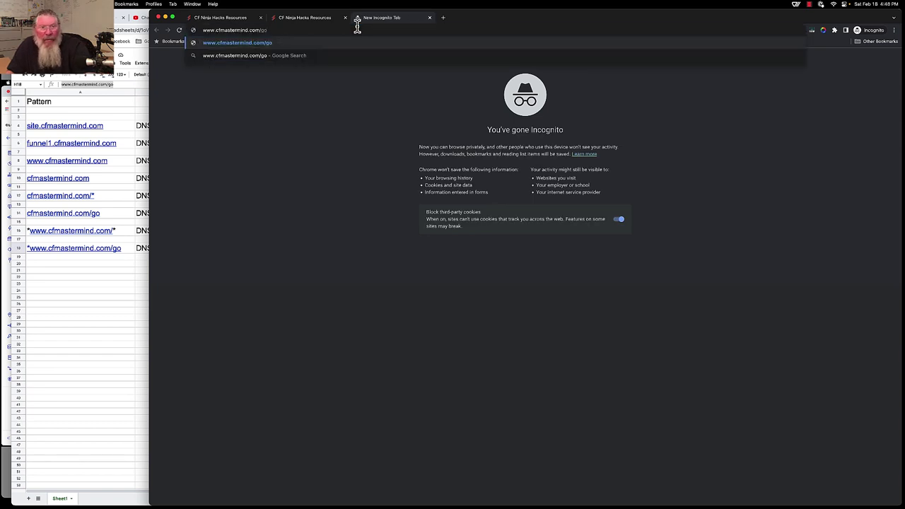
{"action": "key", "text": "Return"}
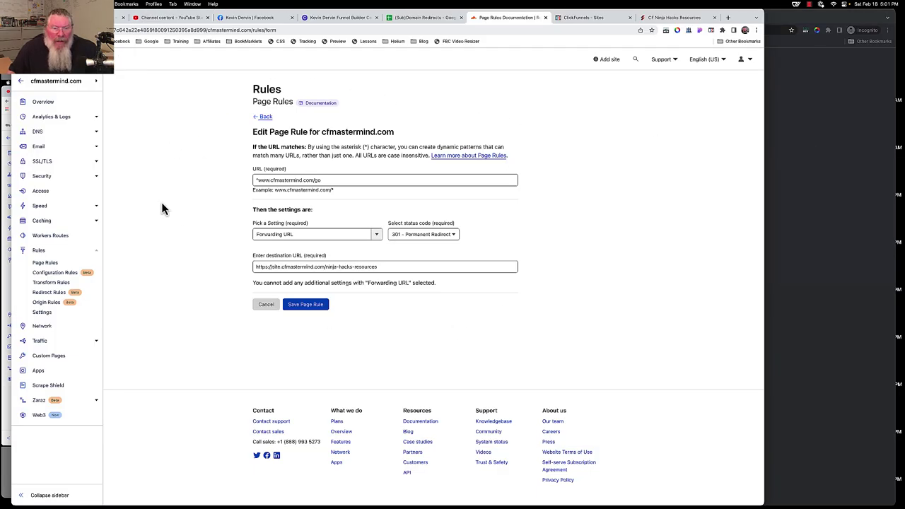
{"action": "left_click", "coordinate": [838, 218]}
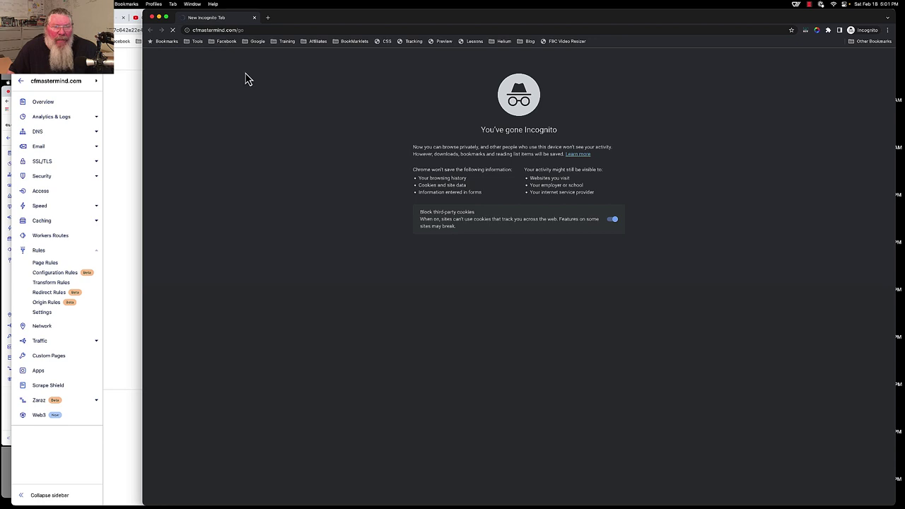
{"action": "left_click", "coordinate": [121, 183]}
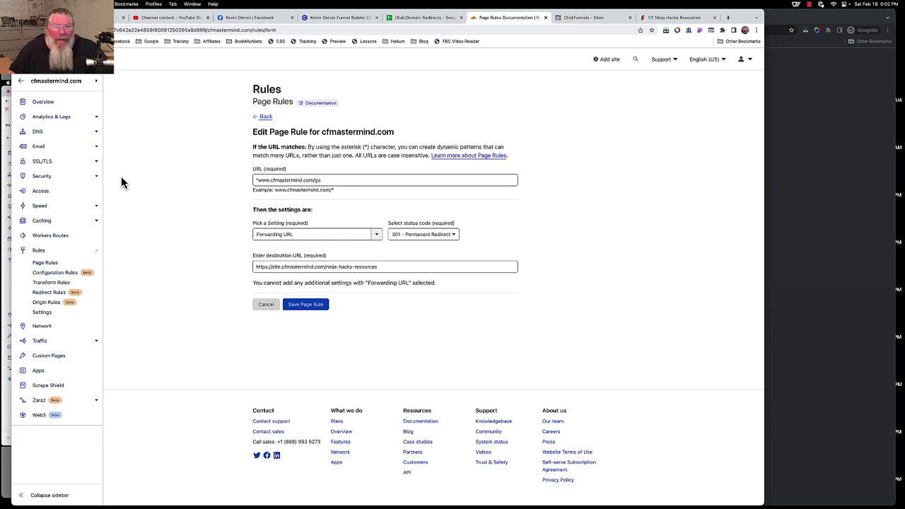
{"action": "left_click", "coordinate": [398, 17]}
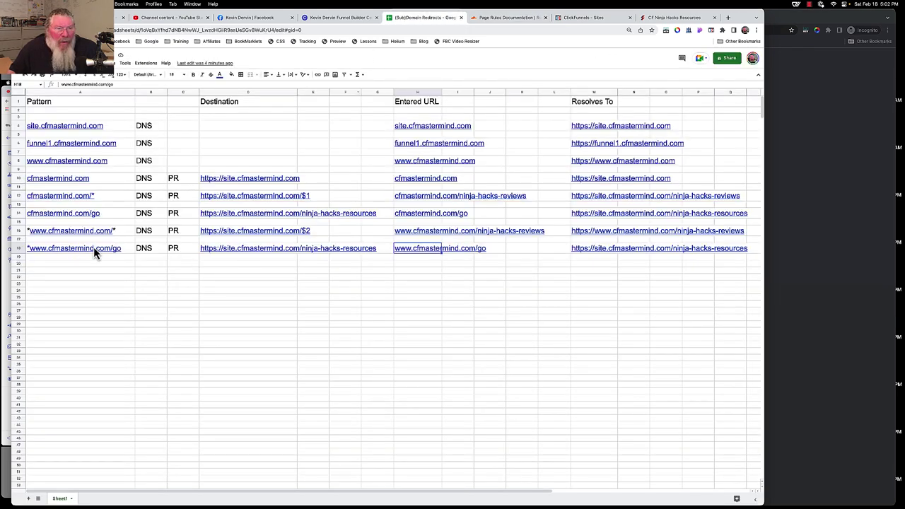
{"action": "mouse_move", "coordinate": [94, 249]}
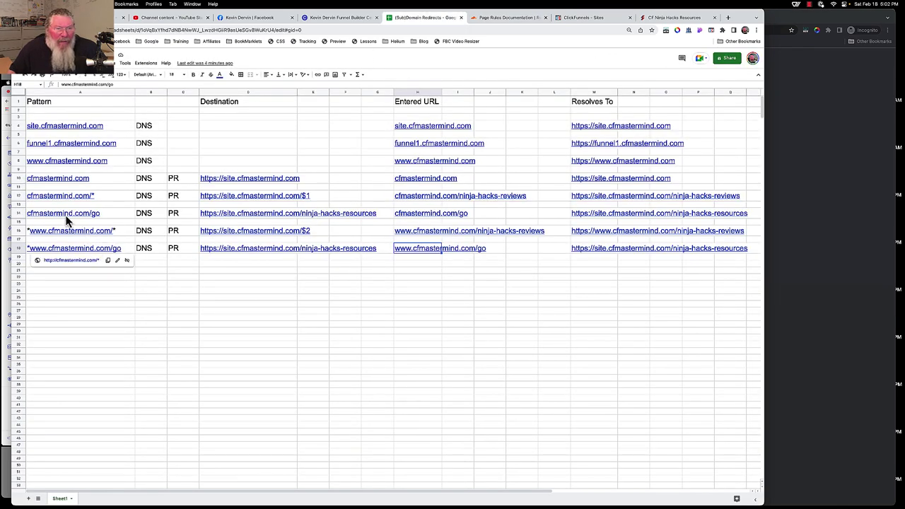
{"action": "mouse_move", "coordinate": [97, 218]}
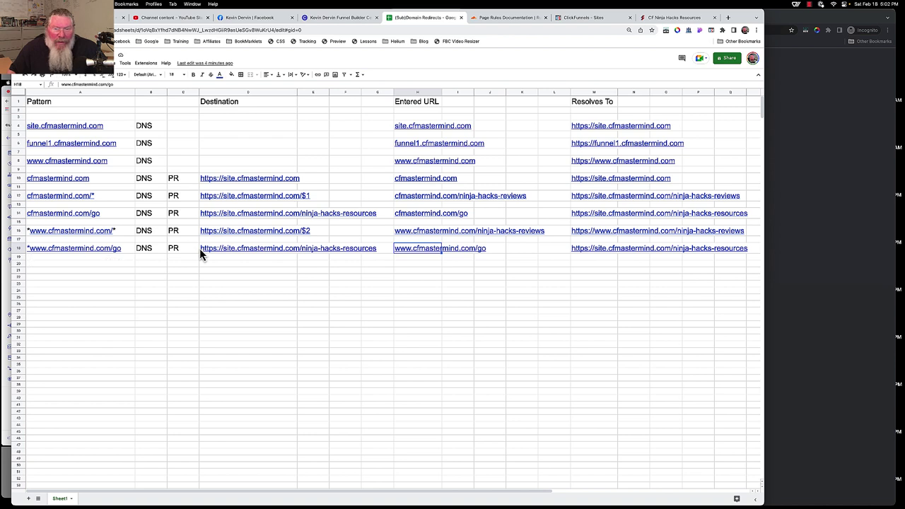
{"action": "mouse_move", "coordinate": [264, 253]}
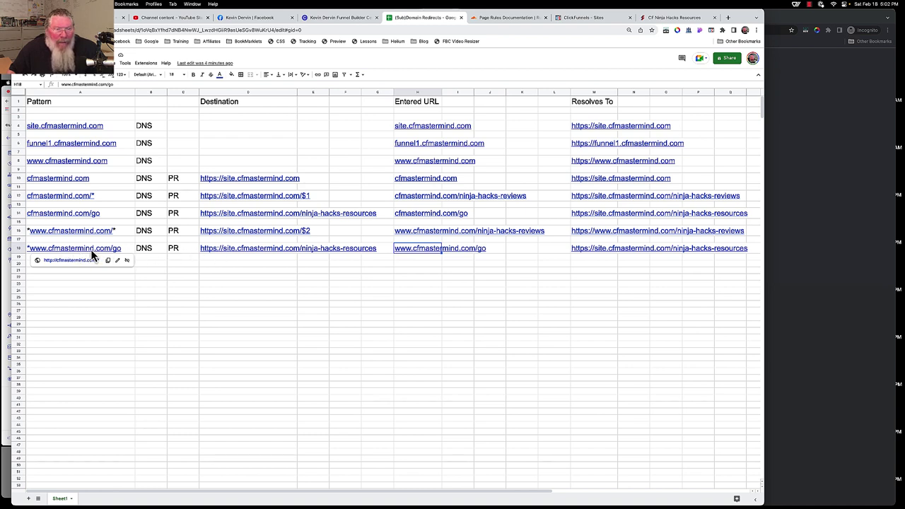
{"action": "left_click", "coordinate": [222, 300]}
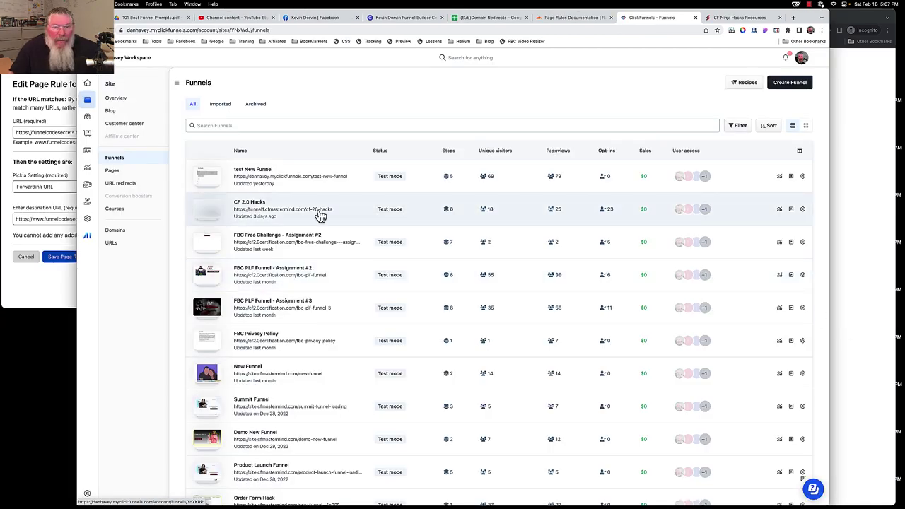
- Open the CF 2.0 Hacks funnel's settings in ClickFunnels, inspect its domain options with funnel1.cfmastermind.com kept selected, and discard the changes
{"action": "left_click", "coordinate": [260, 206]}
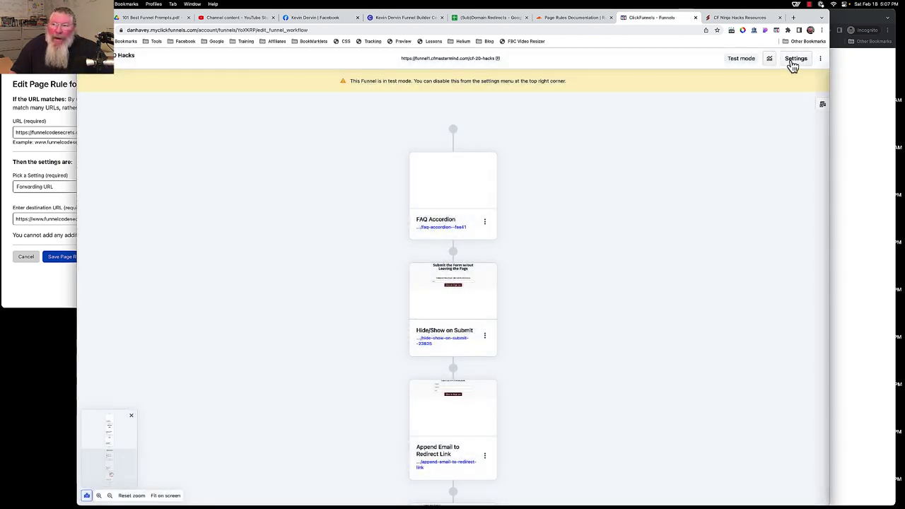
{"action": "left_click", "coordinate": [795, 60]}
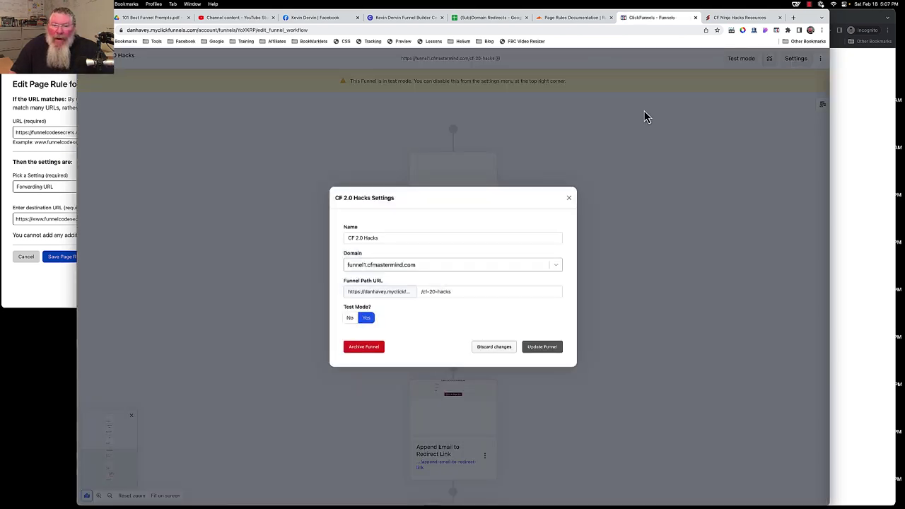
{"action": "left_click", "coordinate": [424, 265]}
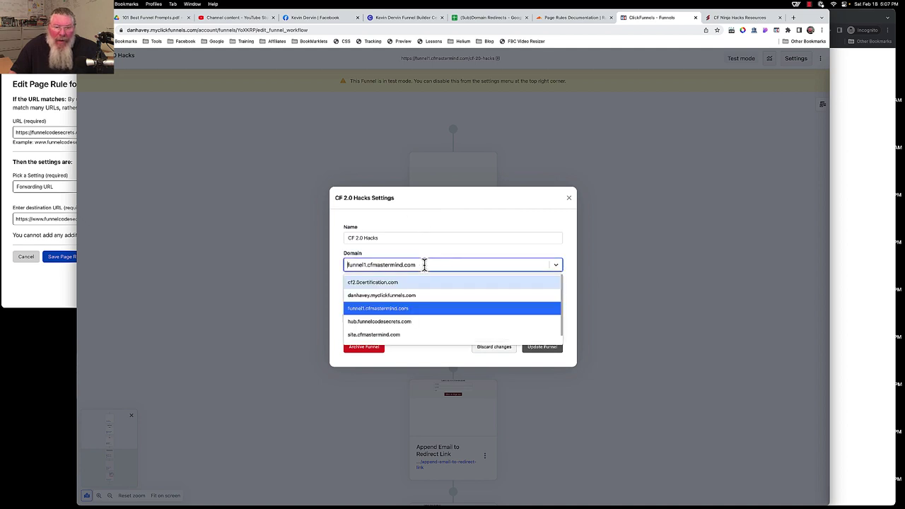
{"action": "left_click", "coordinate": [386, 310]}
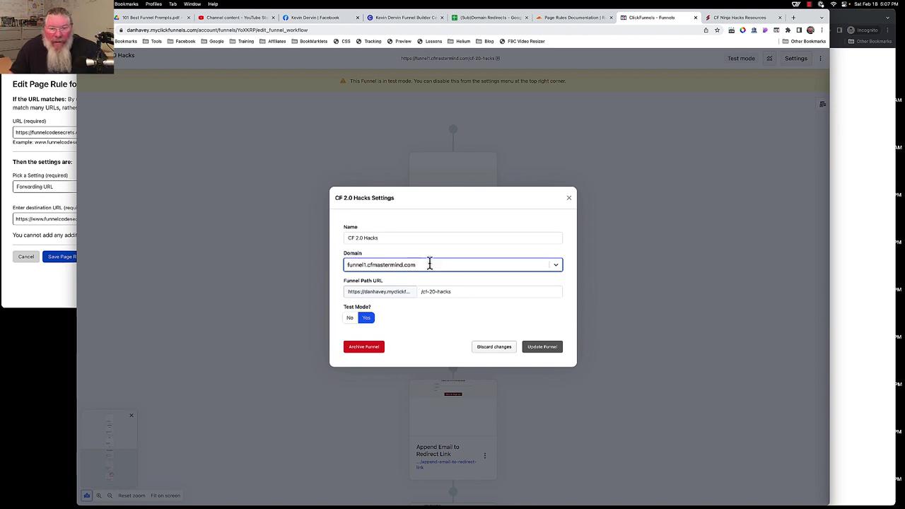
{"action": "left_click", "coordinate": [494, 346]}
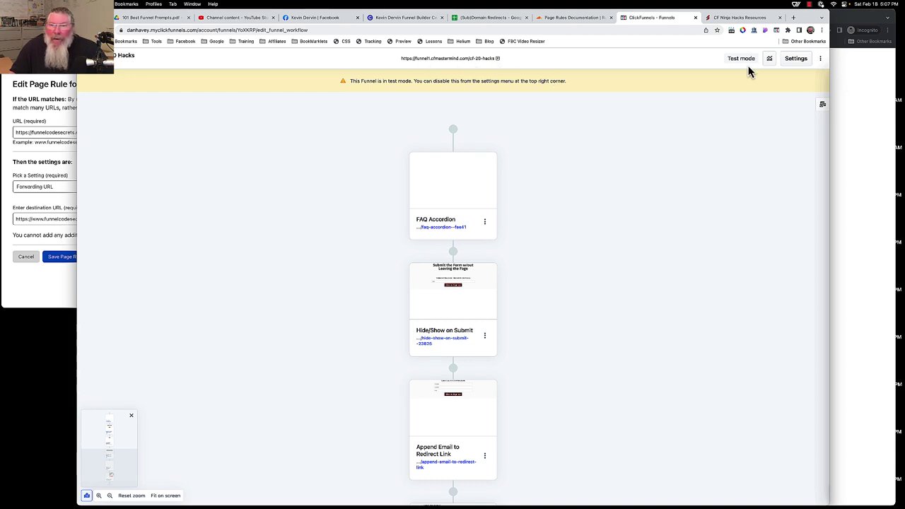
- Copy the funnel1.cfmastermind.com link from row 22 of the redirects spreadsheet and load it in the incognito window
{"action": "left_click", "coordinate": [481, 18]}
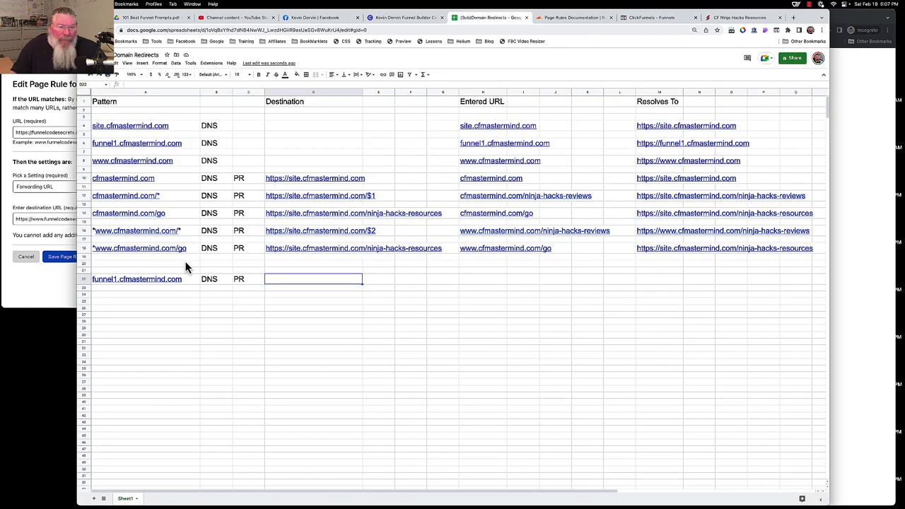
{"action": "mouse_move", "coordinate": [138, 280]}
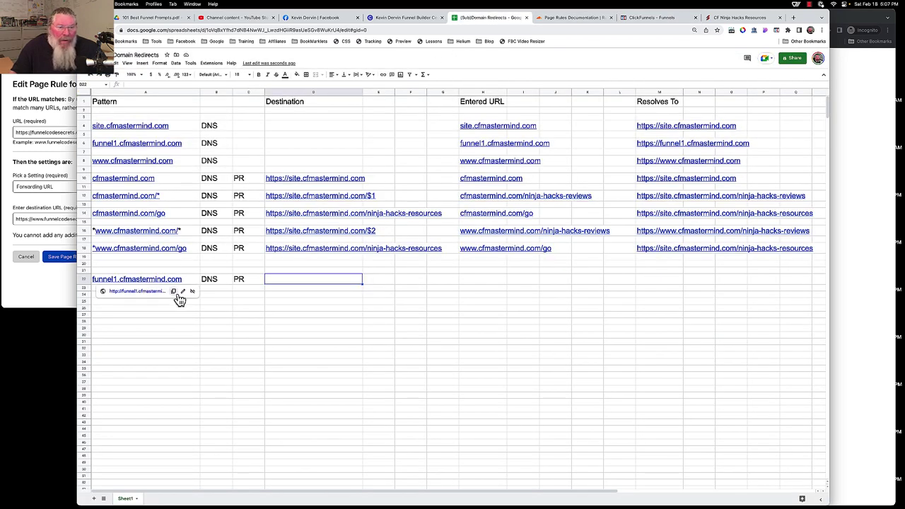
{"action": "left_click", "coordinate": [174, 292]}
{"action": "key", "text": "super+grave"}
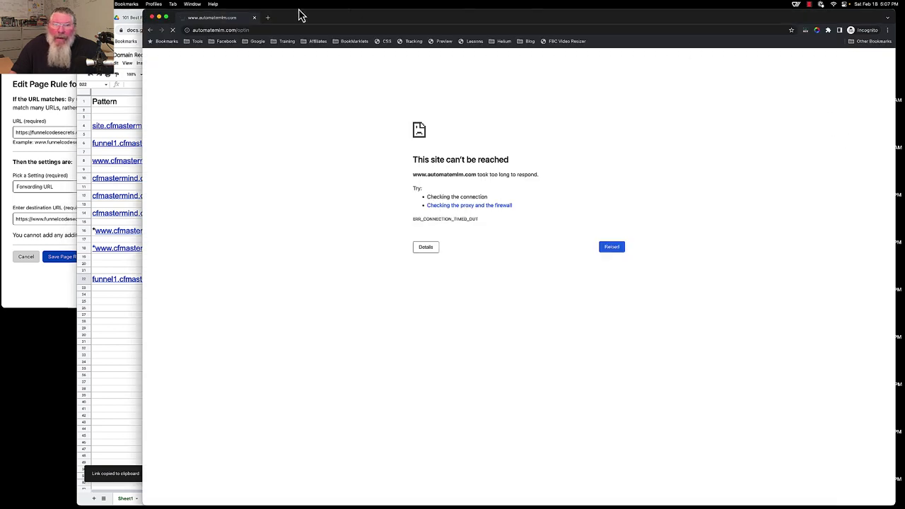
{"action": "left_click", "coordinate": [251, 31]}
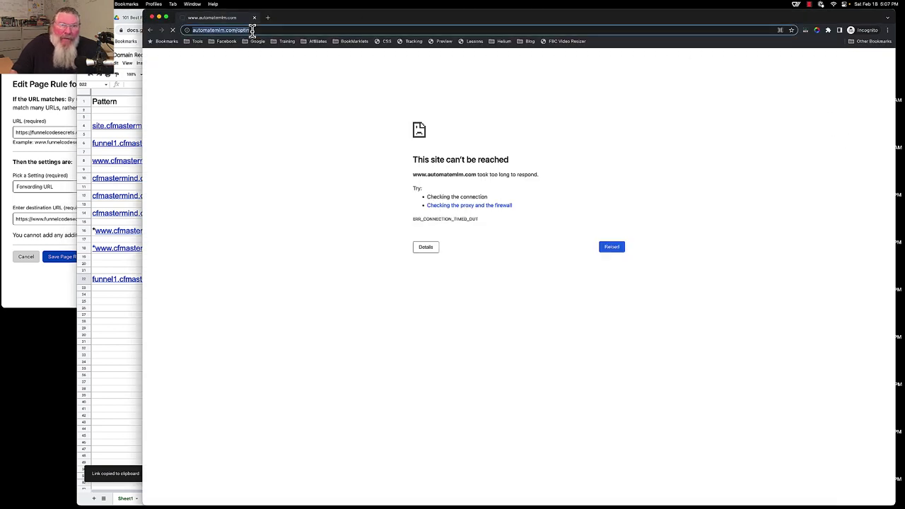
{"action": "key", "text": "super+v"}
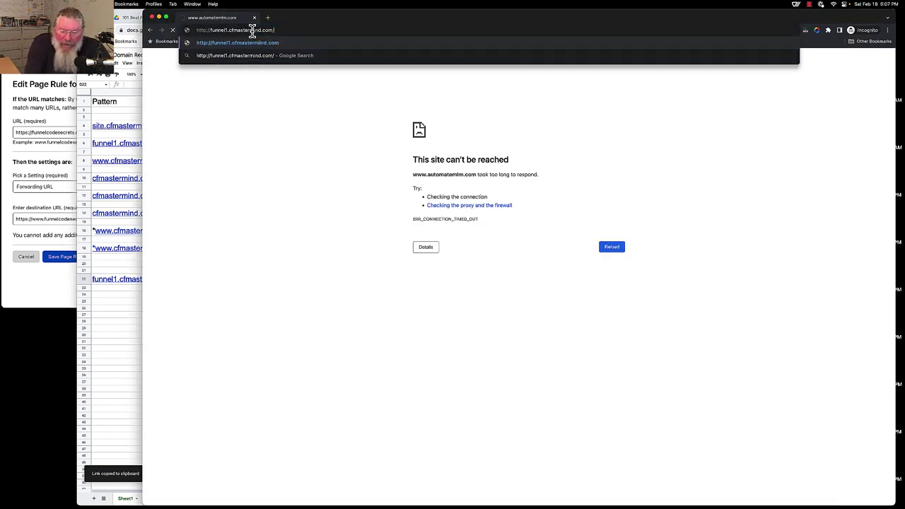
{"action": "key", "text": "Return"}
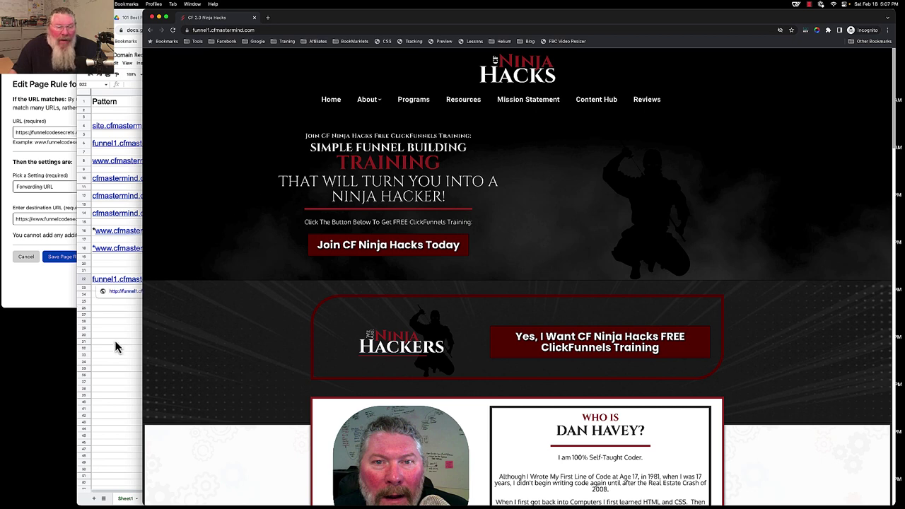
- Switch back to ClickFunnels, open the CF 2.0 Hacks funnel's live FAQ Accordion page and copy its full URL
{"action": "left_click", "coordinate": [119, 100]}
{"action": "left_click", "coordinate": [632, 17]}
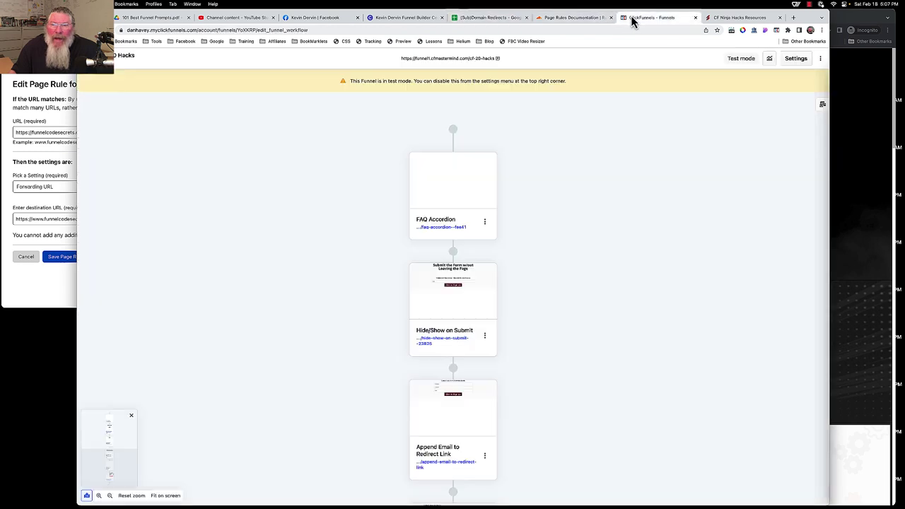
{"action": "left_click", "coordinate": [498, 60]}
{"action": "left_click", "coordinate": [190, 31]}
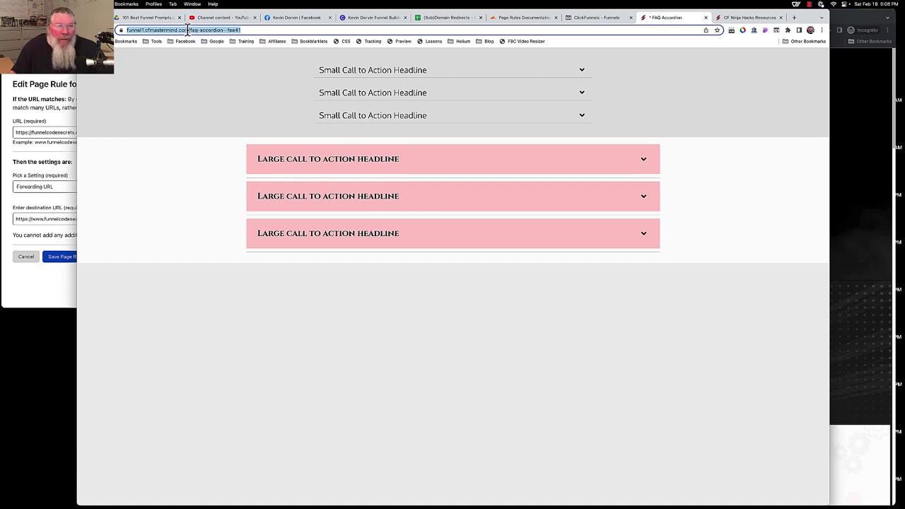
{"action": "right_click", "coordinate": [188, 30]}
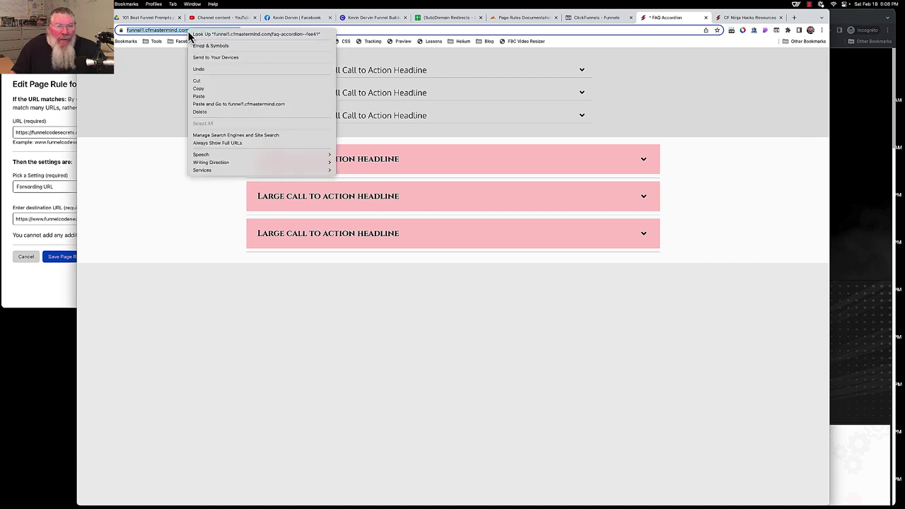
{"action": "left_click", "coordinate": [200, 90]}
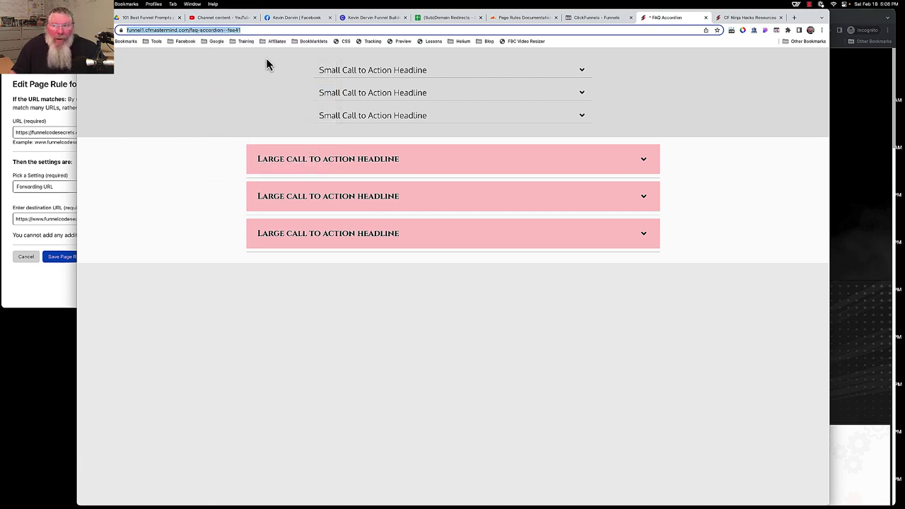
{"action": "left_click", "coordinate": [440, 21]}
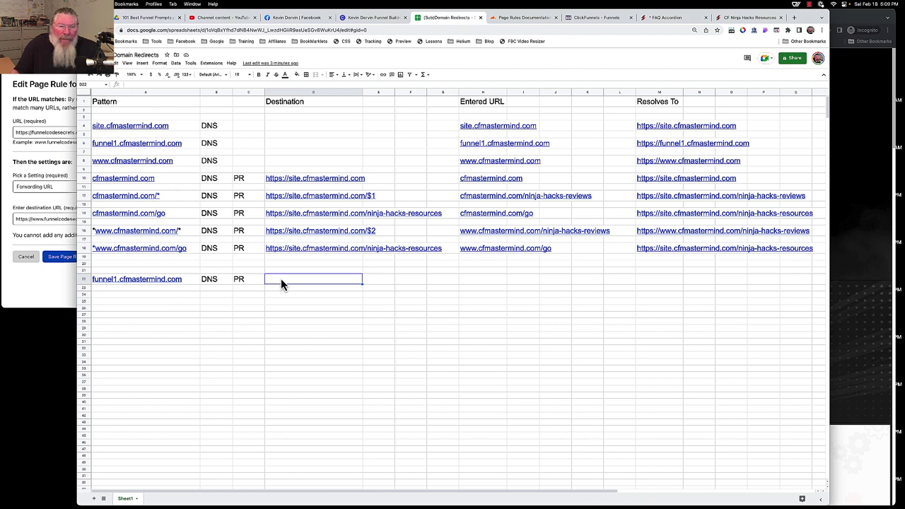
{"action": "key", "text": "super+v"}
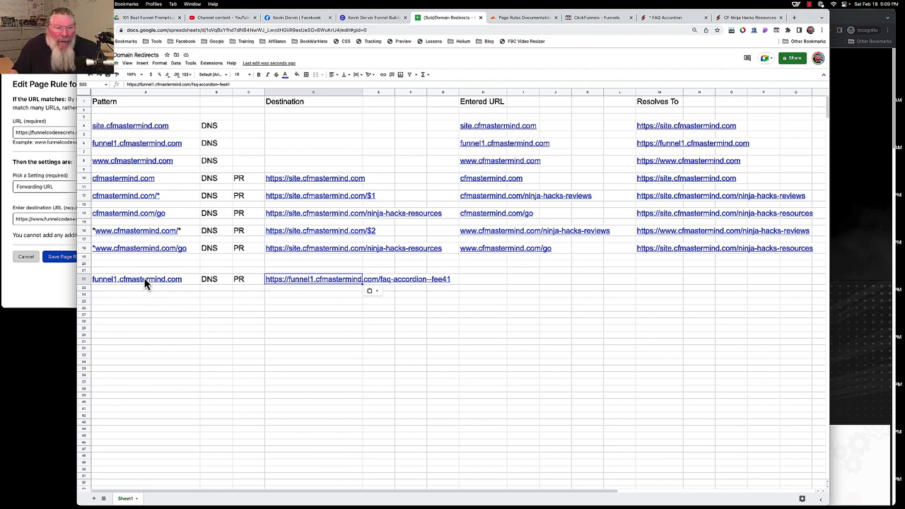
{"action": "mouse_move", "coordinate": [144, 286]}
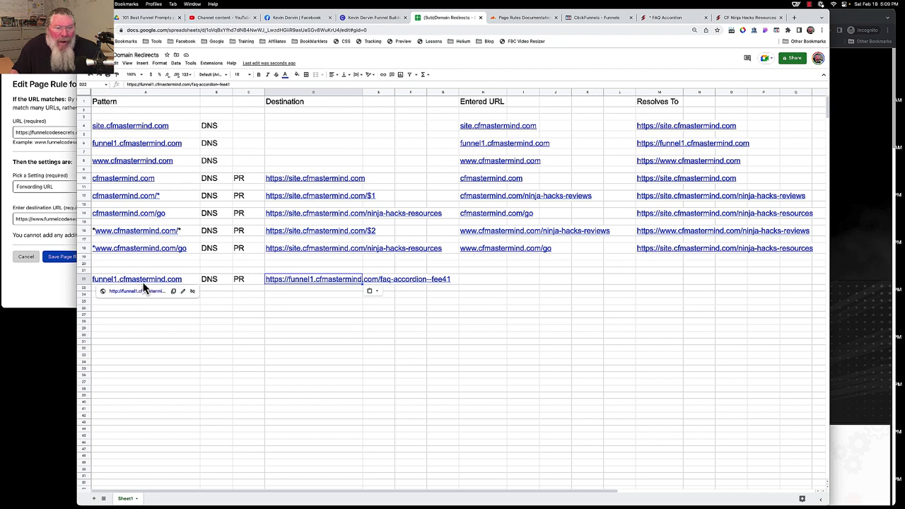
{"action": "mouse_move", "coordinate": [347, 283]}
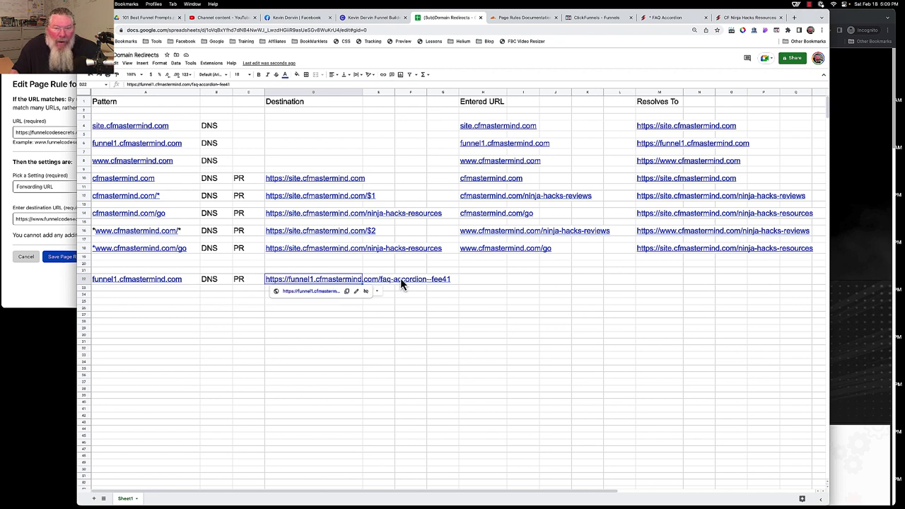
{"action": "left_click", "coordinate": [516, 17]}
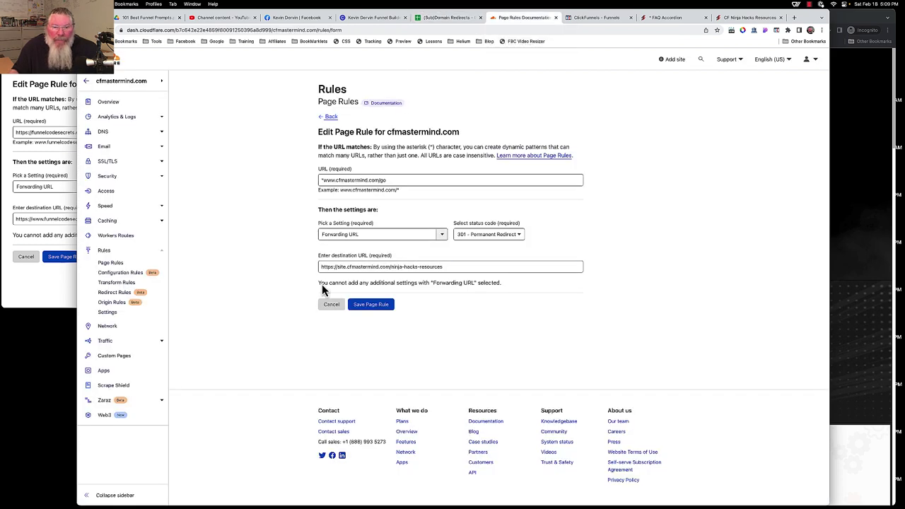
{"action": "left_click", "coordinate": [324, 309]}
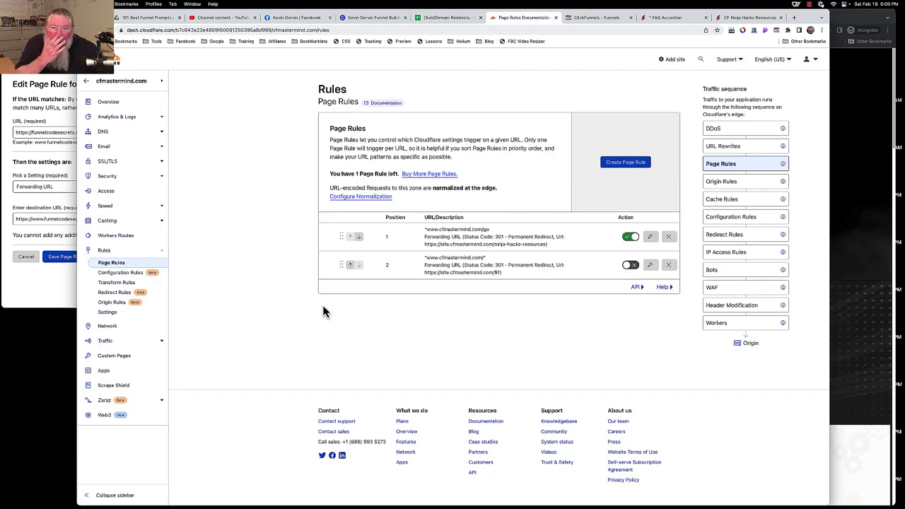
{"action": "left_click", "coordinate": [669, 266]}
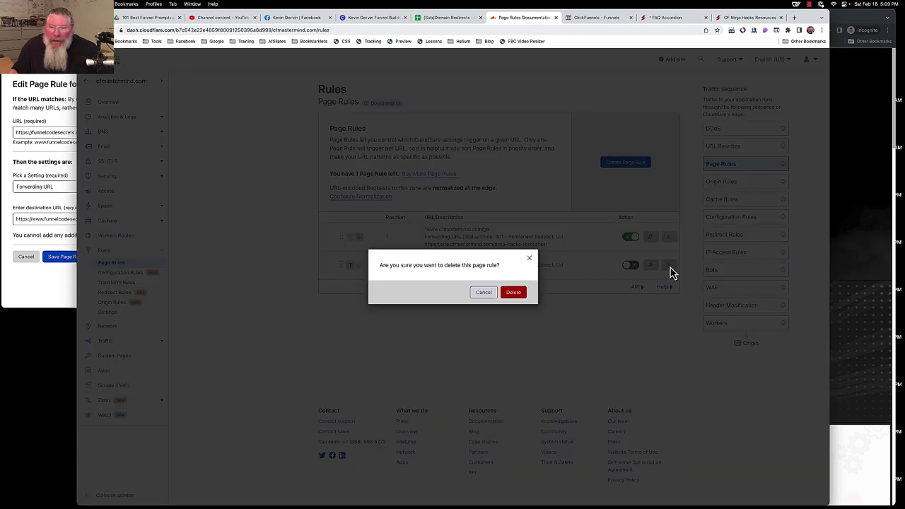
{"action": "left_click", "coordinate": [514, 293]}
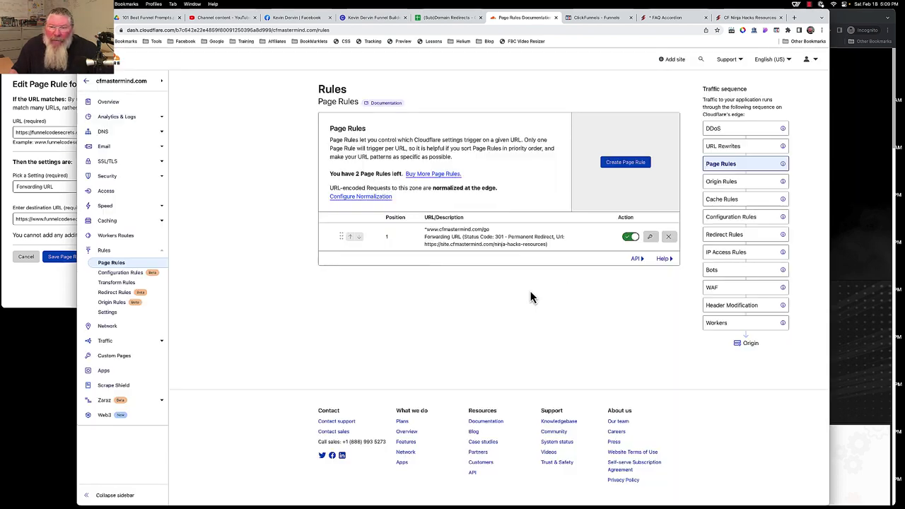
{"action": "left_click", "coordinate": [651, 237]}
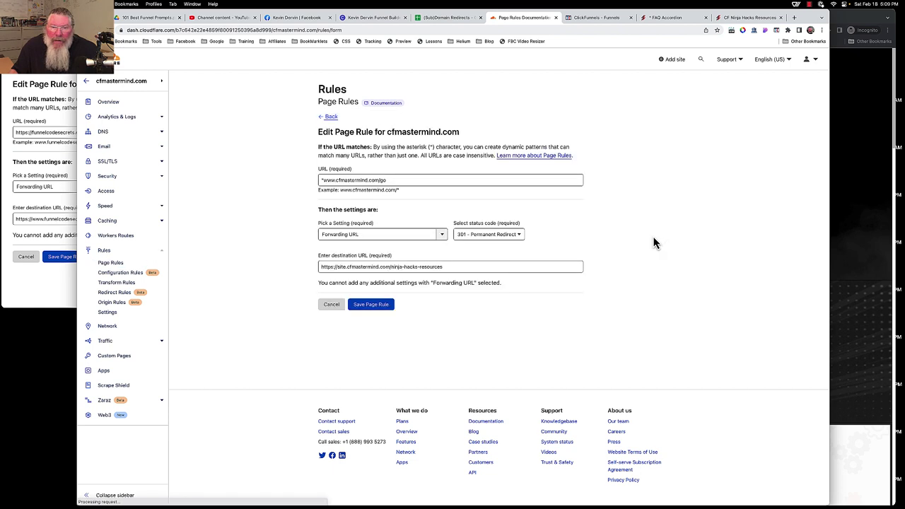
{"action": "triple_click", "coordinate": [365, 264]}
{"action": "key", "text": "super+v"}
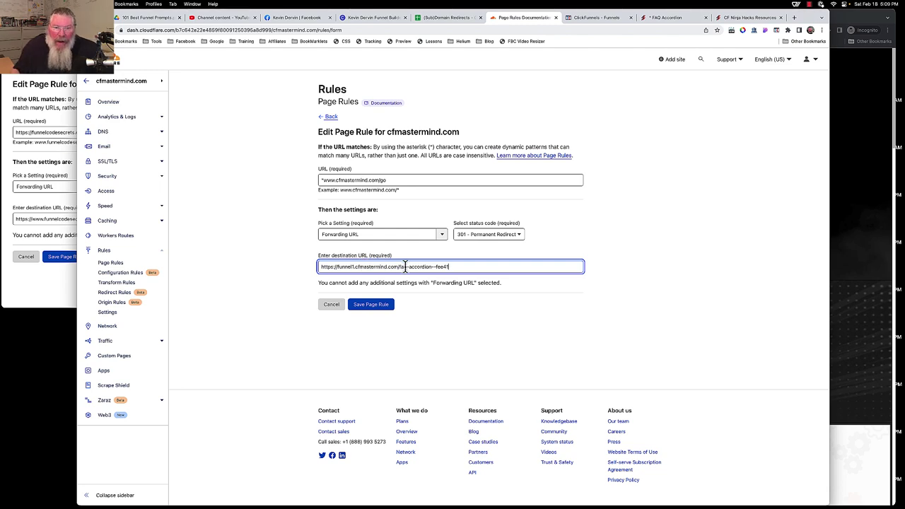
- Copy the row 22 pattern from the spreadsheet, set the page rule's matching URL to funnel1.cfmastermind.com, and save the rule
{"action": "left_click", "coordinate": [441, 22]}
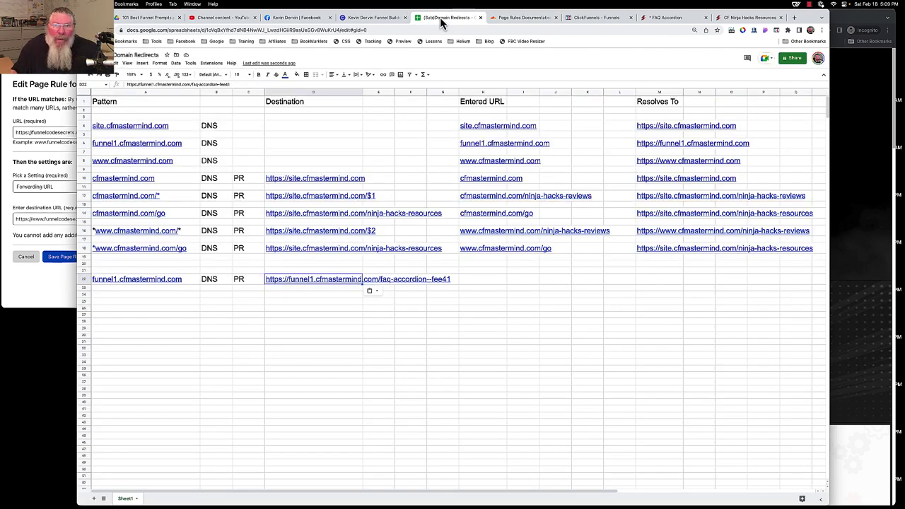
{"action": "left_click", "coordinate": [141, 279]}
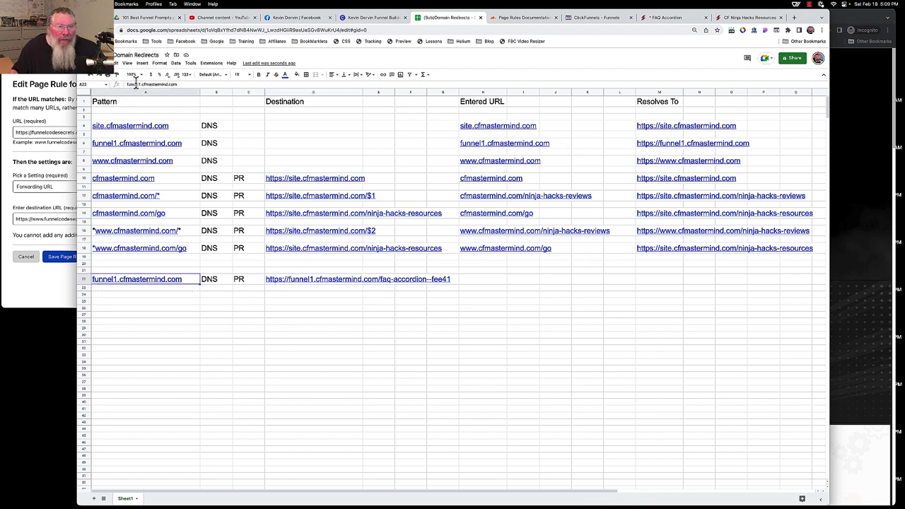
{"action": "left_click_drag", "start_coordinate": [128, 83], "coordinate": [177, 84]}
{"action": "key", "text": "super+c"}
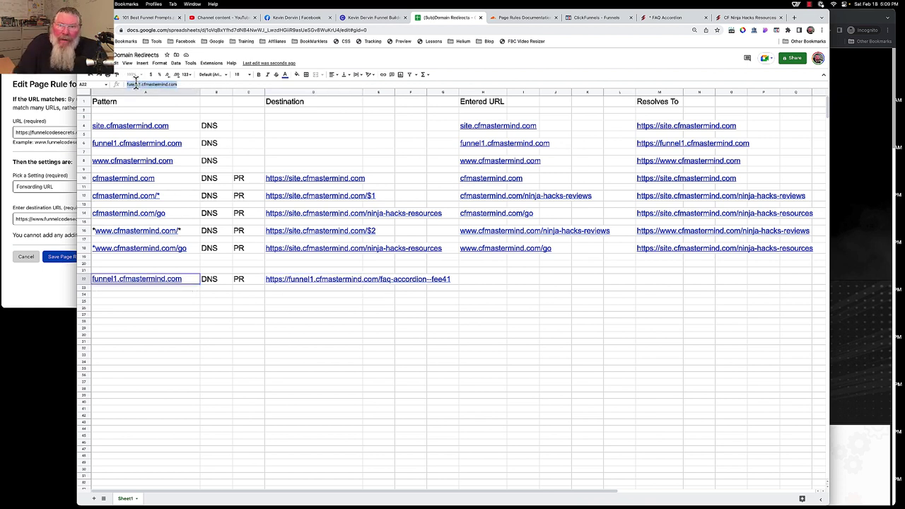
{"action": "left_click", "coordinate": [502, 18]}
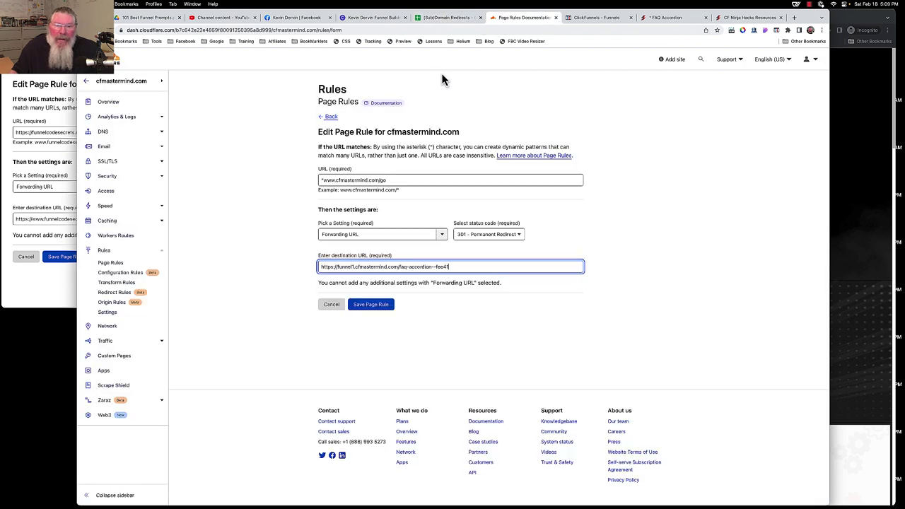
{"action": "left_click", "coordinate": [345, 179]}
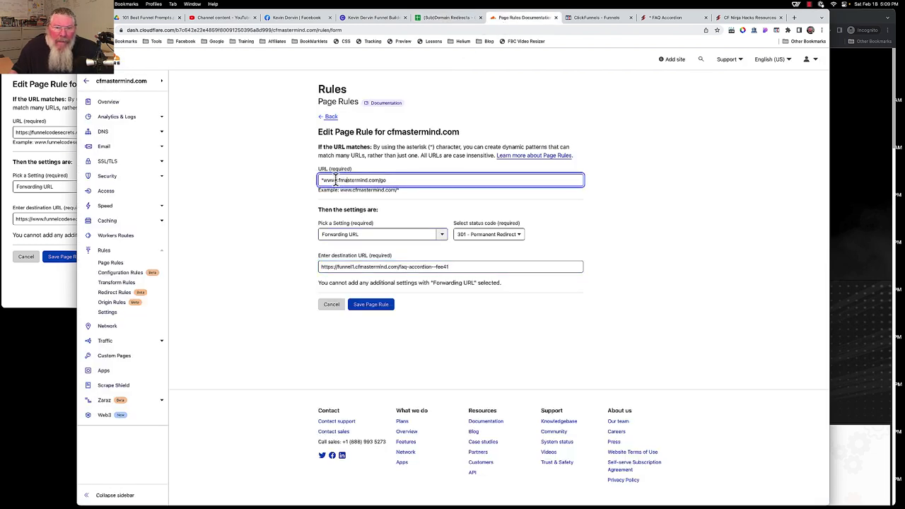
{"action": "triple_click", "coordinate": [370, 179]}
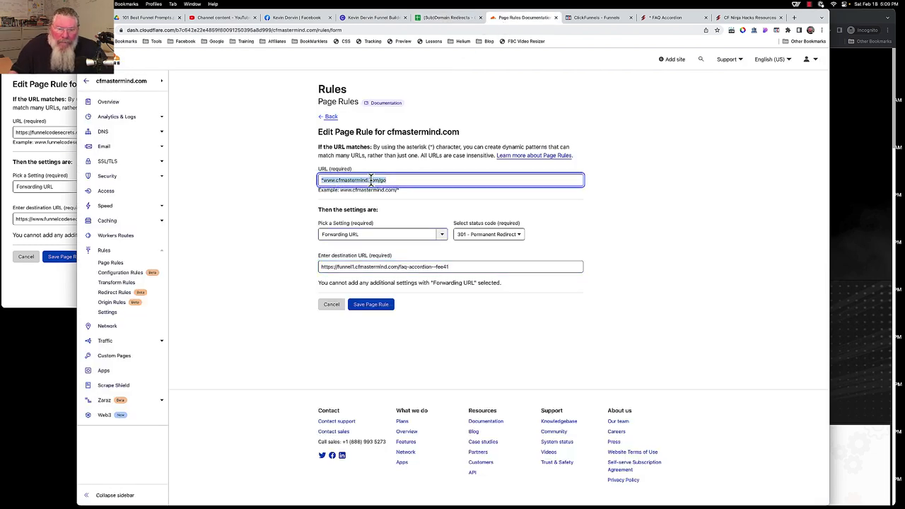
{"action": "key", "text": "super+v"}
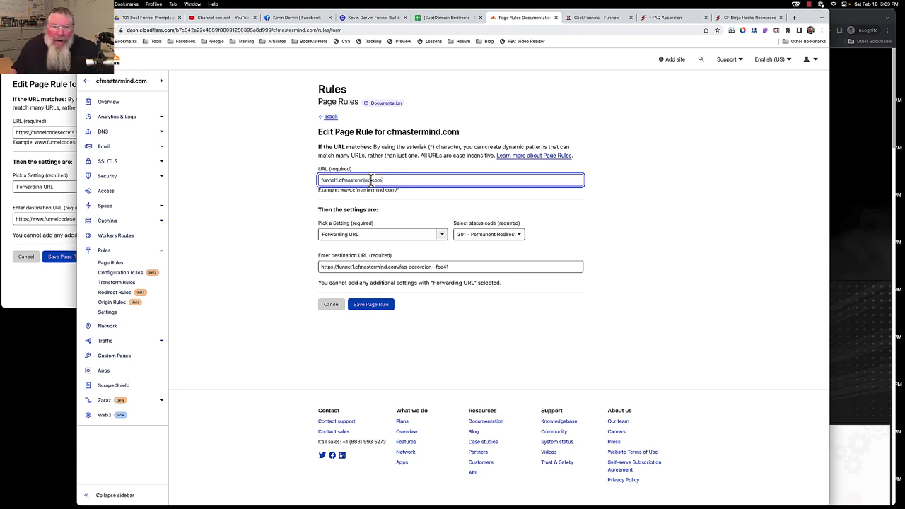
{"action": "left_click", "coordinate": [364, 309]}
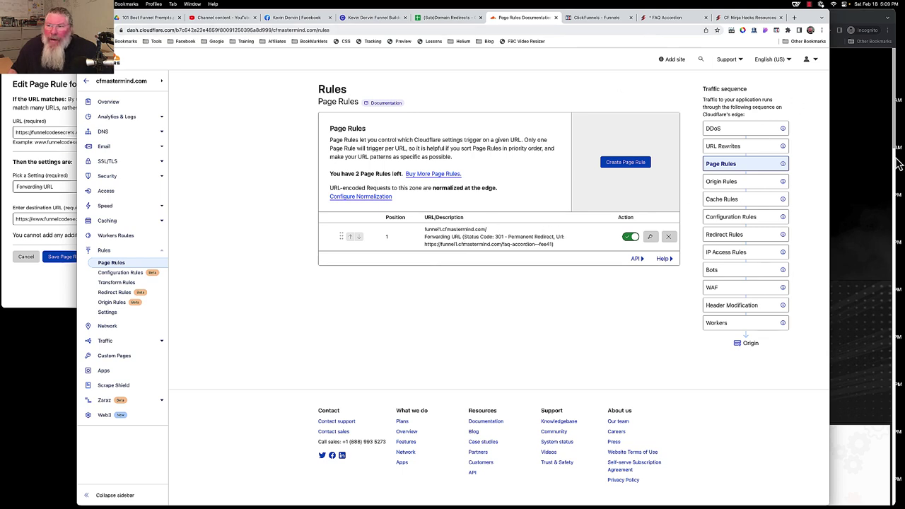
- Test the redirect by loading the copied address funnel1.cfmastermind.com in a new incognito tab
{"action": "left_click", "coordinate": [869, 173]}
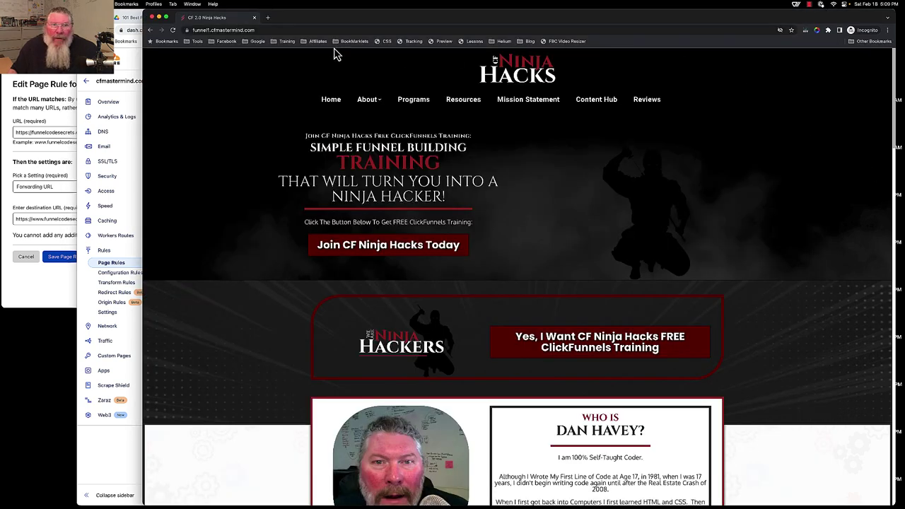
{"action": "left_click", "coordinate": [267, 17]}
{"action": "right_click", "coordinate": [266, 29]}
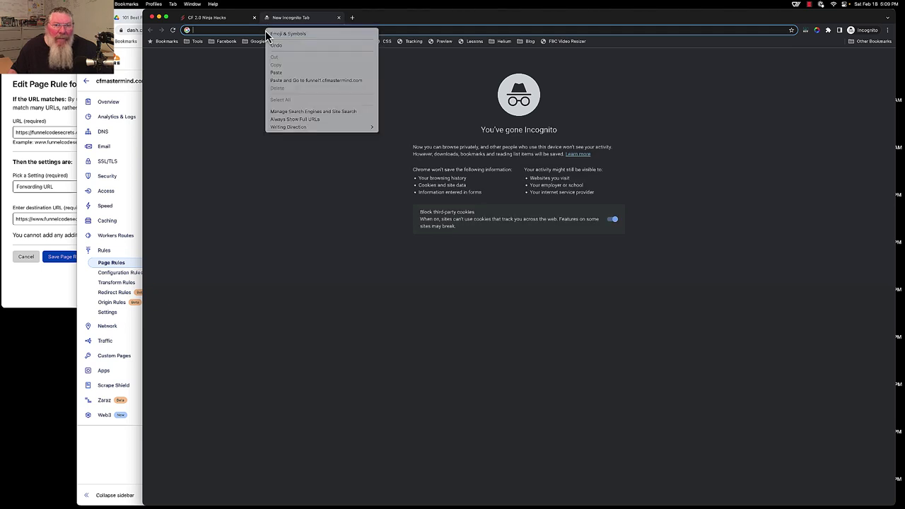
{"action": "left_click", "coordinate": [282, 82]}
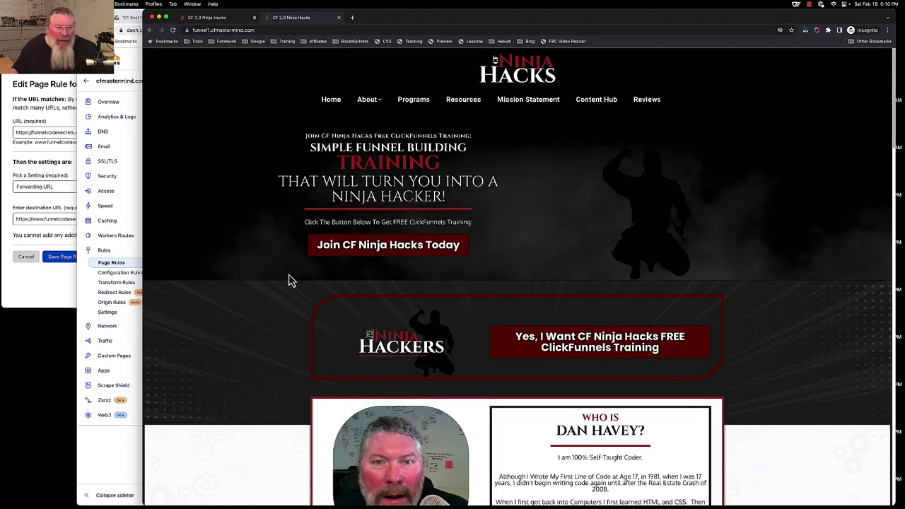
{"action": "left_click", "coordinate": [809, 6]}
{"action": "left_click", "coordinate": [817, 28]}
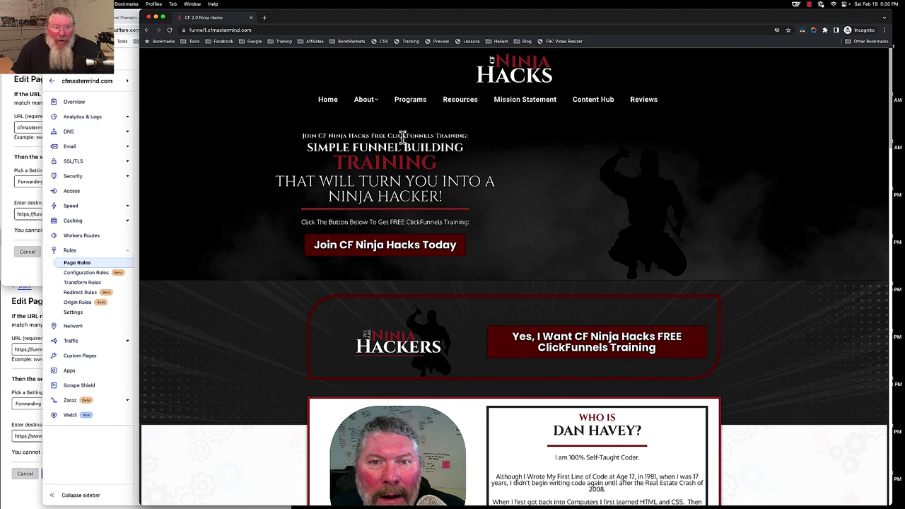
- Compare rows 18 and 22 of the redirects spreadsheet with the DNS records and page rules of cfmastermind.com in Cloudflare
{"action": "left_click", "coordinate": [119, 268]}
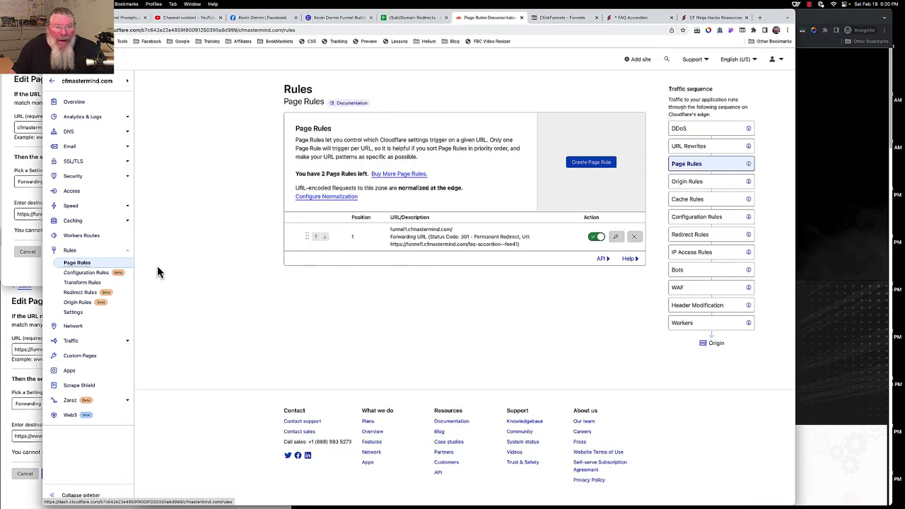
{"action": "left_click", "coordinate": [415, 19]}
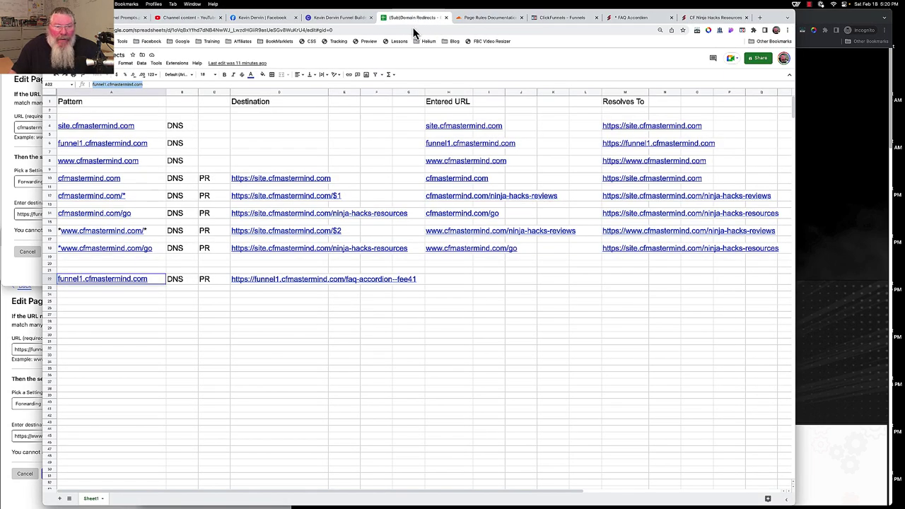
{"action": "left_click", "coordinate": [50, 248]}
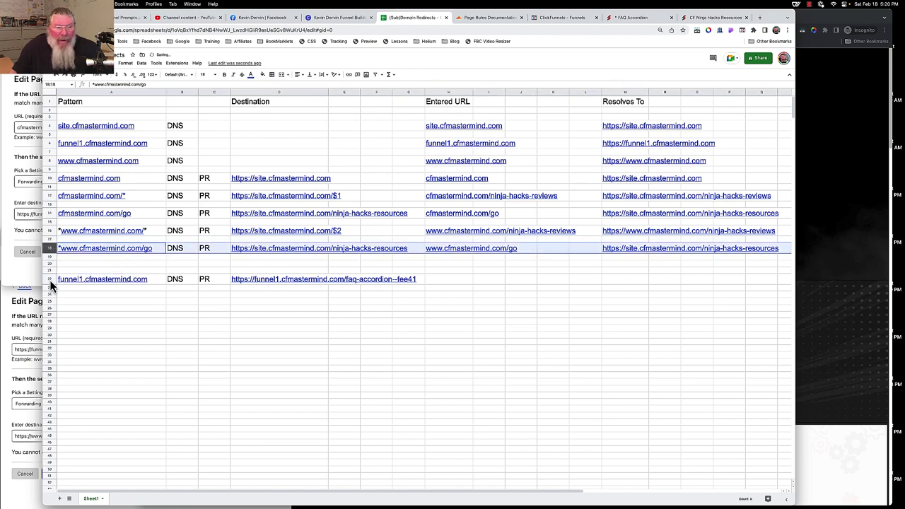
{"action": "left_click", "coordinate": [50, 279]}
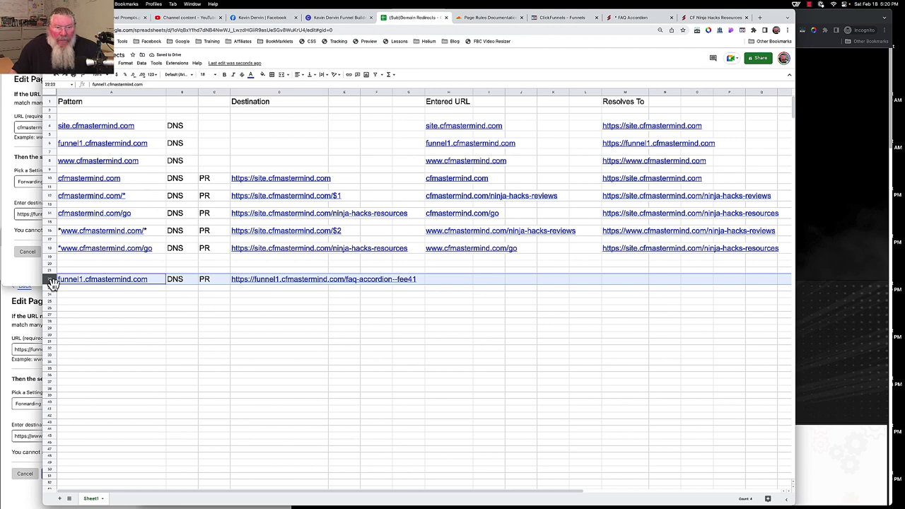
{"action": "mouse_move", "coordinate": [85, 283]}
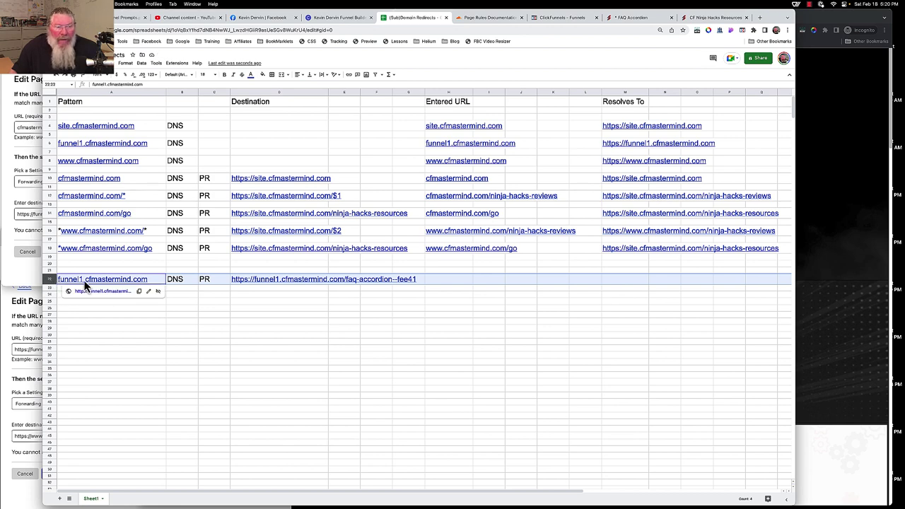
{"action": "left_click", "coordinate": [476, 20]}
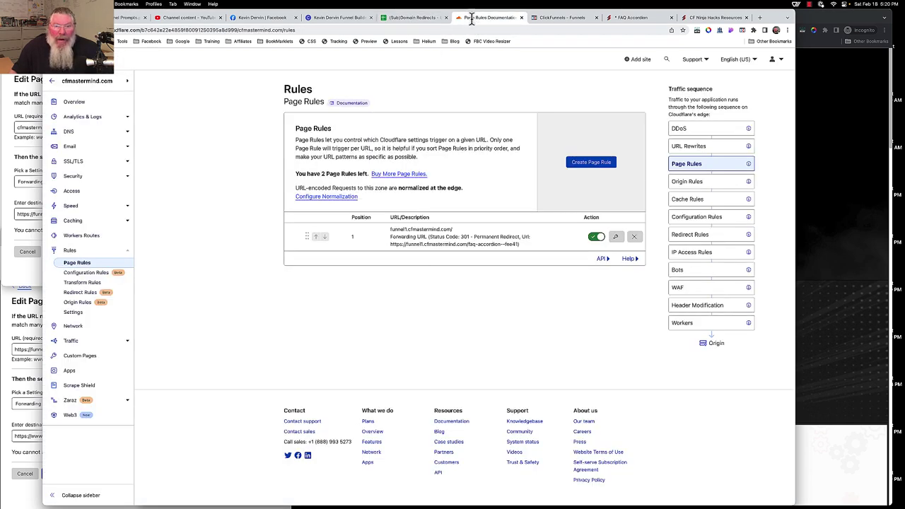
{"action": "left_click", "coordinate": [68, 132]}
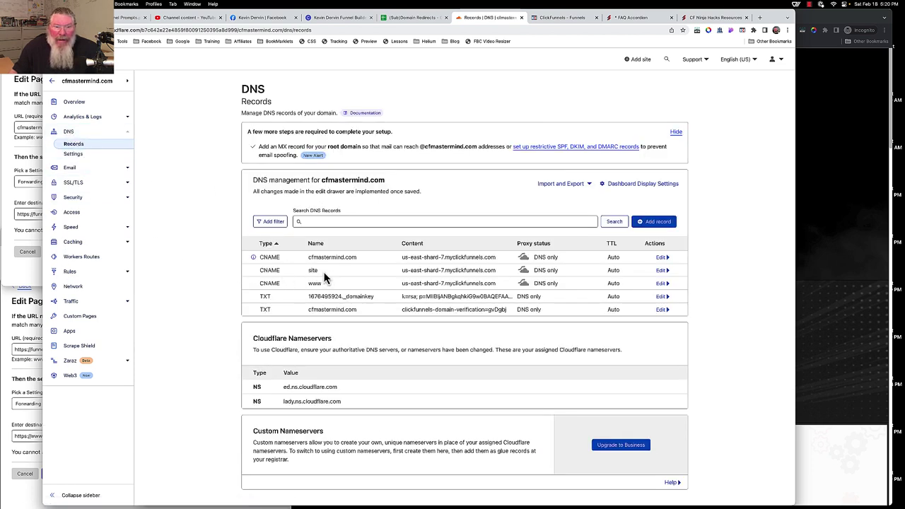
{"action": "left_click", "coordinate": [70, 273]}
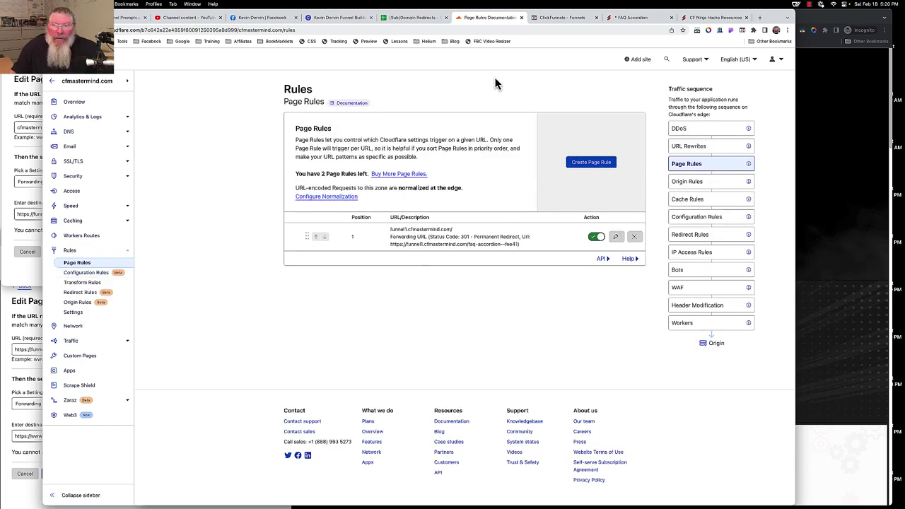
{"action": "left_click", "coordinate": [417, 19]}
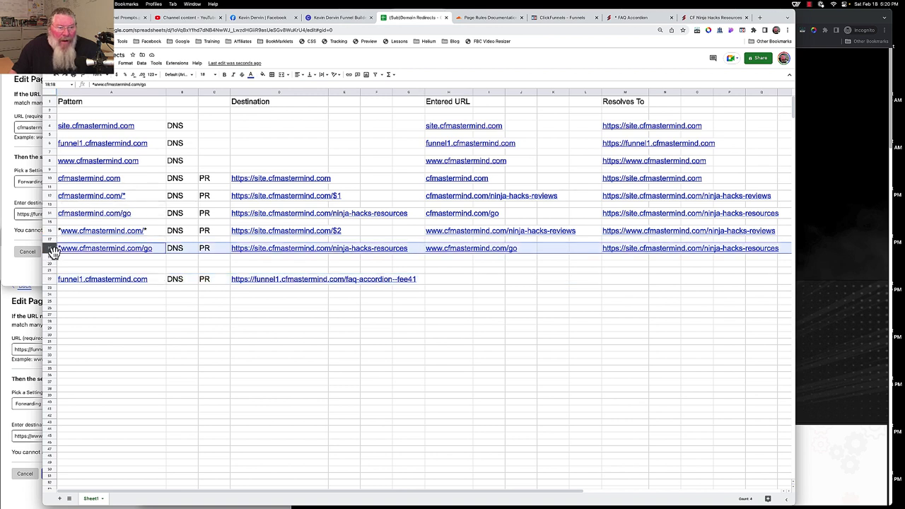
{"action": "left_click", "coordinate": [51, 248]}
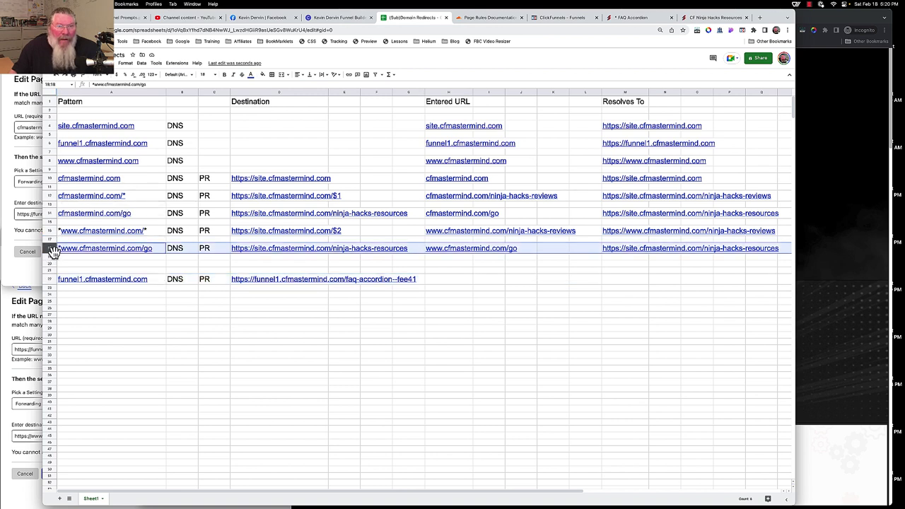
{"action": "left_click", "coordinate": [263, 75]}
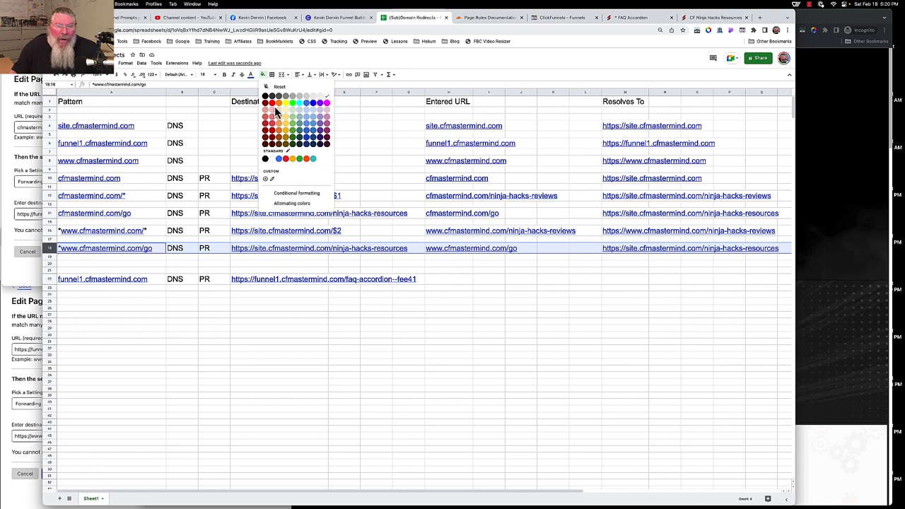
{"action": "left_click", "coordinate": [273, 103]}
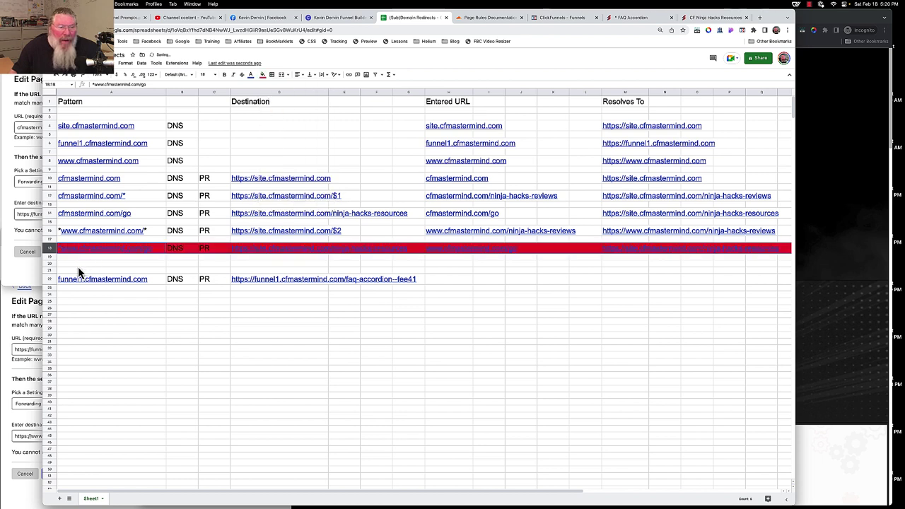
{"action": "left_click", "coordinate": [51, 279]}
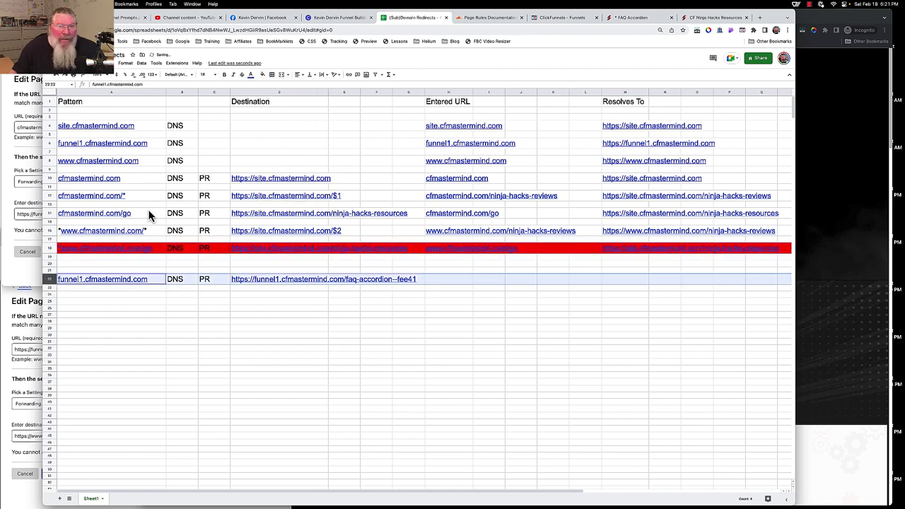
{"action": "left_click", "coordinate": [263, 77]}
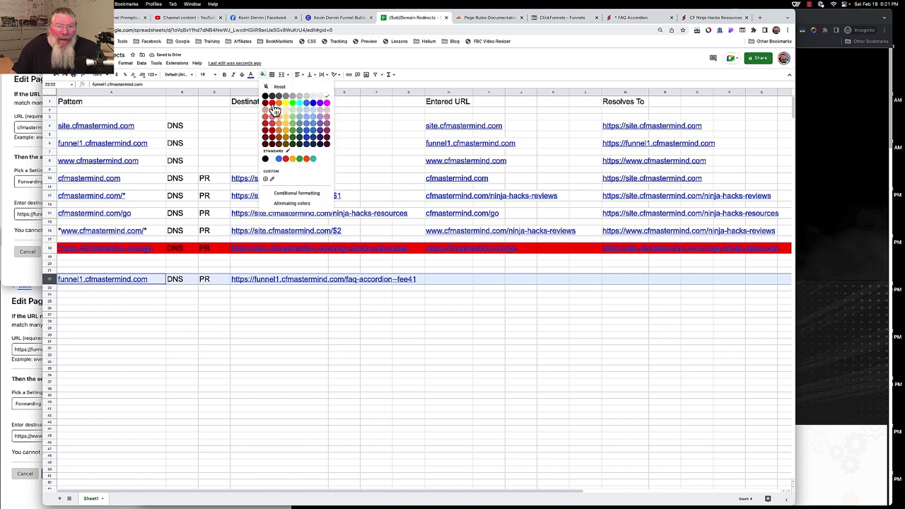
{"action": "left_click", "coordinate": [272, 105]}
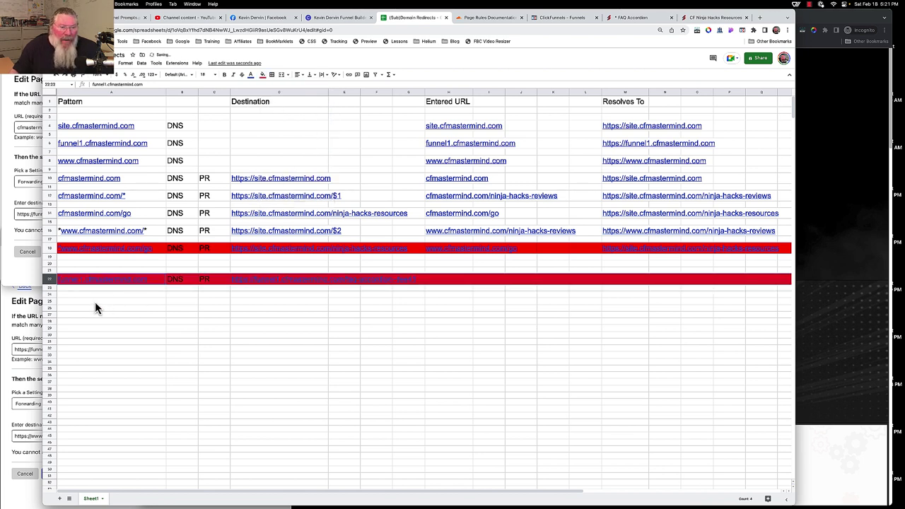
{"action": "left_click", "coordinate": [96, 303]}
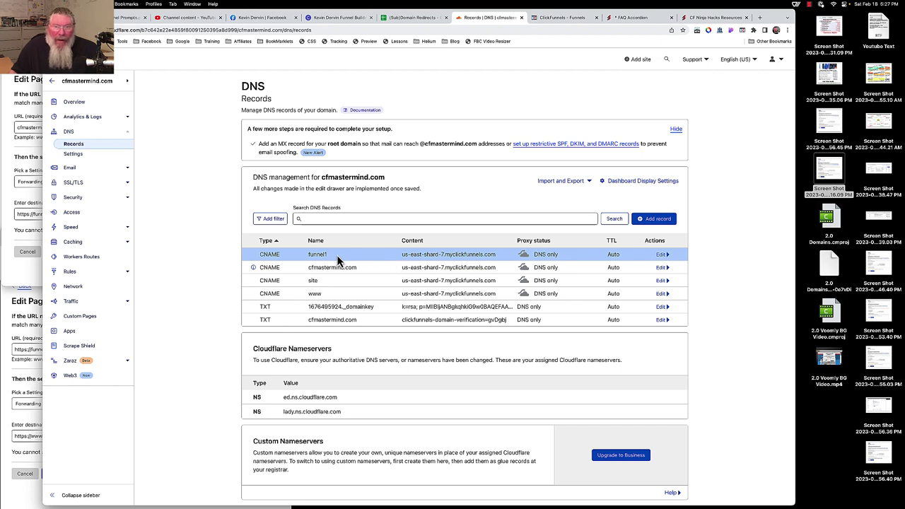
- In ClickFunnels, check the domain and path in the CF 2.0 Hacks funnel settings, then close them without changes
{"action": "left_click", "coordinate": [551, 18]}
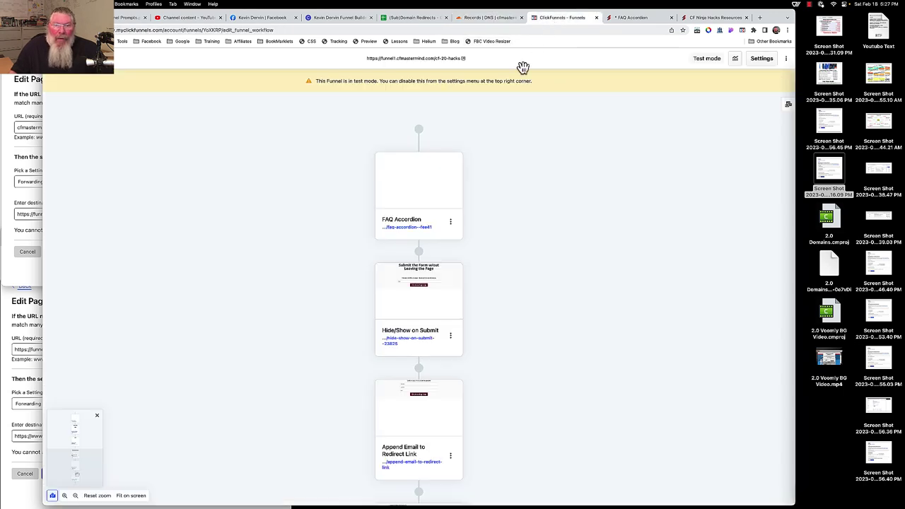
{"action": "left_click", "coordinate": [757, 58]}
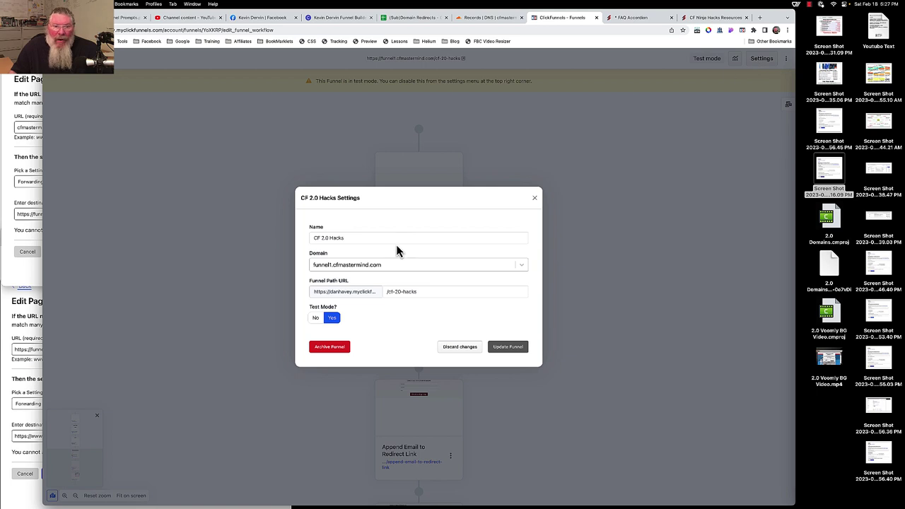
{"action": "left_click", "coordinate": [536, 200]}
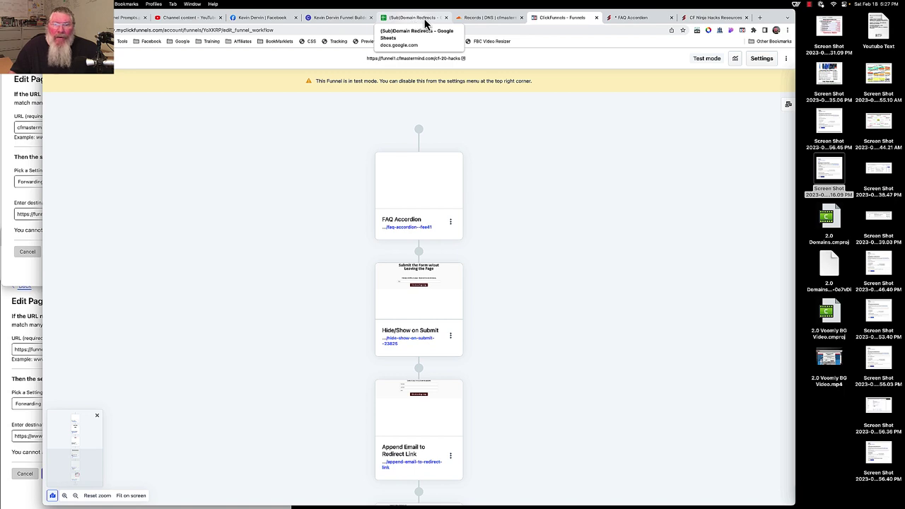
- Switch to Cloudflare and open the DNS records of the funnelcodesecrets.com site
{"action": "left_click", "coordinate": [471, 18]}
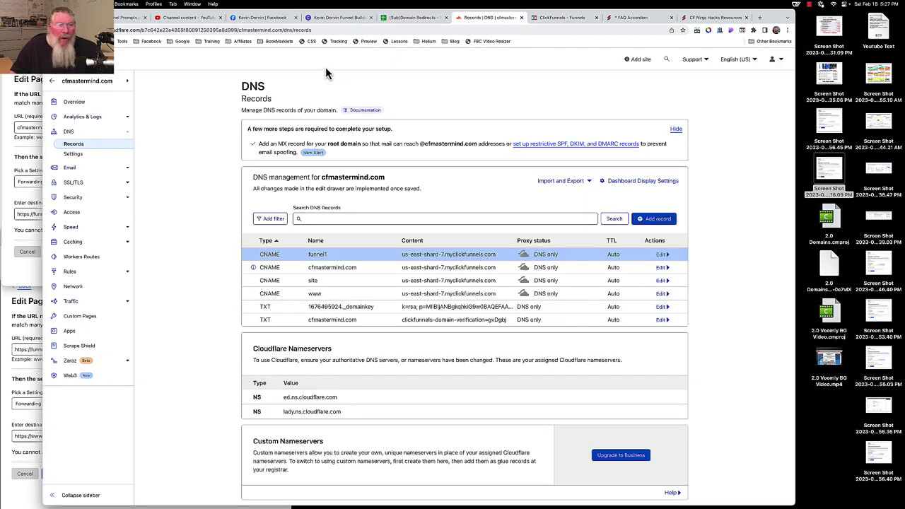
{"action": "left_click", "coordinate": [83, 81]}
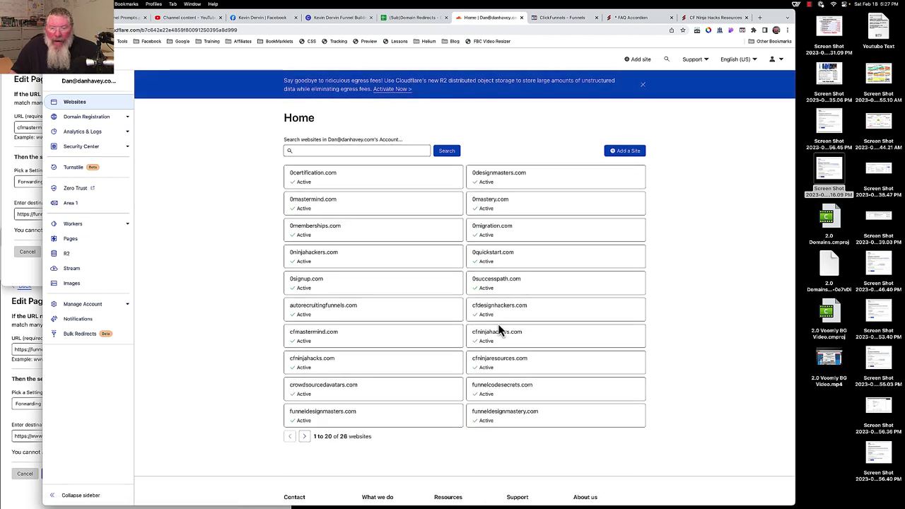
{"action": "left_click", "coordinate": [494, 388]}
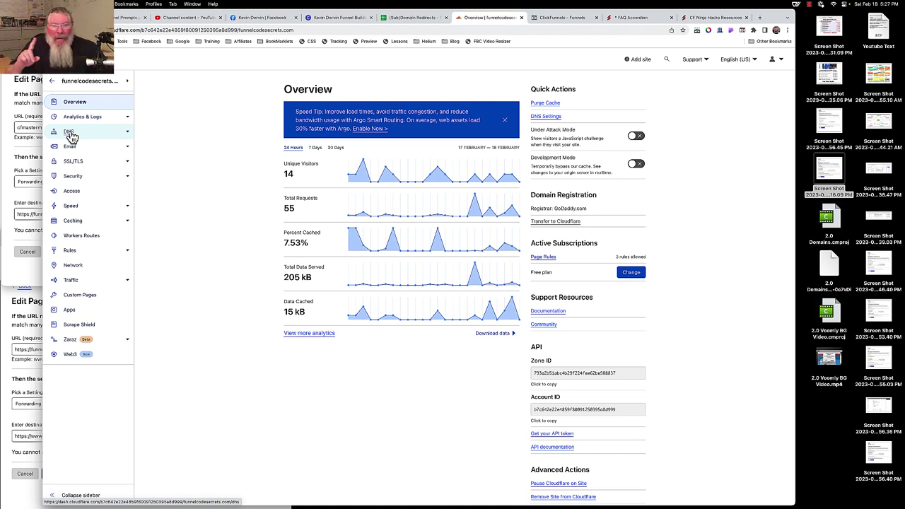
{"action": "left_click", "coordinate": [69, 132]}
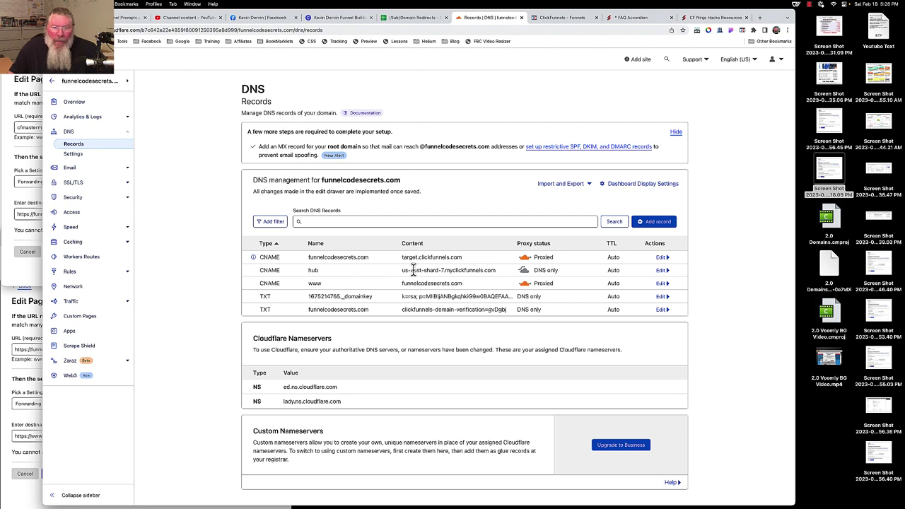
- Examine the names and targets of the hub, root domain and www CNAME records for funnelcodesecrets.com
{"action": "left_click_drag", "start_coordinate": [401, 270], "coordinate": [504, 275]}
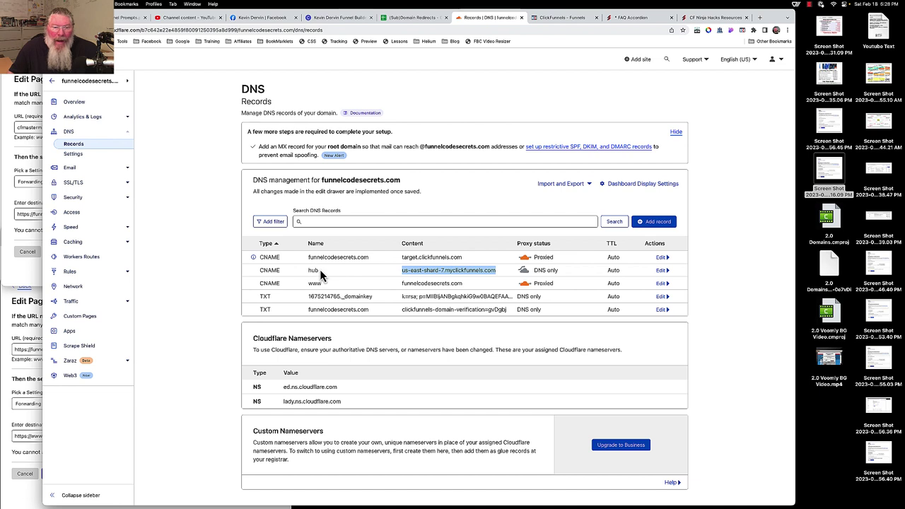
{"action": "left_click_drag", "start_coordinate": [320, 271], "coordinate": [297, 278]}
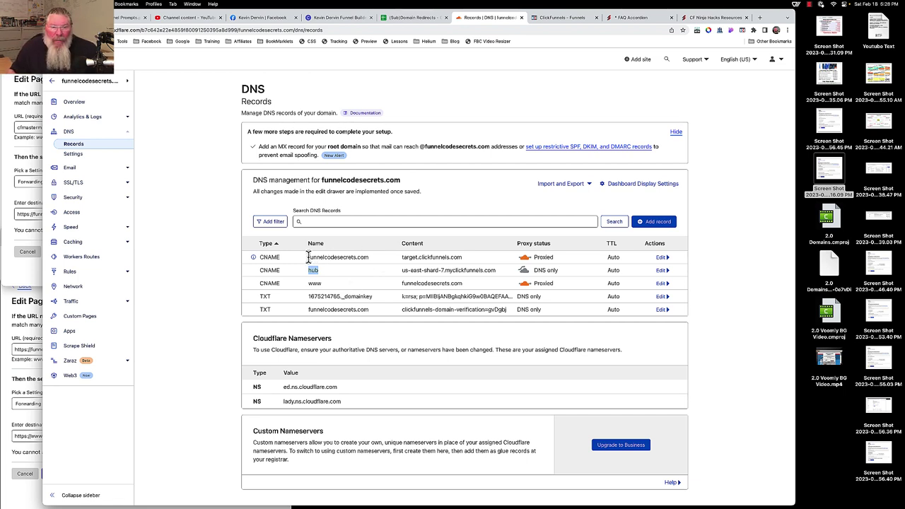
{"action": "left_click_drag", "start_coordinate": [308, 257], "coordinate": [471, 264]}
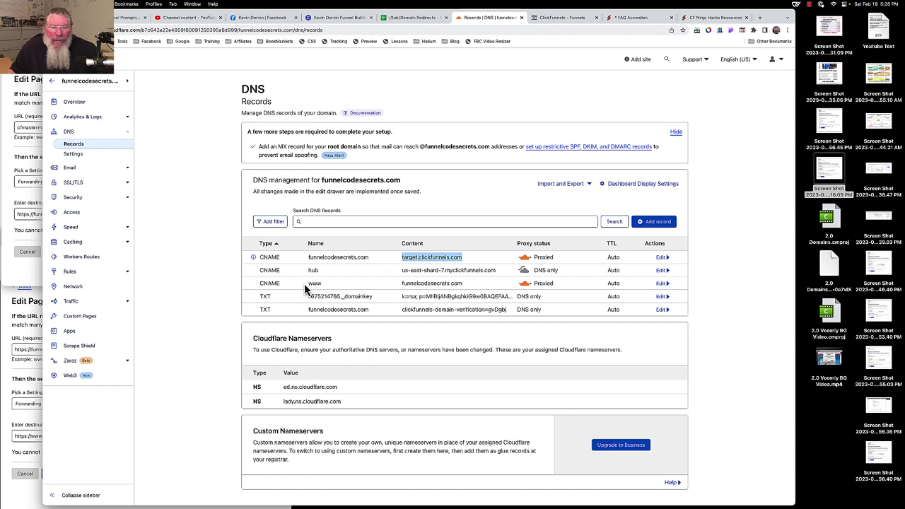
{"action": "left_click_drag", "start_coordinate": [305, 283], "coordinate": [323, 285]}
{"action": "left_click_drag", "start_coordinate": [400, 283], "coordinate": [474, 287]}
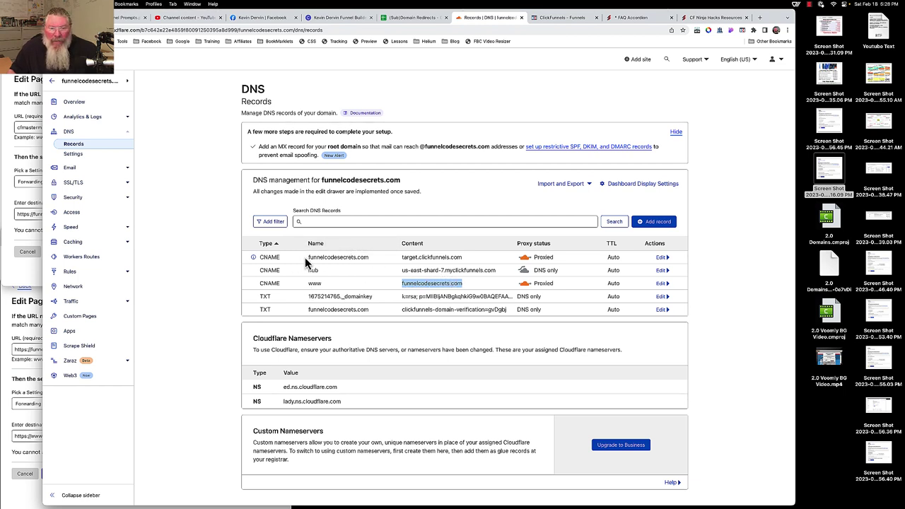
{"action": "left_click_drag", "start_coordinate": [305, 257], "coordinate": [381, 257]}
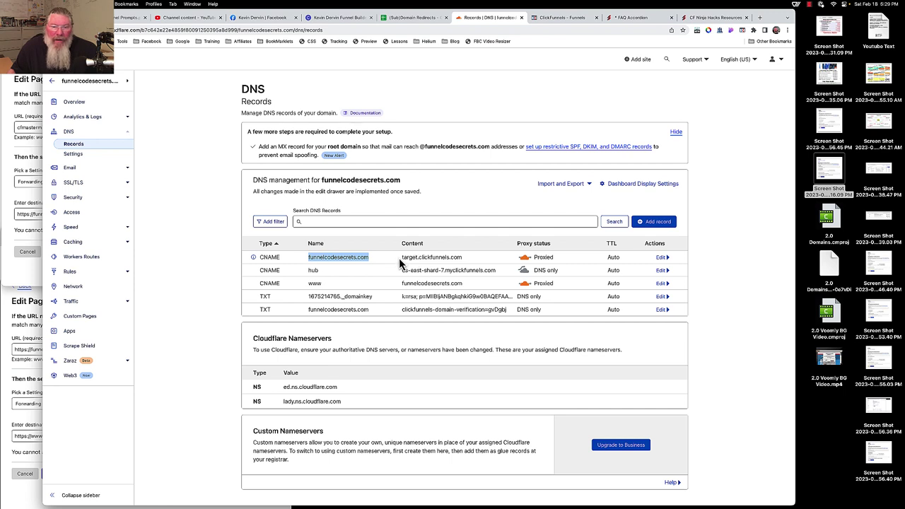
{"action": "left_click_drag", "start_coordinate": [401, 263], "coordinate": [472, 264]}
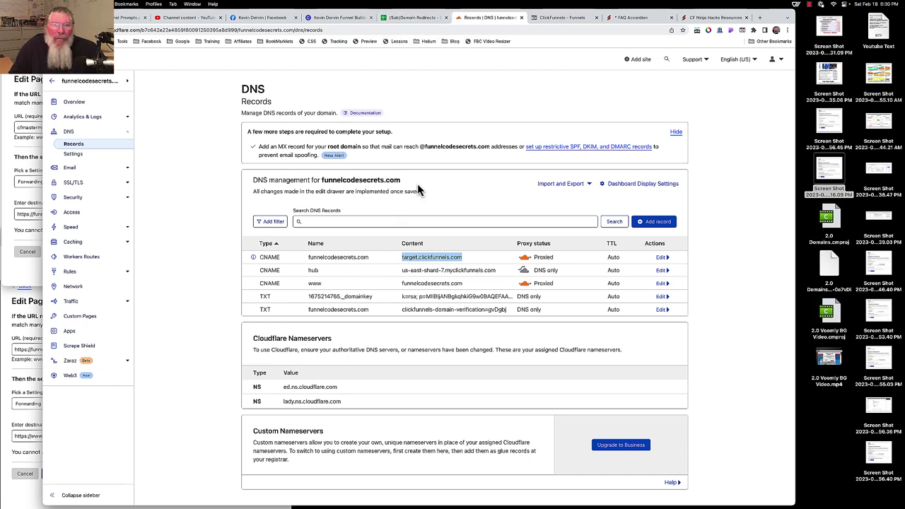
- Return to the redirects spreadsheet and review the destination of the funnelcodesecrets.com pattern in row 25
{"action": "left_click", "coordinate": [414, 18]}
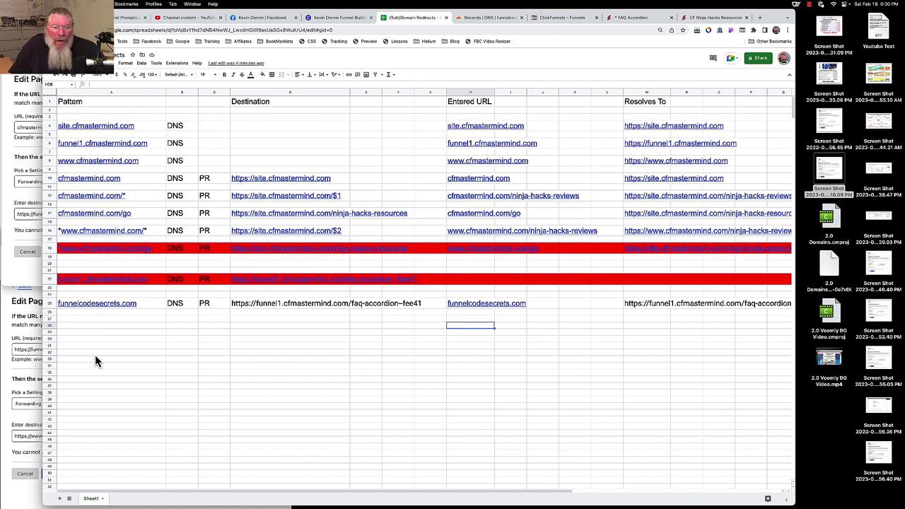
{"action": "mouse_move", "coordinate": [297, 307]}
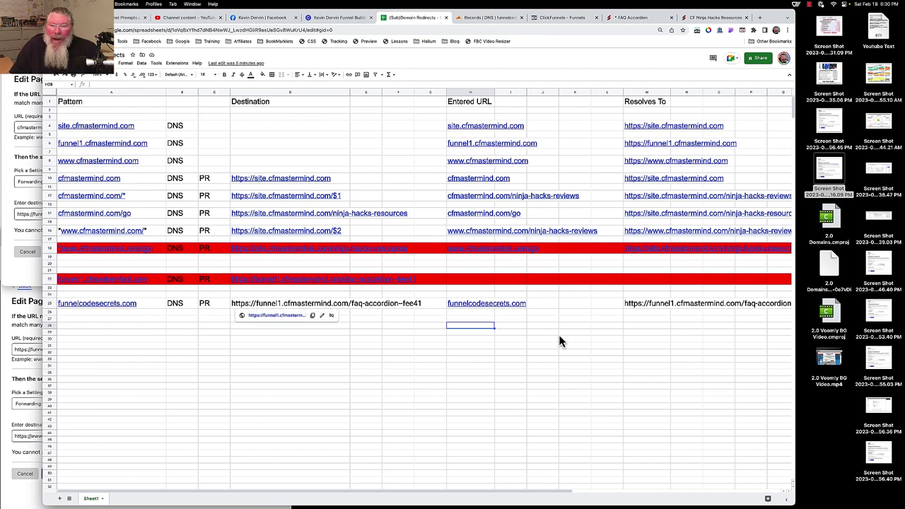
- Switch to Cloudflare and open the existing page rule of funnelcodesecrets.com for editing
{"action": "left_click", "coordinate": [486, 21]}
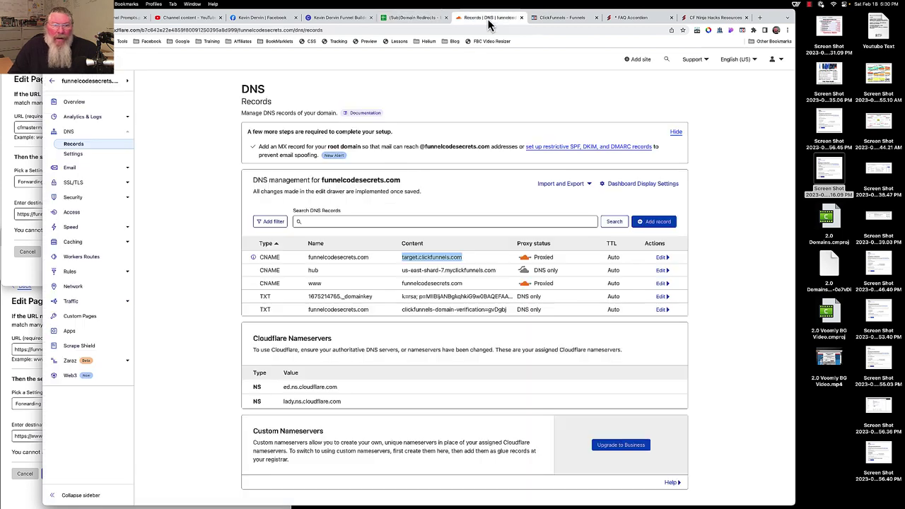
{"action": "left_click", "coordinate": [71, 273]}
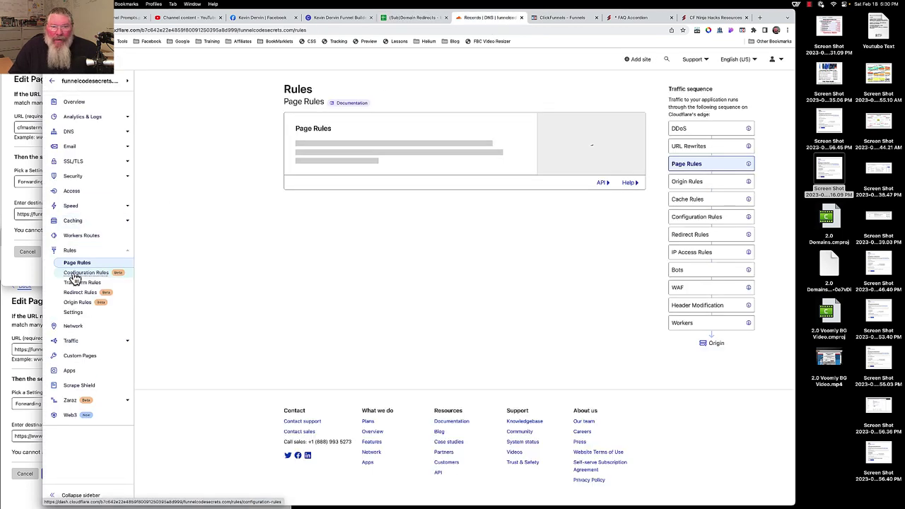
{"action": "left_click", "coordinate": [617, 239]}
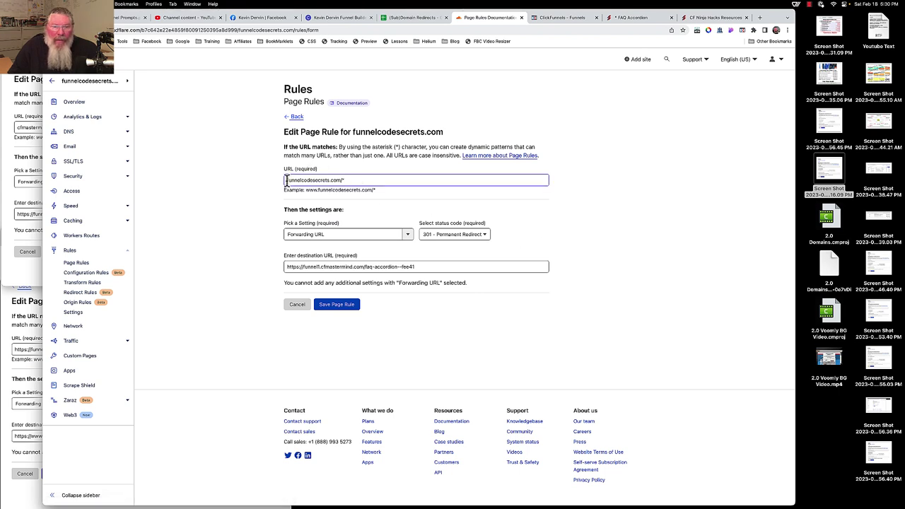
- Examine the rule's URL pattern and forwarding destination, and compare the destination with the open FAQ Accordion page
{"action": "left_click_drag", "start_coordinate": [288, 181], "coordinate": [365, 181]}
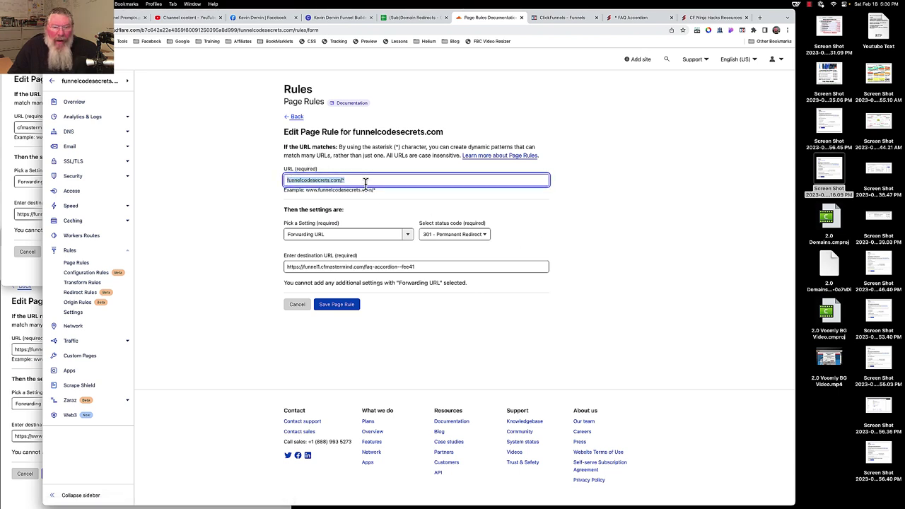
{"action": "left_click", "coordinate": [366, 181]}
{"action": "left_click_drag", "start_coordinate": [341, 179], "coordinate": [350, 180]}
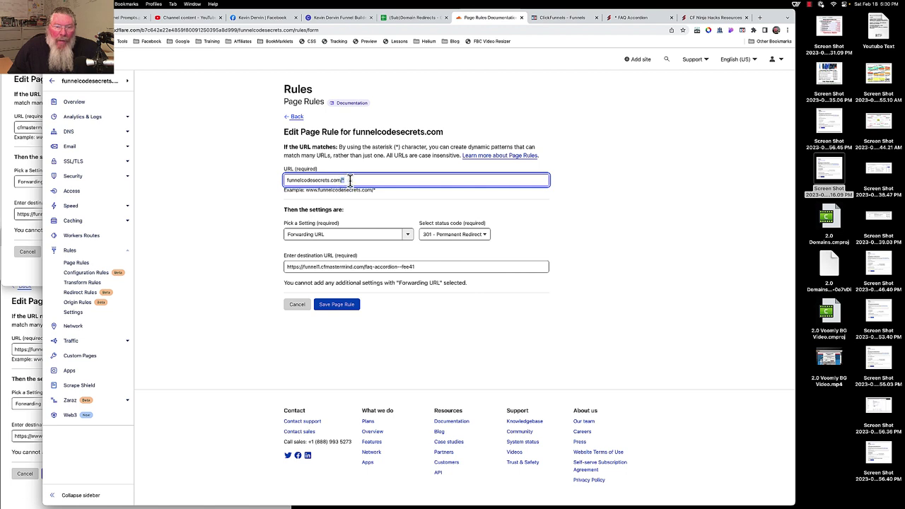
{"action": "left_click", "coordinate": [377, 259]}
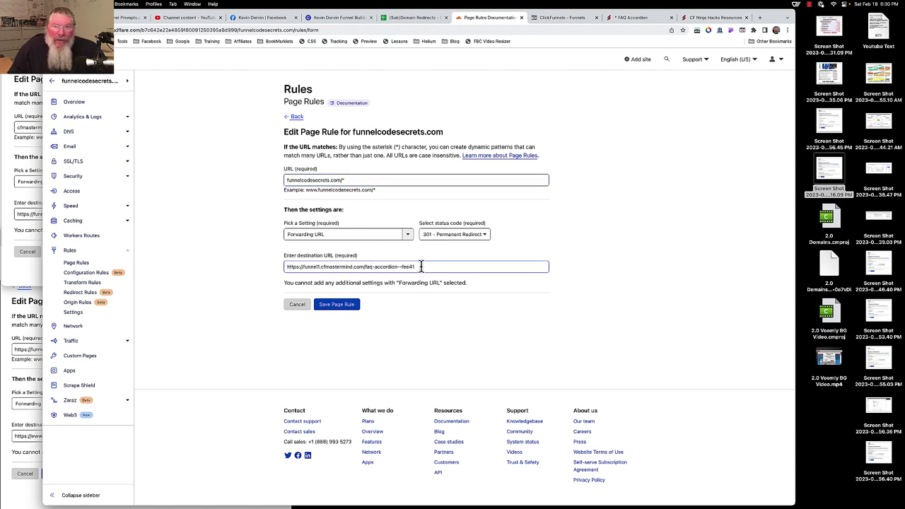
{"action": "left_click", "coordinate": [625, 18]}
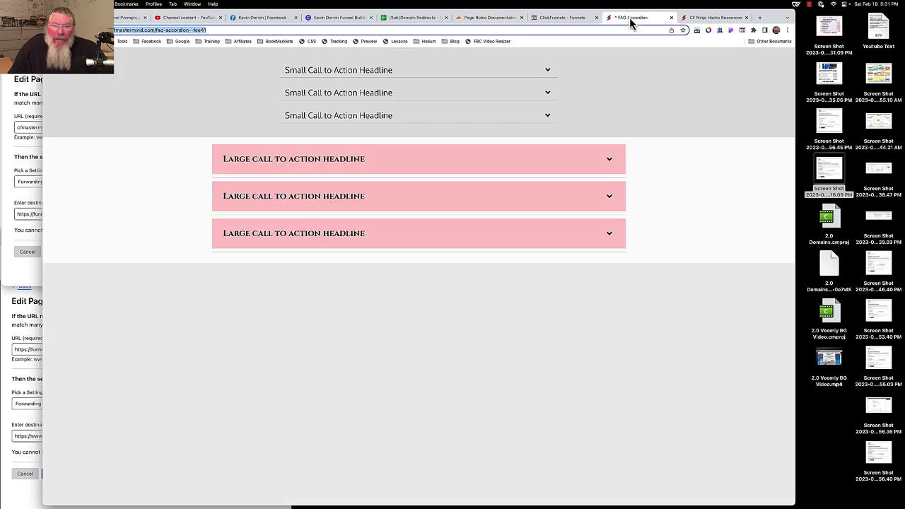
{"action": "left_click", "coordinate": [487, 18]}
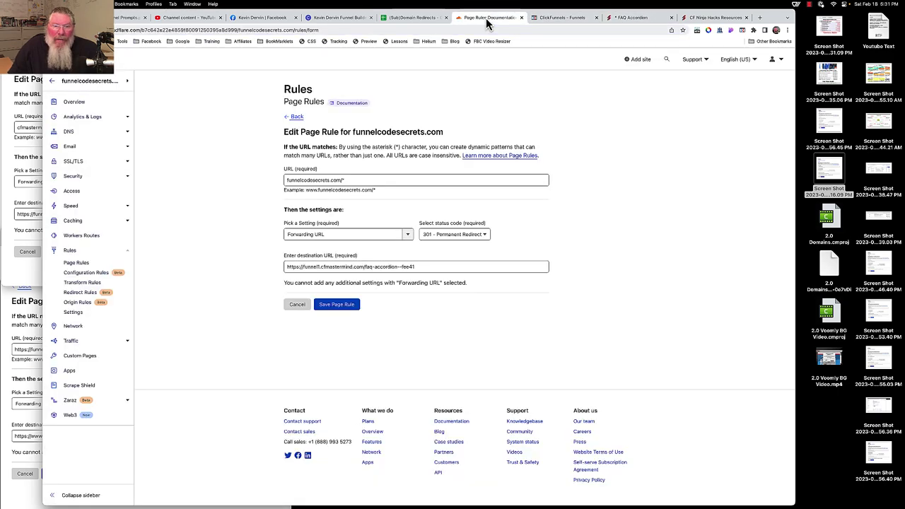
- Copy funnelcodesecrets.com from the rule's URL pattern and load it in a new incognito window to test the redirect
{"action": "left_click_drag", "start_coordinate": [340, 179], "coordinate": [286, 179]}
{"action": "key", "text": "super+c"}
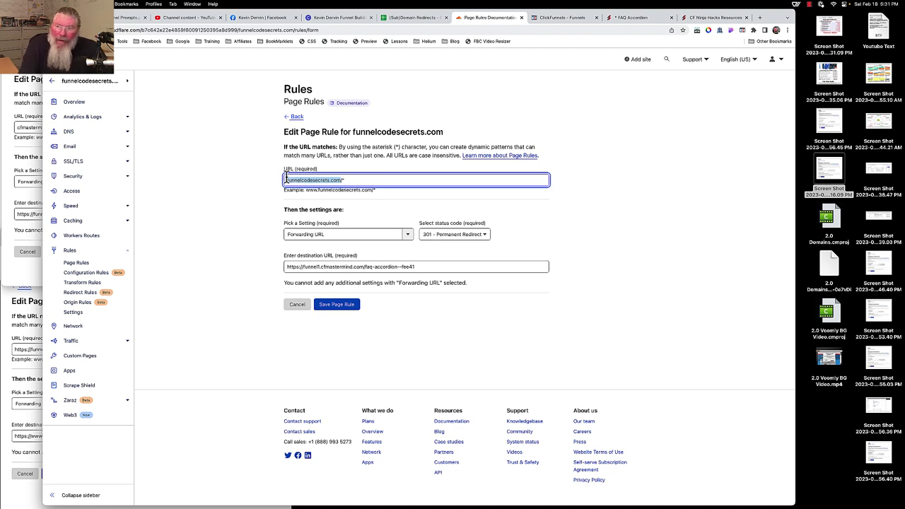
{"action": "left_click", "coordinate": [787, 30]}
{"action": "left_click", "coordinate": [711, 67]}
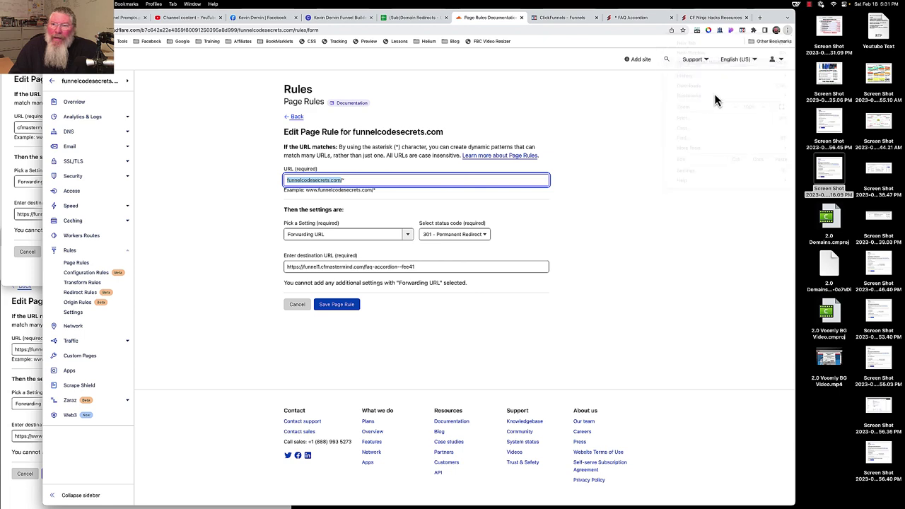
{"action": "right_click", "coordinate": [561, 30]}
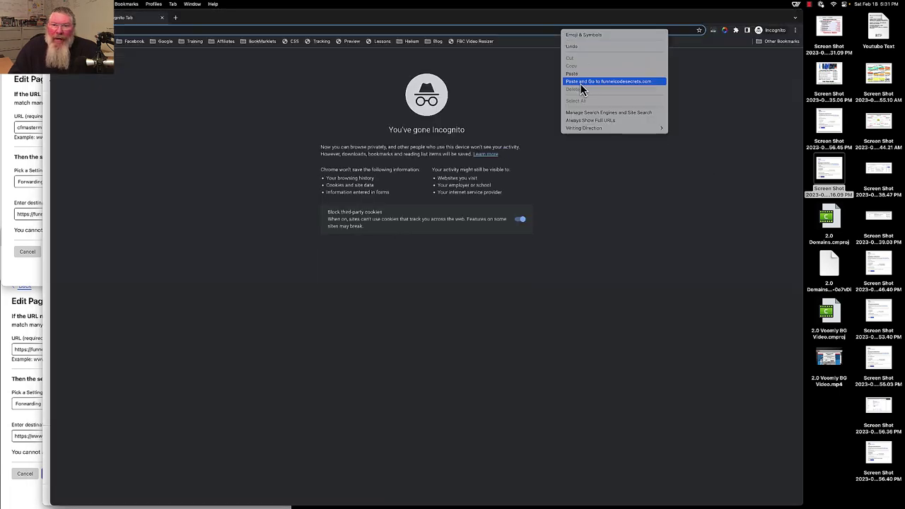
{"action": "left_click", "coordinate": [581, 82]}
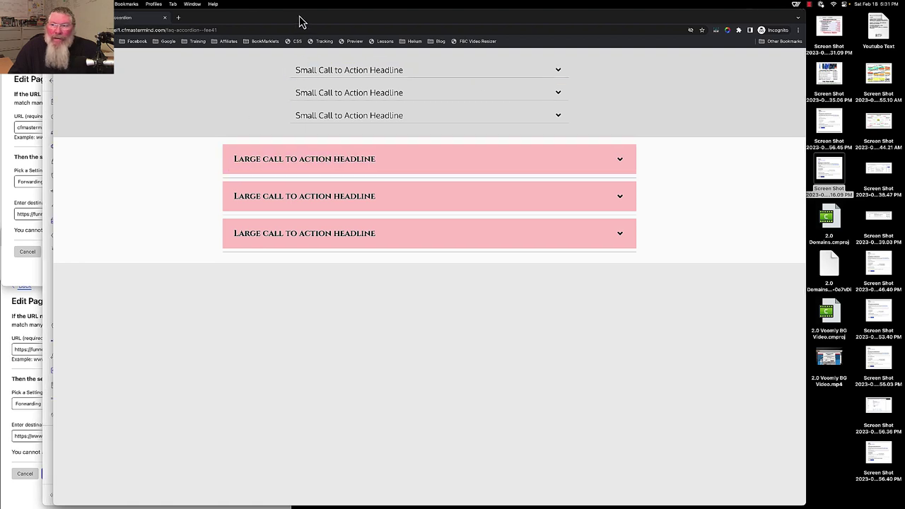
{"action": "left_click_drag", "start_coordinate": [296, 15], "coordinate": [402, 11]}
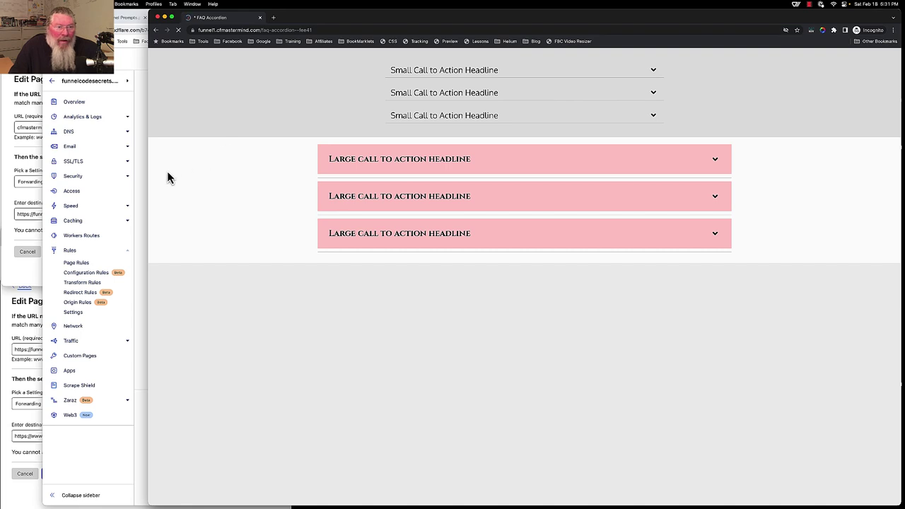
- Check the spreadsheet's funnelcodesecrets.com entry, change the Cloudflare page rule's URL pattern to funnelcodesecrets.com/go and save the rule
{"action": "left_click", "coordinate": [143, 184]}
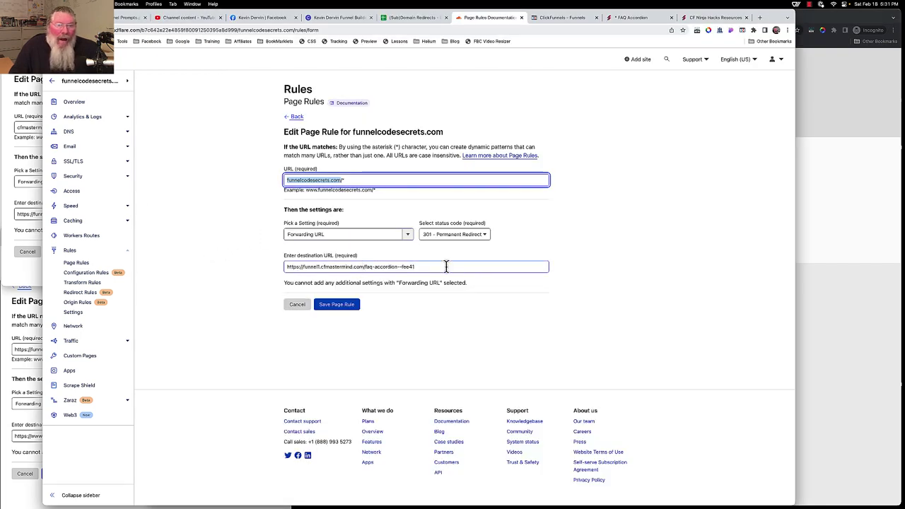
{"action": "left_click", "coordinate": [340, 180]}
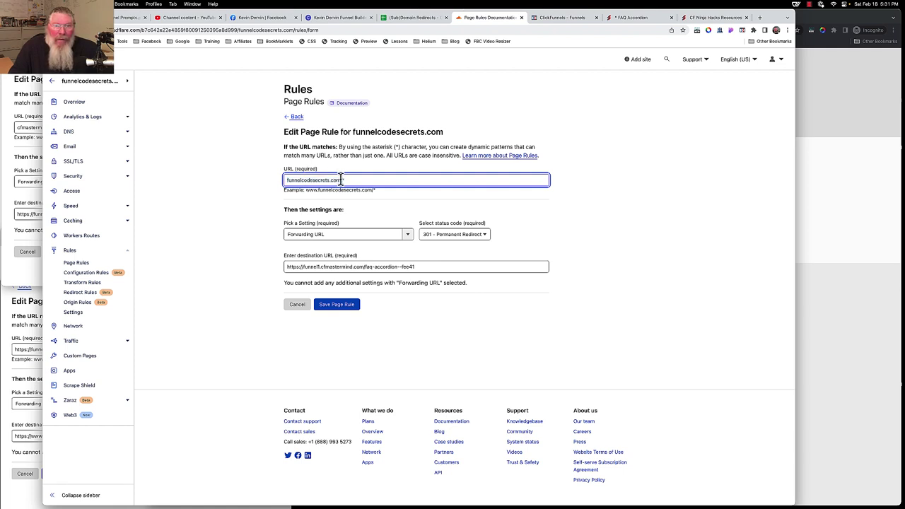
{"action": "left_click", "coordinate": [397, 23]}
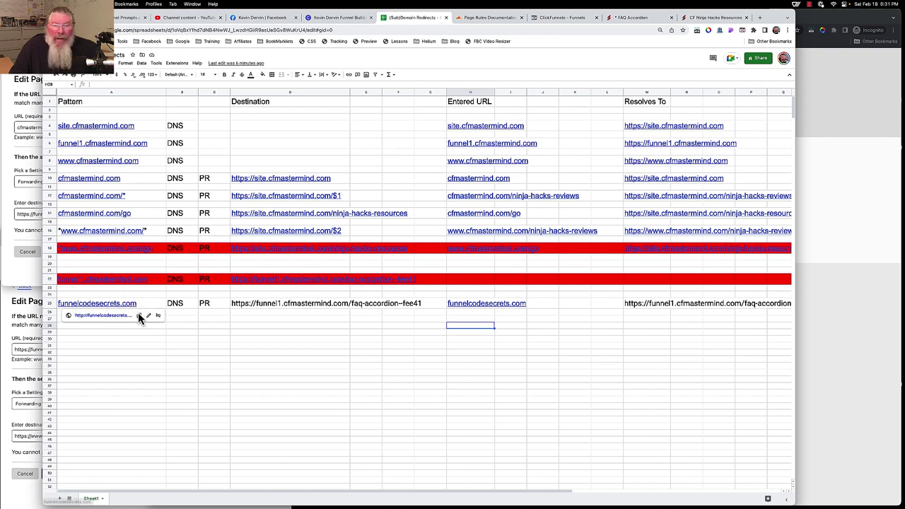
{"action": "left_click", "coordinate": [479, 20]}
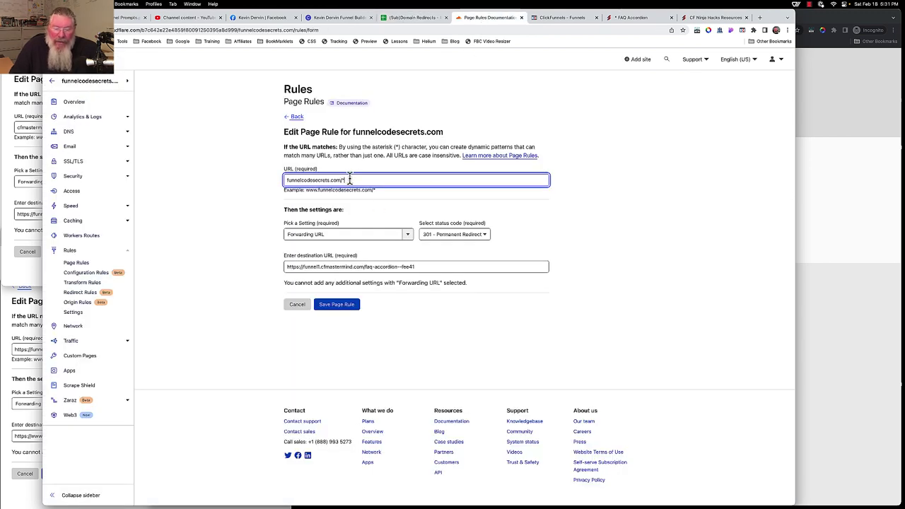
{"action": "key", "text": "BackSpace"}
{"action": "type", "text": "g"}
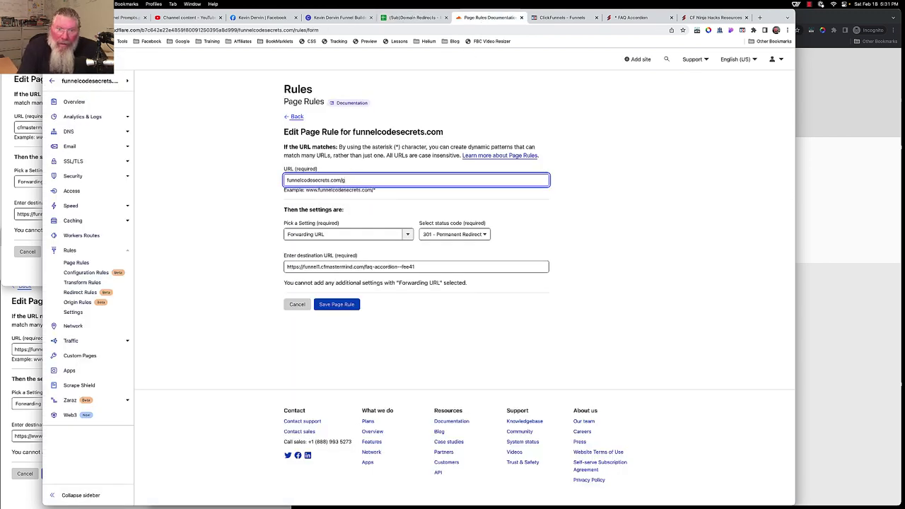
{"action": "type", "text": "o"}
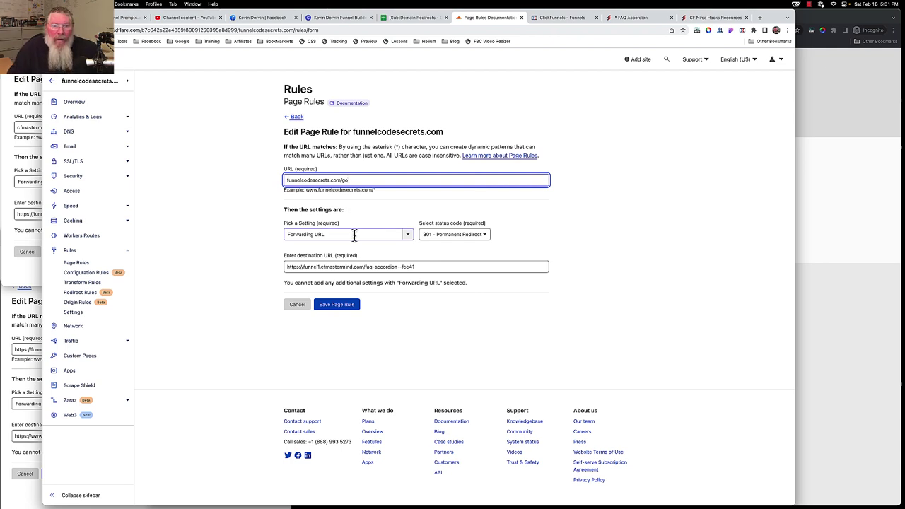
{"action": "left_click", "coordinate": [345, 309]}
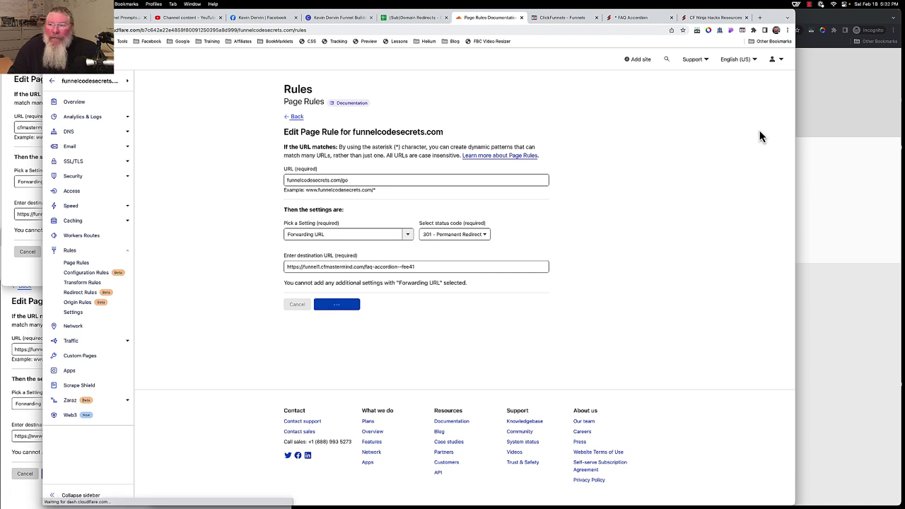
- Load the copied funnelcodesecrets.com root address in a new incognito tab to test the changed rule
{"action": "left_click", "coordinate": [816, 116]}
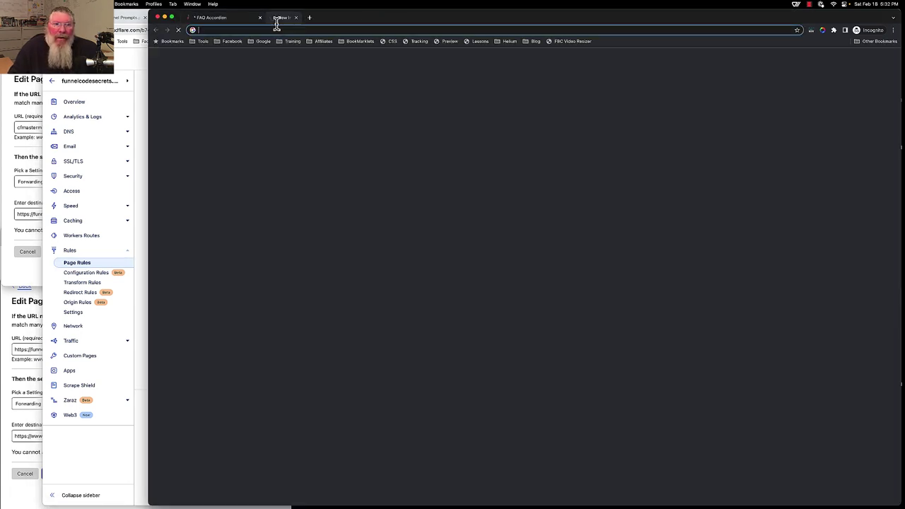
{"action": "left_click", "coordinate": [273, 17]}
{"action": "right_click", "coordinate": [279, 26]}
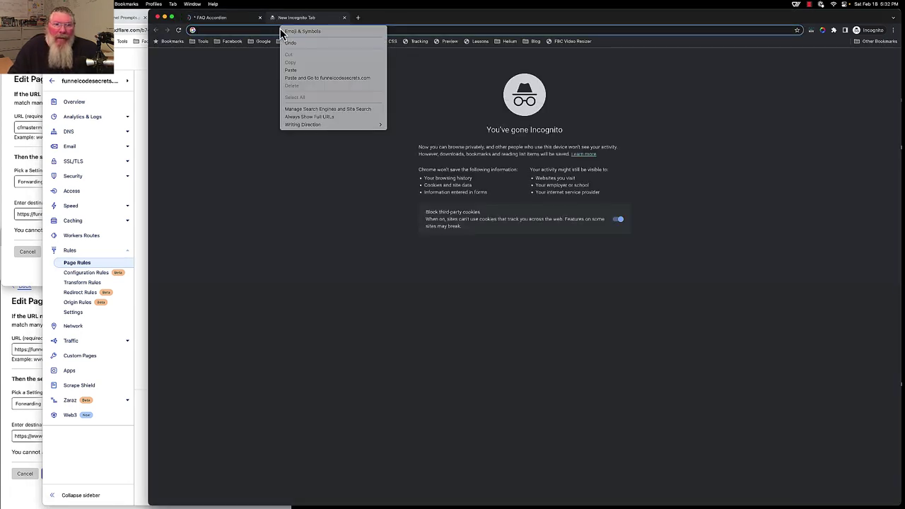
{"action": "left_click", "coordinate": [297, 94]}
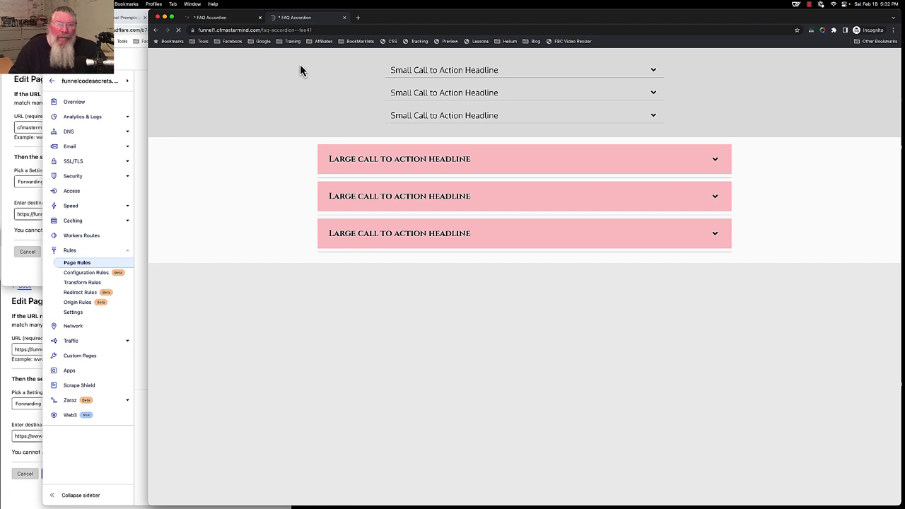
- Test the redirect of funnelcodesecrets.com/go in another incognito tab
{"action": "left_click", "coordinate": [358, 17]}
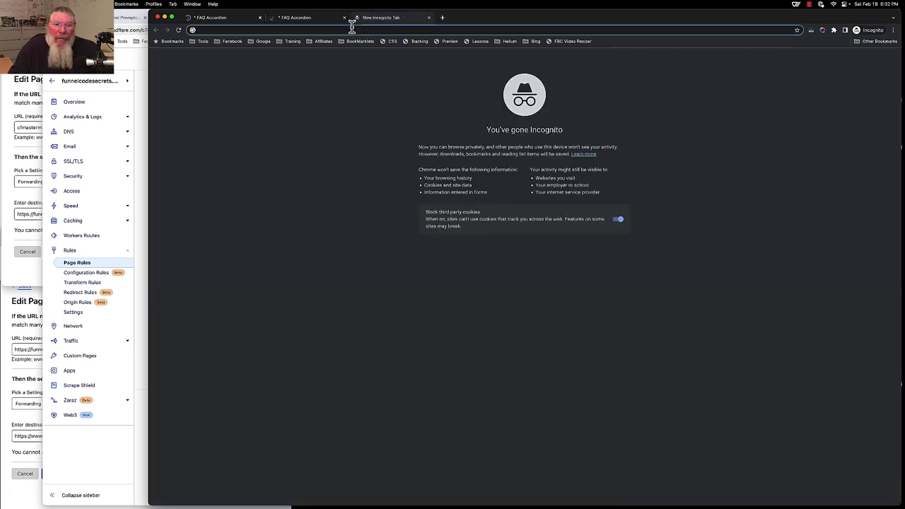
{"action": "right_click", "coordinate": [353, 27]}
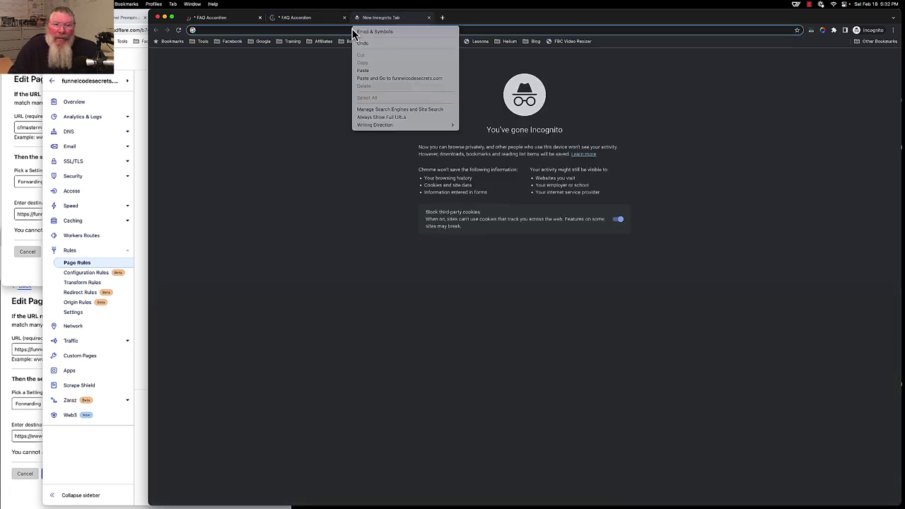
{"action": "left_click", "coordinate": [362, 71]}
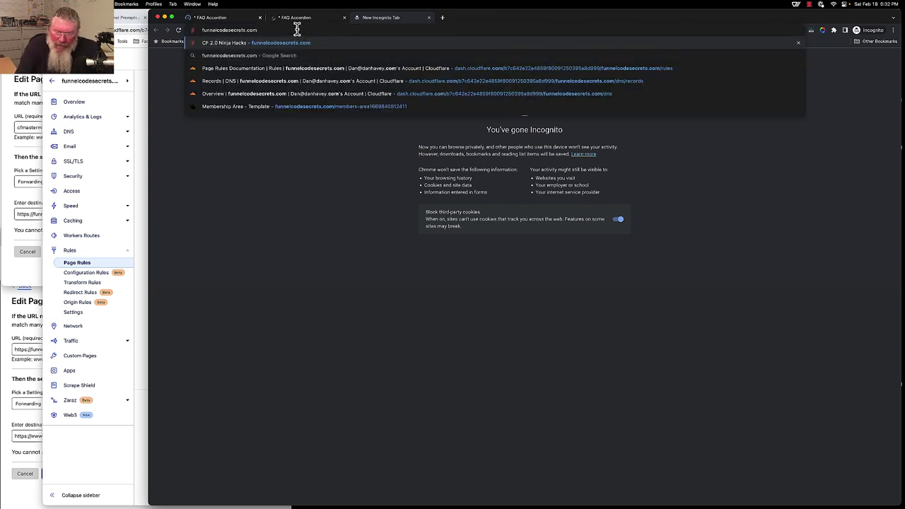
{"action": "type", "text": "/go"}
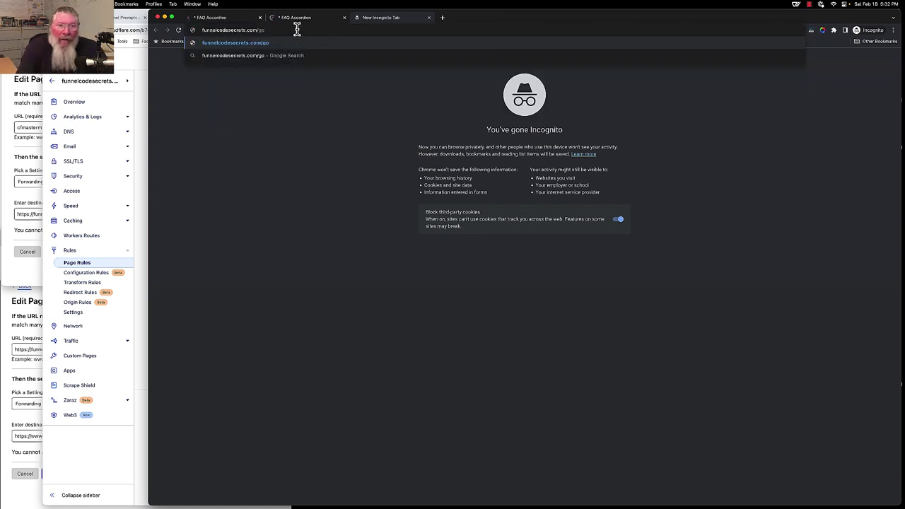
{"action": "key", "text": "Return"}
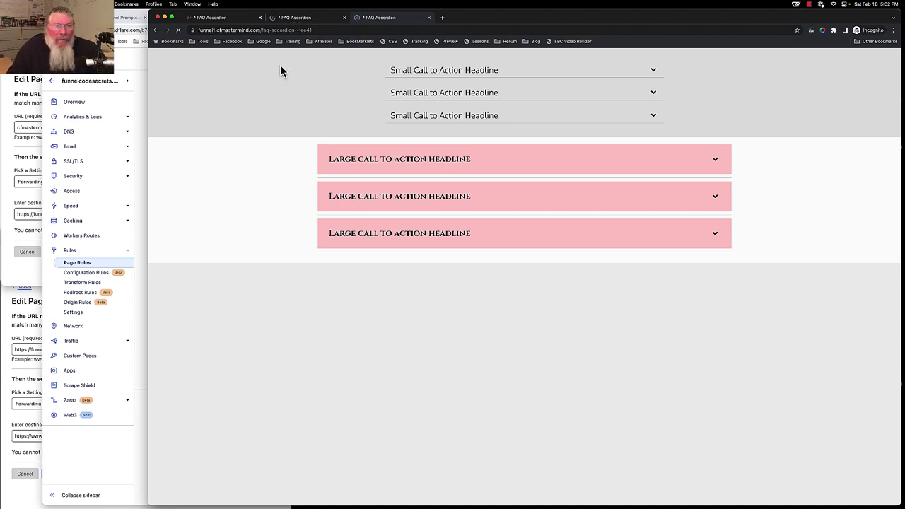
{"action": "key", "text": "super+w"}
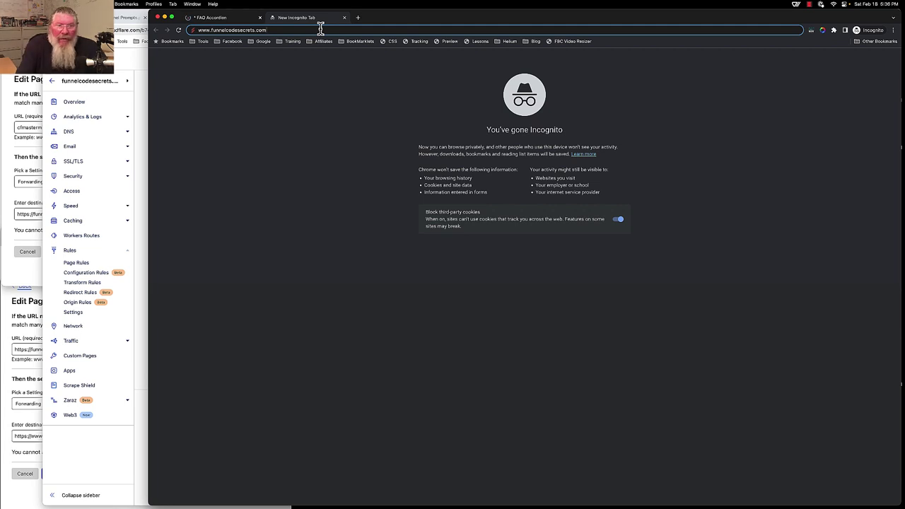
{"action": "key", "text": "Return"}
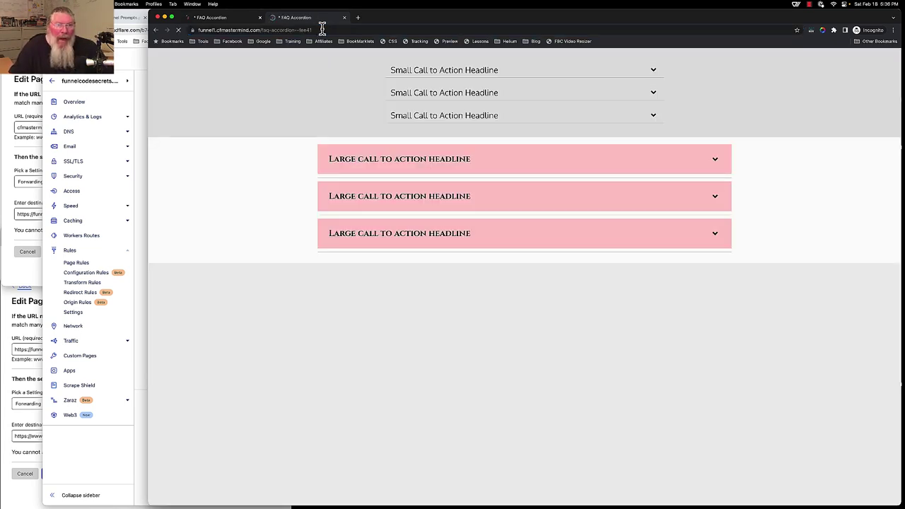
{"action": "left_click", "coordinate": [144, 124]}
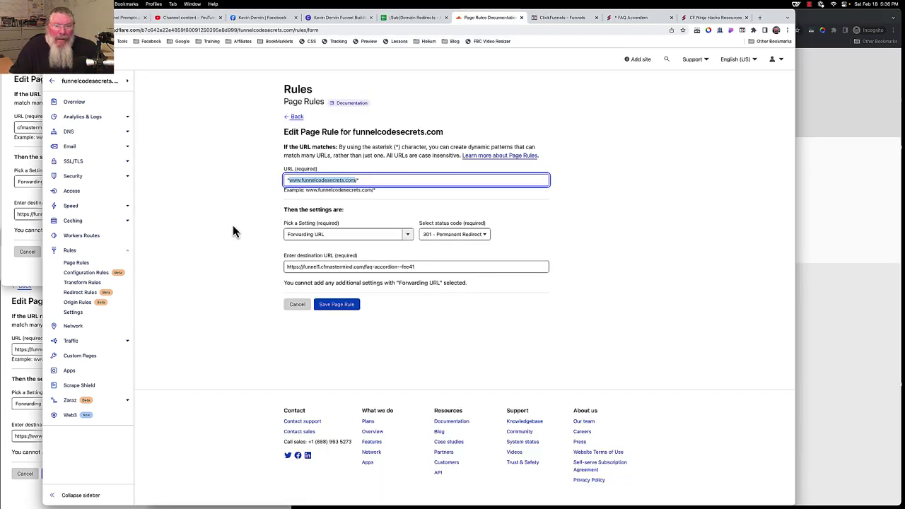
{"action": "left_click", "coordinate": [371, 207]}
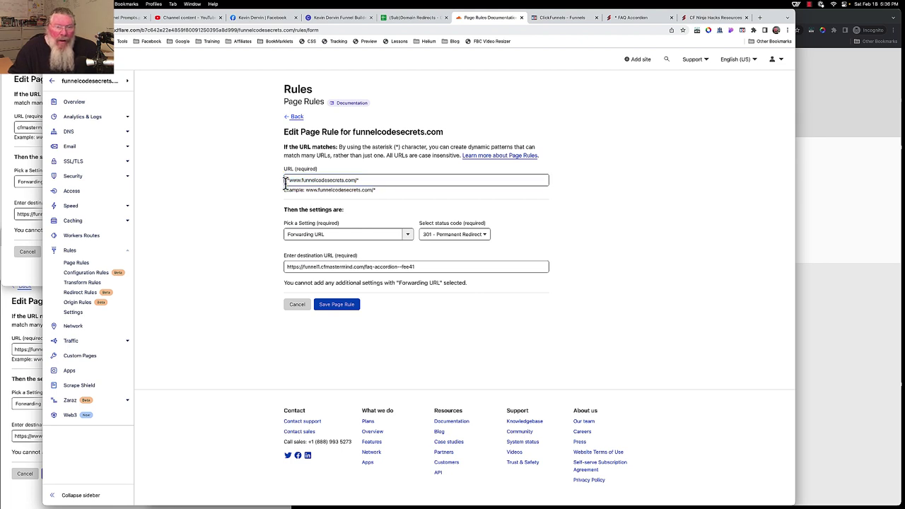
{"action": "left_click", "coordinate": [297, 179]}
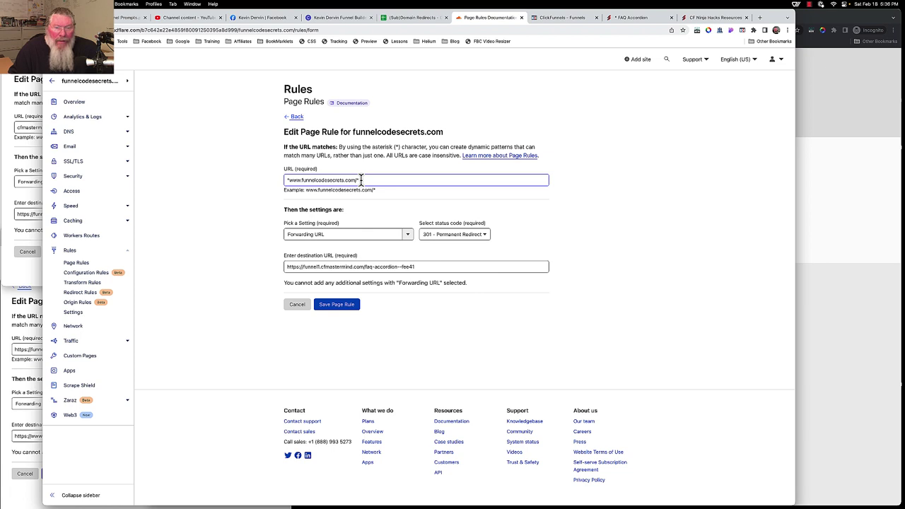
{"action": "left_click", "coordinate": [422, 266]}
- Review the funnelcodesecrets.com DNS records and the list of its page rules
{"action": "left_click", "coordinate": [70, 133]}
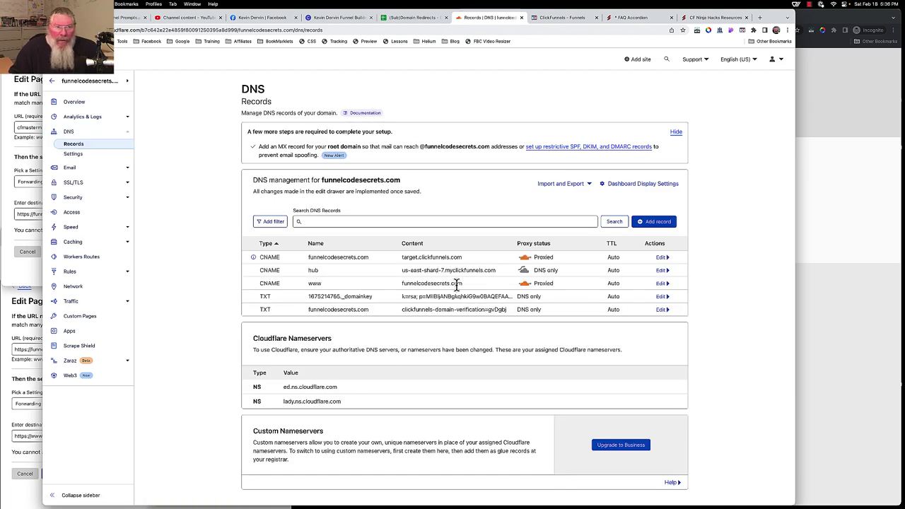
{"action": "left_click", "coordinate": [72, 273]}
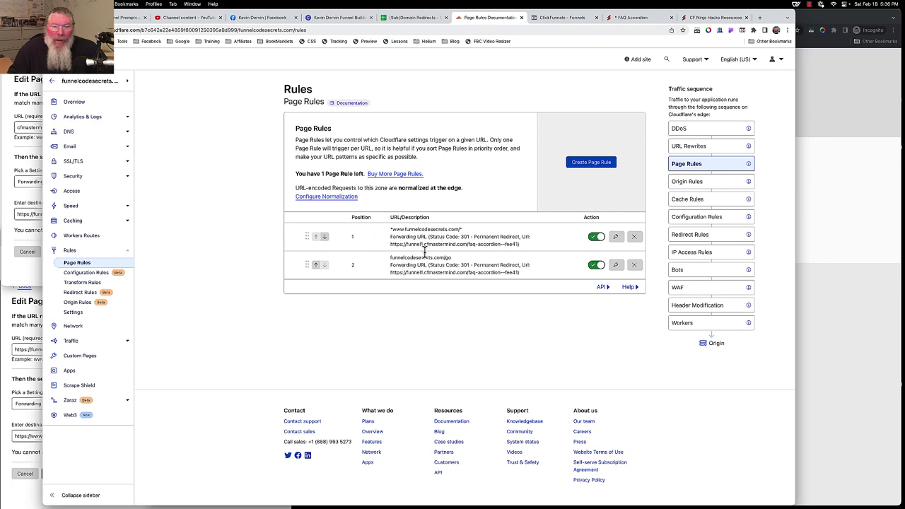
{"action": "left_click", "coordinate": [413, 21]}
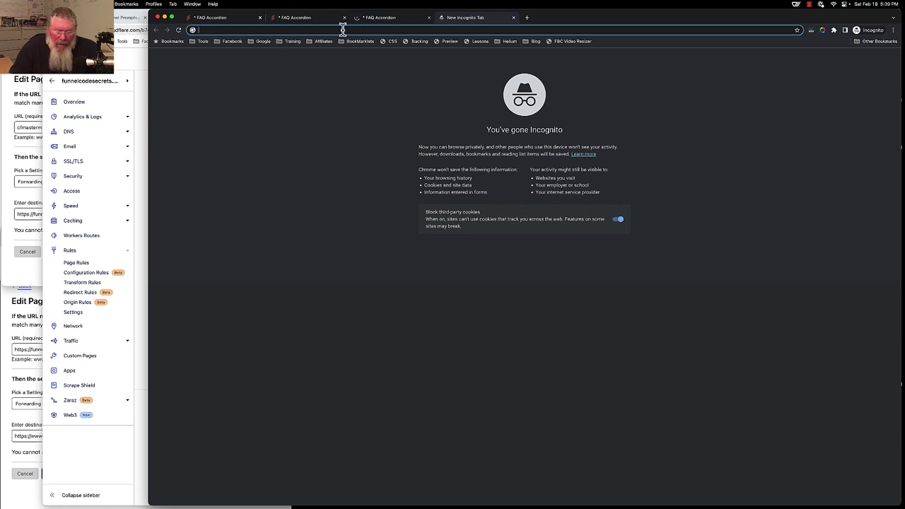
{"action": "type", "text": "www.funnelcodesecrets.com/go"}
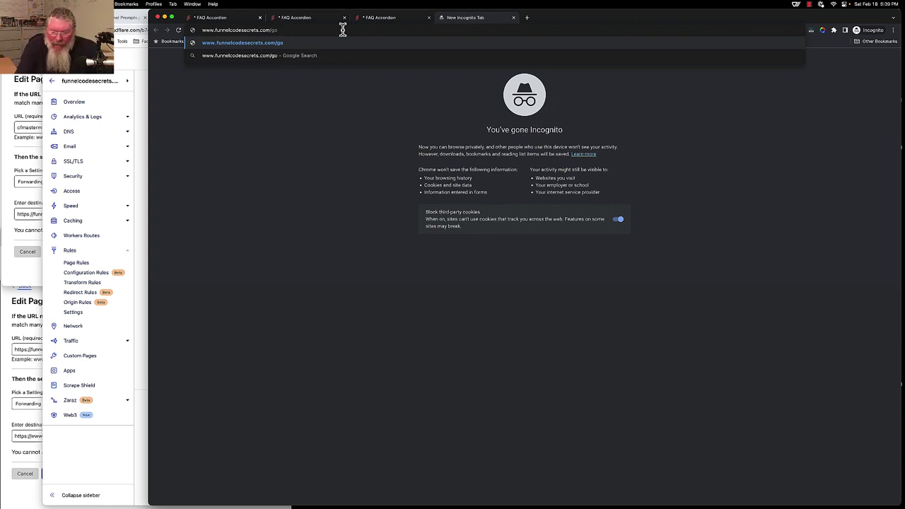
{"action": "key", "text": "Return"}
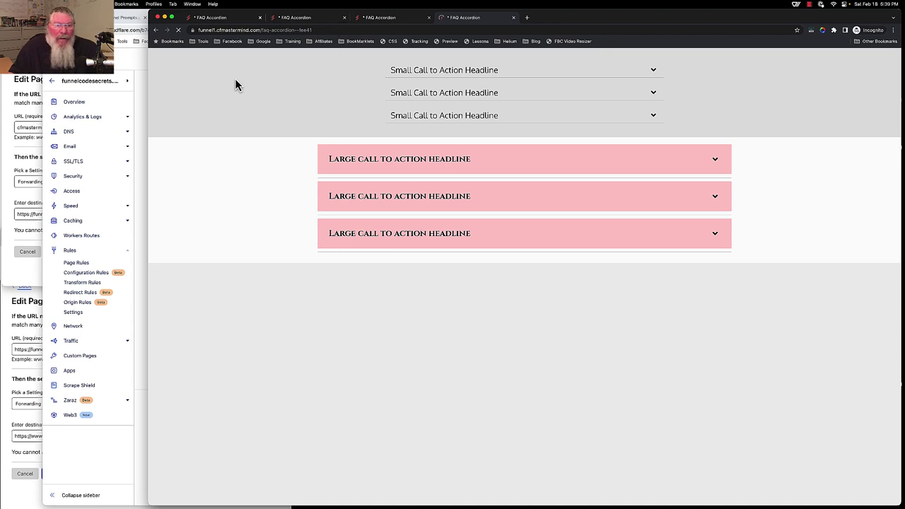
{"action": "left_click", "coordinate": [137, 162]}
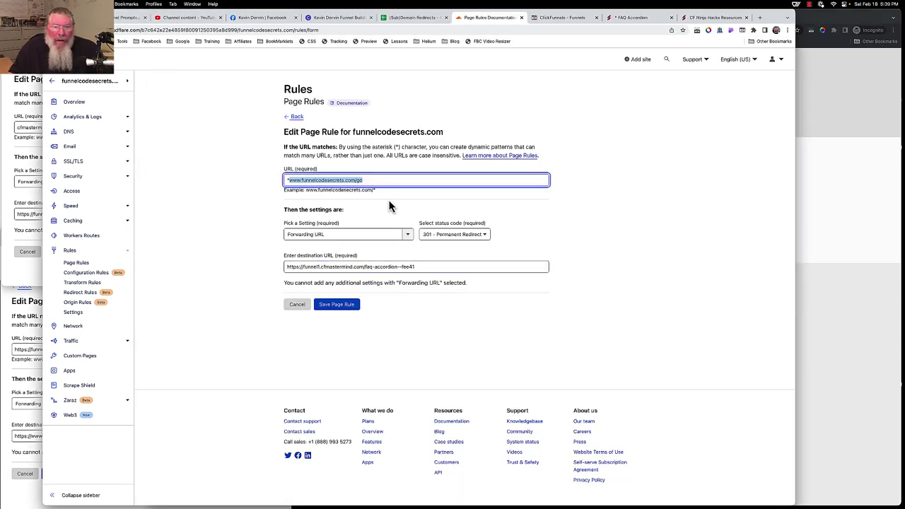
{"action": "left_click", "coordinate": [341, 306]}
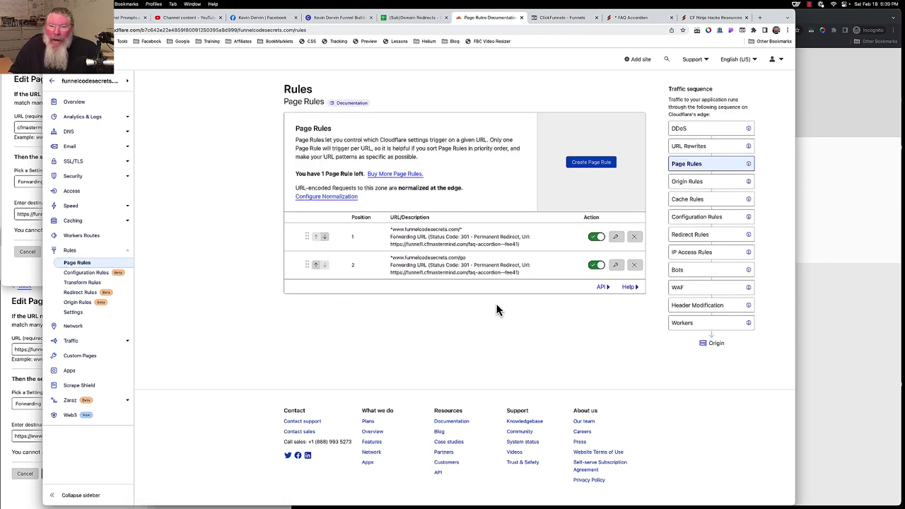
- Close the incognito window and compare the URL endings and destination of the two funnelcodesecrets.com page rules
{"action": "left_click", "coordinate": [810, 4]}
{"action": "left_click", "coordinate": [812, 31]}
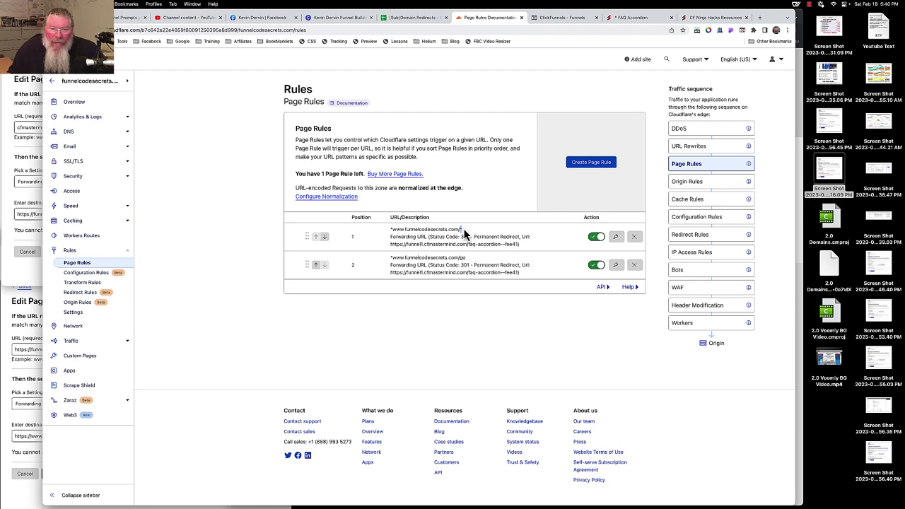
{"action": "left_click_drag", "start_coordinate": [460, 258], "coordinate": [466, 257]}
{"action": "left_click", "coordinate": [467, 256]}
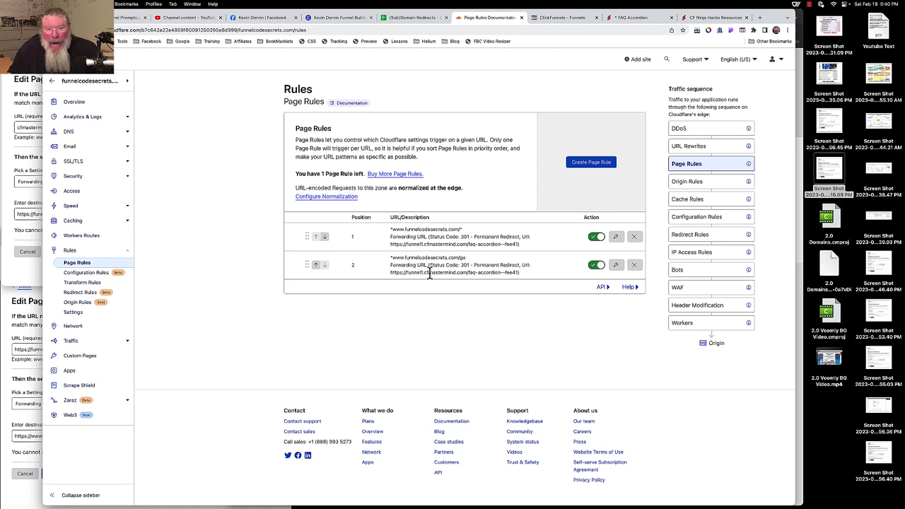
{"action": "left_click_drag", "start_coordinate": [426, 274], "coordinate": [522, 275]}
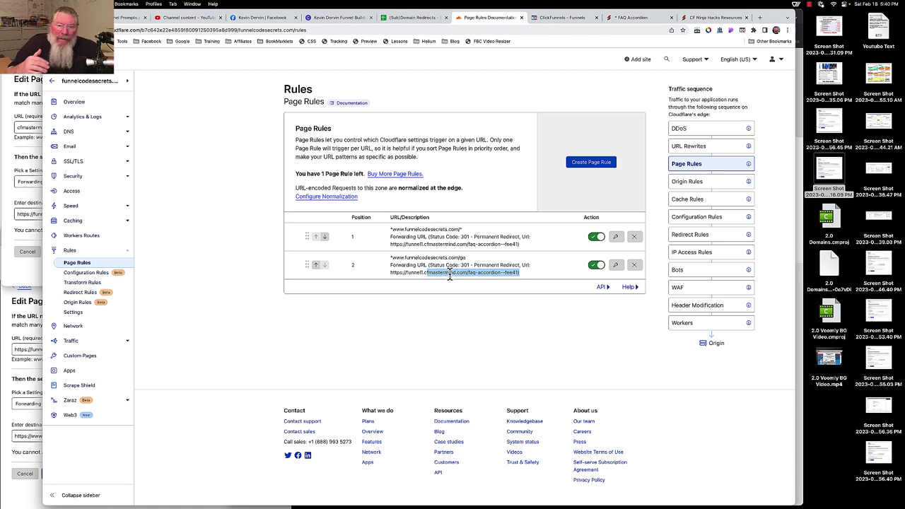
{"action": "left_click", "coordinate": [460, 228]}
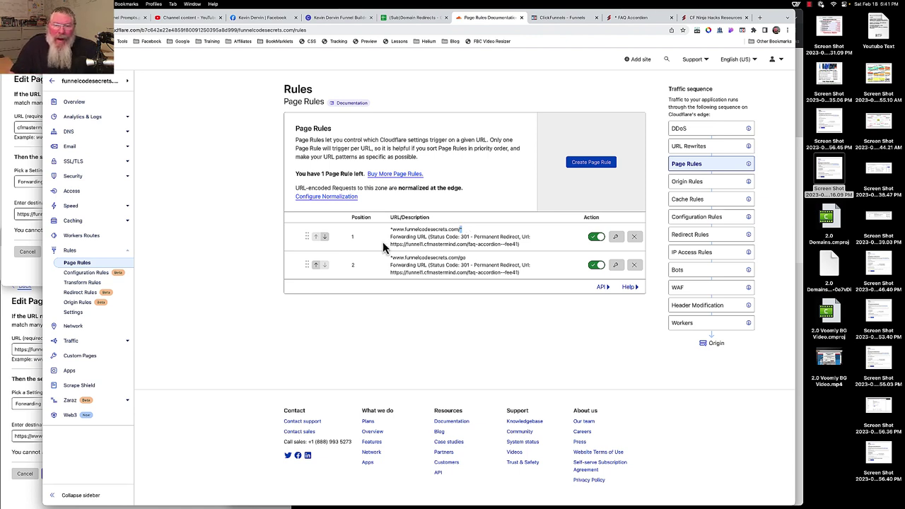
- Change the first page rule's URL pattern to *funnelcodesecrets.com/* and save the rule
{"action": "left_click", "coordinate": [617, 239]}
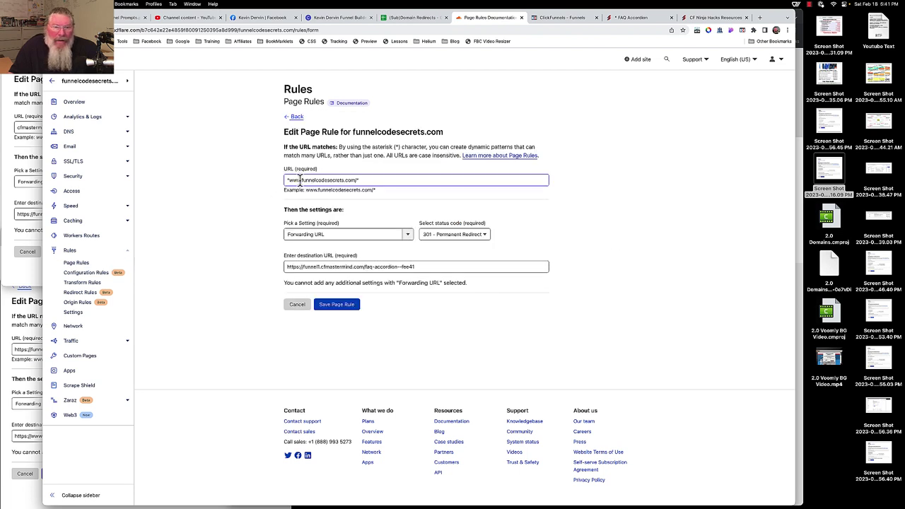
{"action": "mouse_move", "coordinate": [300, 180]}
{"action": "left_mouse_down"}
{"action": "mouse_move", "coordinate": [285, 180]}
{"action": "mouse_move", "coordinate": [298, 180]}
{"action": "left_mouse_up"}
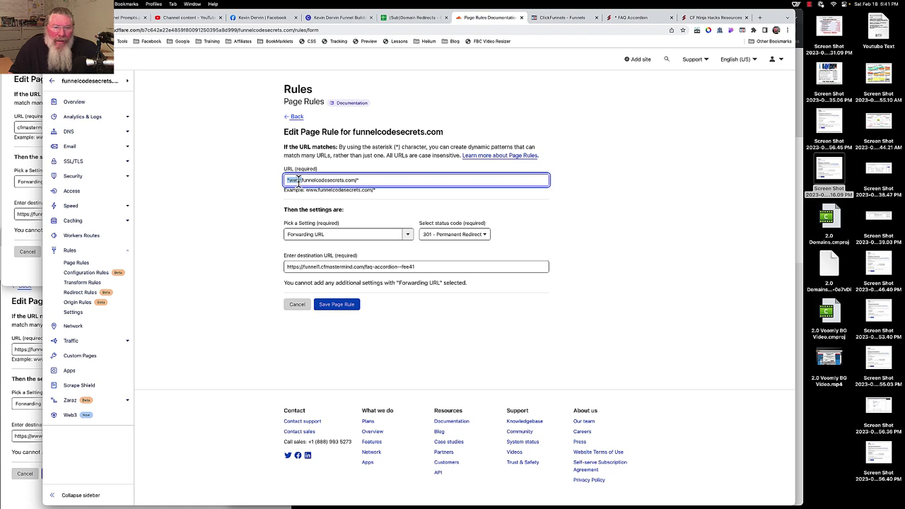
{"action": "left_click", "coordinate": [301, 180]}
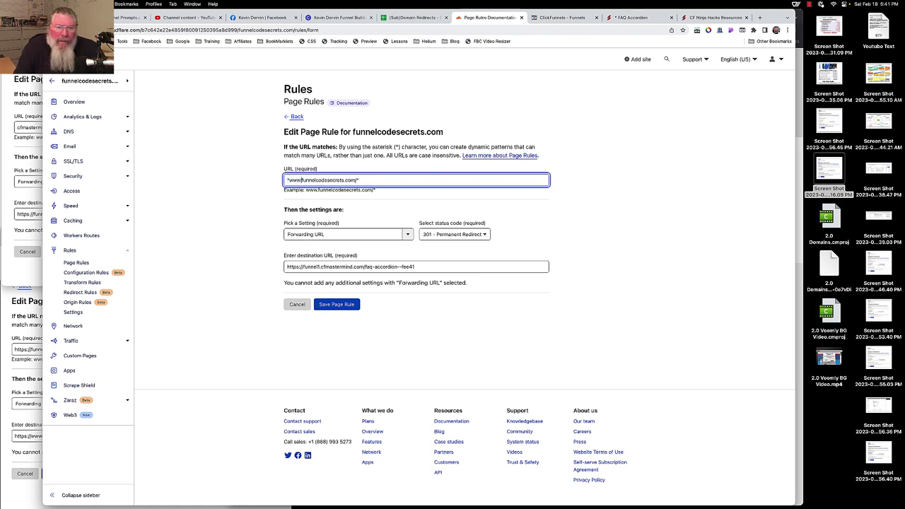
{"action": "key", "text": "BackSpace"}
{"action": "key", "text": "BackSpace"}
{"action": "key", "text": "BackSpace"}
{"action": "key", "text": "BackSpace"}
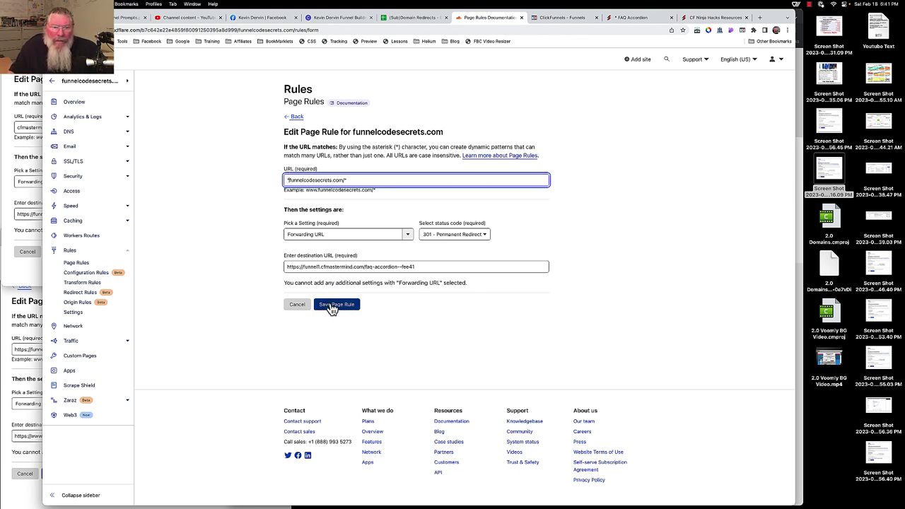
{"action": "left_click", "coordinate": [330, 306]}
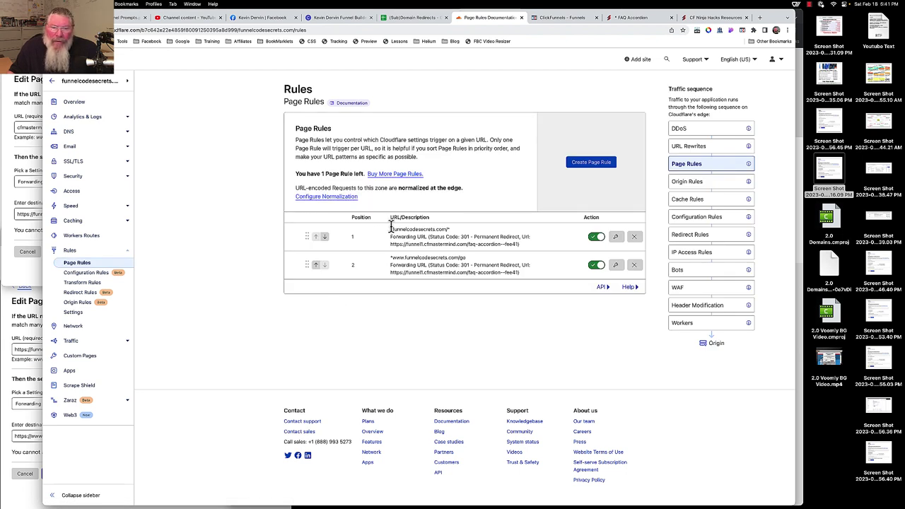
- Copy funnelcodesecrets.com from the first rule and test it with the random path /kykjhgkjhgjkgjh in a new incognito tab
{"action": "left_click_drag", "start_coordinate": [392, 229], "coordinate": [445, 227]}
{"action": "key", "text": "super+c"}
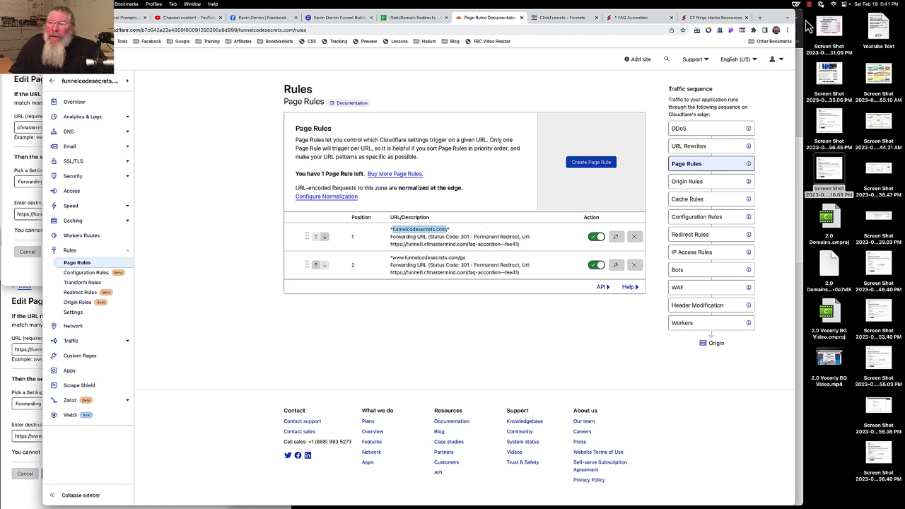
{"action": "key", "text": "super+grave"}
{"action": "left_click", "coordinate": [786, 18]}
{"action": "left_click", "coordinate": [784, 22]}
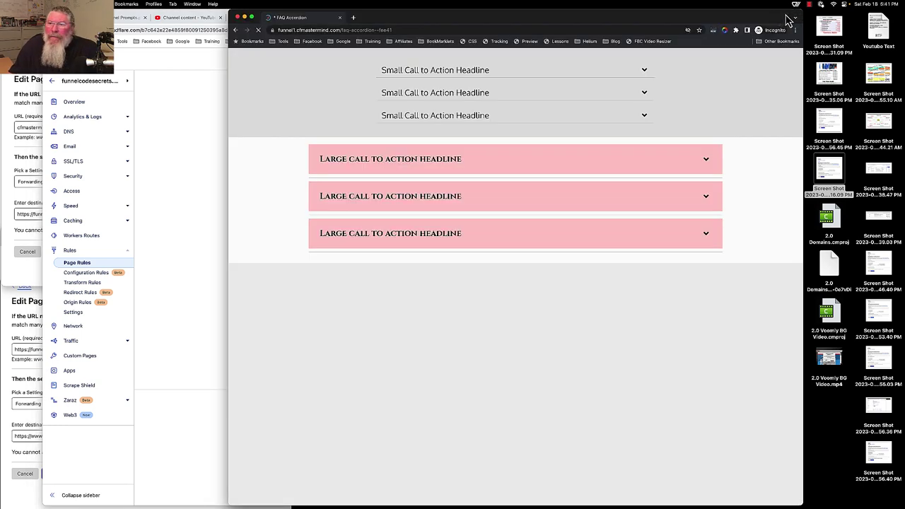
{"action": "key", "text": "ctrl+alt+Right"}
{"action": "left_click", "coordinate": [447, 18]}
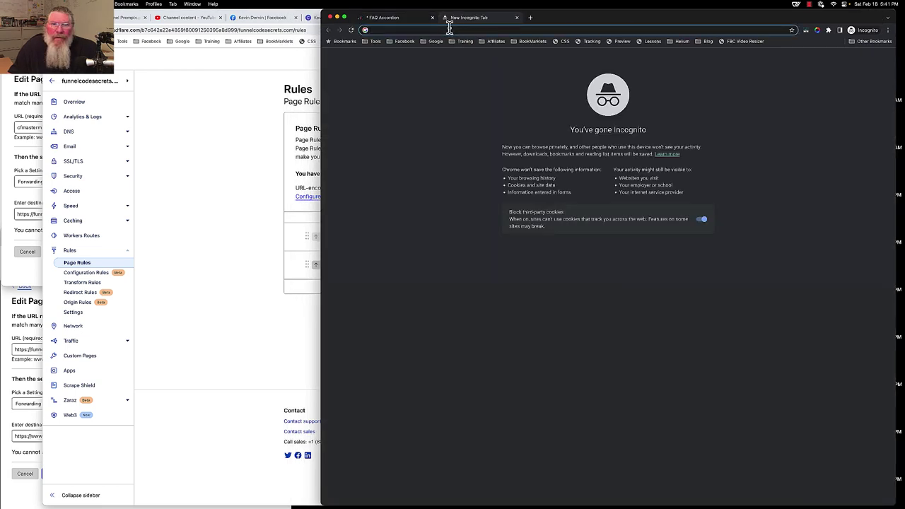
{"action": "type", "text": "funnelcodesecrets.com/"}
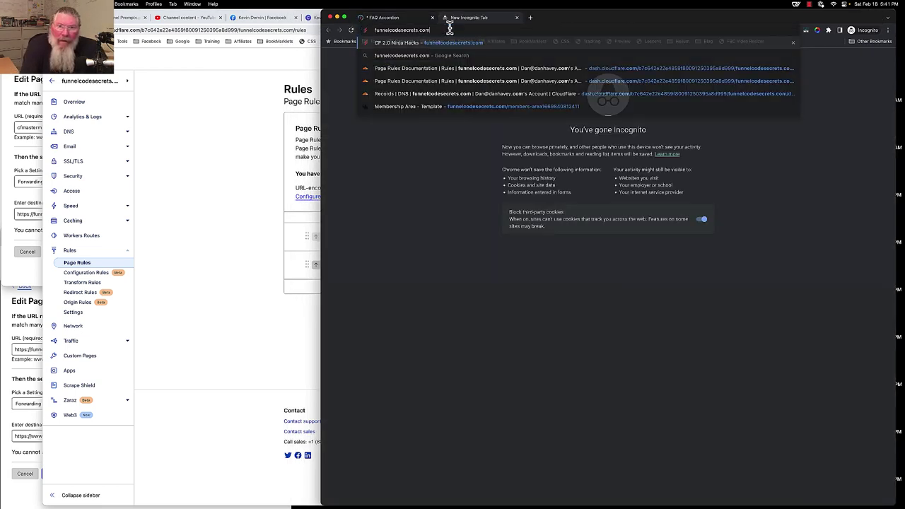
{"action": "type", "text": "kykjhgkjhgjkgjh"}
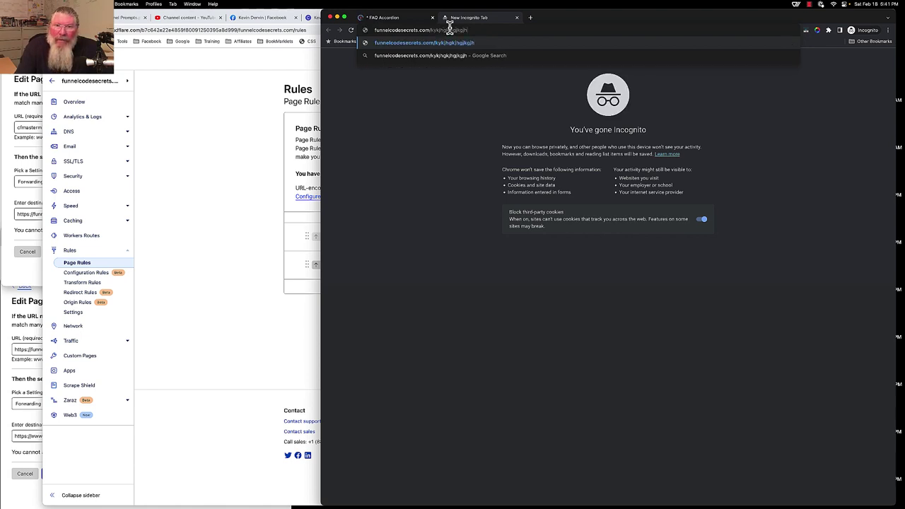
{"action": "key", "text": "Return"}
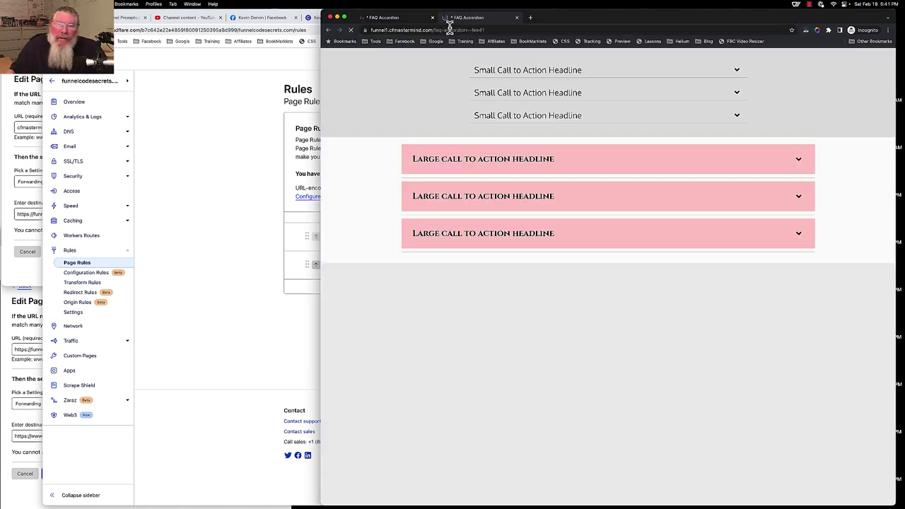
{"action": "left_click", "coordinate": [531, 17]}
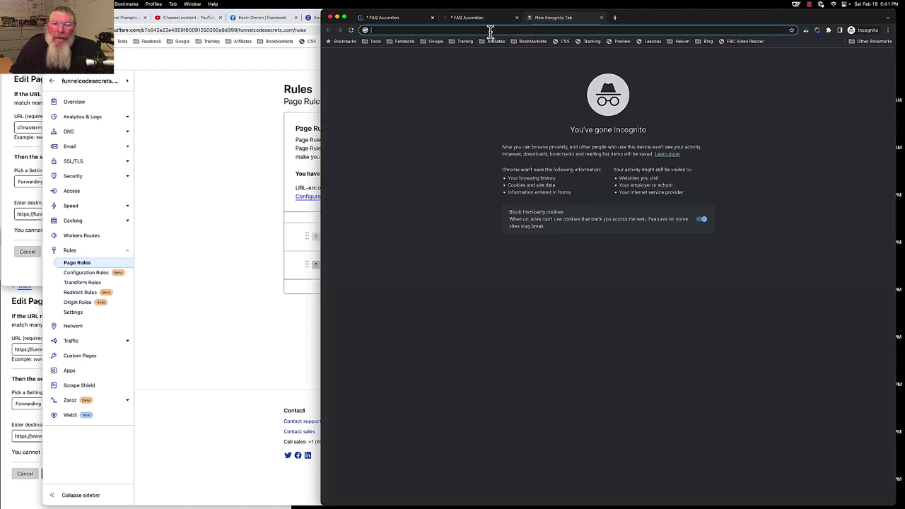
{"action": "key", "text": "super+v"}
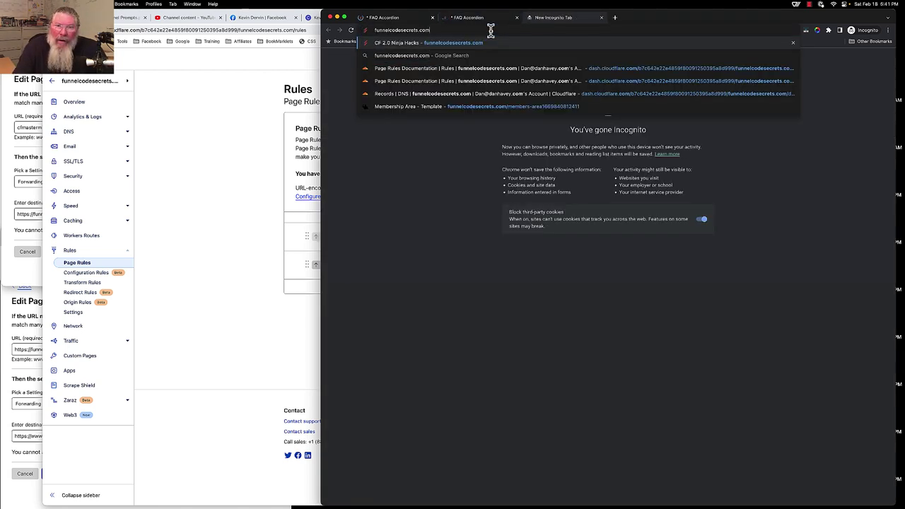
{"action": "type", "text": "/kgkjgjkgkj"}
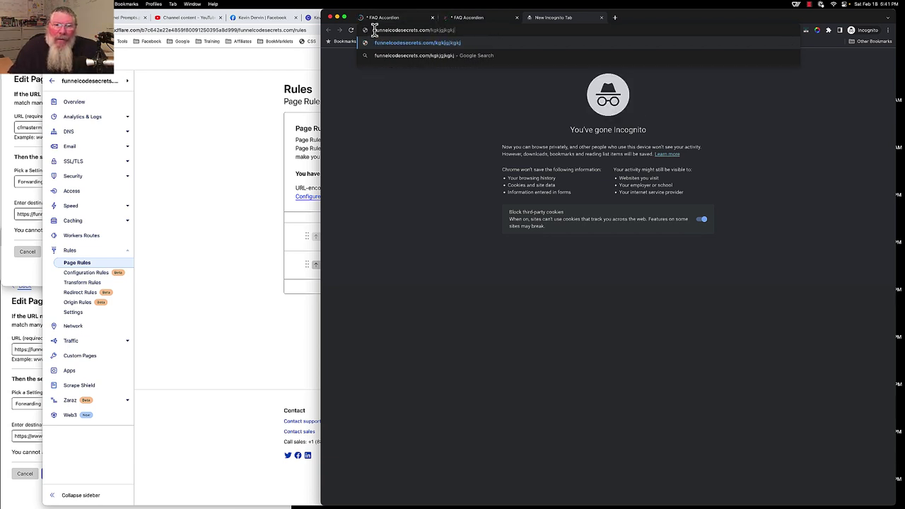
{"action": "type", "text": "http"}
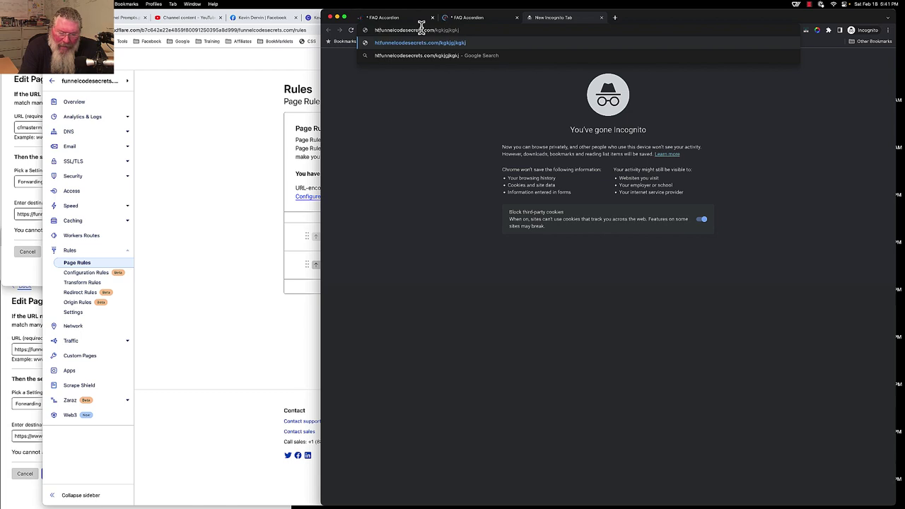
{"action": "type", "text": "://"}
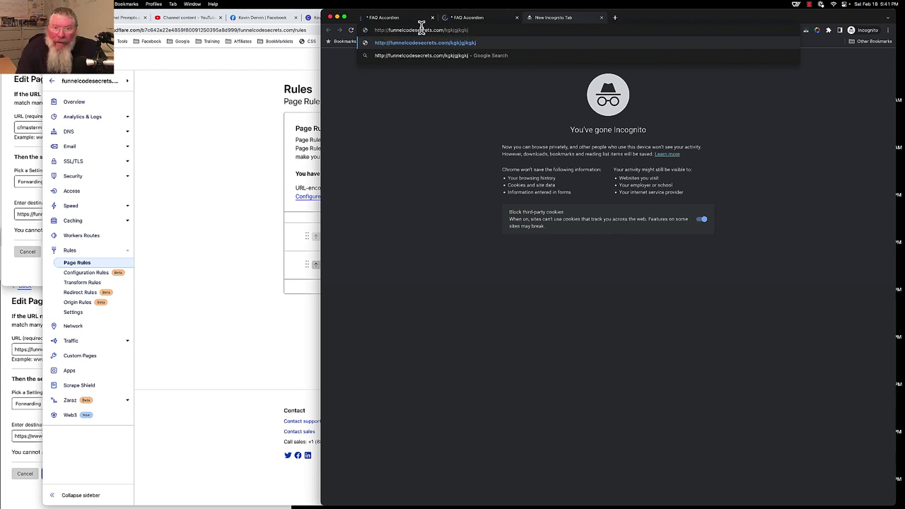
{"action": "key", "text": "Return"}
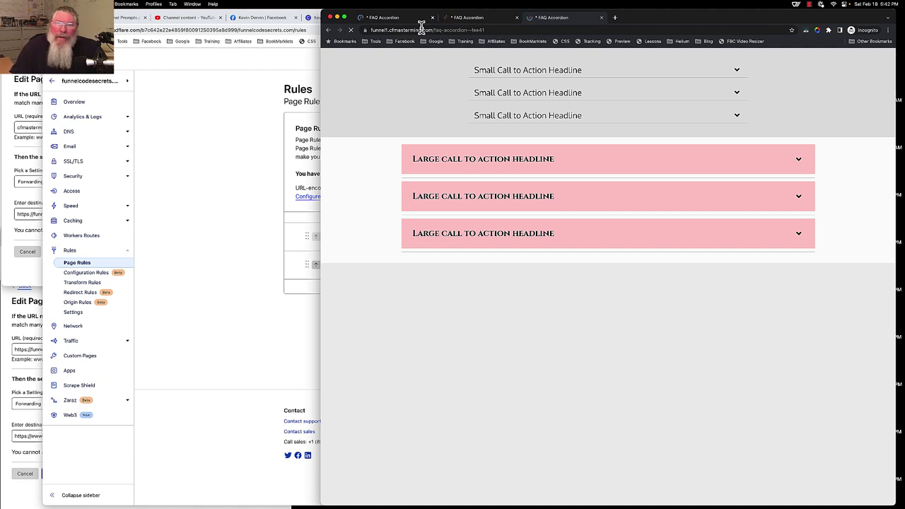
- Load the random subdomain klkl.funnelcodesecrets.com with a random path in the same tab to test its redirect
{"action": "left_click", "coordinate": [421, 30]}
{"action": "key", "text": "super+v"}
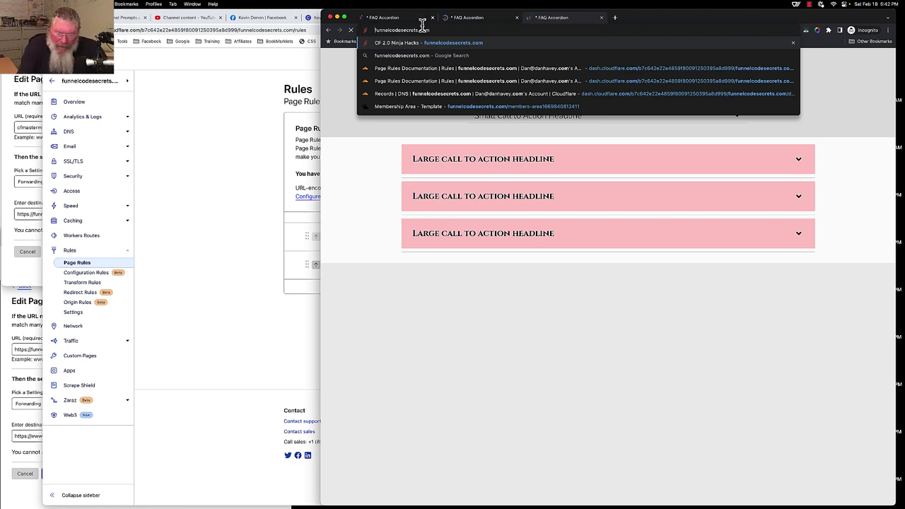
{"action": "type", "text": "klkl"}
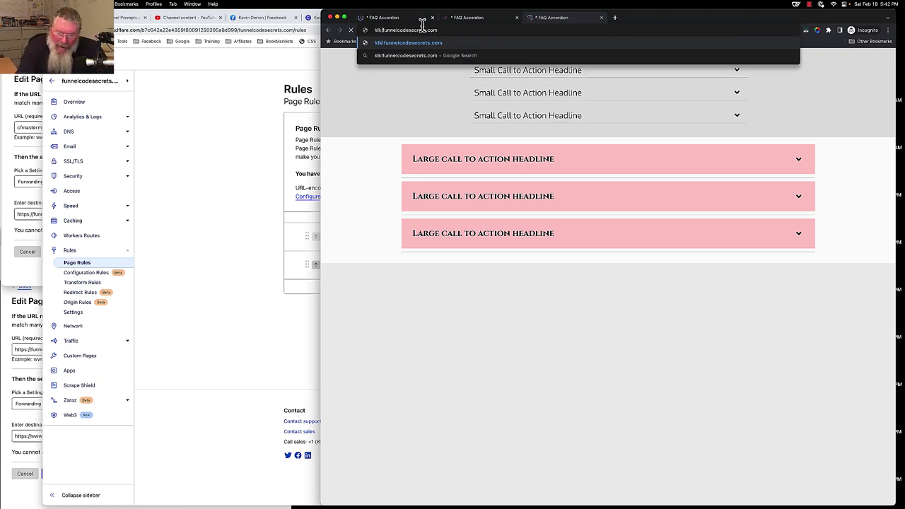
{"action": "type", "text": "."}
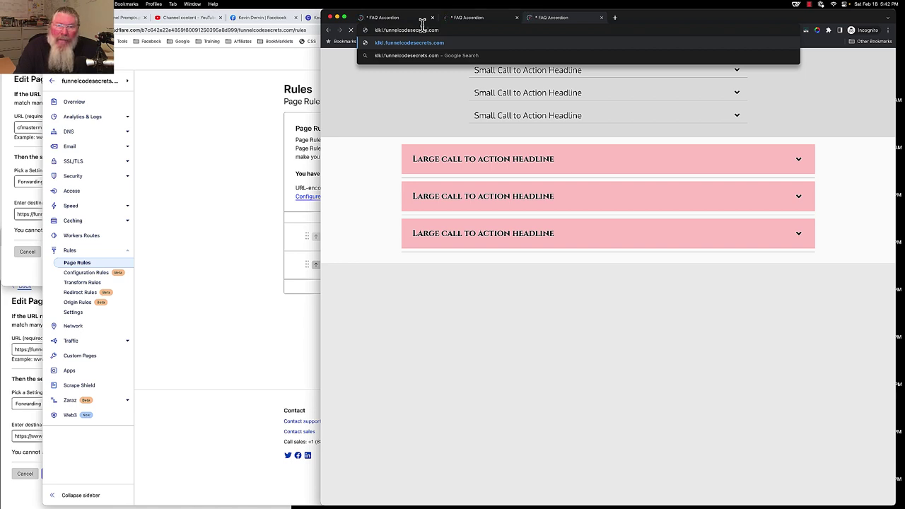
{"action": "type", "text": "/kjjhkhkjhkjh"}
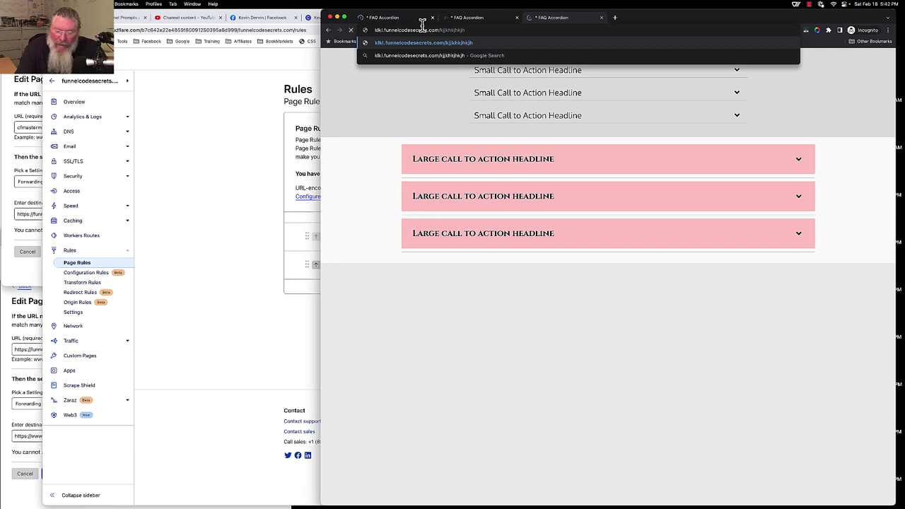
{"action": "key", "text": "Return"}
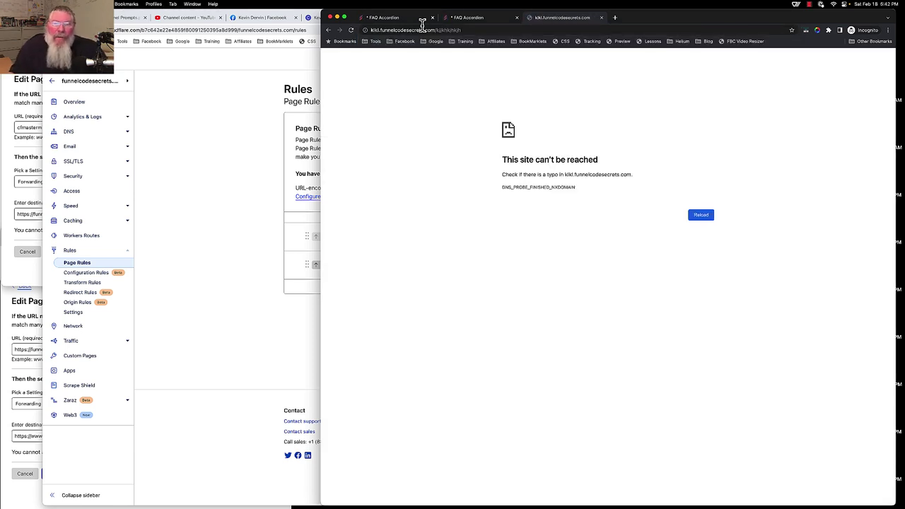
{"action": "left_click", "coordinate": [234, 163]}
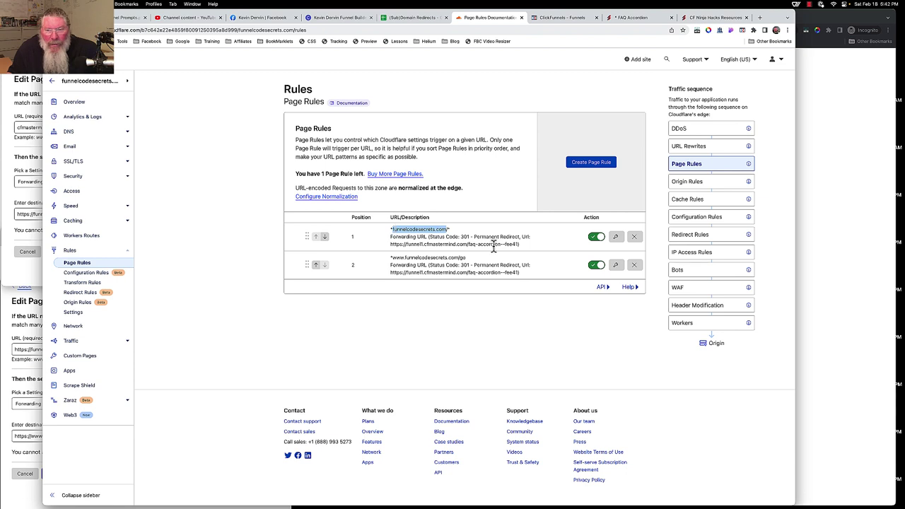
{"action": "left_click", "coordinate": [618, 238]}
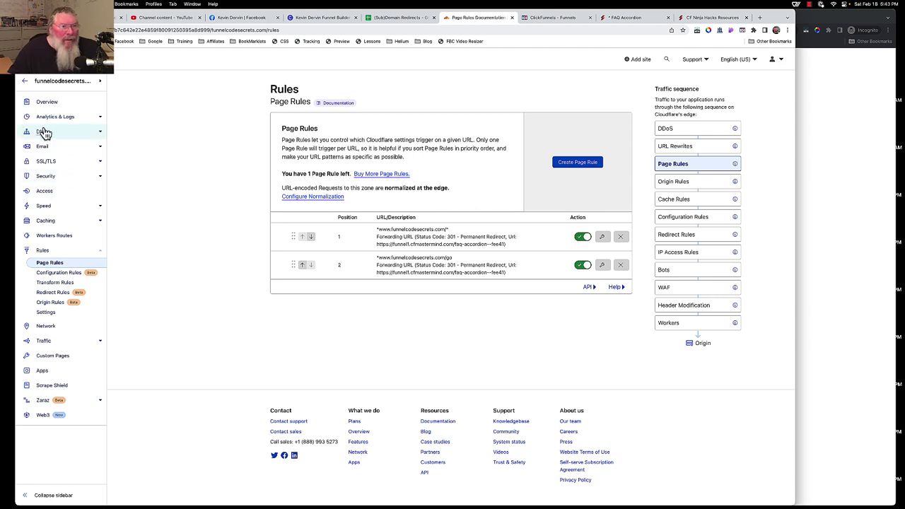
- Open the funnelcodesecrets.com DNS records and copy the hub CNAME target us-east-shard-7.myclickfunnels.com
{"action": "left_click", "coordinate": [42, 134]}
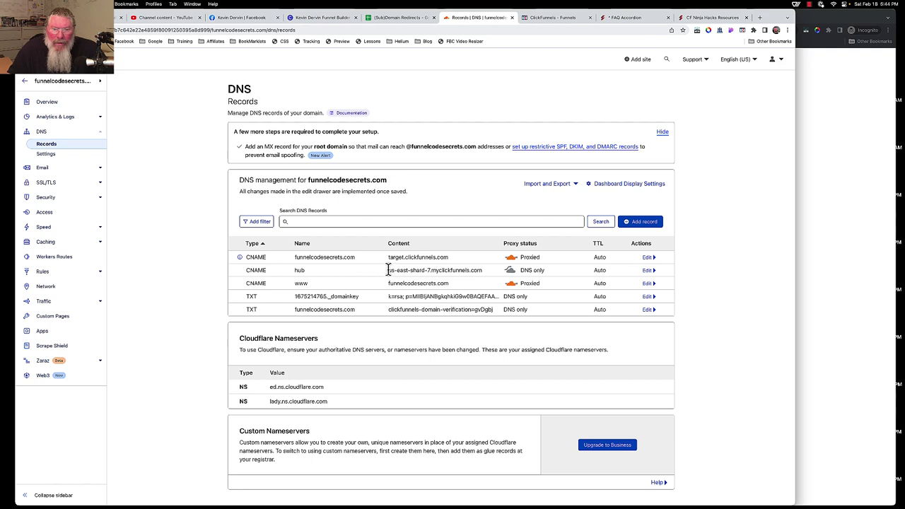
{"action": "left_click_drag", "start_coordinate": [389, 271], "coordinate": [481, 270]}
{"action": "key", "text": "super+c"}
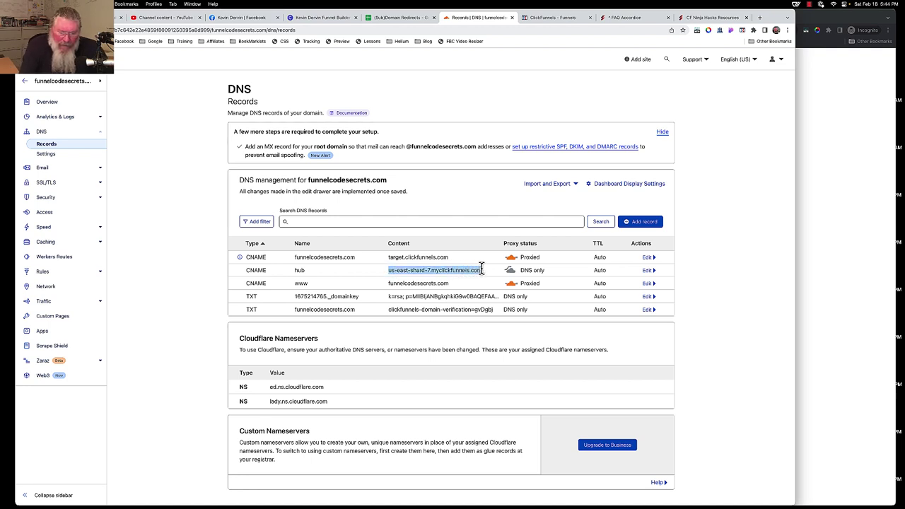
- Point the root funnelcodesecrets.com CNAME record to us-east-shard-7.myclickfunnels.com, set it to DNS only, and save and confirm the change
{"action": "left_click", "coordinate": [647, 258]}
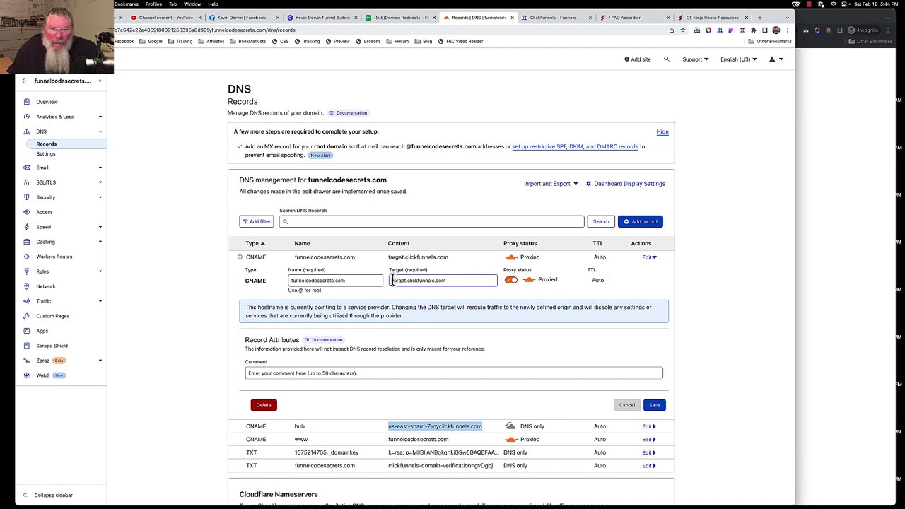
{"action": "left_click_drag", "start_coordinate": [391, 281], "coordinate": [456, 291]}
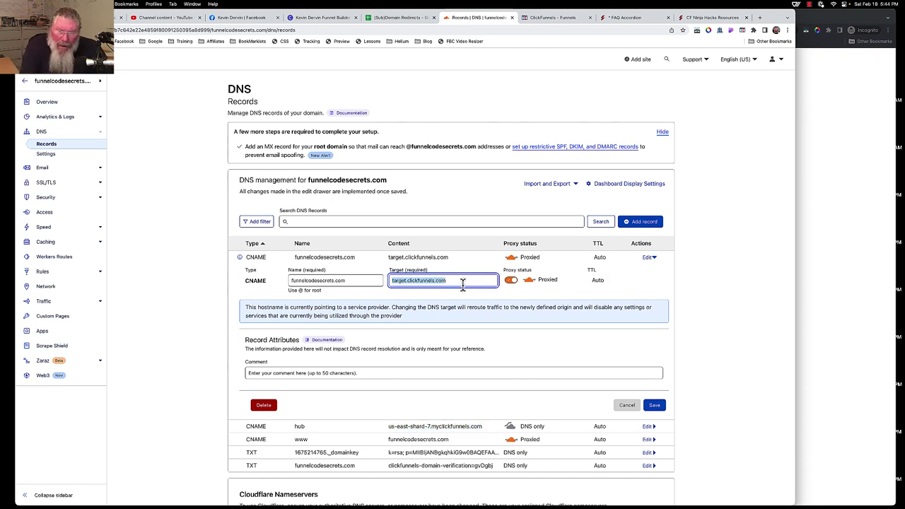
{"action": "key", "text": "super+v"}
{"action": "left_click", "coordinate": [510, 280]}
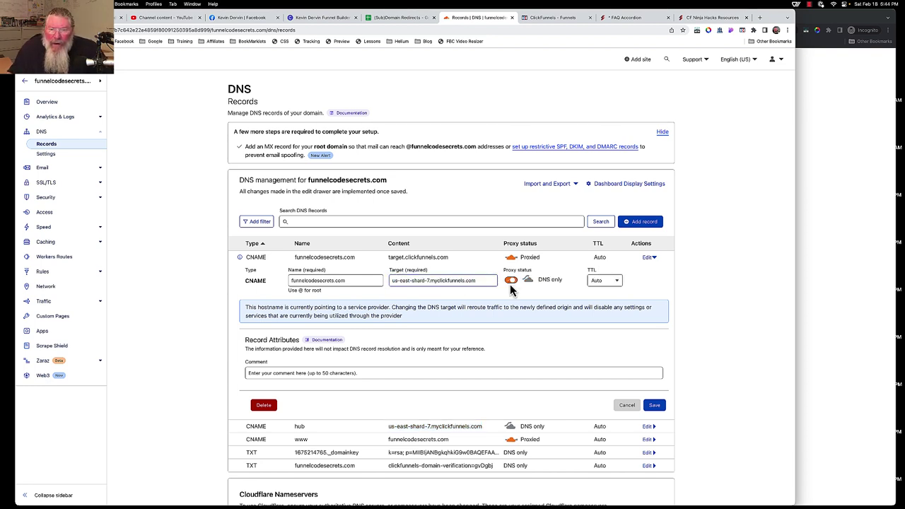
{"action": "left_click", "coordinate": [655, 405]}
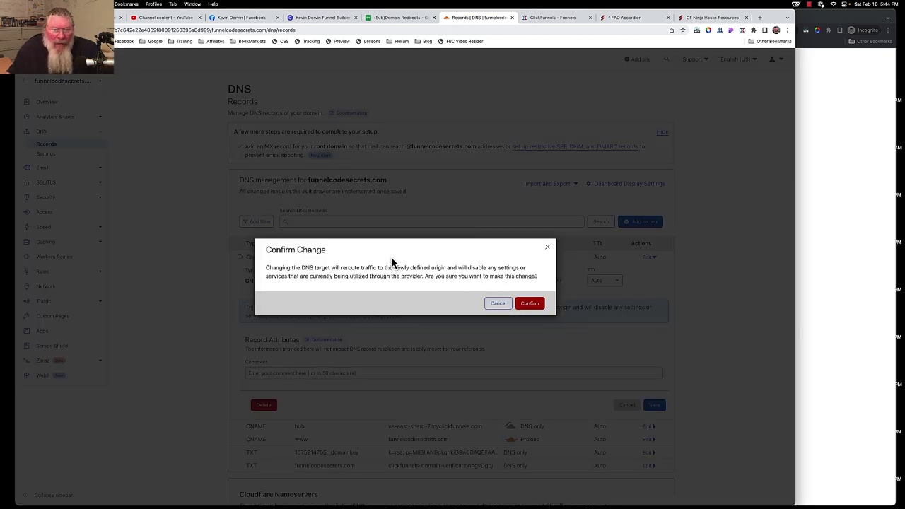
{"action": "left_click", "coordinate": [530, 305]}
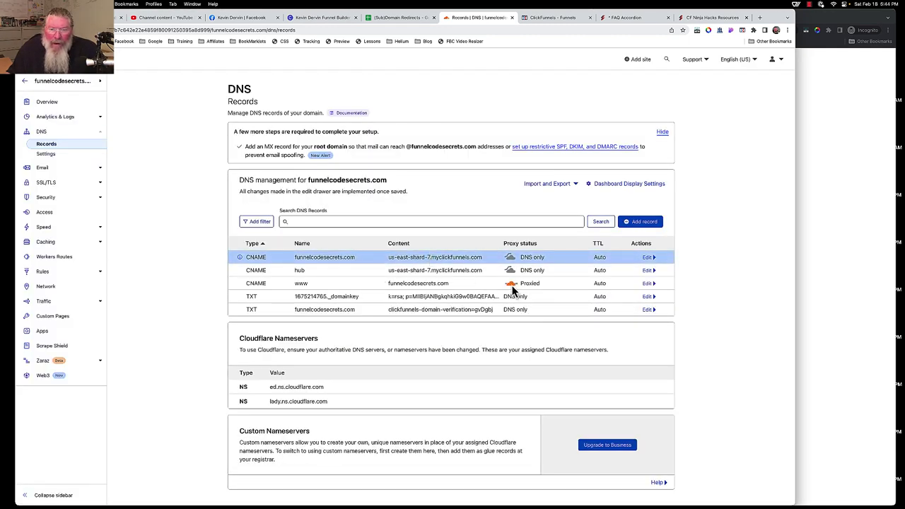
- Switch the www CNAME record of funnelcodesecrets.com to DNS only and save it
{"action": "left_click", "coordinate": [647, 284]}
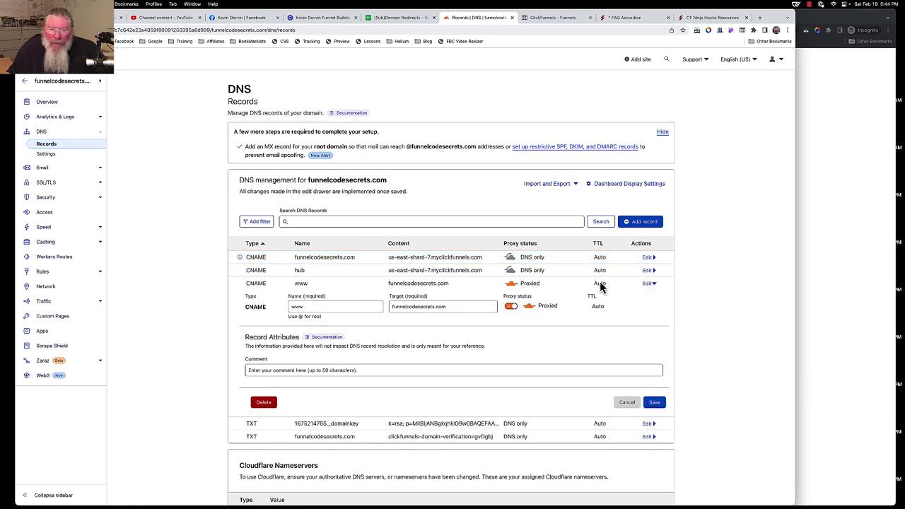
{"action": "left_click", "coordinate": [511, 309]}
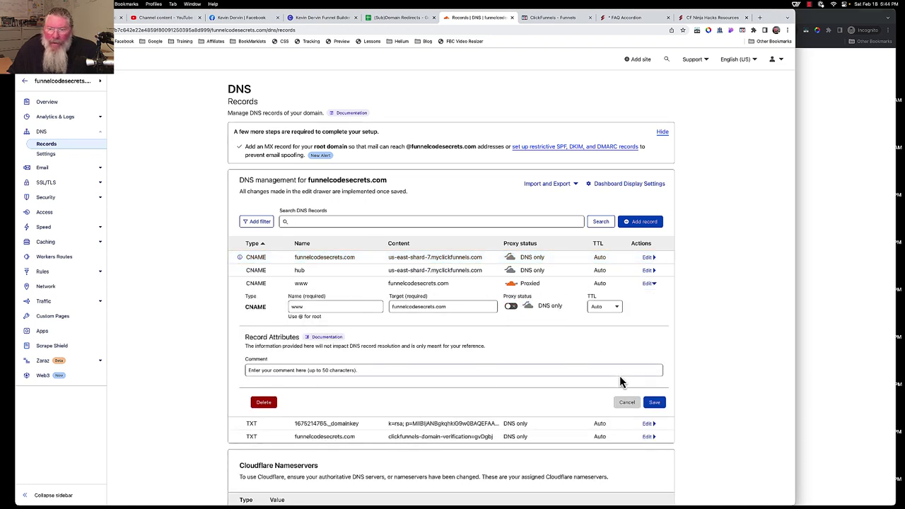
{"action": "left_click", "coordinate": [654, 402]}
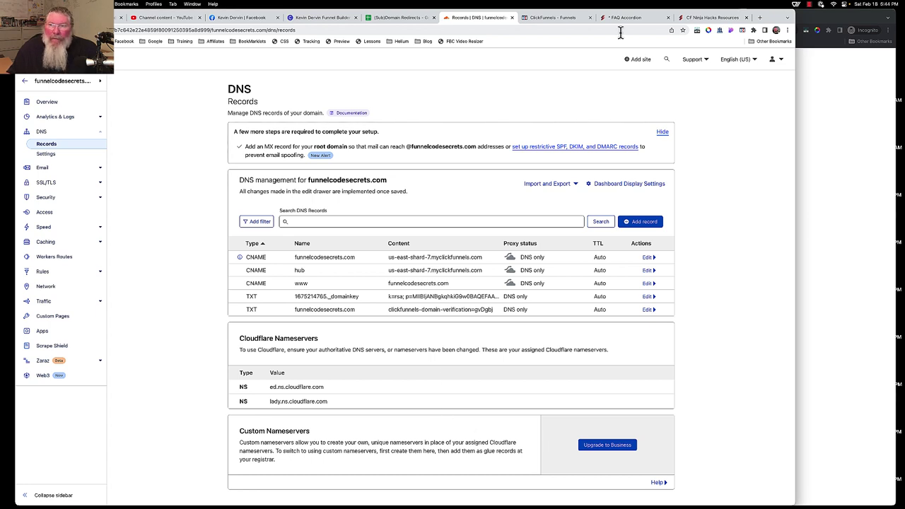
- Check the funnelcodesecrets.com/* pattern in the redirect sheet and page rules, and test that address in a new incognito window
{"action": "left_click", "coordinate": [812, 13]}
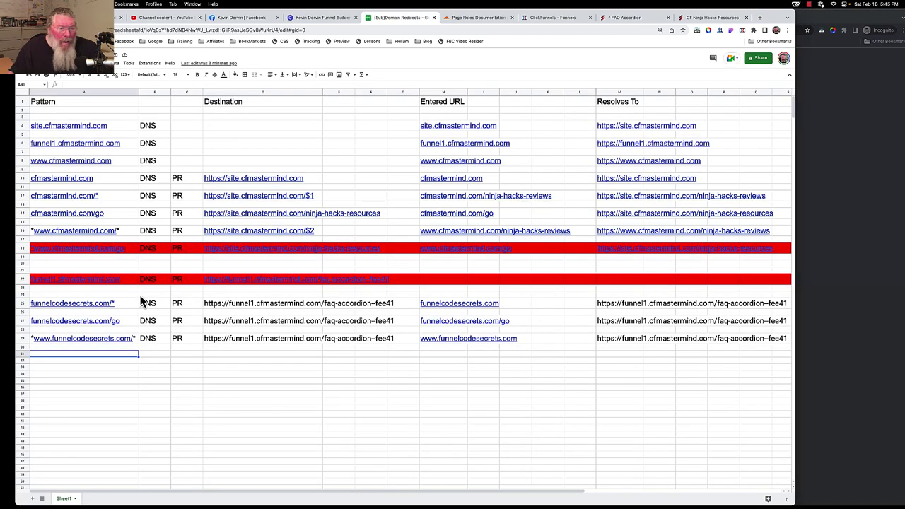
{"action": "mouse_move", "coordinate": [78, 311]}
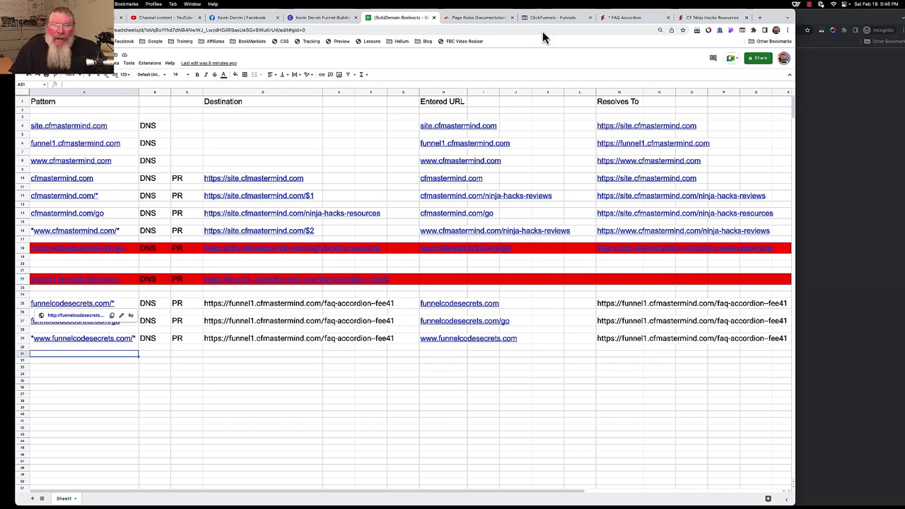
{"action": "left_click", "coordinate": [476, 19]}
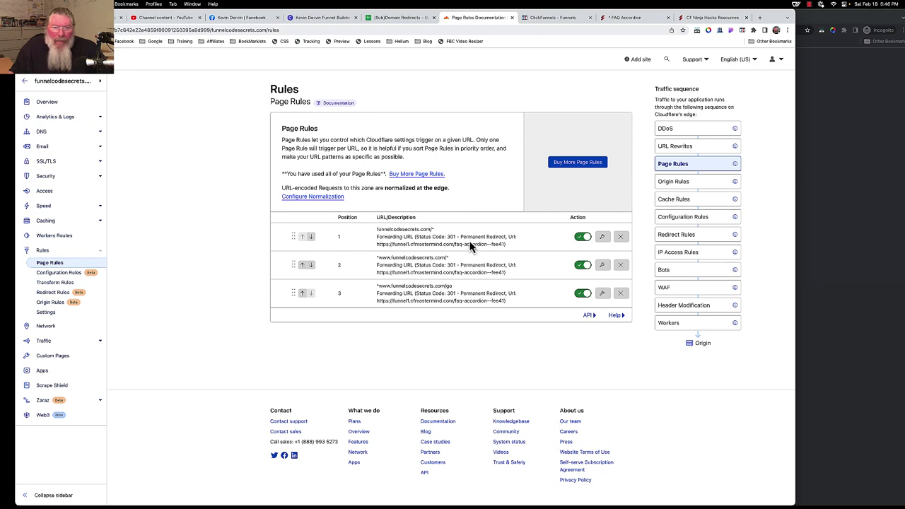
{"action": "key", "text": "super+shift+n"}
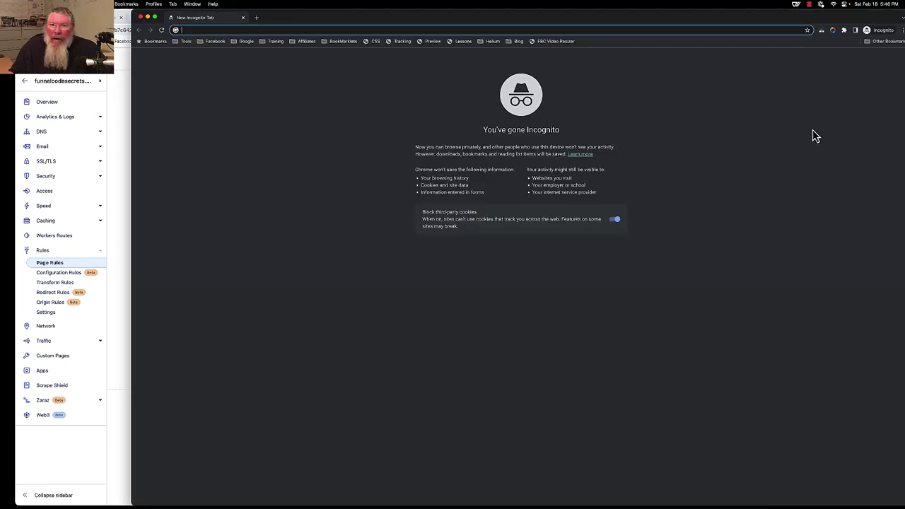
{"action": "right_click", "coordinate": [461, 30]}
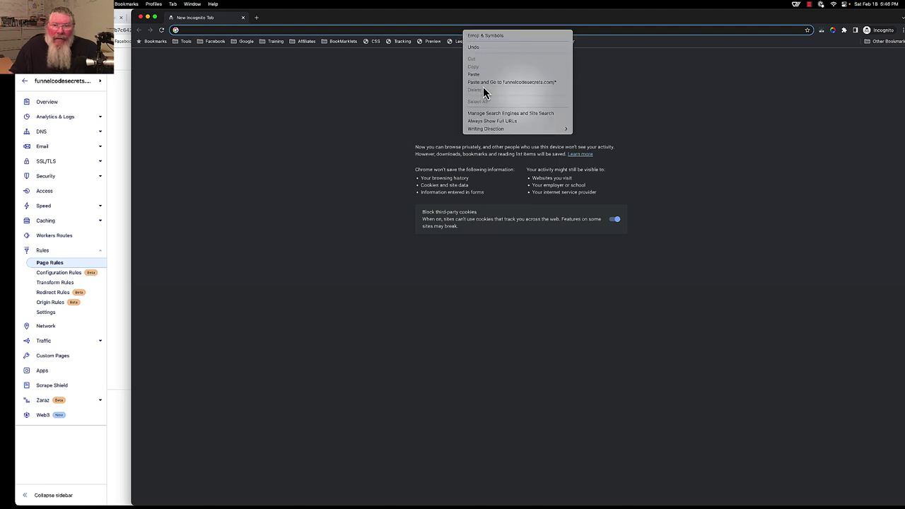
{"action": "left_click", "coordinate": [482, 82]}
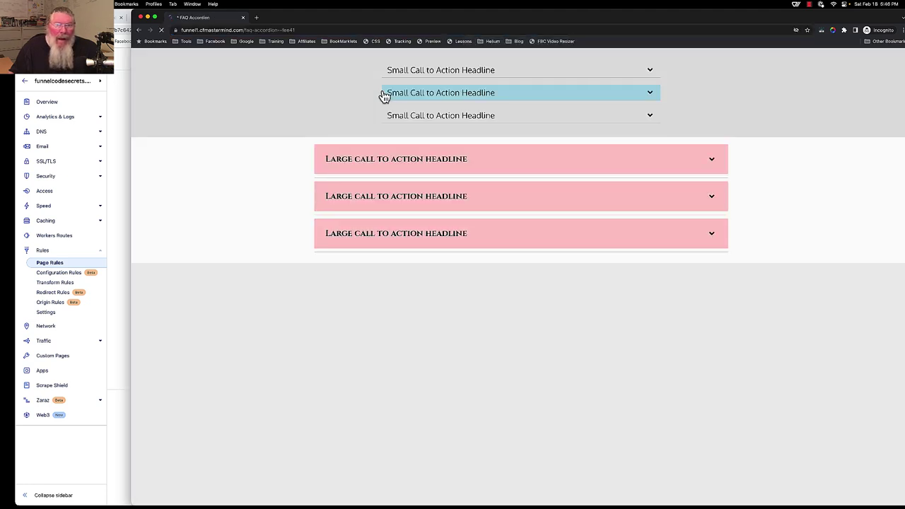
- Compare the funnelcodesecrets.com/go entry in the redirect sheet with the page rules in Cloudflare
{"action": "left_click", "coordinate": [123, 145]}
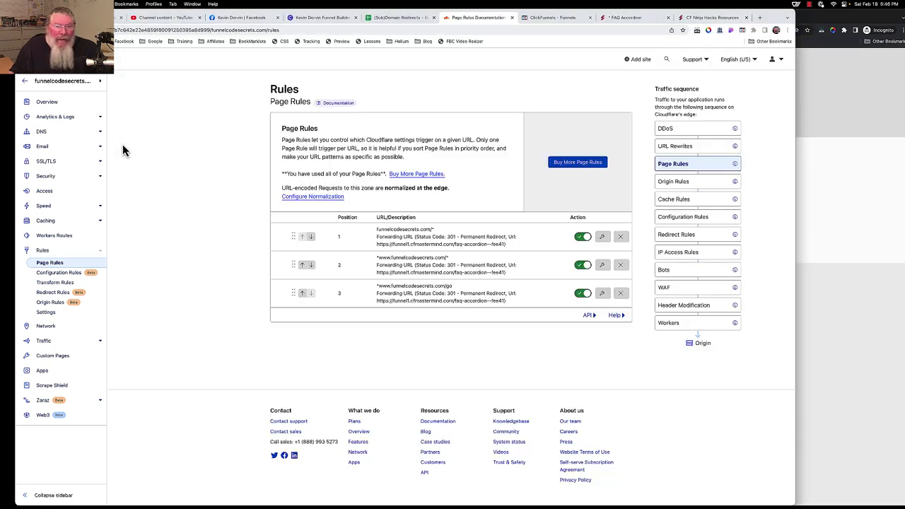
{"action": "left_click", "coordinate": [394, 18]}
{"action": "mouse_move", "coordinate": [110, 326]}
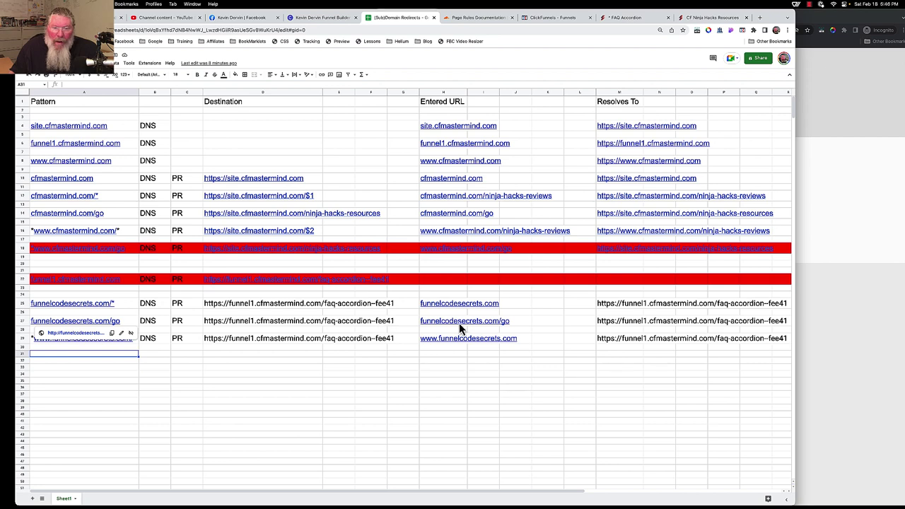
{"action": "left_click", "coordinate": [478, 19]}
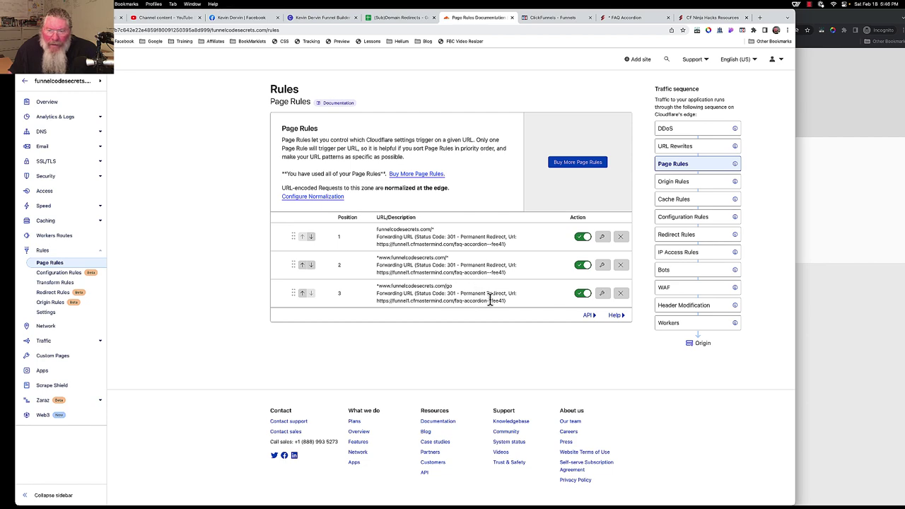
{"action": "left_click", "coordinate": [377, 18]}
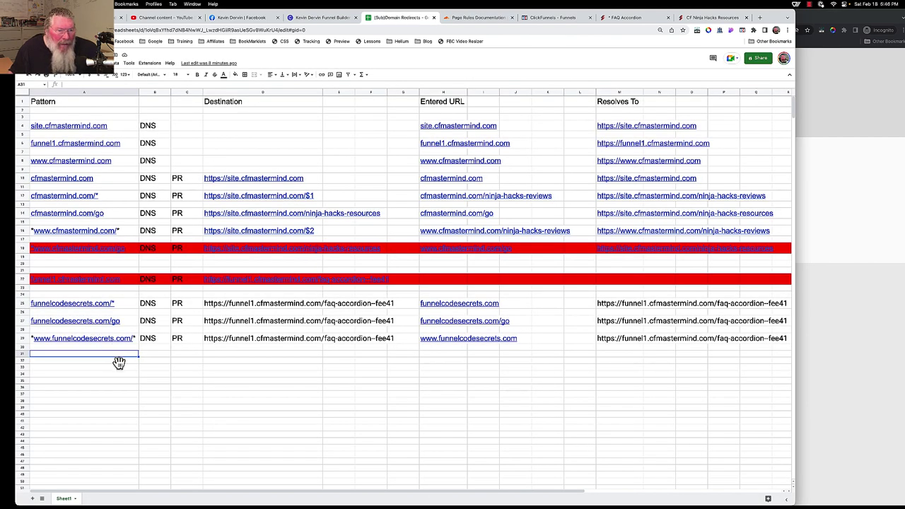
{"action": "left_click", "coordinate": [461, 20]}
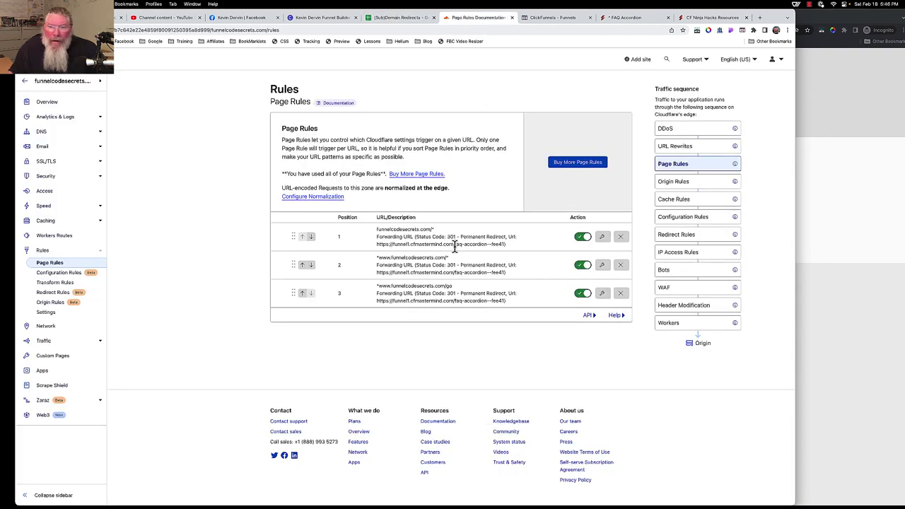
{"action": "left_click", "coordinate": [845, 125]}
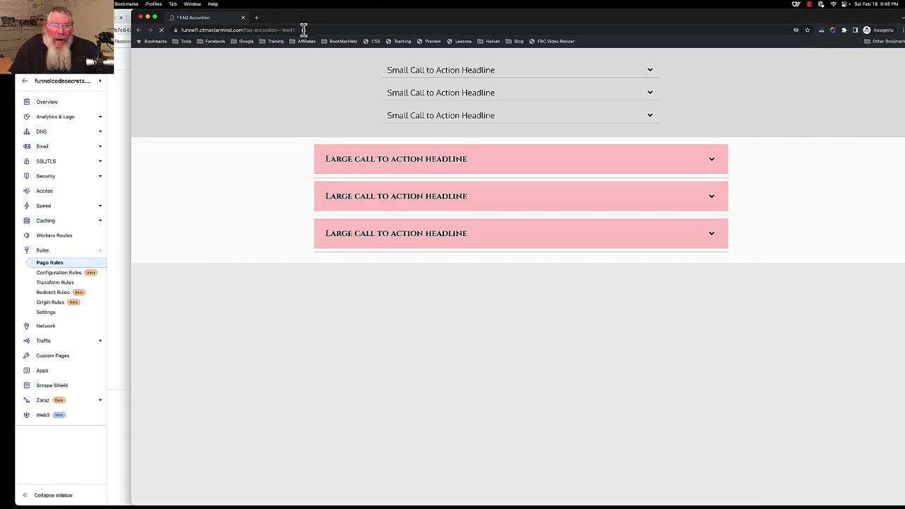
{"action": "left_click", "coordinate": [257, 18]}
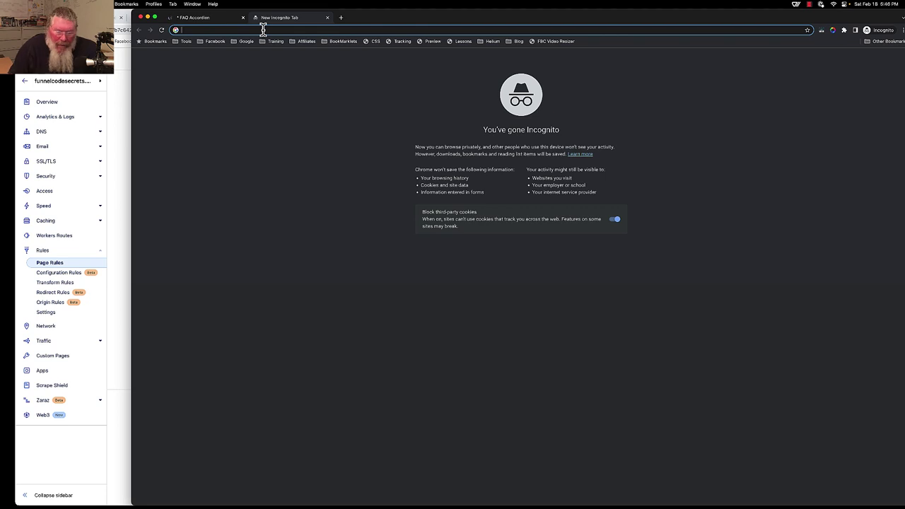
{"action": "type", "text": "http://funnelcodesecrets.com/*"}
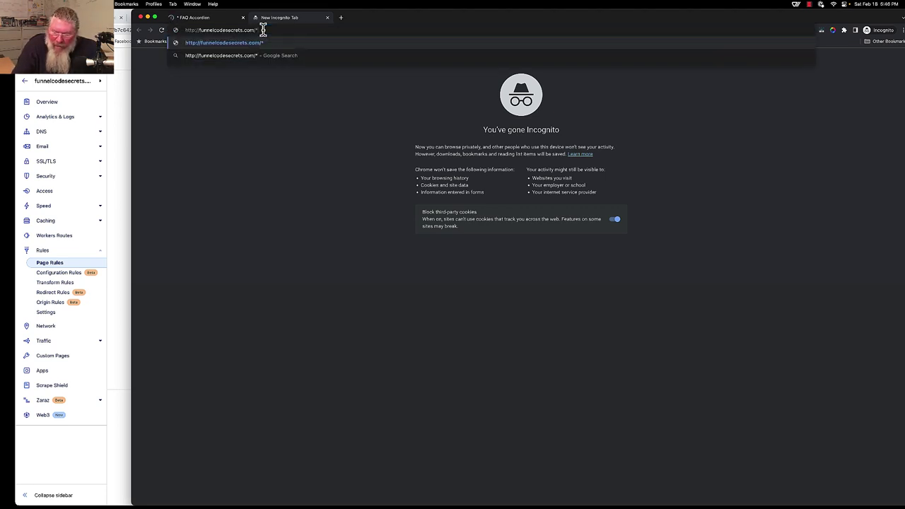
{"action": "key", "text": "BackSpace"}
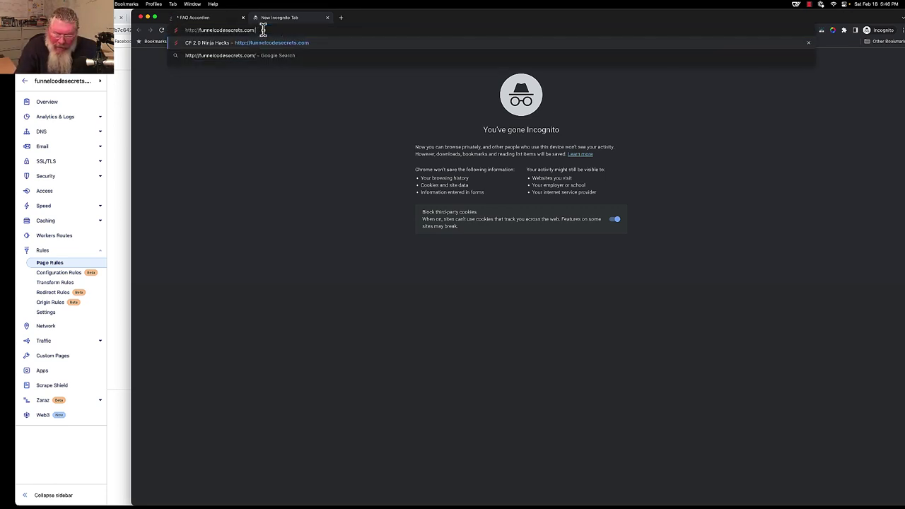
{"action": "type", "text": "go"}
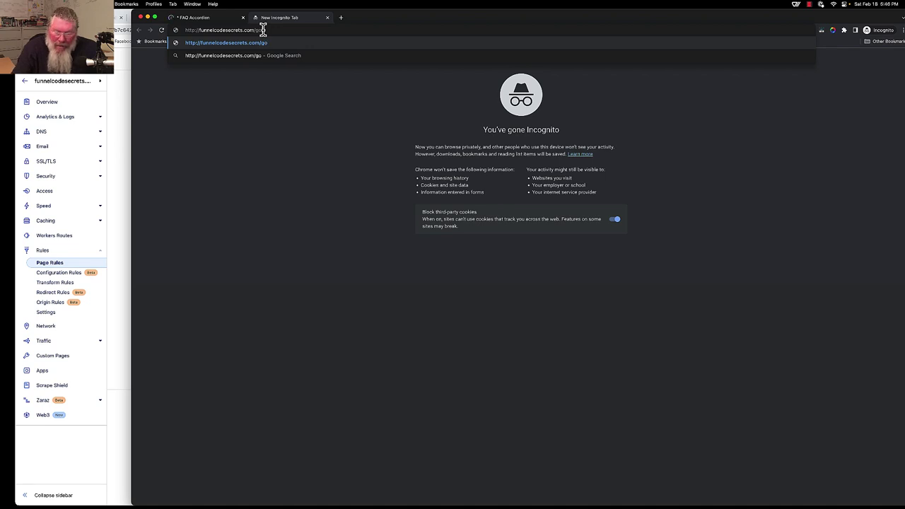
{"action": "key", "text": "Return"}
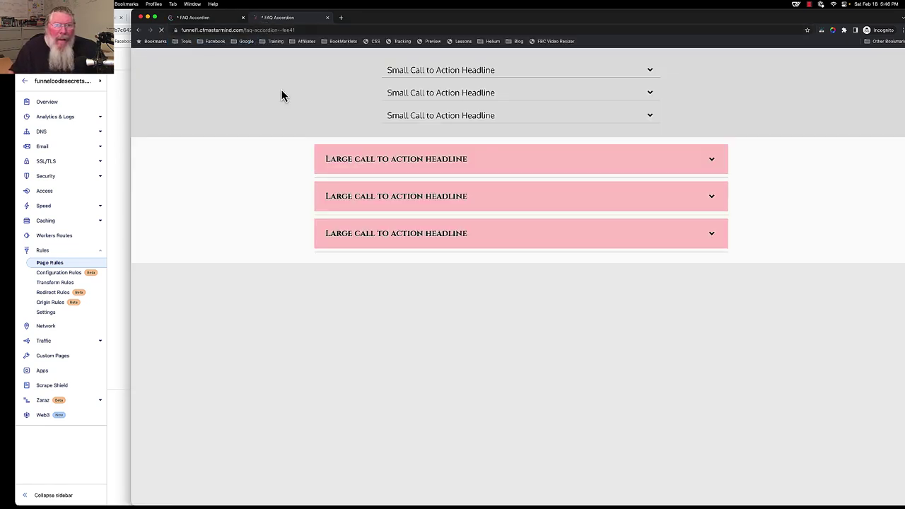
{"action": "left_click", "coordinate": [276, 25]}
{"action": "double_click", "coordinate": [274, 30]}
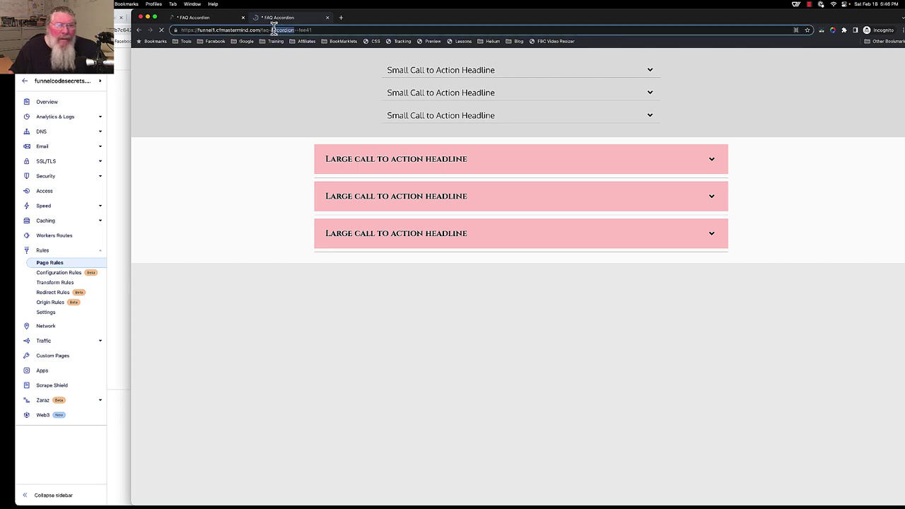
{"action": "left_click", "coordinate": [126, 272]}
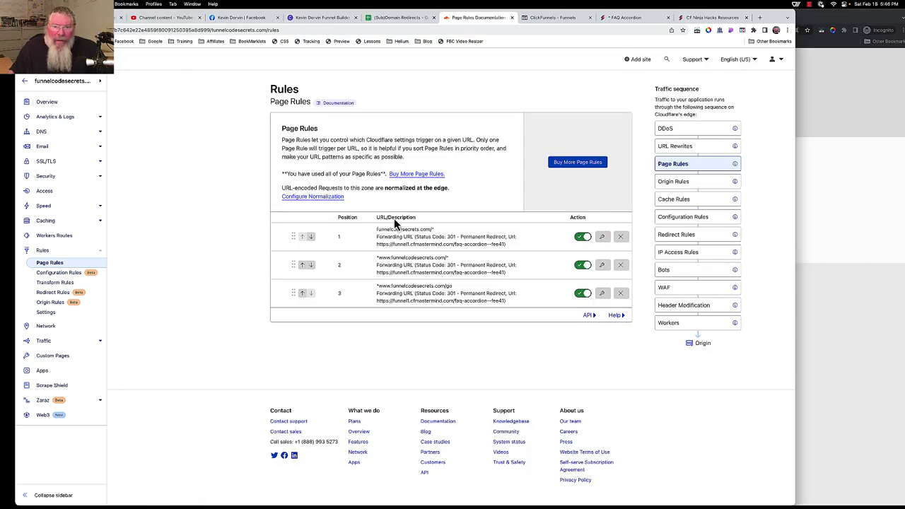
{"action": "left_click", "coordinate": [400, 18]}
{"action": "left_click", "coordinate": [97, 351]}
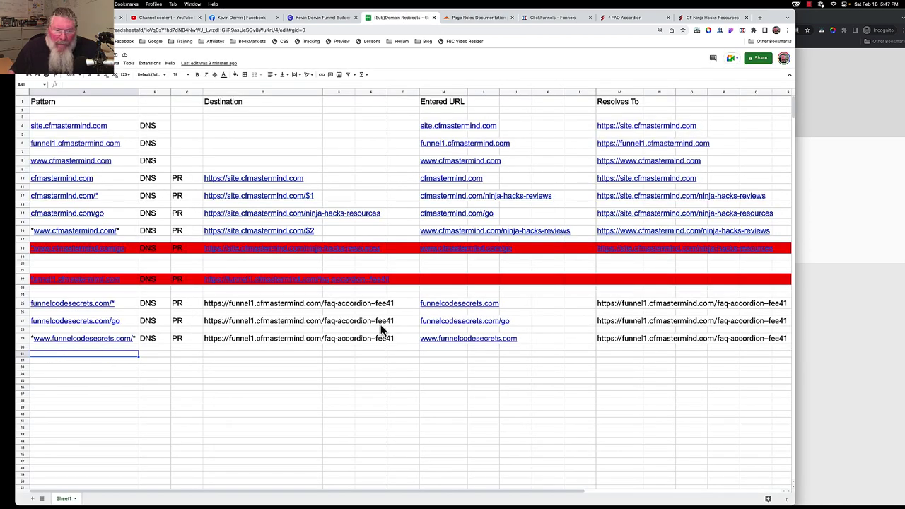
{"action": "mouse_move", "coordinate": [95, 341]}
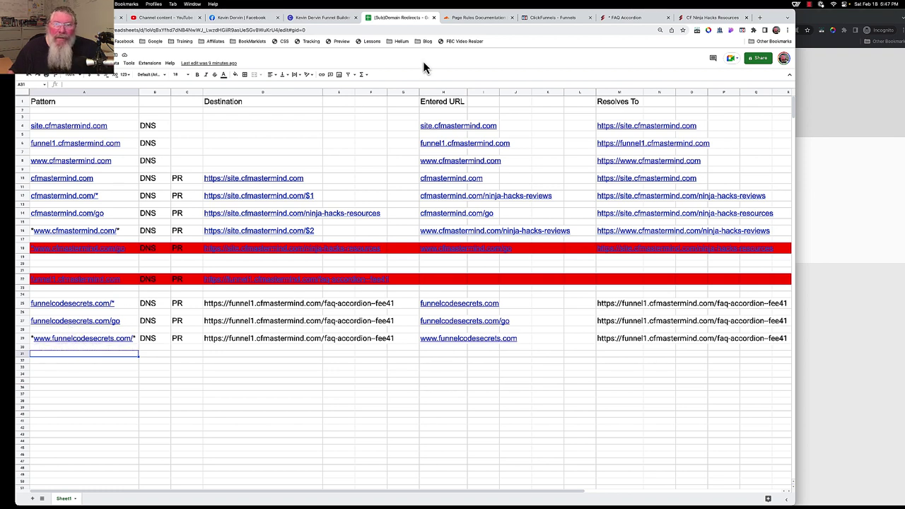
{"action": "left_click", "coordinate": [480, 19]}
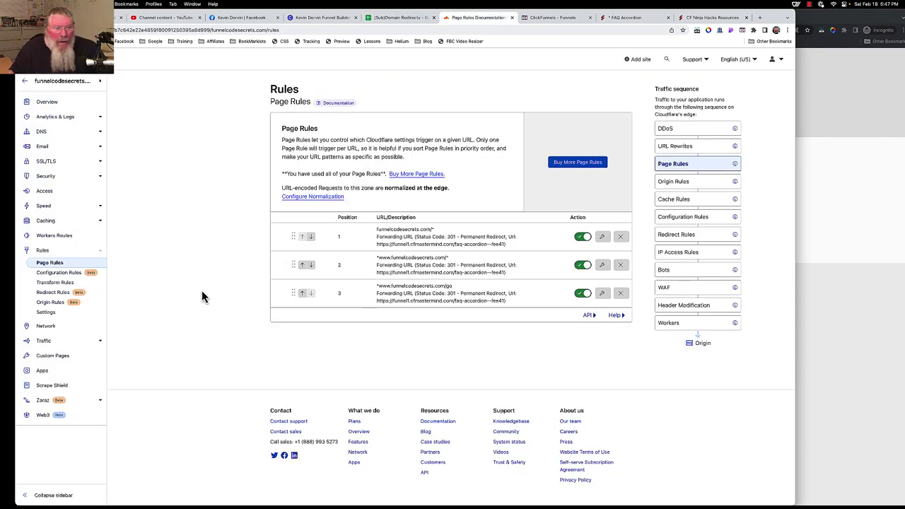
- Recheck the redirect sheet and page rules, and review the funnelcodesecrets.com DNS records, highlighting the _domainkey TXT record's name
{"action": "left_click", "coordinate": [43, 133]}
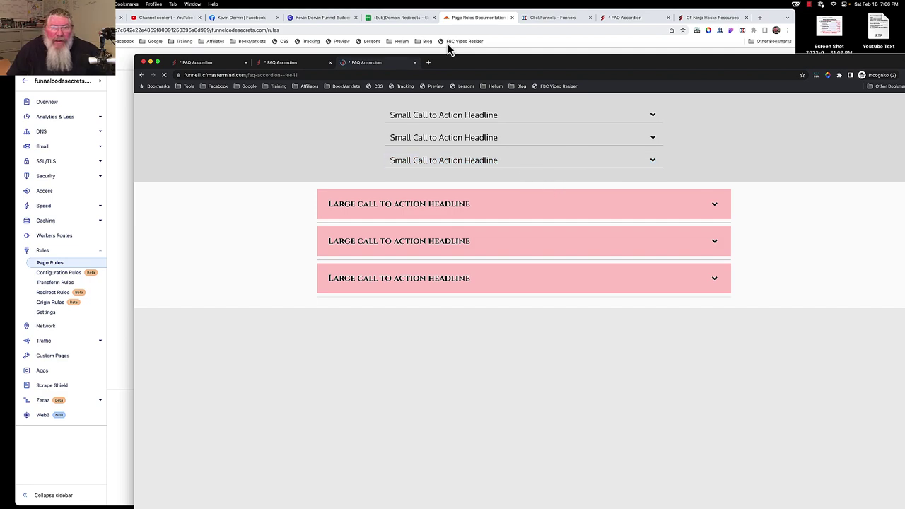
{"action": "left_click", "coordinate": [398, 21]}
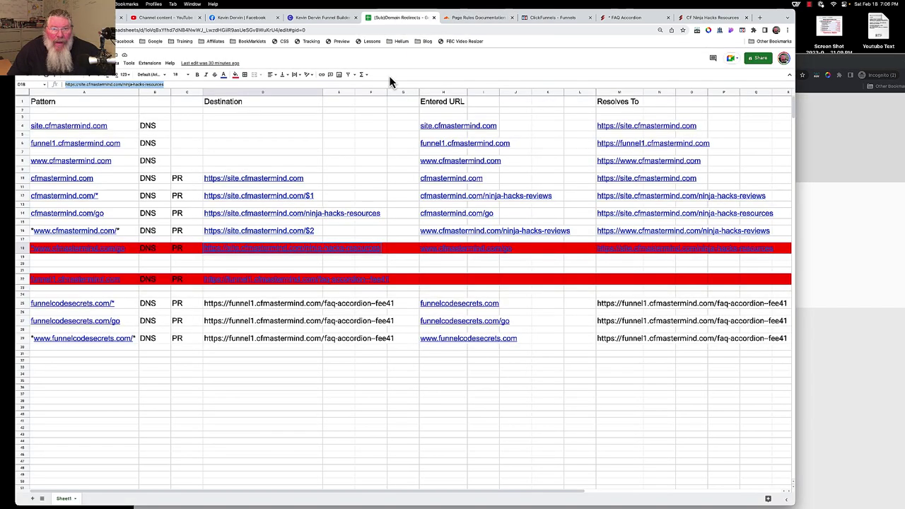
{"action": "left_click", "coordinate": [467, 22]}
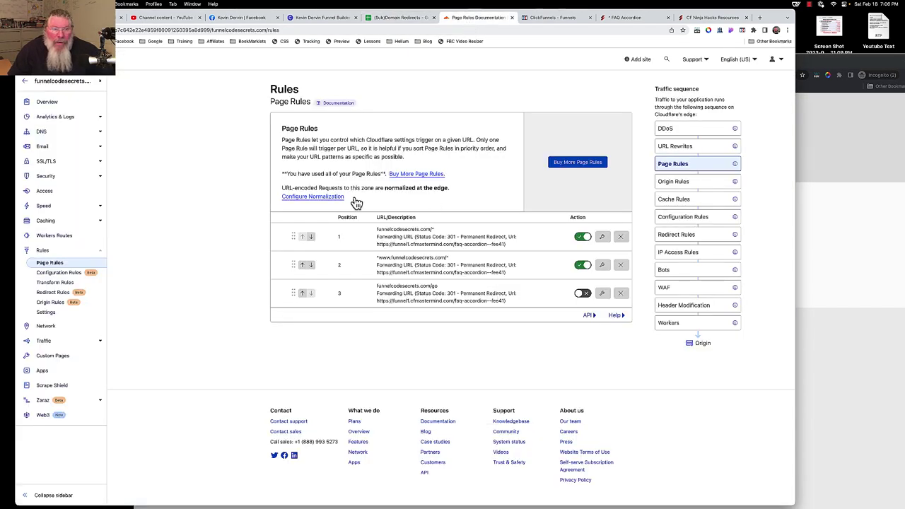
{"action": "left_click", "coordinate": [43, 134]}
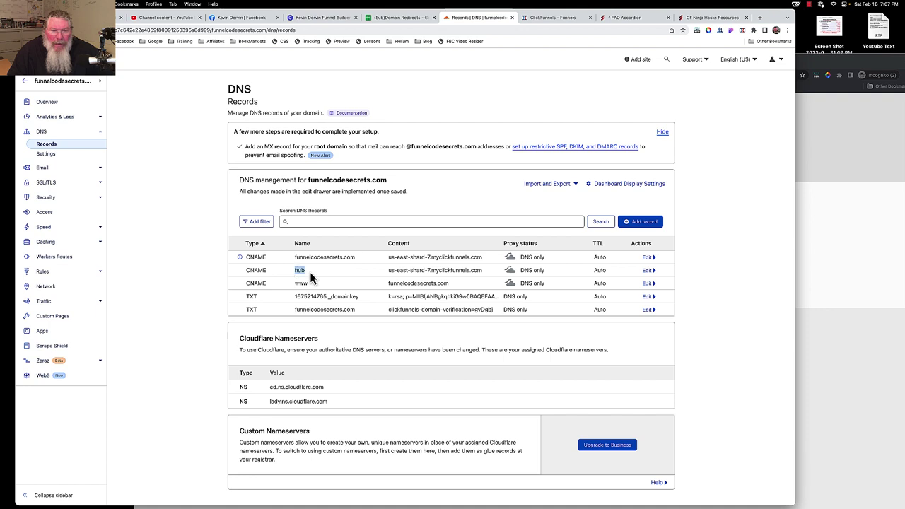
{"action": "left_click_drag", "start_coordinate": [295, 296], "coordinate": [360, 303]}
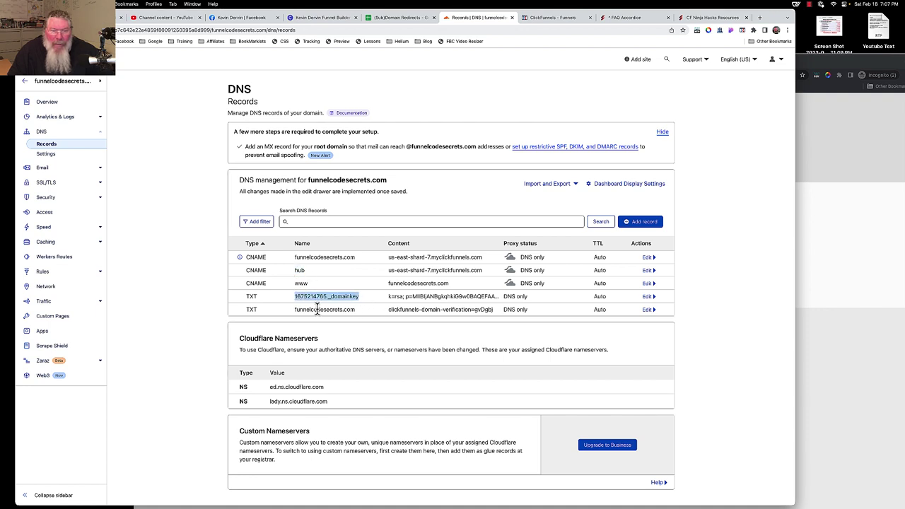
- Review the funnelcodesecrets.com DNS records, highlighting the names of the root TXT, root CNAME and www CNAME records
{"action": "left_click_drag", "start_coordinate": [293, 311], "coordinate": [355, 312]}
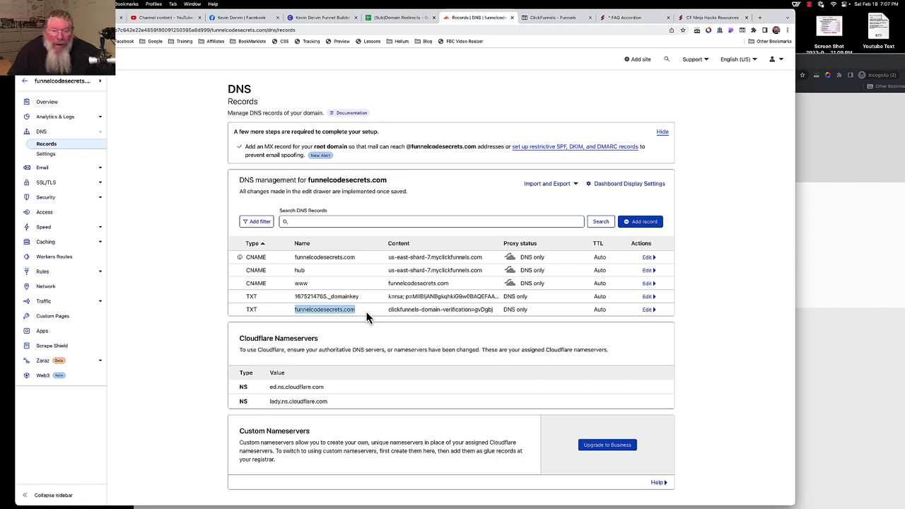
{"action": "left_click_drag", "start_coordinate": [292, 257], "coordinate": [359, 268]}
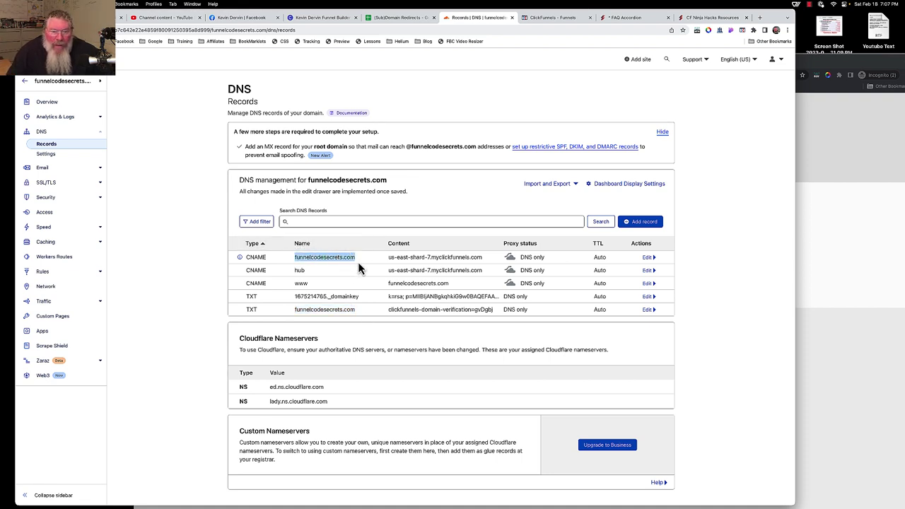
{"action": "left_click", "coordinate": [297, 283]}
{"action": "left_click_drag", "start_coordinate": [296, 283], "coordinate": [317, 290]}
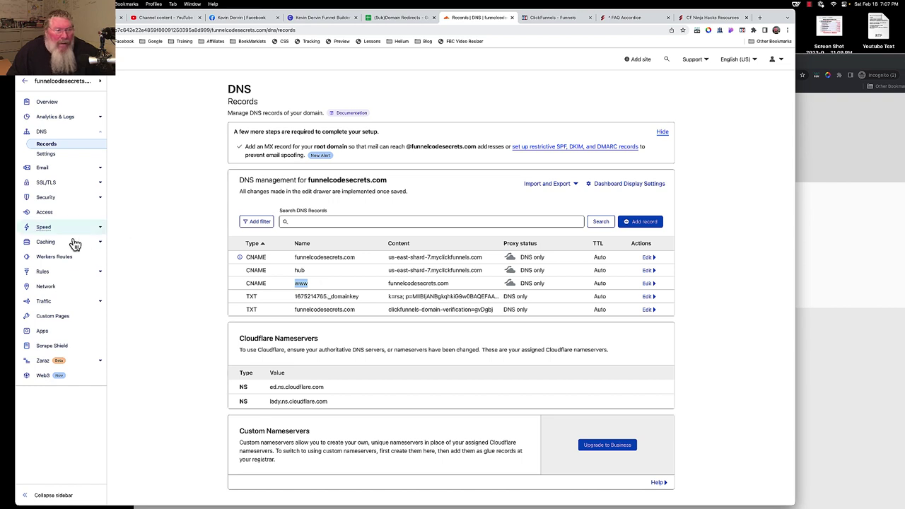
{"action": "left_click", "coordinate": [44, 273]}
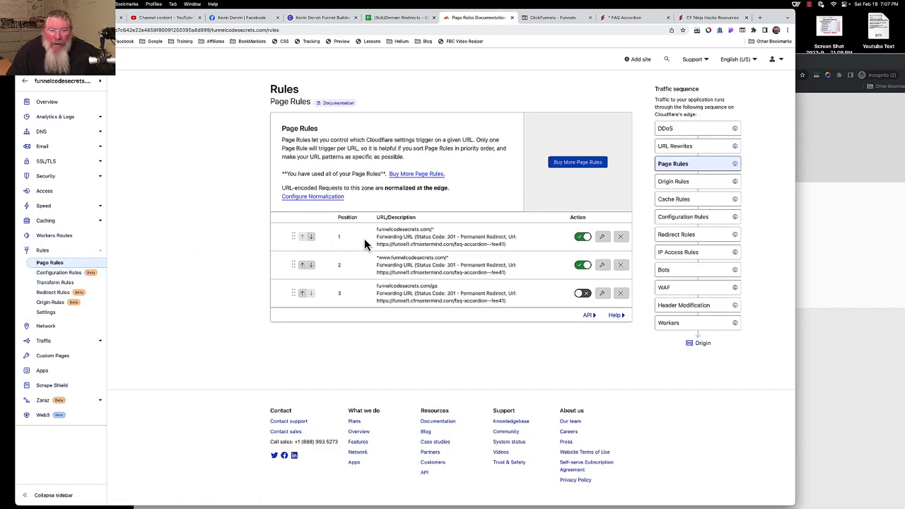
{"action": "left_click_drag", "start_coordinate": [372, 232], "coordinate": [445, 236]}
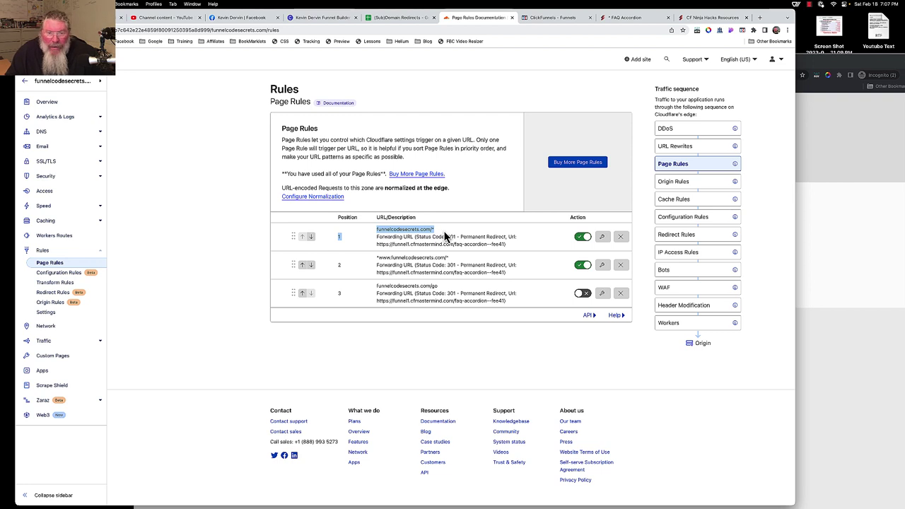
{"action": "left_click_drag", "start_coordinate": [377, 248], "coordinate": [505, 252]}
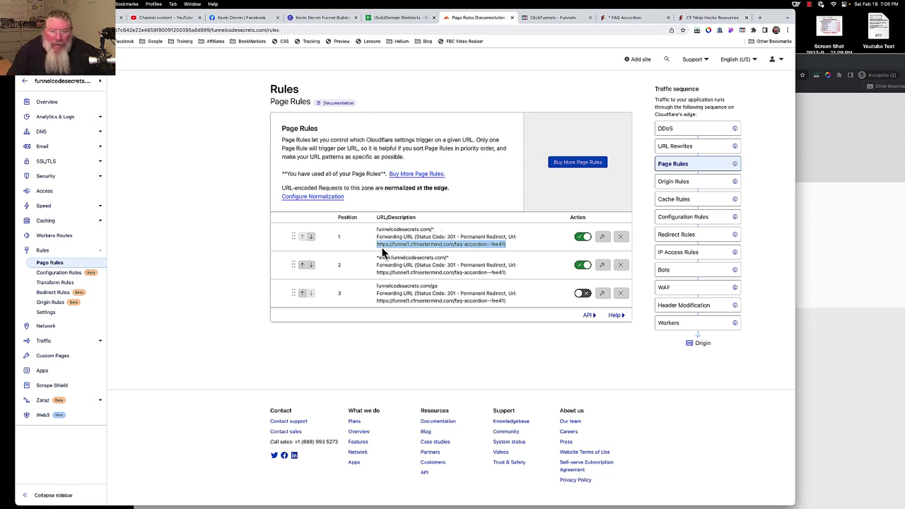
{"action": "left_click", "coordinate": [515, 245]}
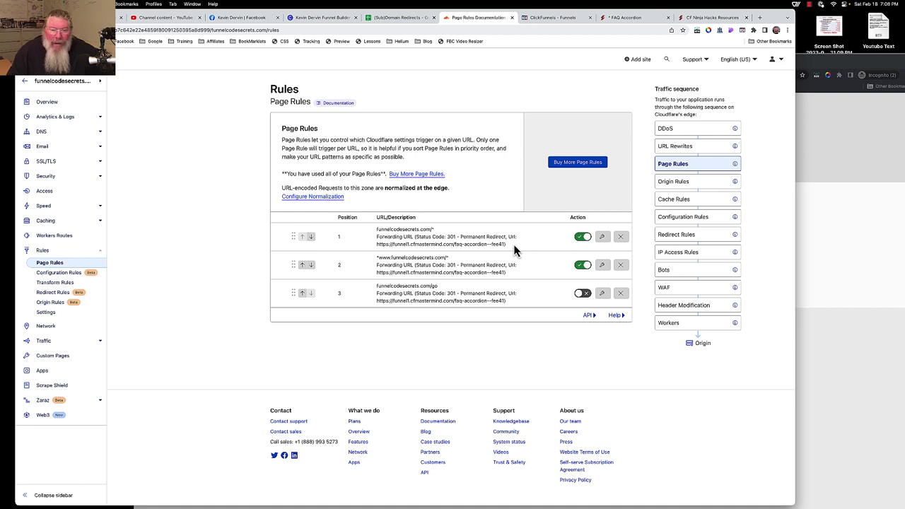
{"action": "left_click_drag", "start_coordinate": [374, 258], "coordinate": [456, 256]}
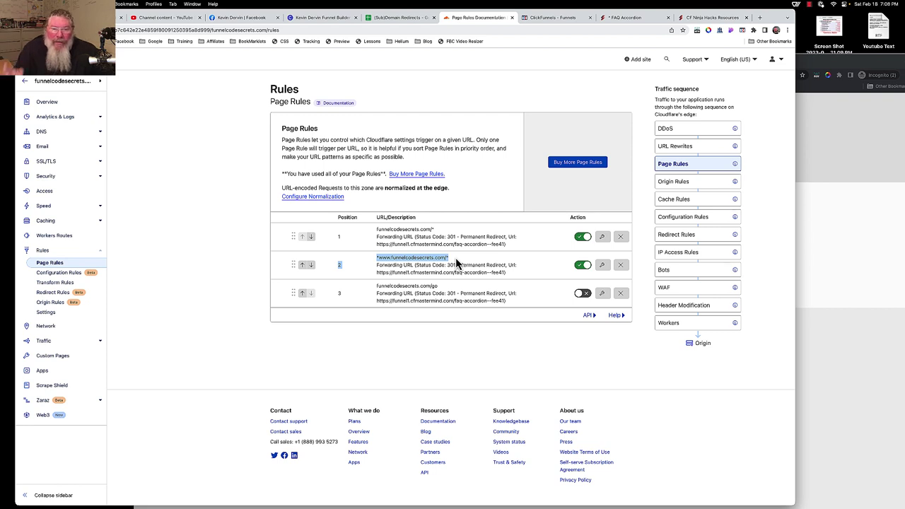
{"action": "left_click", "coordinate": [370, 264]}
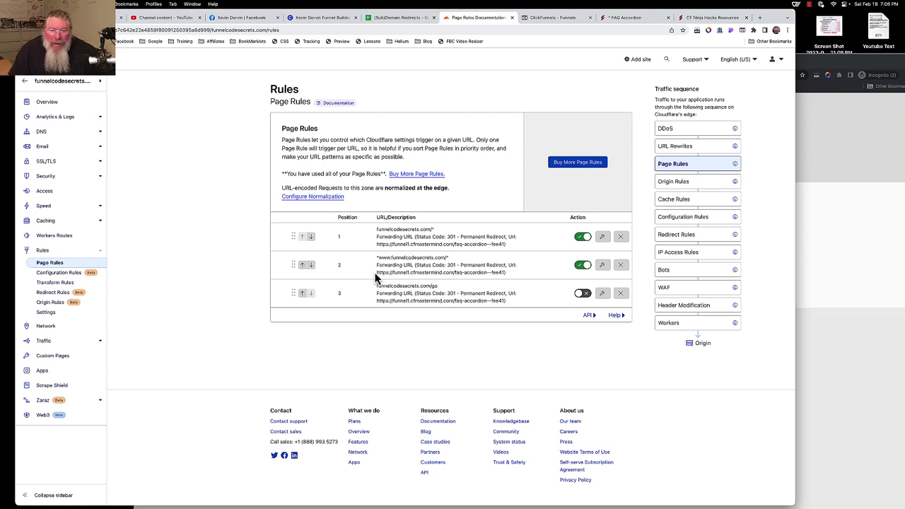
{"action": "left_click_drag", "start_coordinate": [376, 275], "coordinate": [515, 282]}
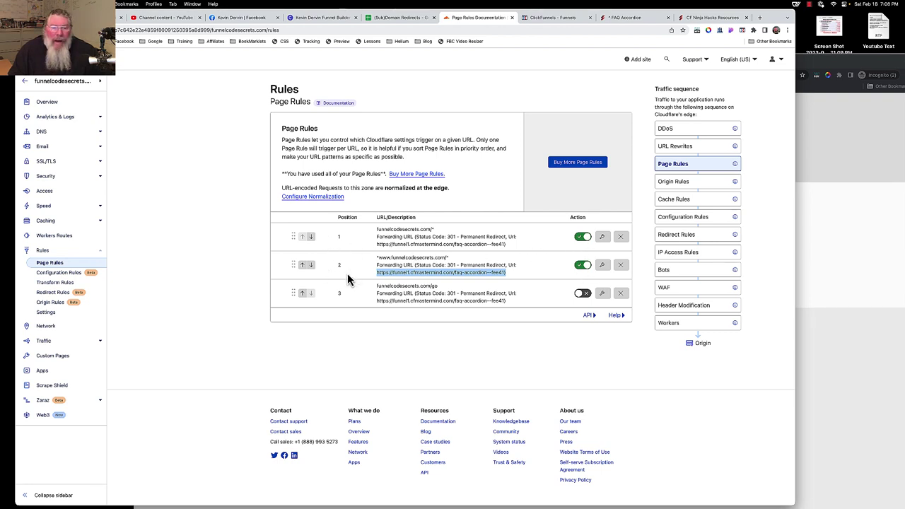
- Review the funnelcodesecrets.com/go page rule, enable it and move it to position 1 above the wildcard rules
{"action": "left_click_drag", "start_coordinate": [359, 286], "coordinate": [442, 284]}
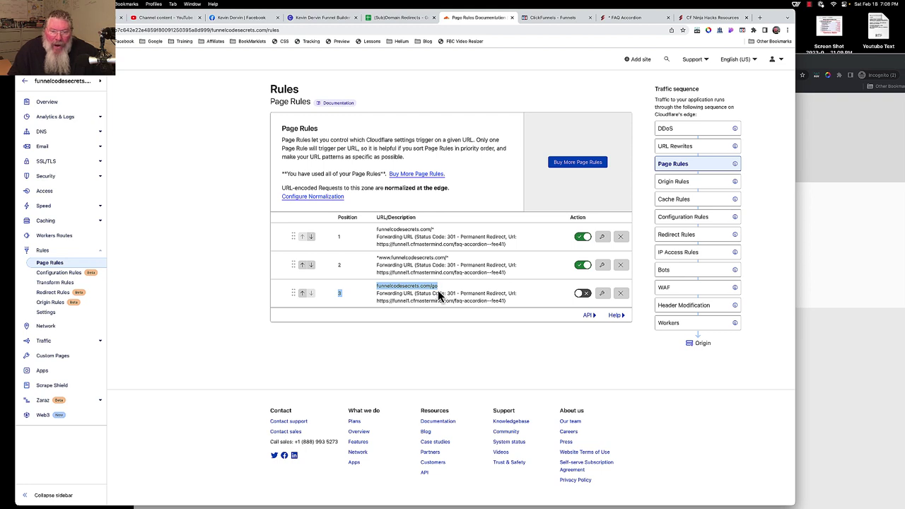
{"action": "left_click", "coordinate": [443, 292]}
{"action": "triple_click", "coordinate": [379, 304]}
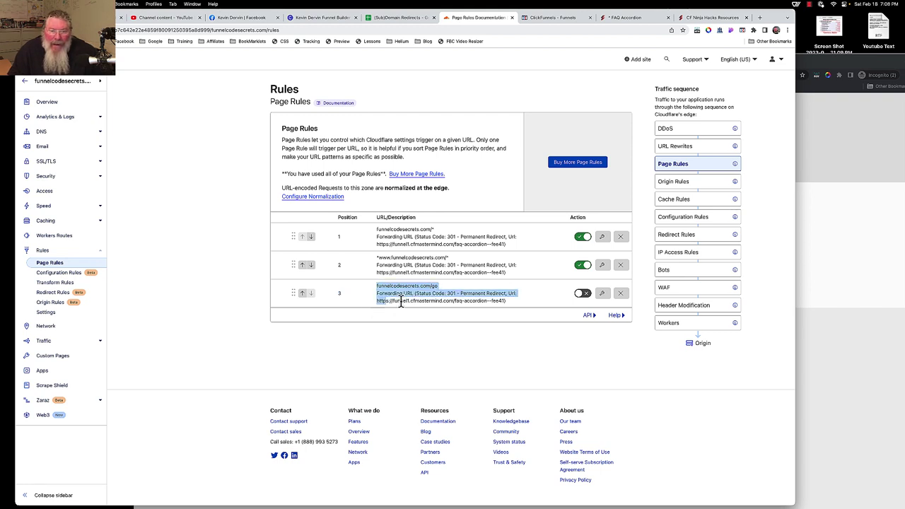
{"action": "left_click", "coordinate": [514, 304]}
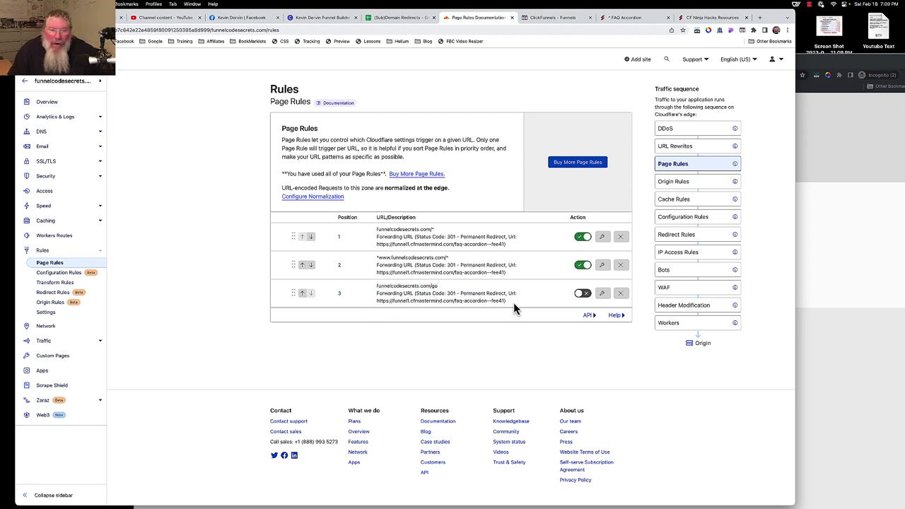
{"action": "left_click", "coordinate": [585, 294]}
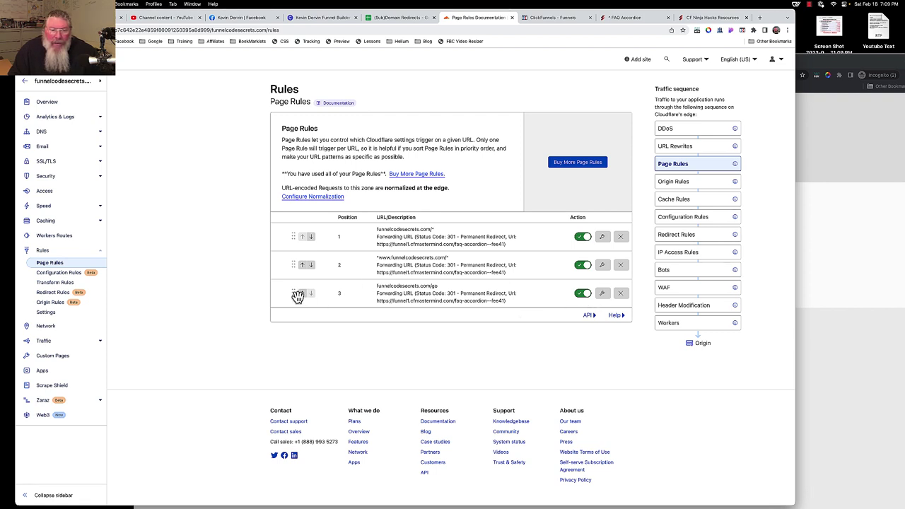
{"action": "left_click_drag", "start_coordinate": [297, 295], "coordinate": [295, 241]}
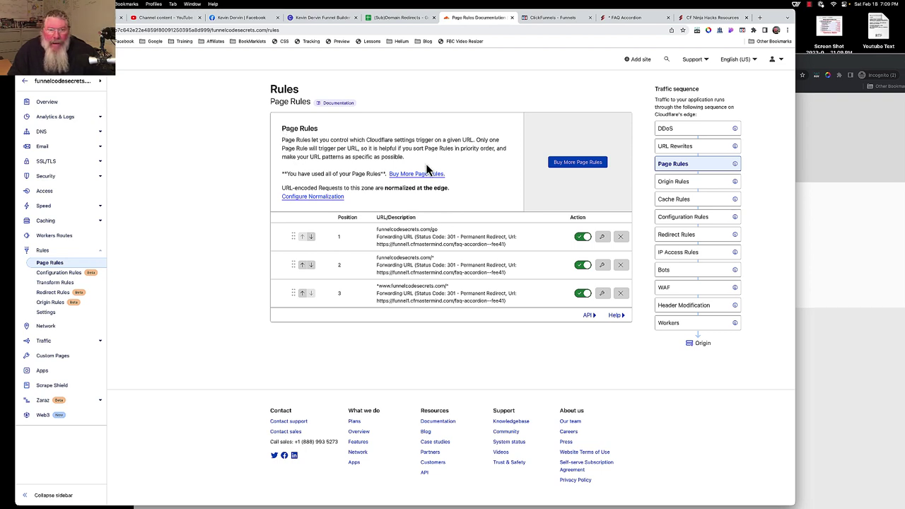
- Highlight the page rules priority explanation, check the monthly price of 5 additional page rules, and cancel the purchase
{"action": "left_click_drag", "start_coordinate": [408, 159], "coordinate": [278, 143]}
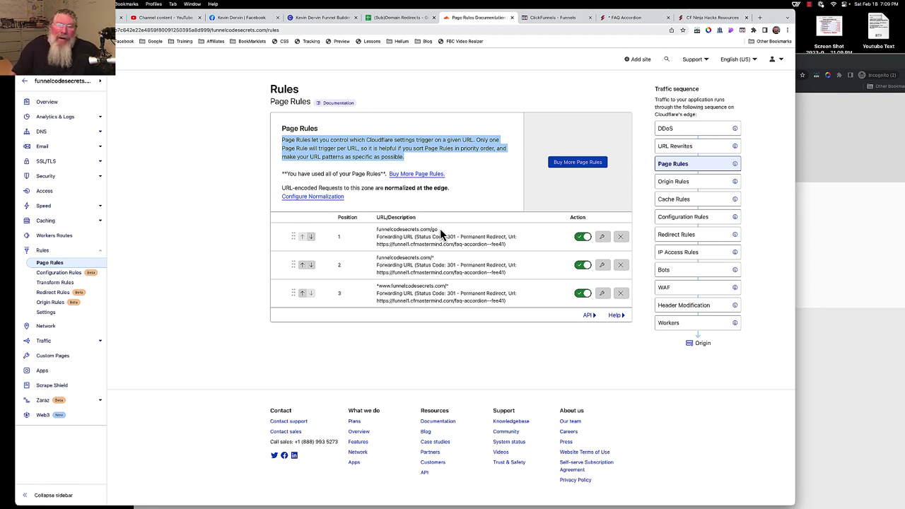
{"action": "left_click", "coordinate": [559, 164]}
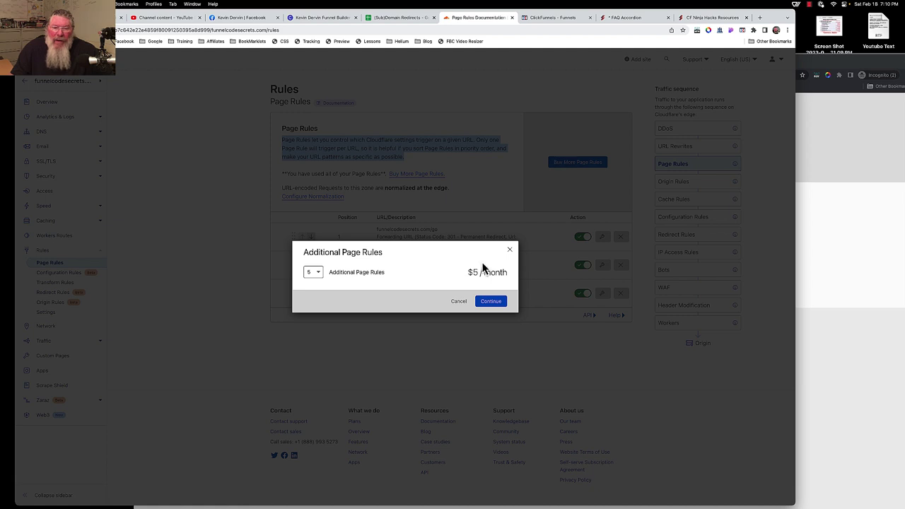
{"action": "left_click", "coordinate": [460, 302]}
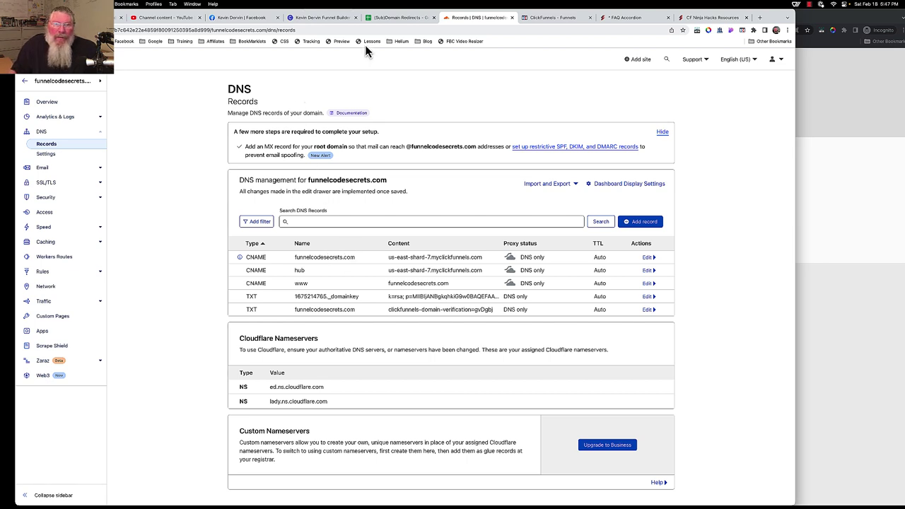
{"action": "left_click", "coordinate": [398, 18]}
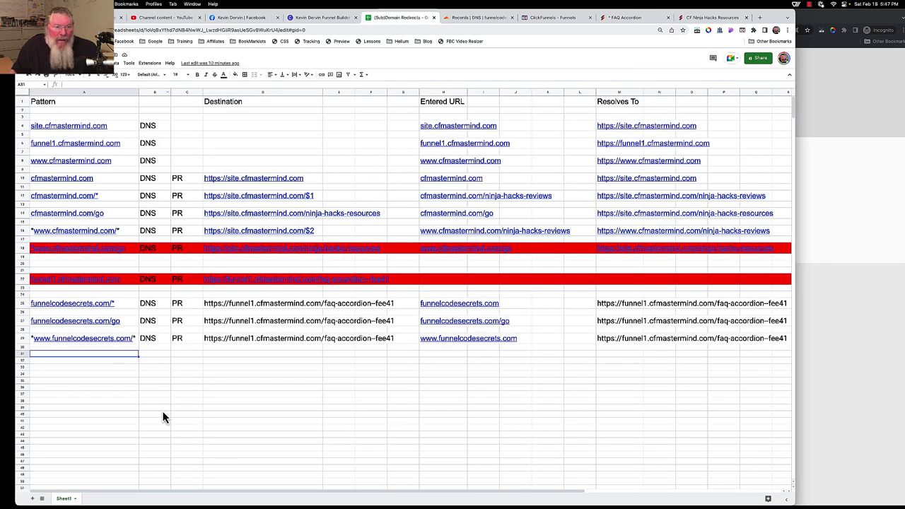
{"action": "left_click", "coordinate": [227, 388]}
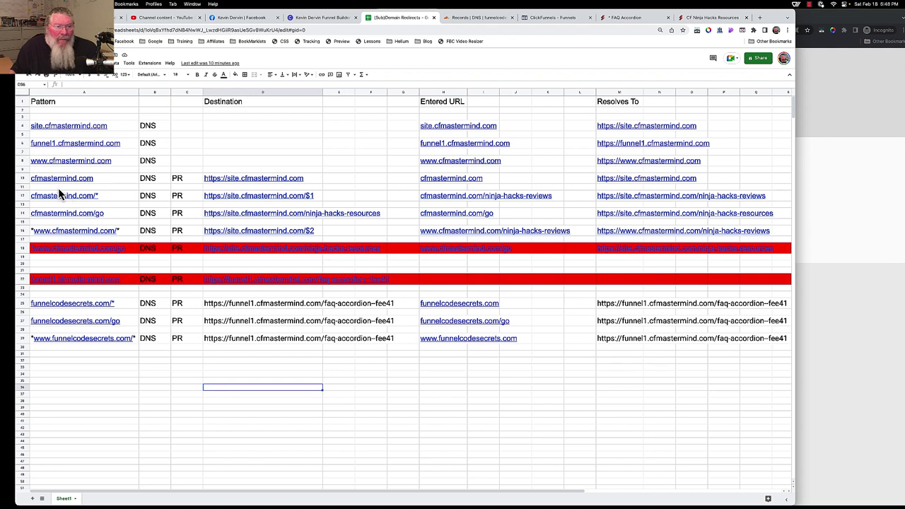
{"action": "left_click_drag", "start_coordinate": [24, 183], "coordinate": [91, 345]}
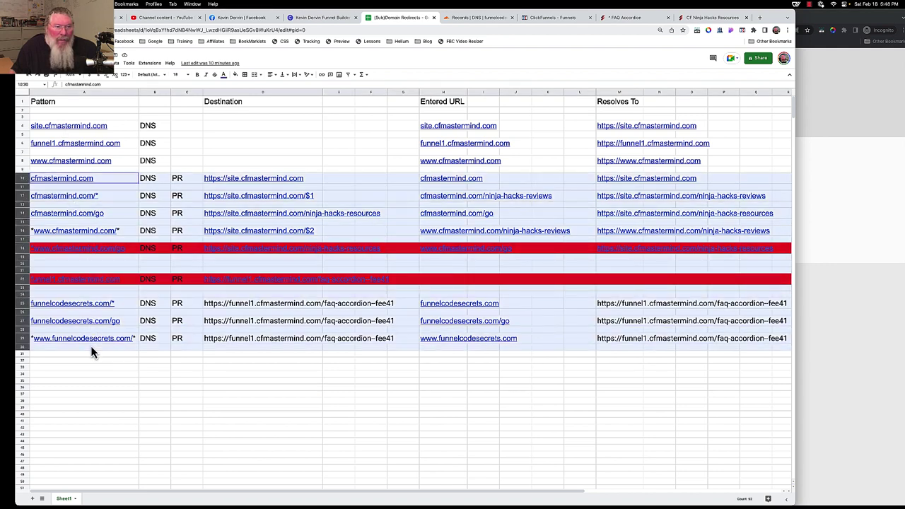
{"action": "left_click", "coordinate": [22, 127]}
{"action": "mouse_move", "coordinate": [24, 125]}
{"action": "left_mouse_down"}
{"action": "mouse_move", "coordinate": [23, 161]}
{"action": "mouse_move", "coordinate": [21, 132]}
{"action": "left_mouse_up"}
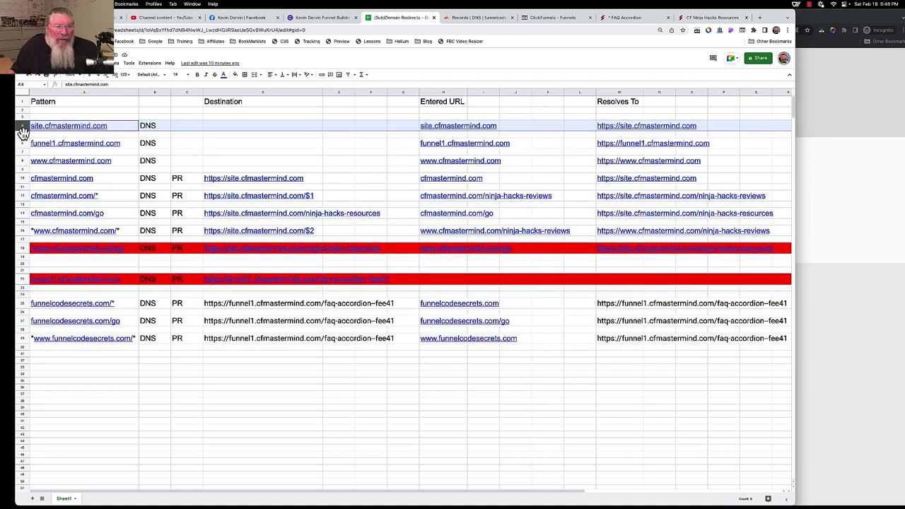